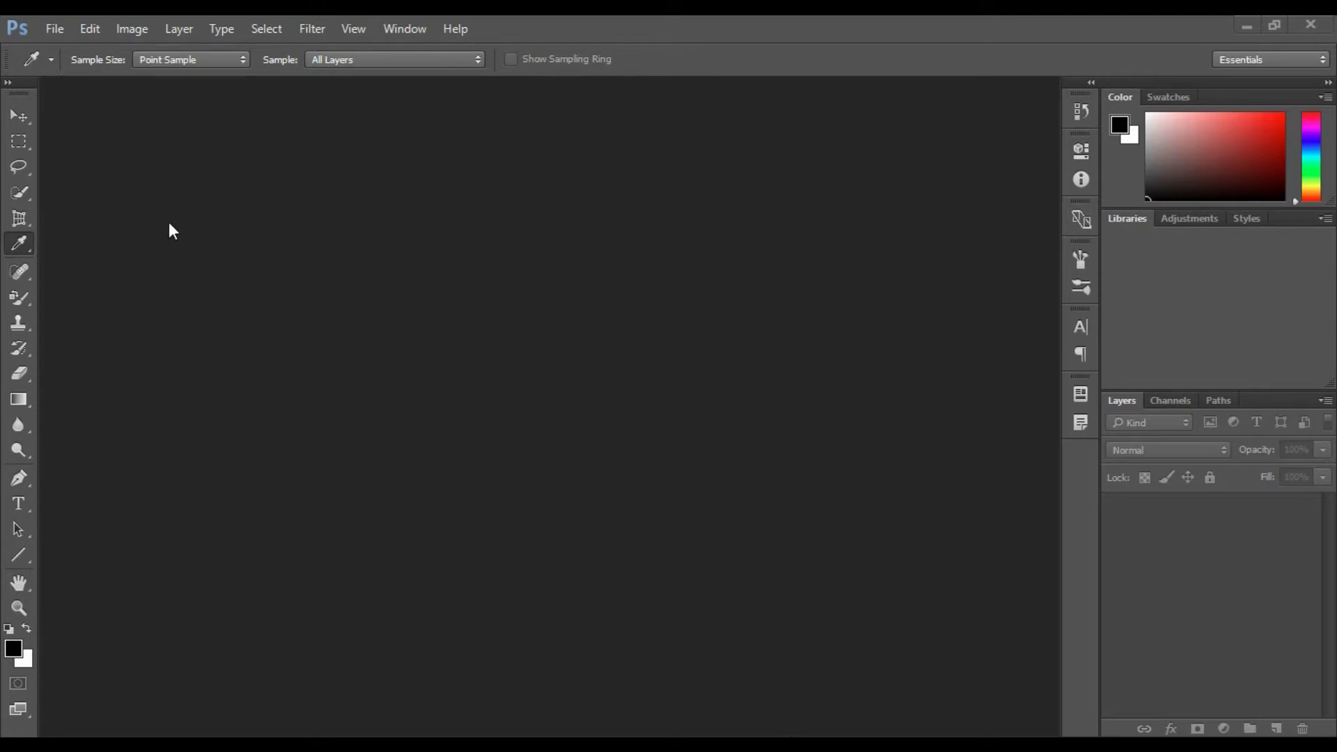
Browse the Crop and Healing tool variants, then make the Spot Healing Brush Tool active.
{"action": "left_click", "coordinate": [21, 220]}
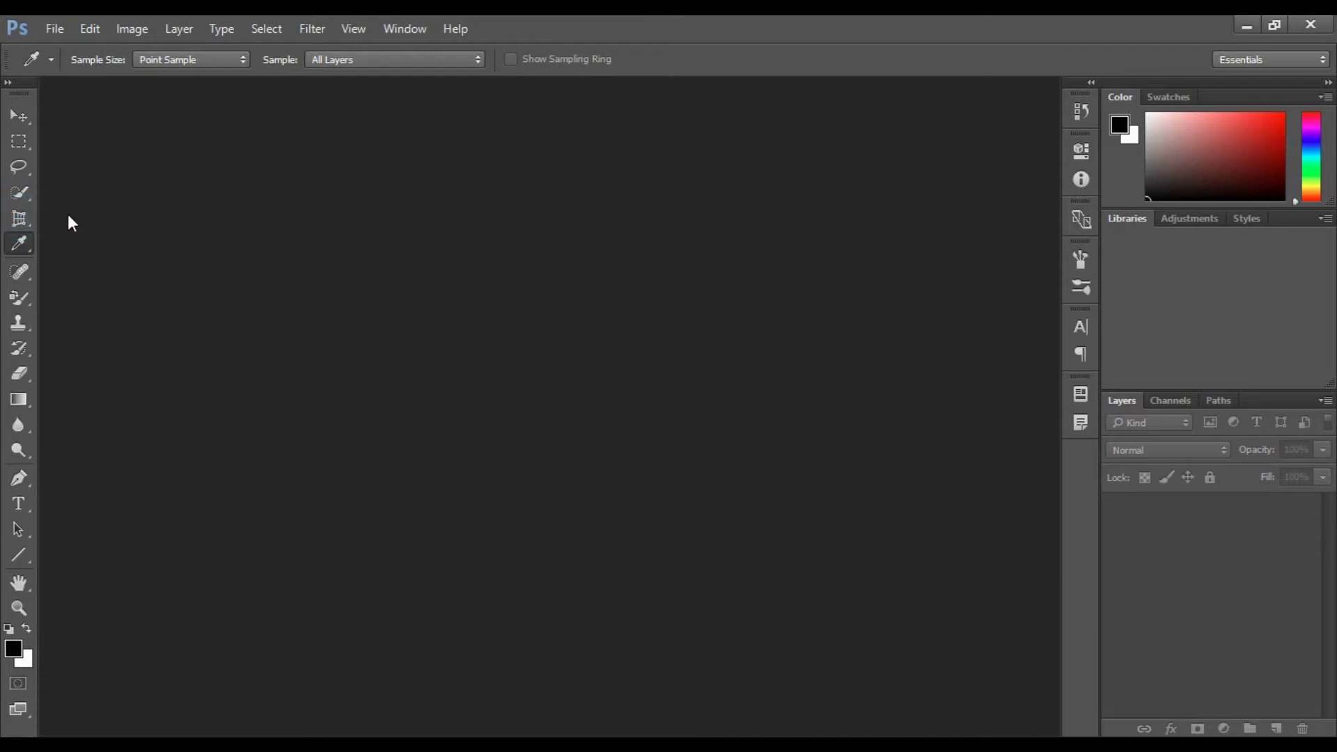
{"action": "left_click", "coordinate": [17, 221]}
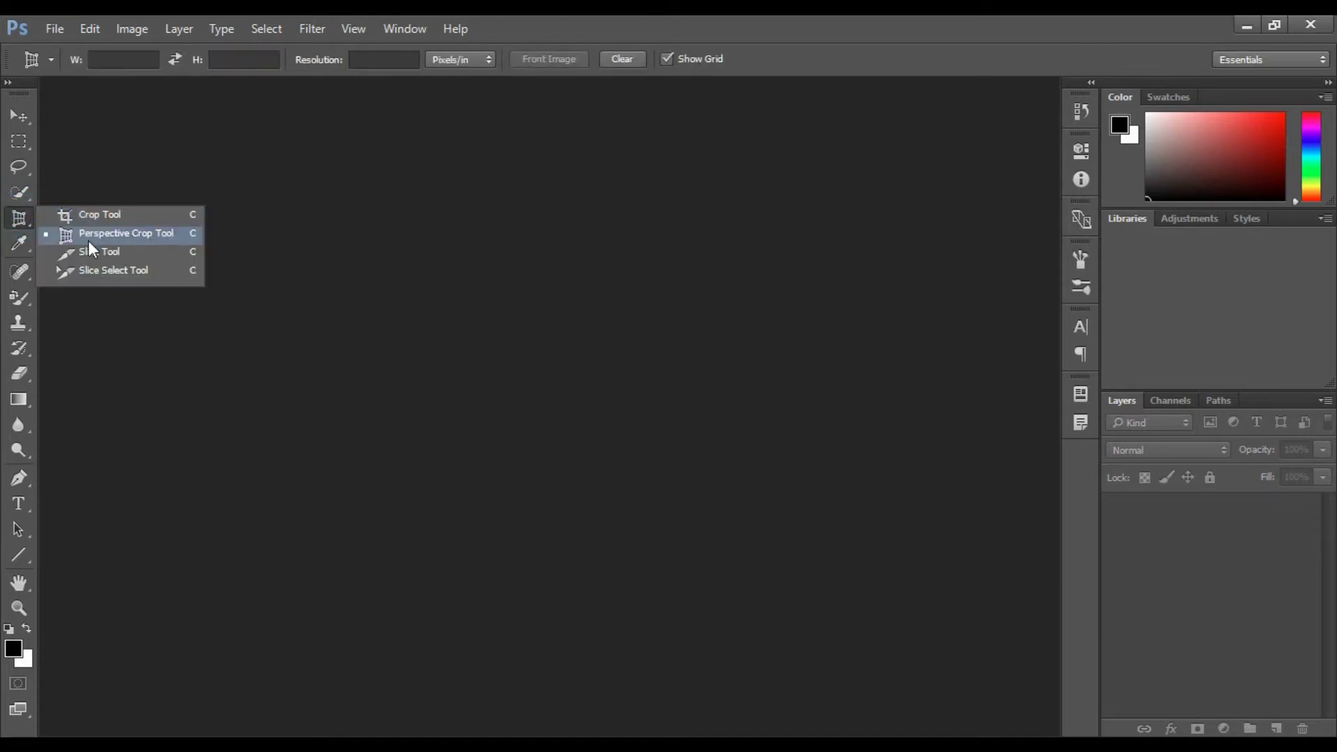
{"action": "left_click", "coordinate": [89, 240]}
{"action": "left_click", "coordinate": [21, 245]}
{"action": "left_click", "coordinate": [24, 272]}
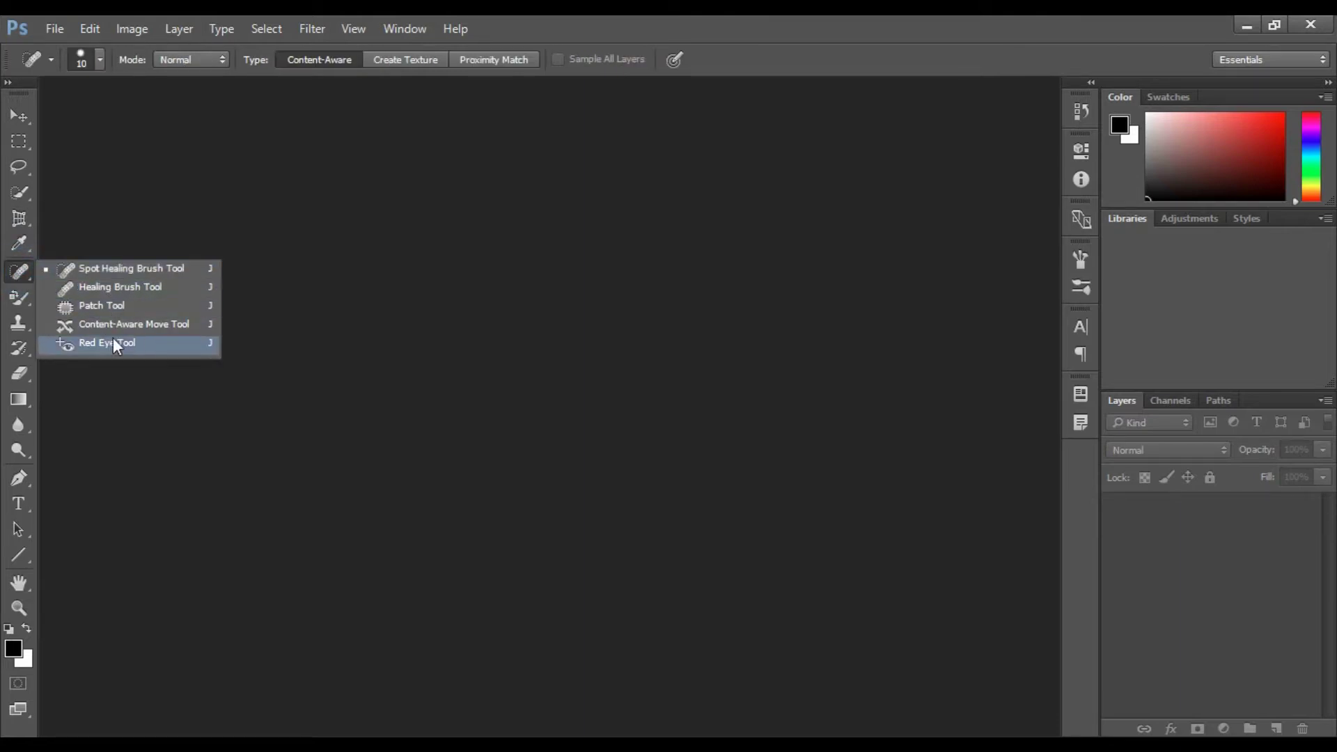
{"action": "left_click", "coordinate": [123, 272]}
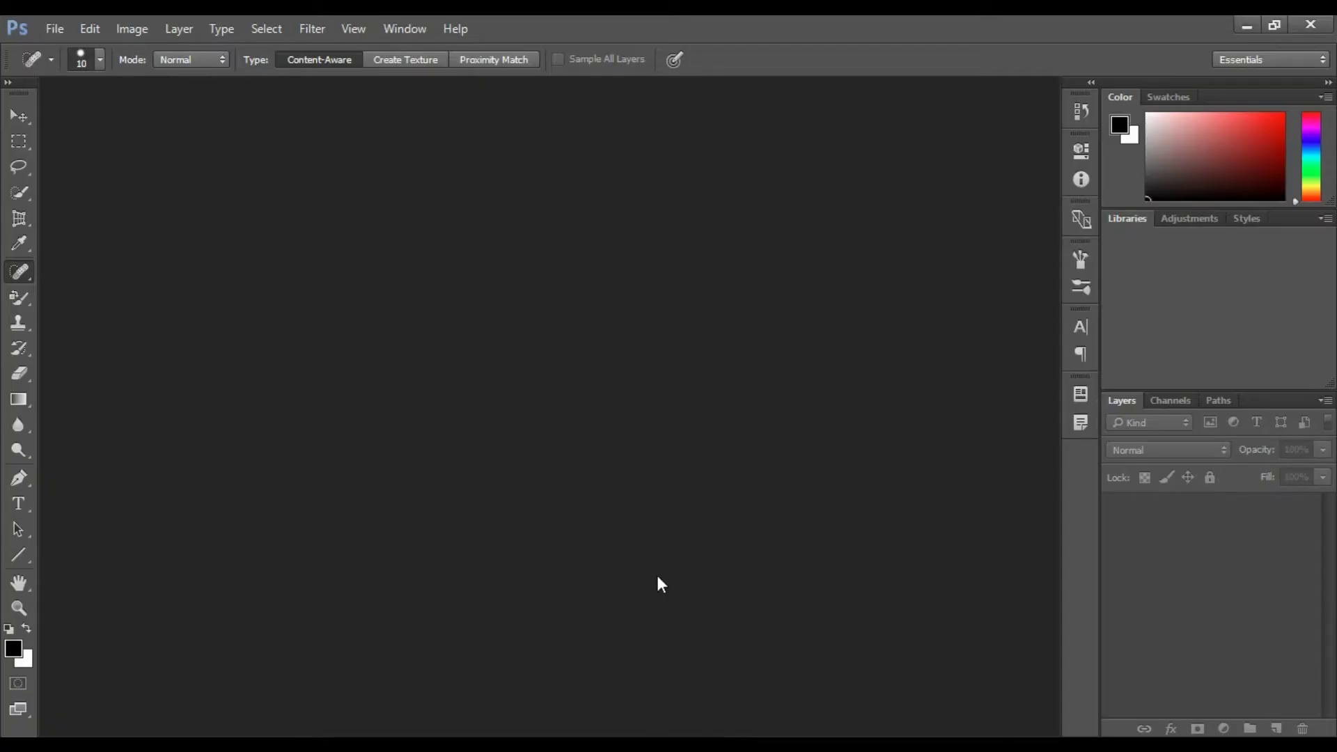
View the Crop tool variants, then select the plain Eyedropper Tool from its flyout.
{"action": "left_click", "coordinate": [21, 220]}
{"action": "right_click", "coordinate": [24, 221]}
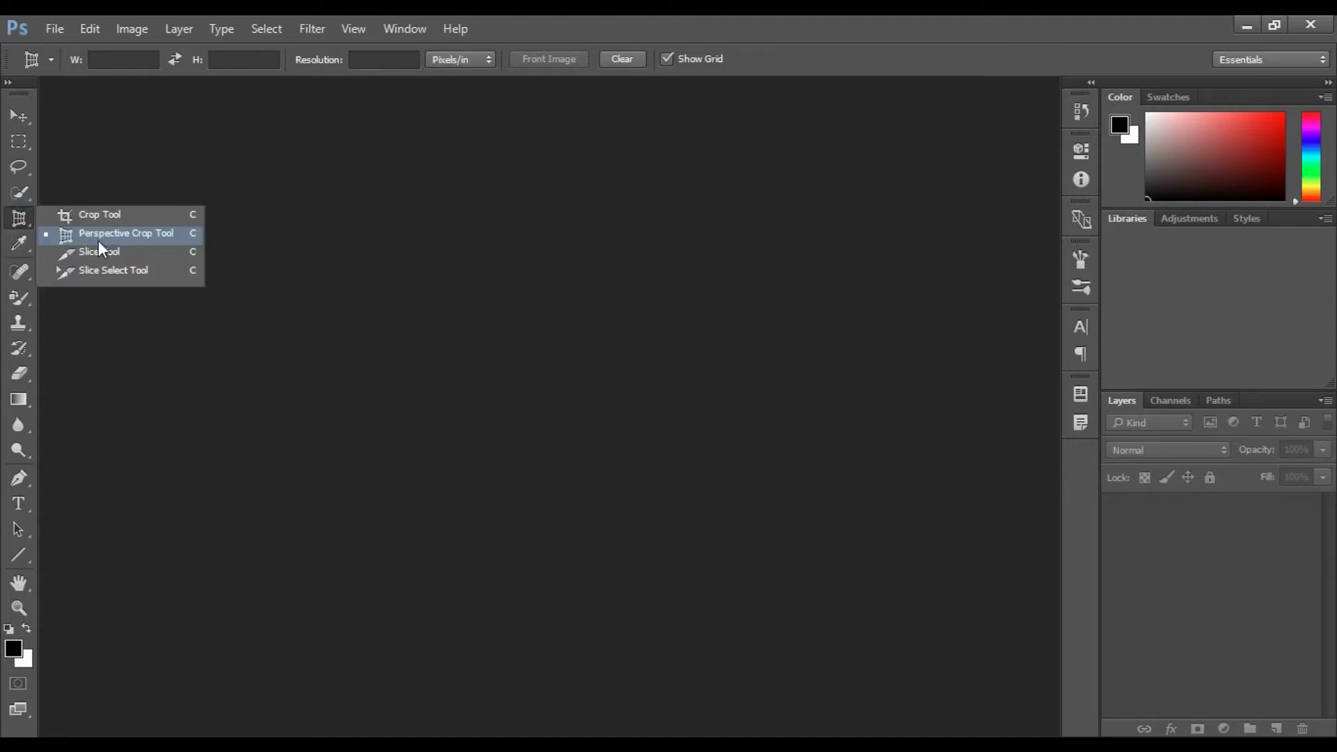
{"action": "left_click", "coordinate": [99, 242]}
{"action": "left_click", "coordinate": [19, 243]}
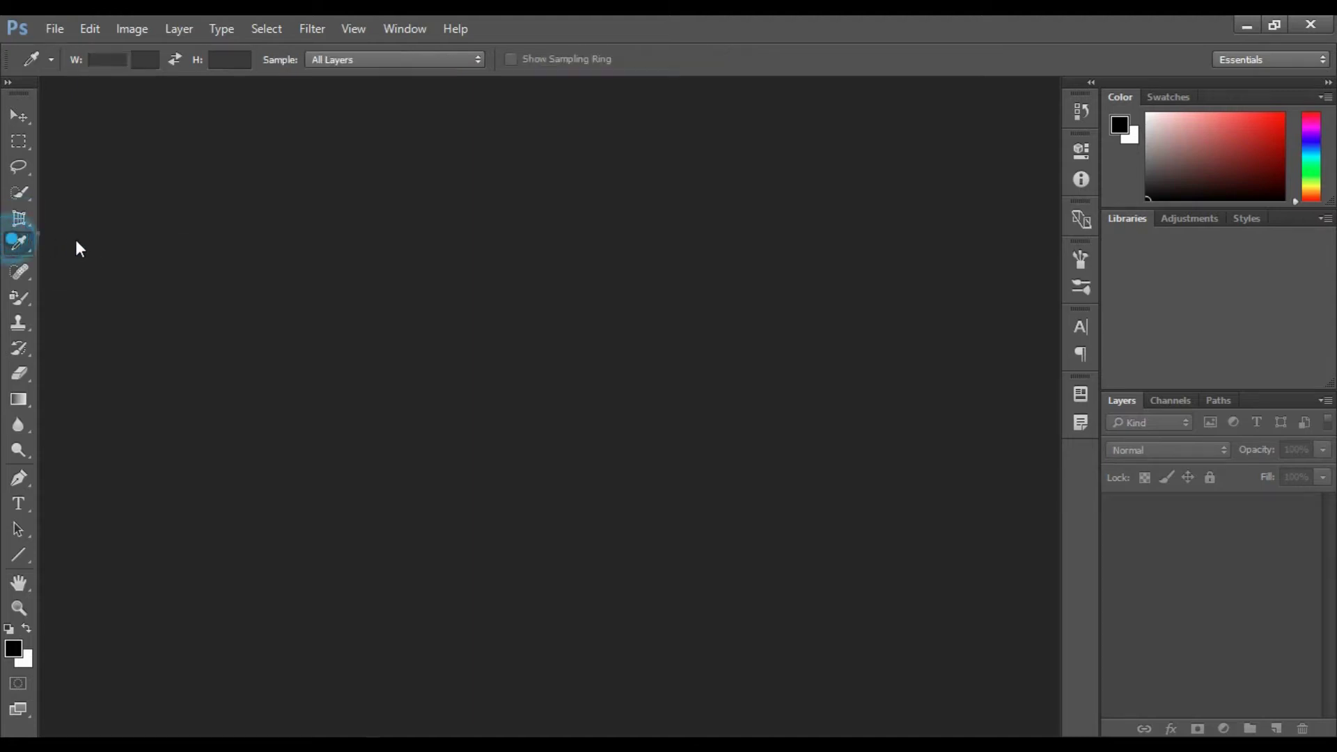
{"action": "right_click", "coordinate": [19, 242]}
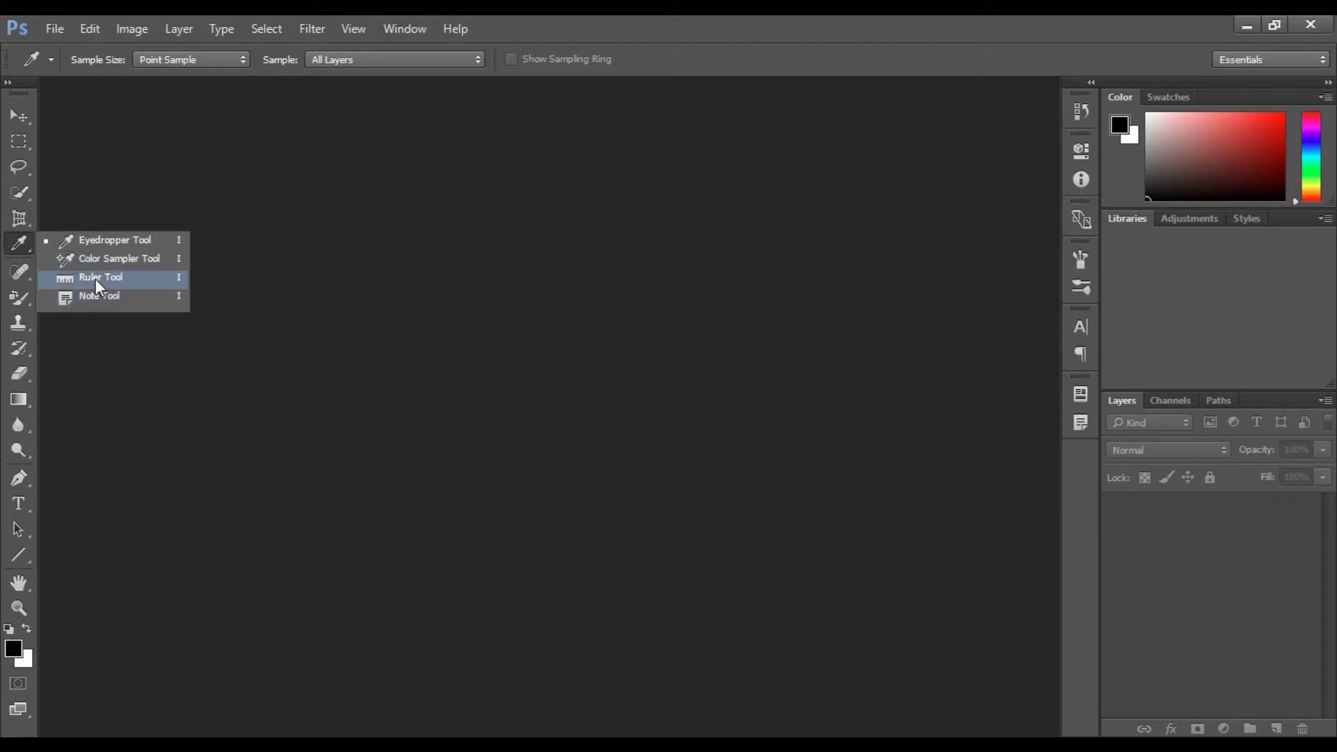
{"action": "left_click", "coordinate": [142, 243]}
{"action": "right_click", "coordinate": [19, 243]}
{"action": "left_click", "coordinate": [87, 244]}
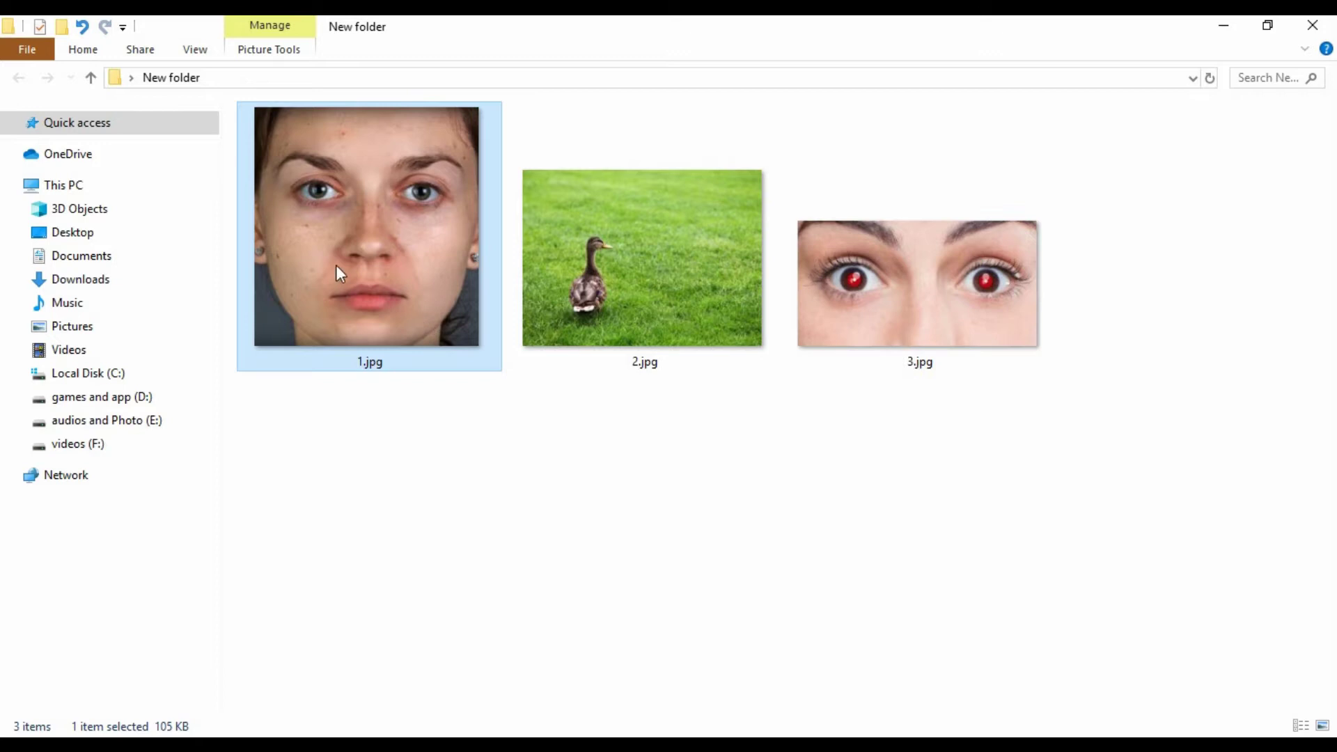
Drag 1.jpg from File Explorer onto Photoshop to open it as a document.
{"action": "left_click_drag", "start_coordinate": [340, 286], "coordinate": [705, 704]}
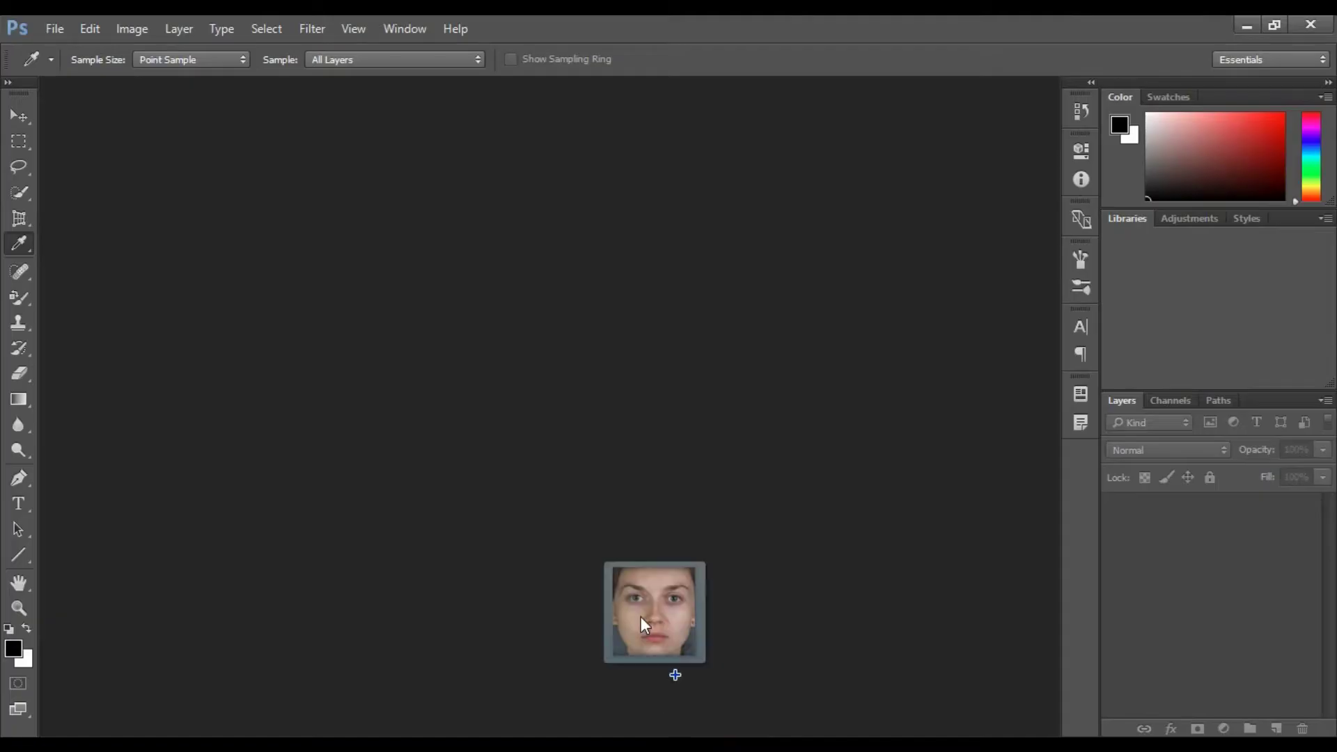
{"action": "left_click_drag", "start_coordinate": [705, 703], "coordinate": [567, 449]}
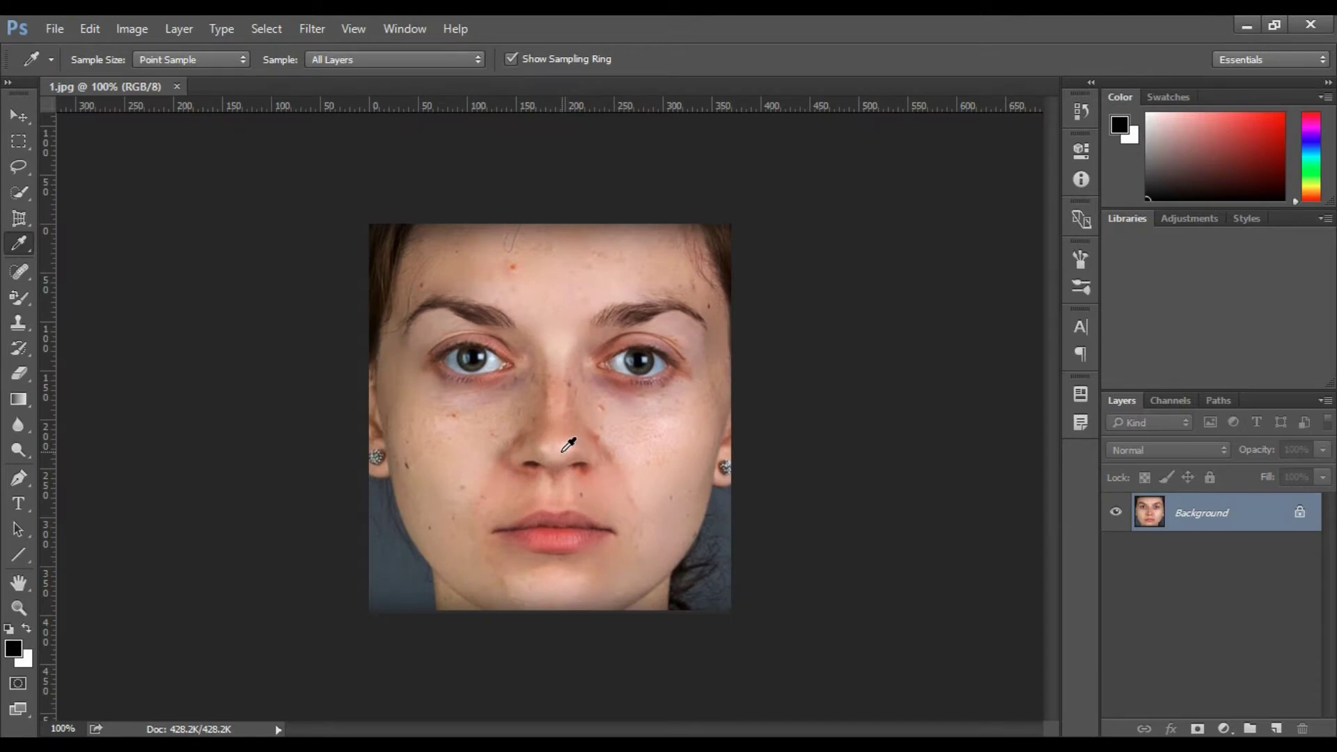
Zoom into the portrait and sample the forehead skin tone with the Eyedropper.
{"action": "scroll", "coordinate": [575, 445], "scroll_direction": "up", "scroll_amount": 3, "text": "alt"}
{"action": "scroll", "coordinate": [568, 443], "scroll_direction": "up", "scroll_amount": 1, "text": "alt"}
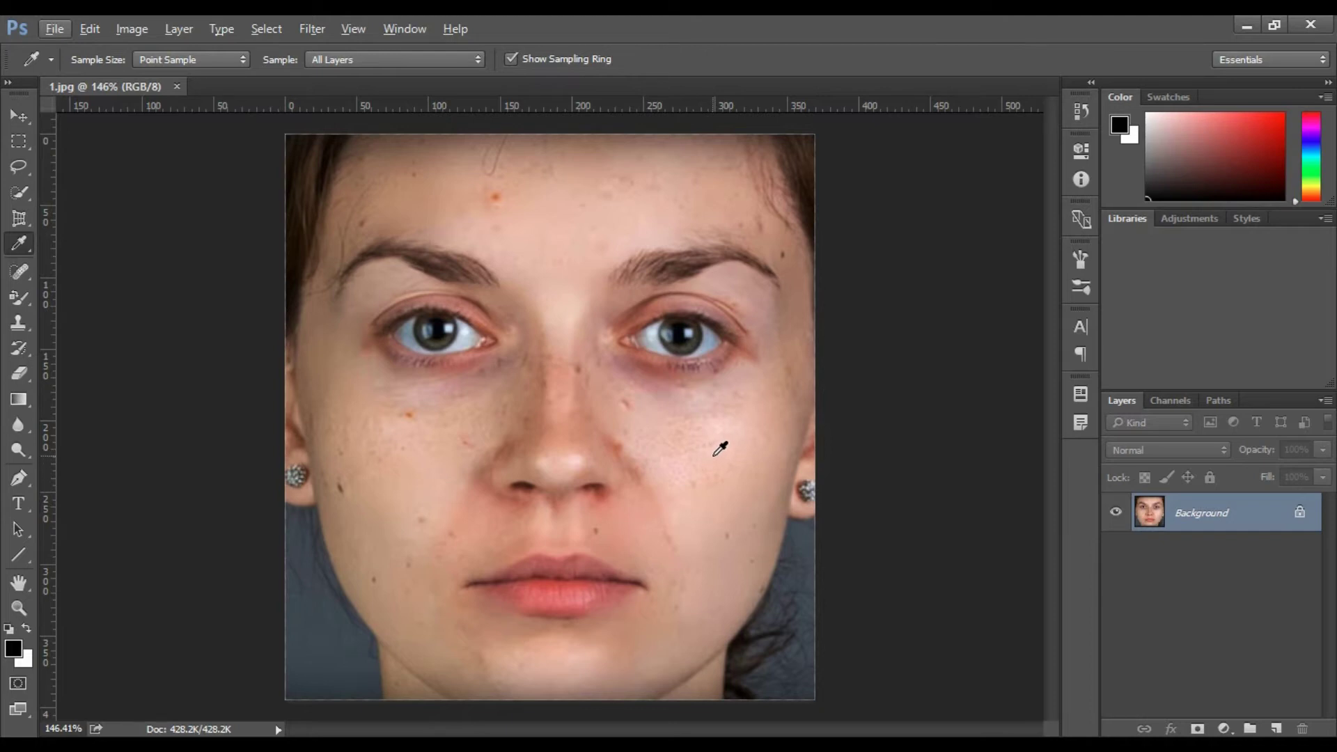
{"action": "right_click", "coordinate": [26, 244]}
{"action": "left_click", "coordinate": [103, 240]}
{"action": "left_click", "coordinate": [554, 256]}
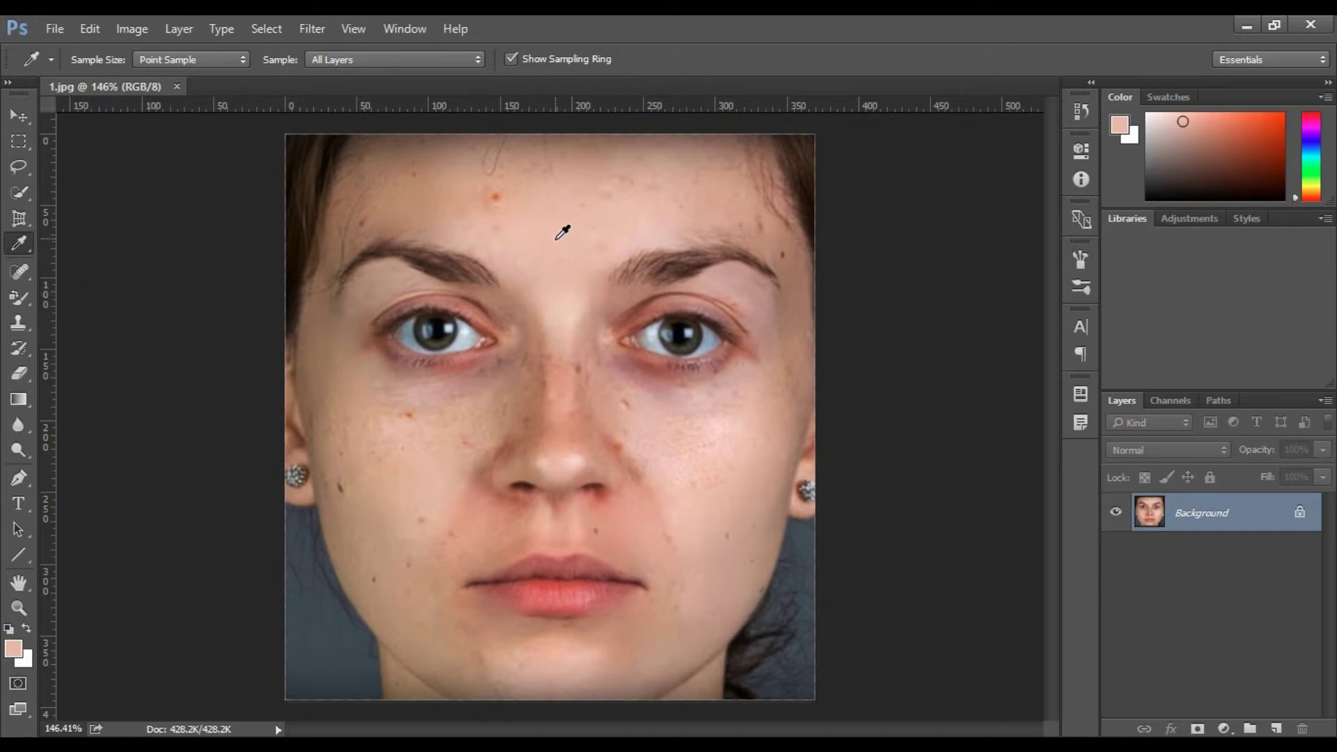
{"action": "left_click", "coordinate": [555, 241]}
Set the foreground colour to ffcc99, then sample the near-black right pupil.
{"action": "left_click", "coordinate": [22, 650]}
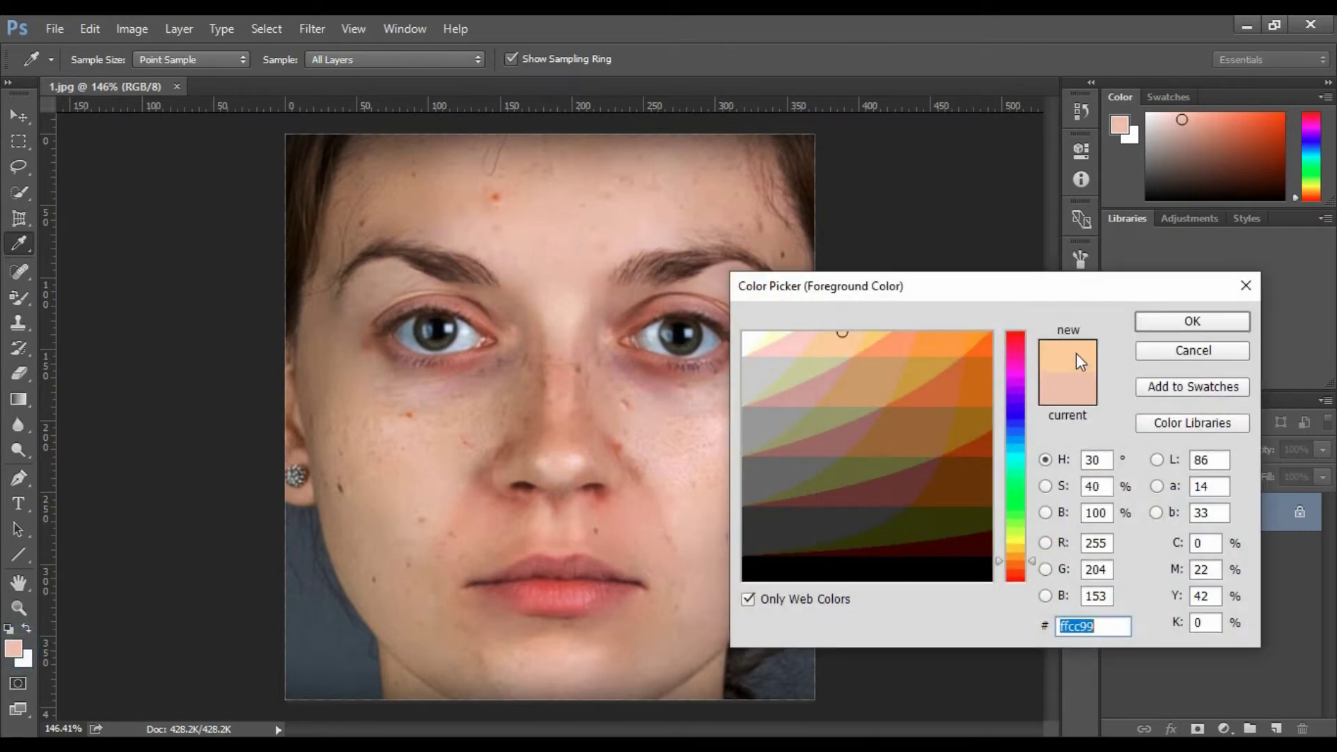
{"action": "left_click", "coordinate": [1172, 320]}
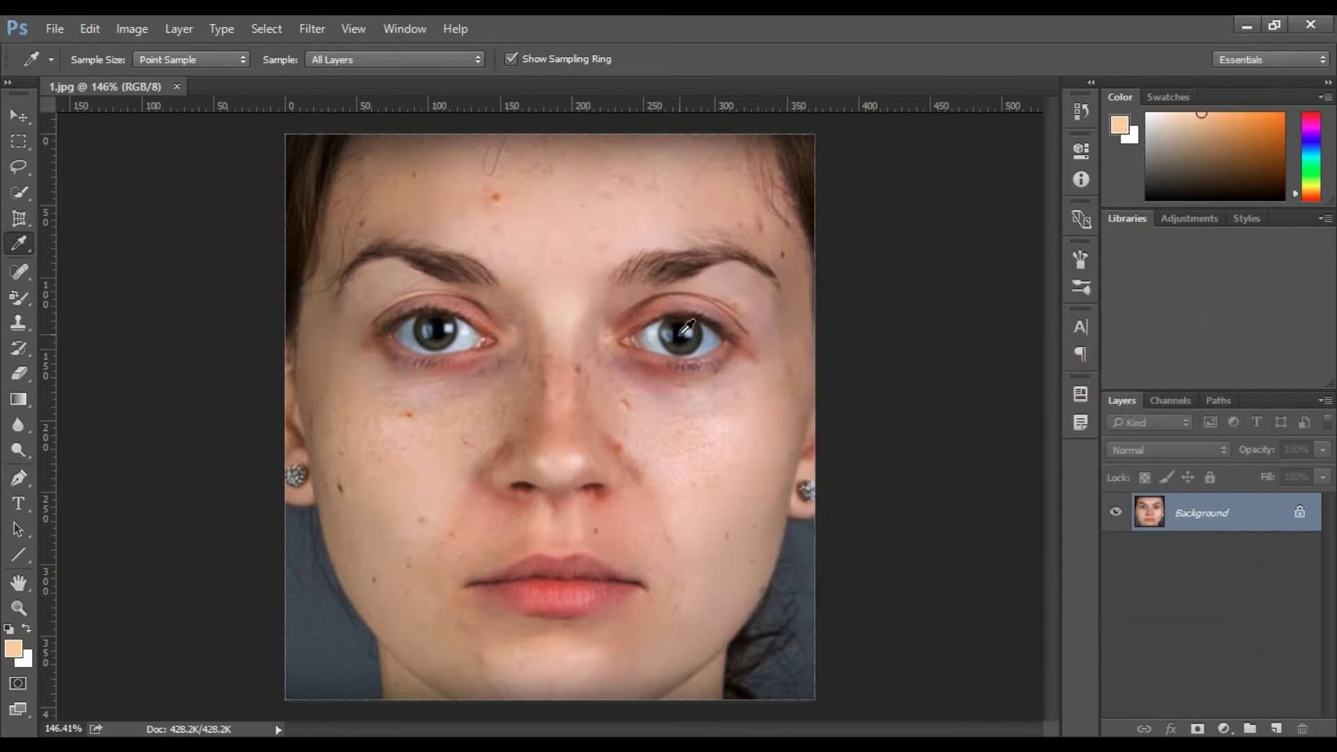
{"action": "right_click", "coordinate": [18, 243]}
{"action": "left_click", "coordinate": [96, 238]}
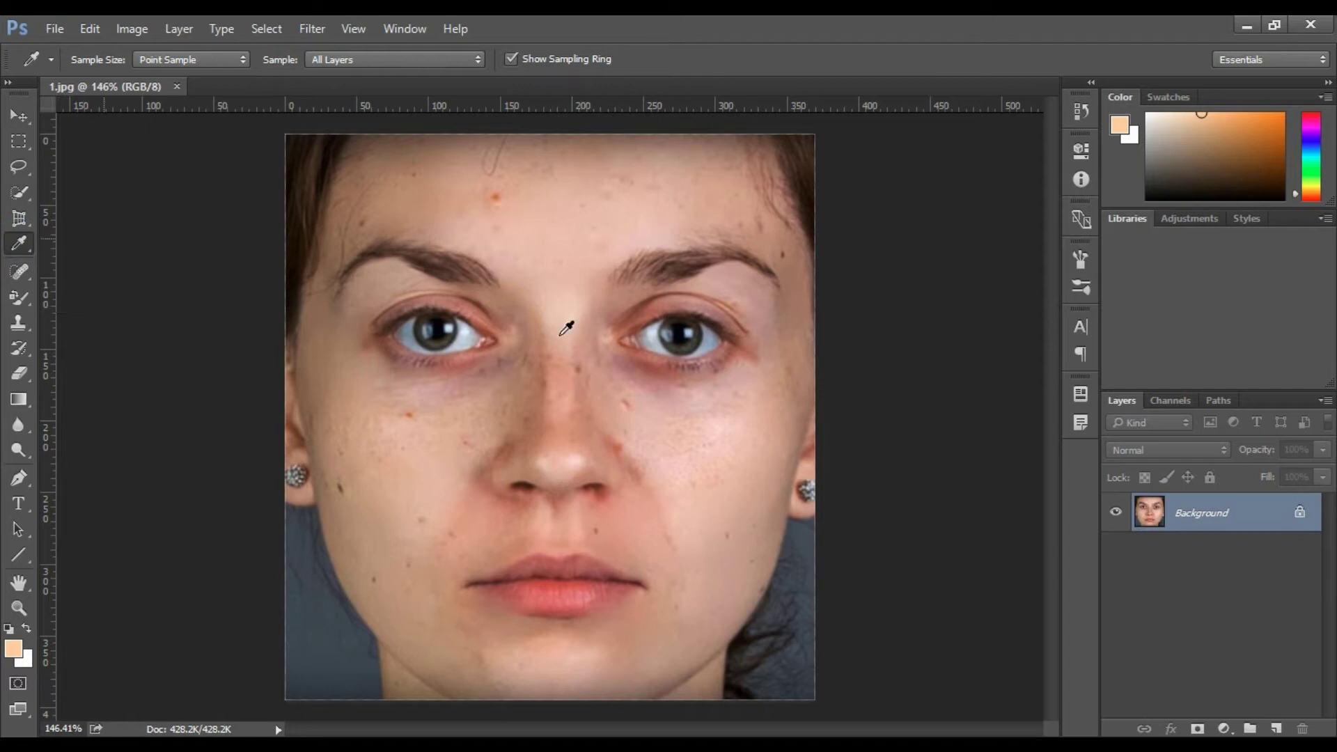
{"action": "left_click", "coordinate": [681, 333]}
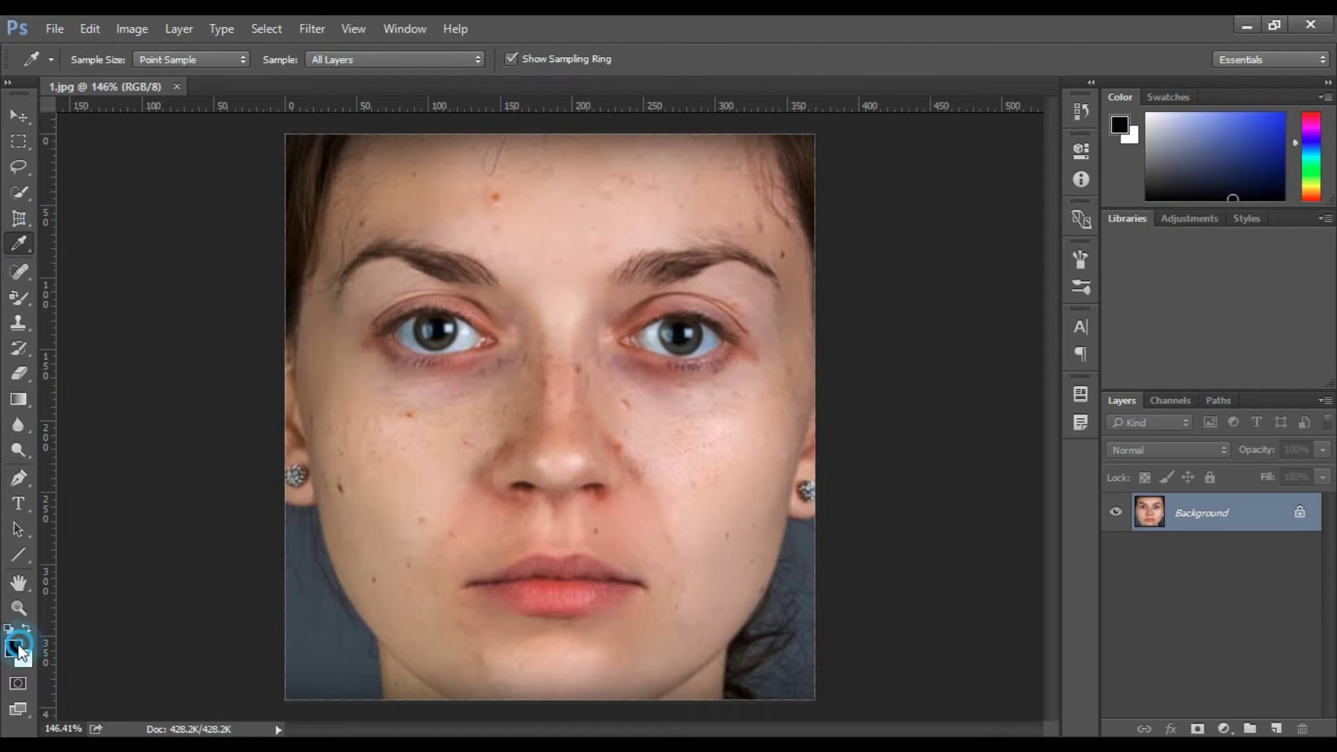
Cancel the Color Picker and sample the right iris colour.
{"action": "left_click", "coordinate": [13, 649]}
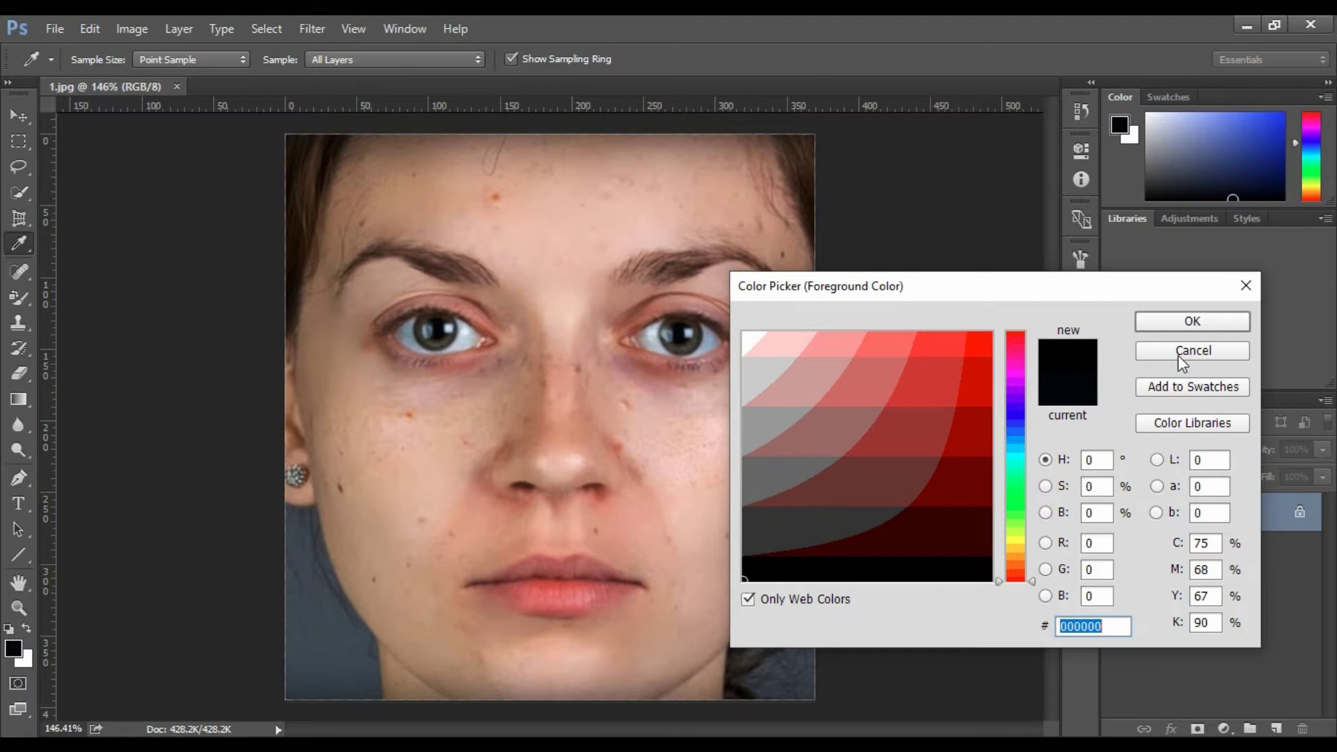
{"action": "left_click", "coordinate": [1182, 354]}
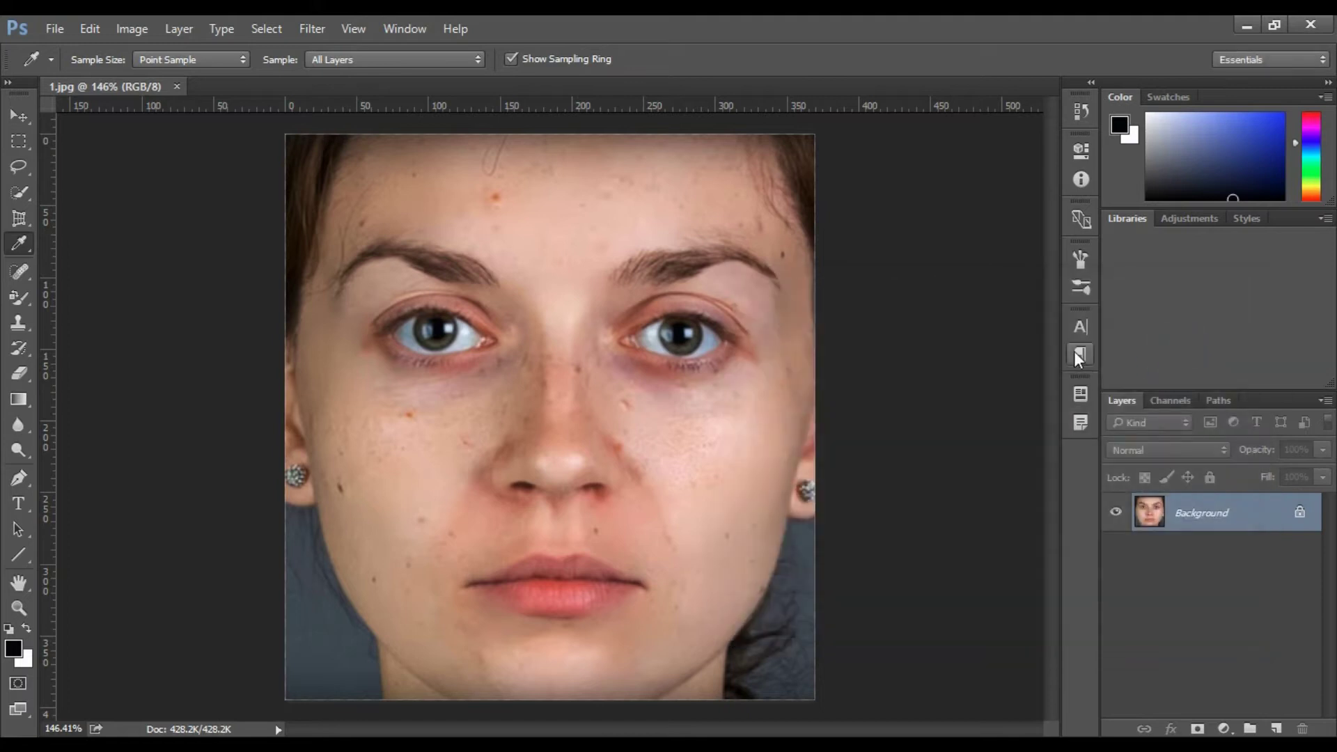
{"action": "left_click", "coordinate": [659, 329]}
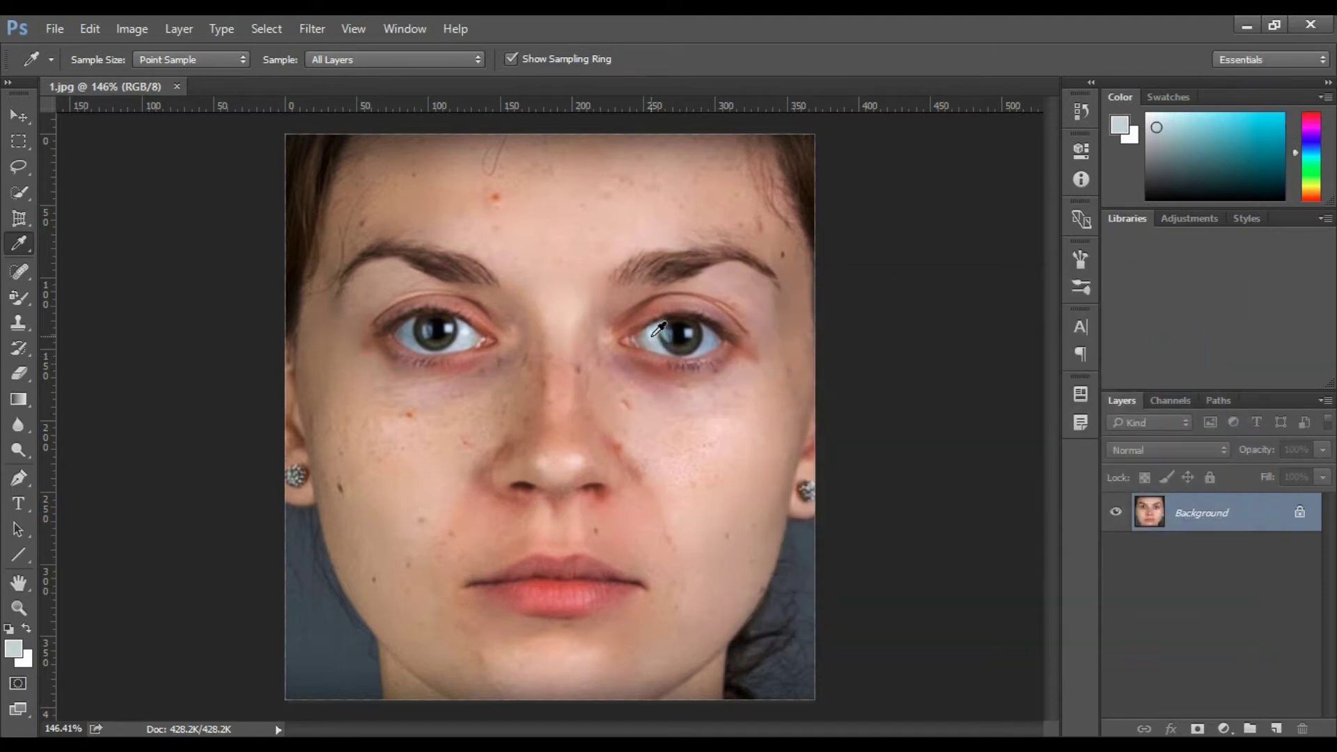
Set the foreground to cccccc, then sample the lips and the dark brown hair.
{"action": "left_click", "coordinate": [12, 649]}
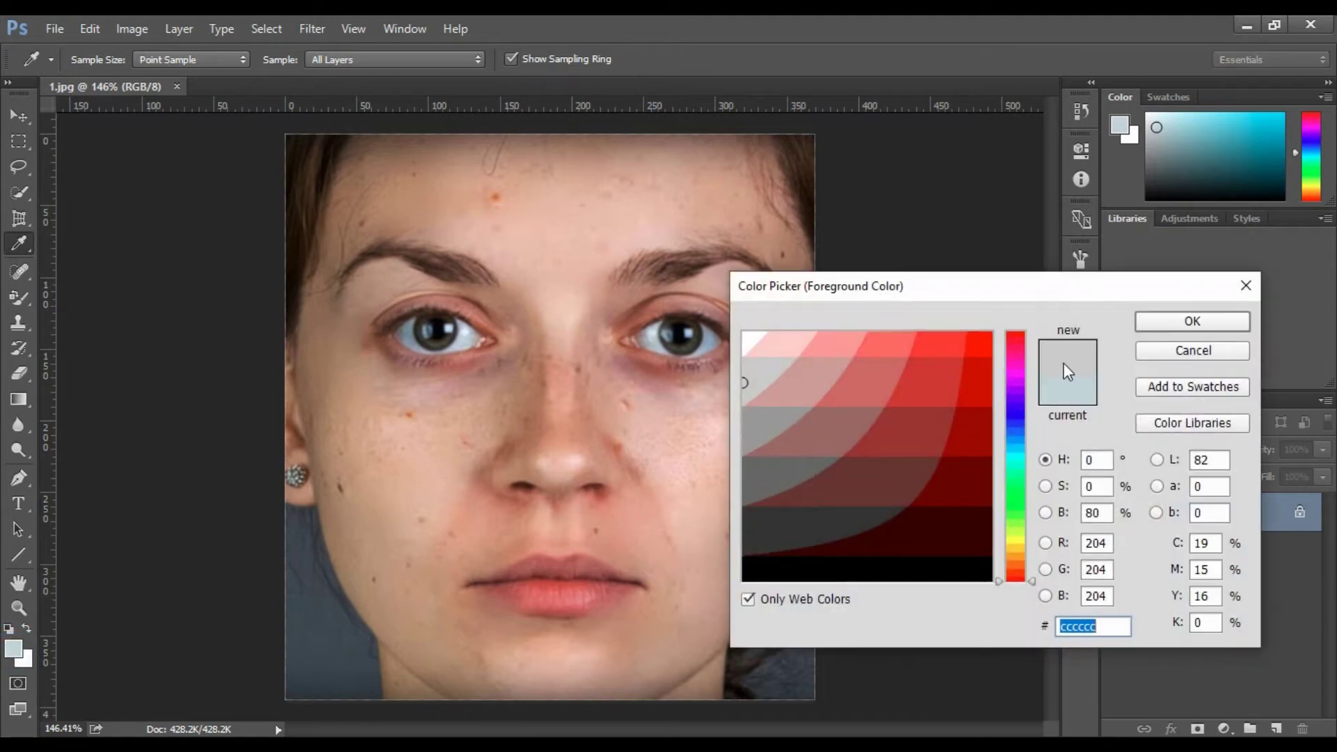
{"action": "left_click", "coordinate": [1193, 321]}
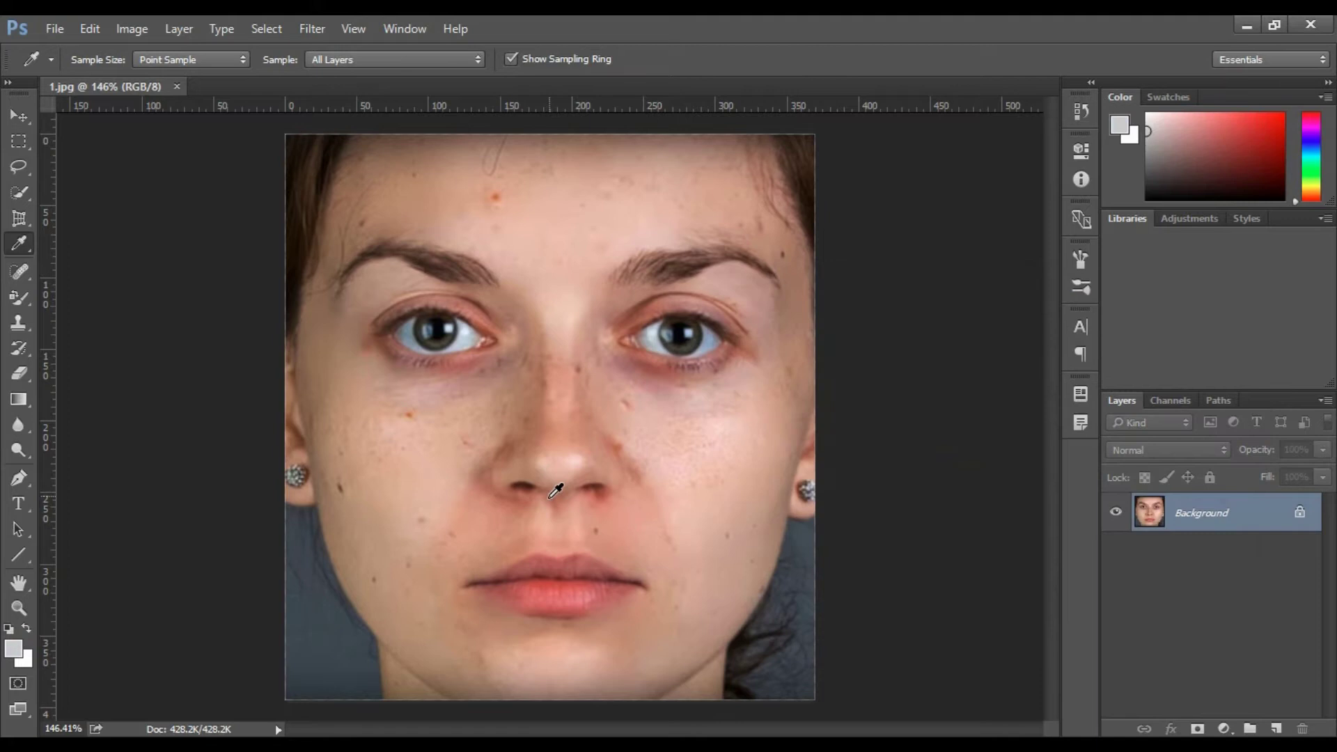
{"action": "left_click", "coordinate": [560, 591]}
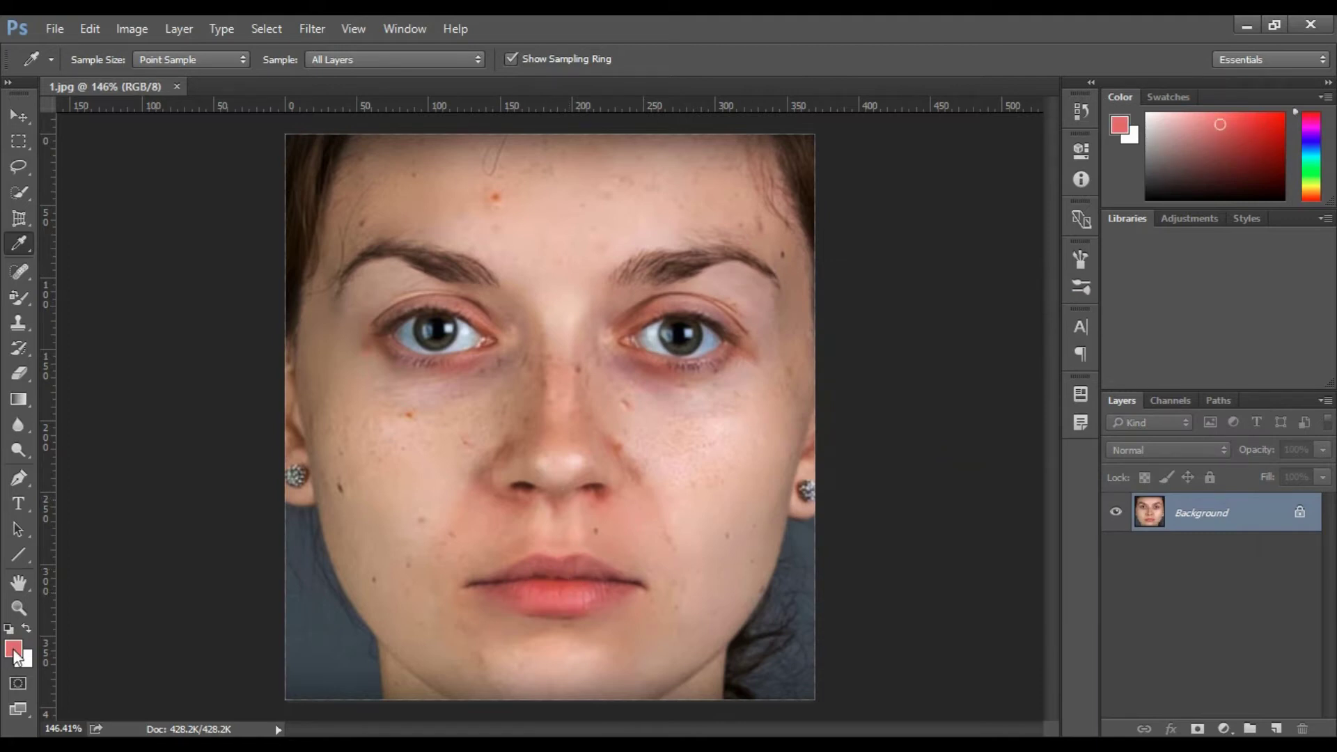
{"action": "left_click", "coordinate": [312, 192]}
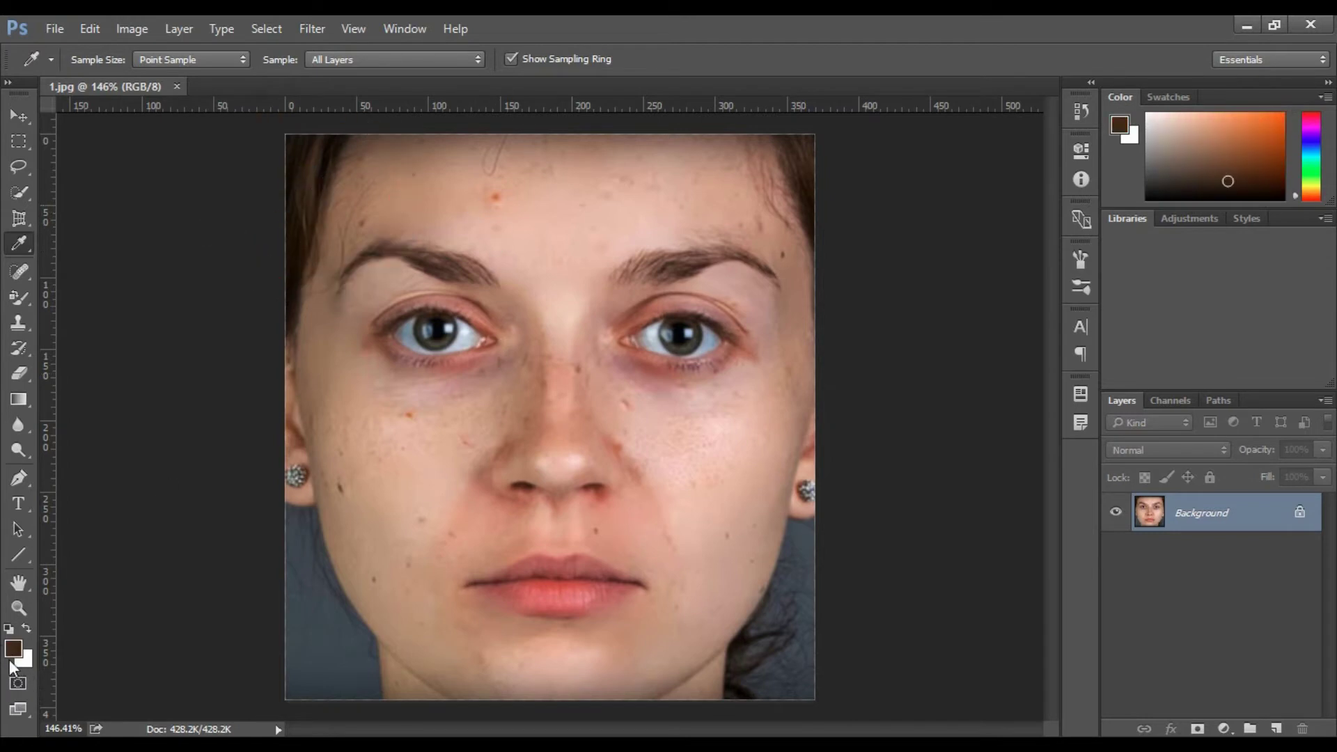
{"action": "left_click", "coordinate": [18, 243]}
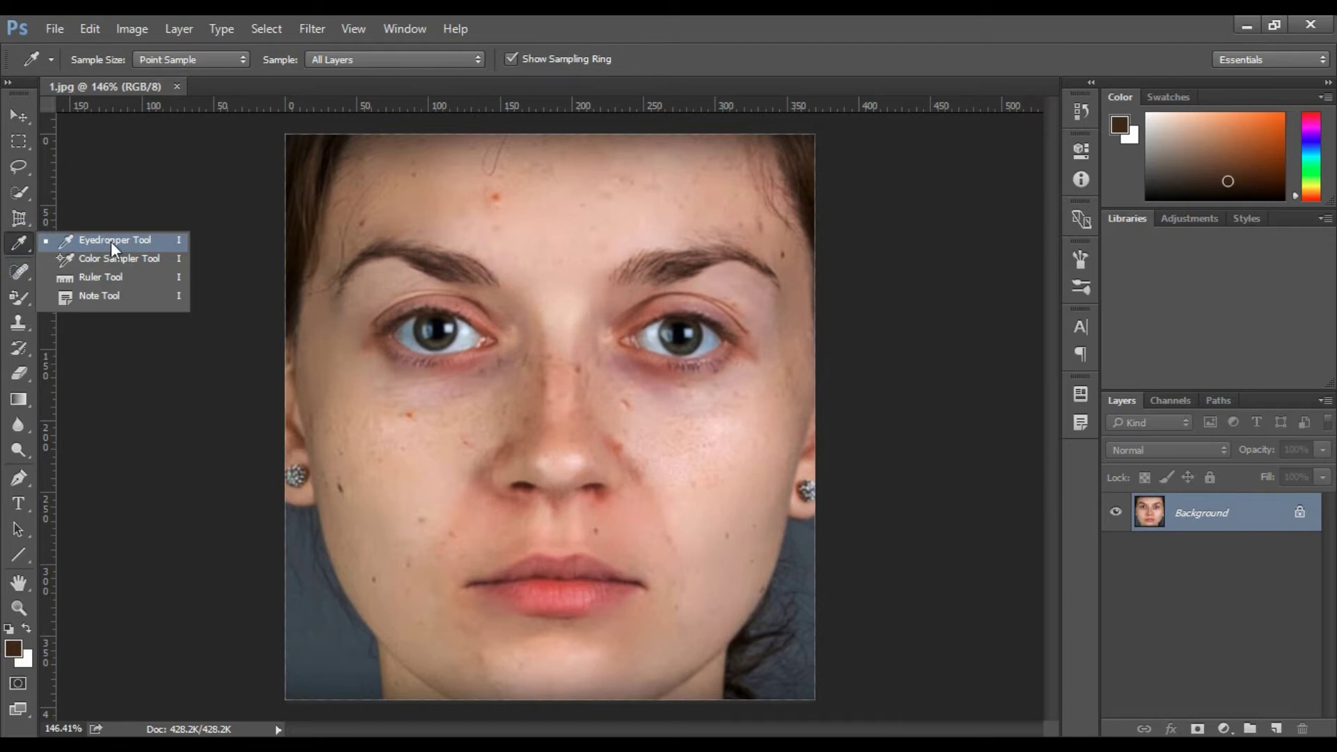
{"action": "left_click", "coordinate": [111, 241]}
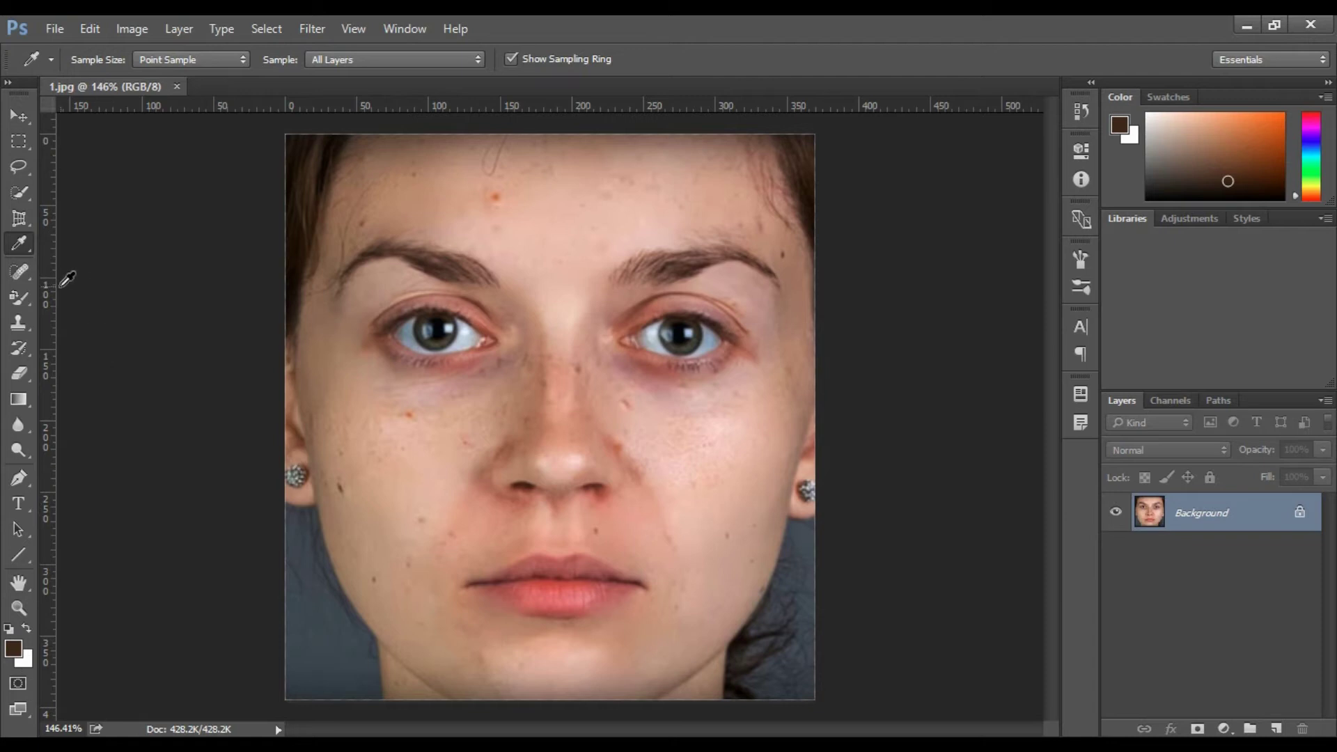
Try the Patch Tool, return to the Spot Healing Brush, and zoom into the portrait.
{"action": "left_click", "coordinate": [21, 271]}
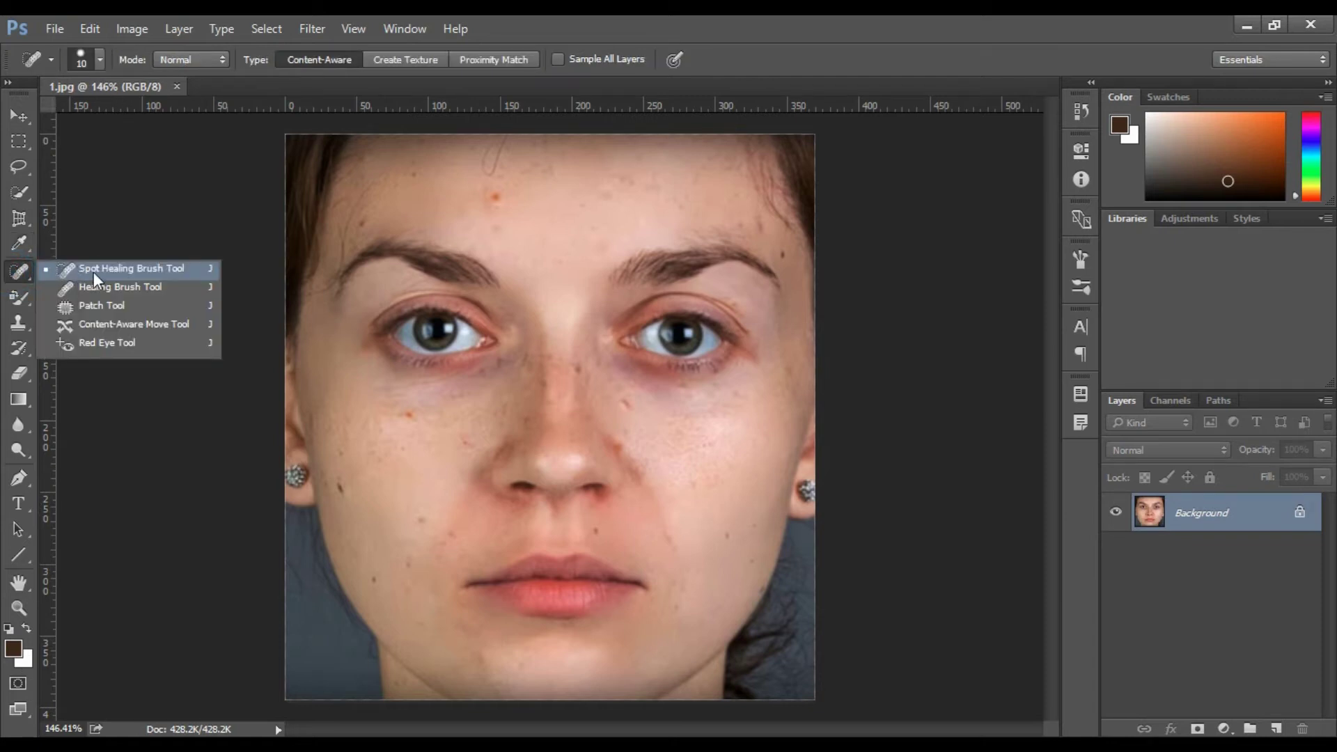
{"action": "left_click", "coordinate": [159, 276]}
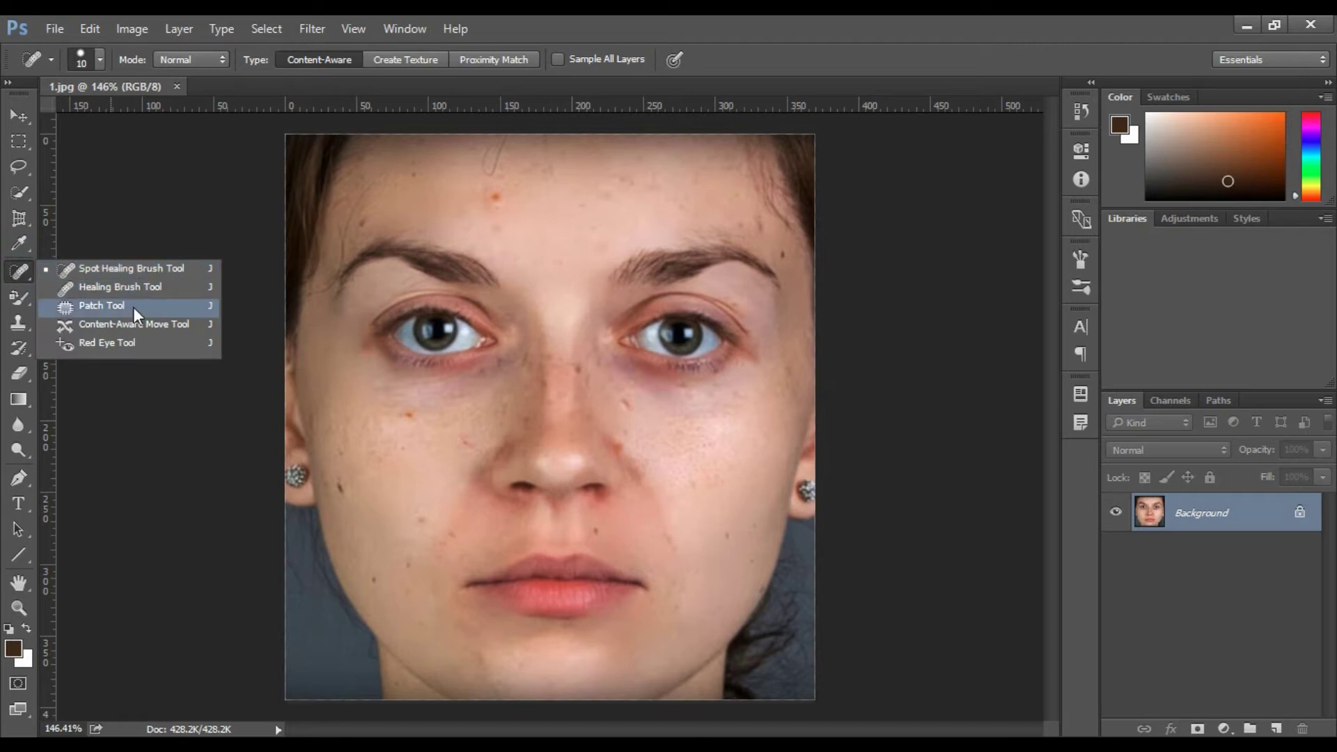
{"action": "left_click", "coordinate": [132, 308]}
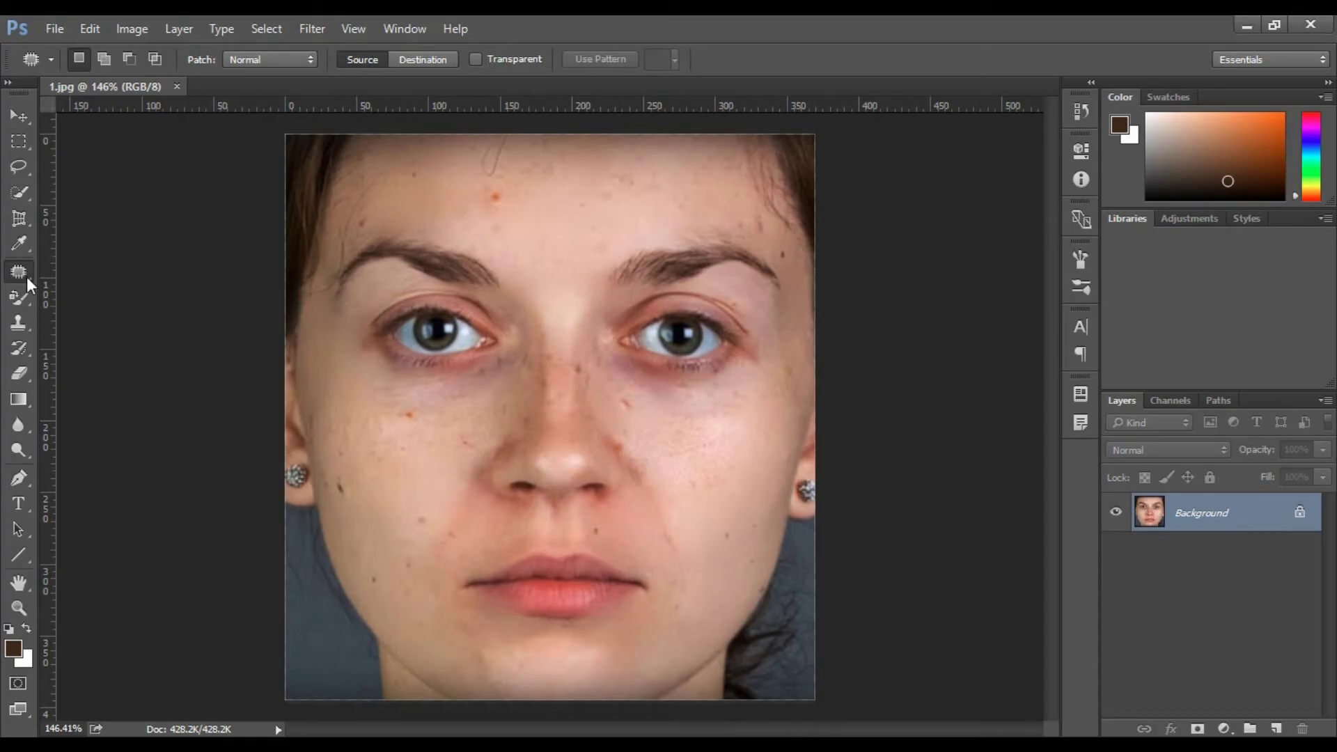
{"action": "right_click", "coordinate": [26, 278]}
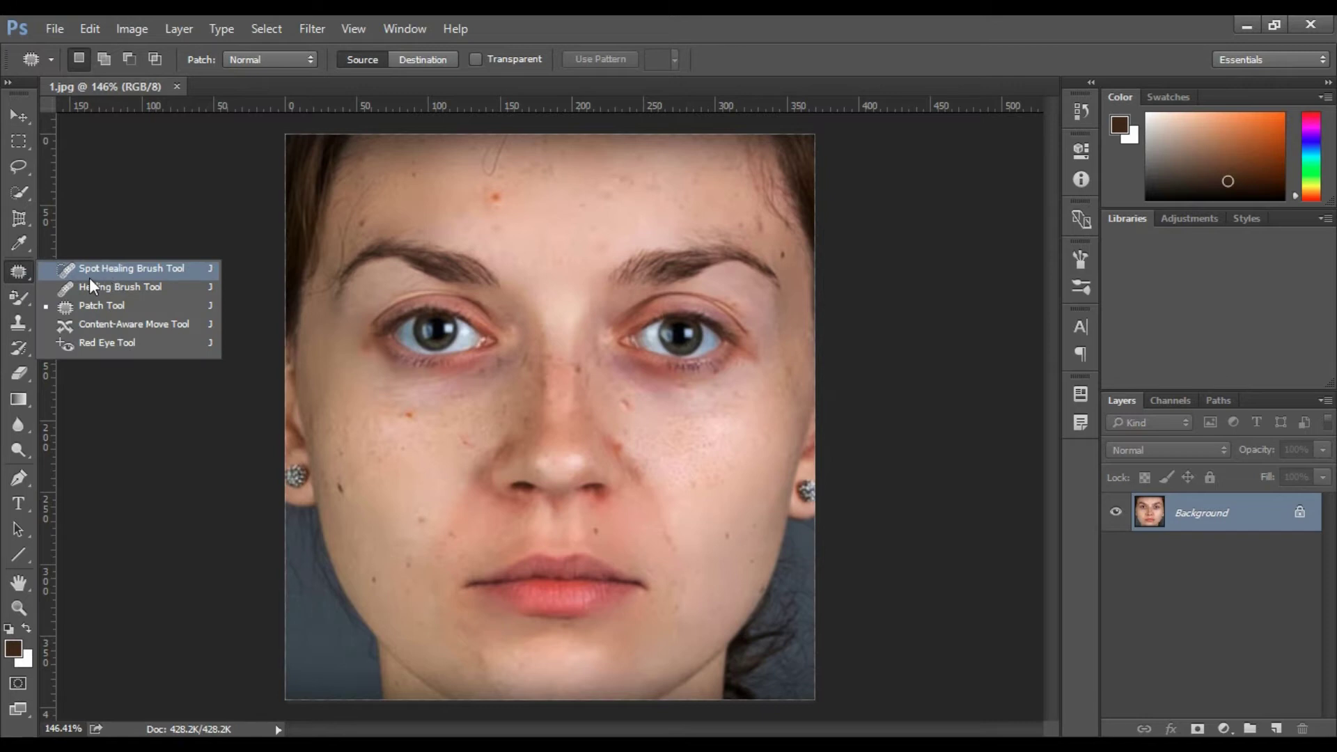
{"action": "left_click", "coordinate": [174, 277]}
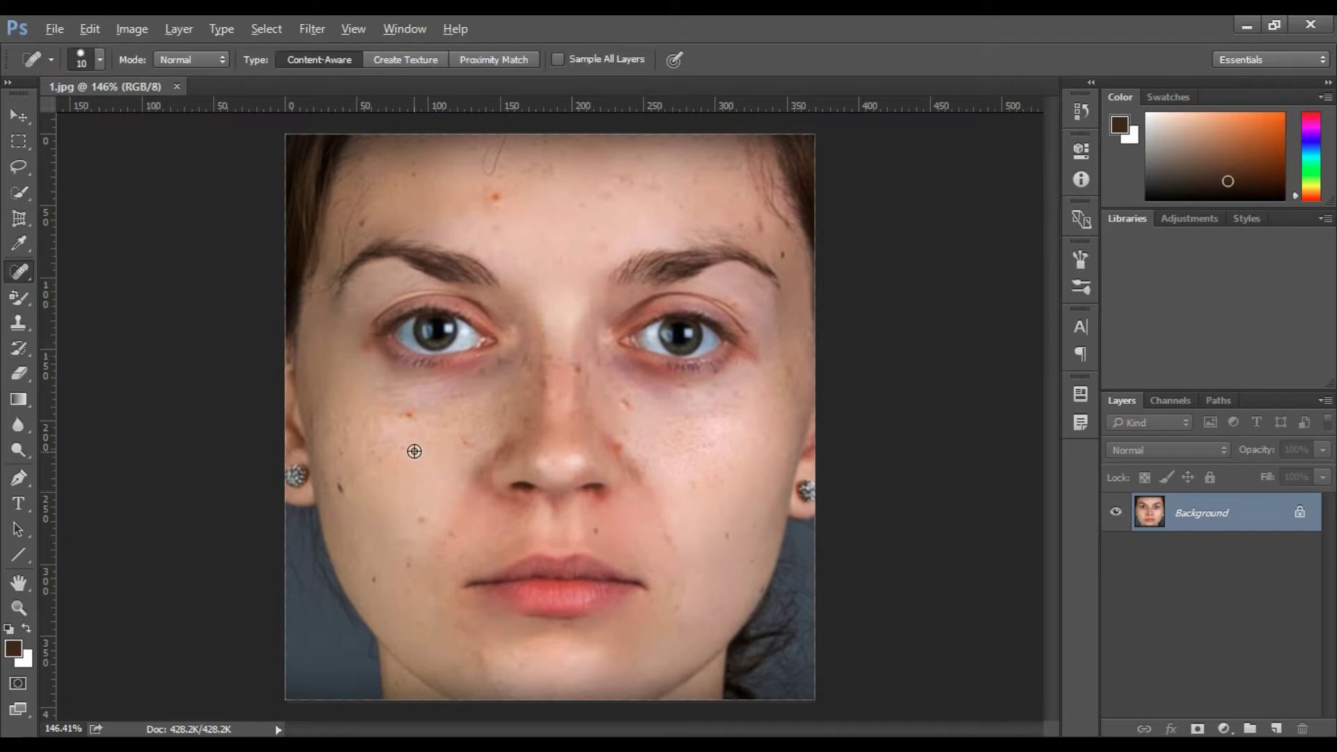
{"action": "scroll", "coordinate": [413, 449], "scroll_direction": "up", "scroll_amount": 2}
{"action": "scroll", "coordinate": [418, 436], "scroll_direction": "up", "scroll_amount": 1}
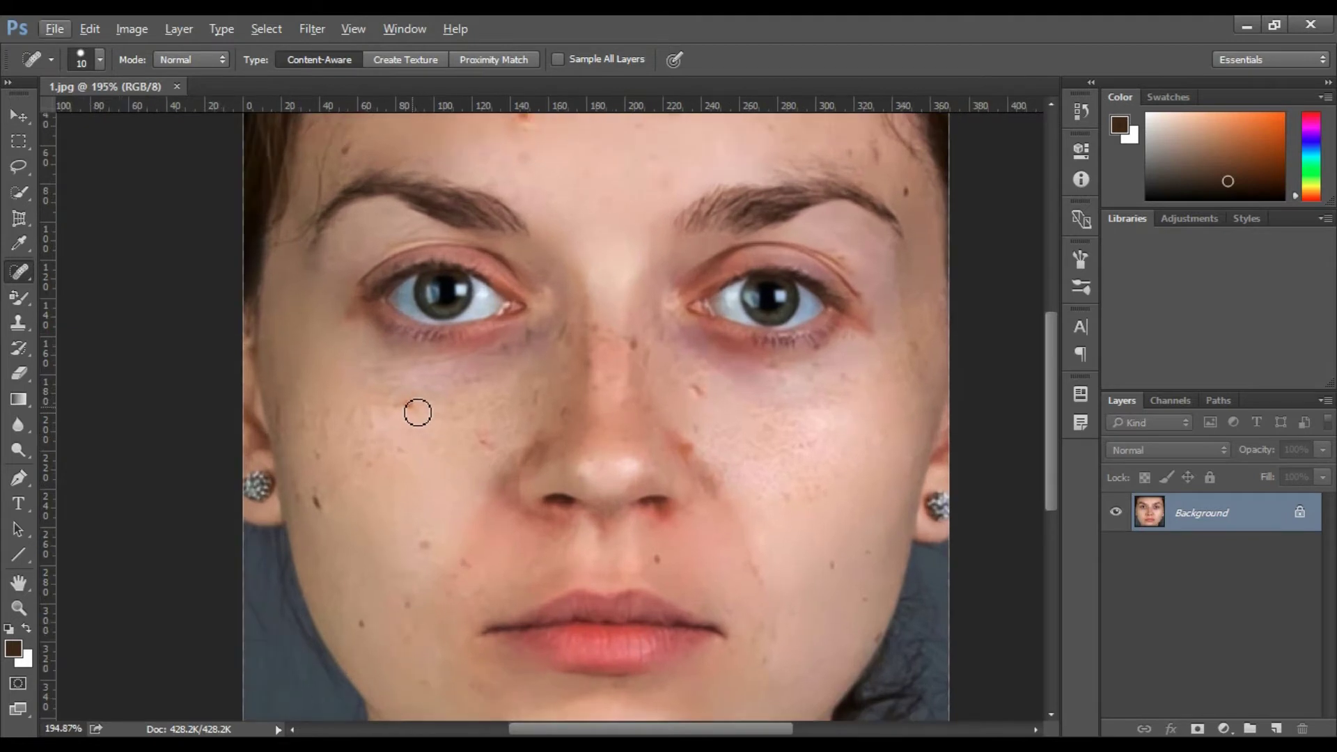
{"action": "left_click", "coordinate": [19, 273]}
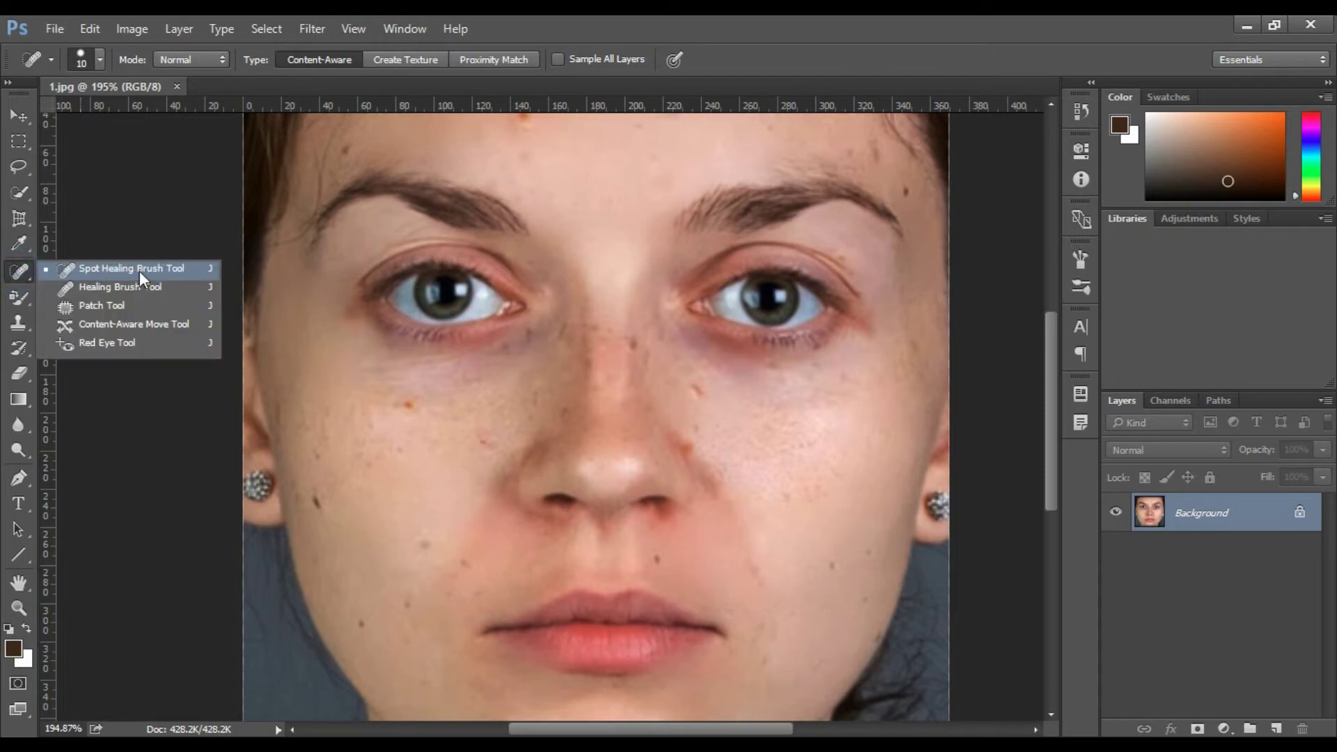
Enlarge the Spot Healing Brush, test a heal on the left cheek, and undo it.
{"action": "left_click", "coordinate": [138, 270]}
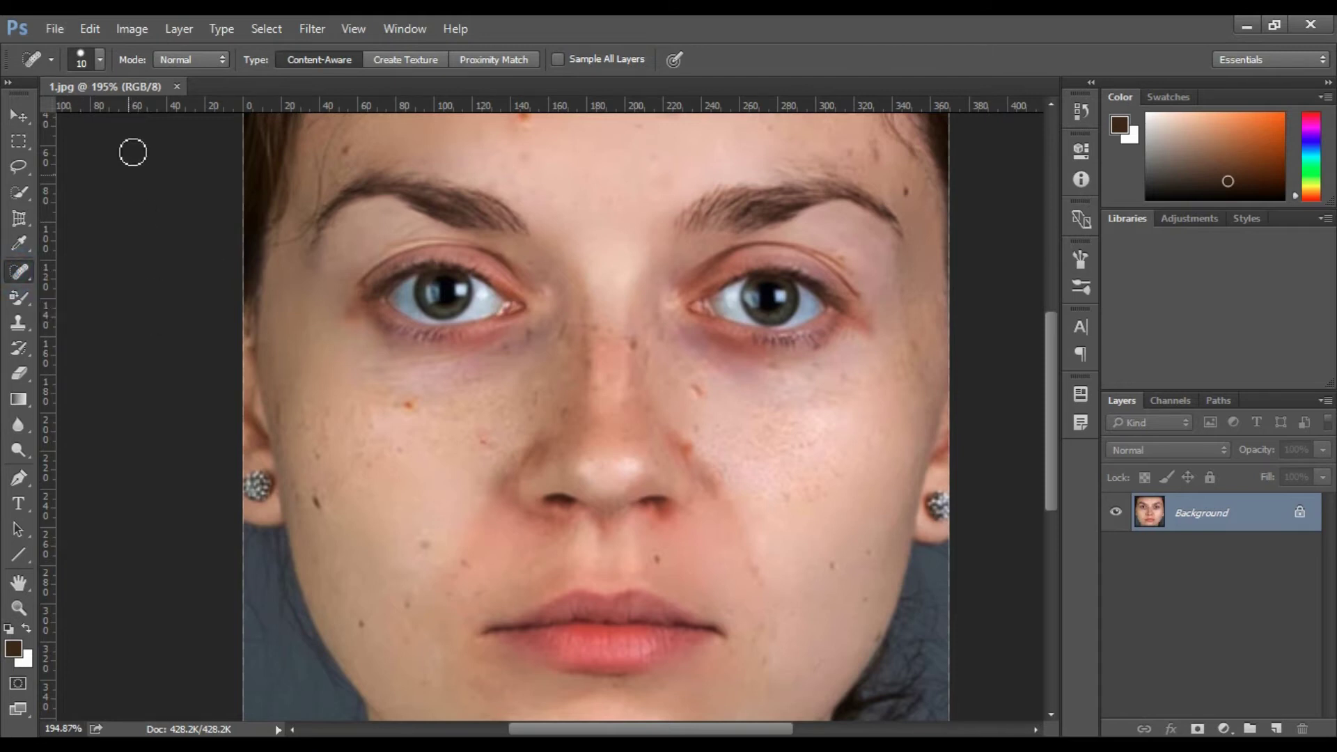
{"action": "left_click", "coordinate": [99, 61]}
{"action": "left_click_drag", "start_coordinate": [40, 117], "coordinate": [89, 117]}
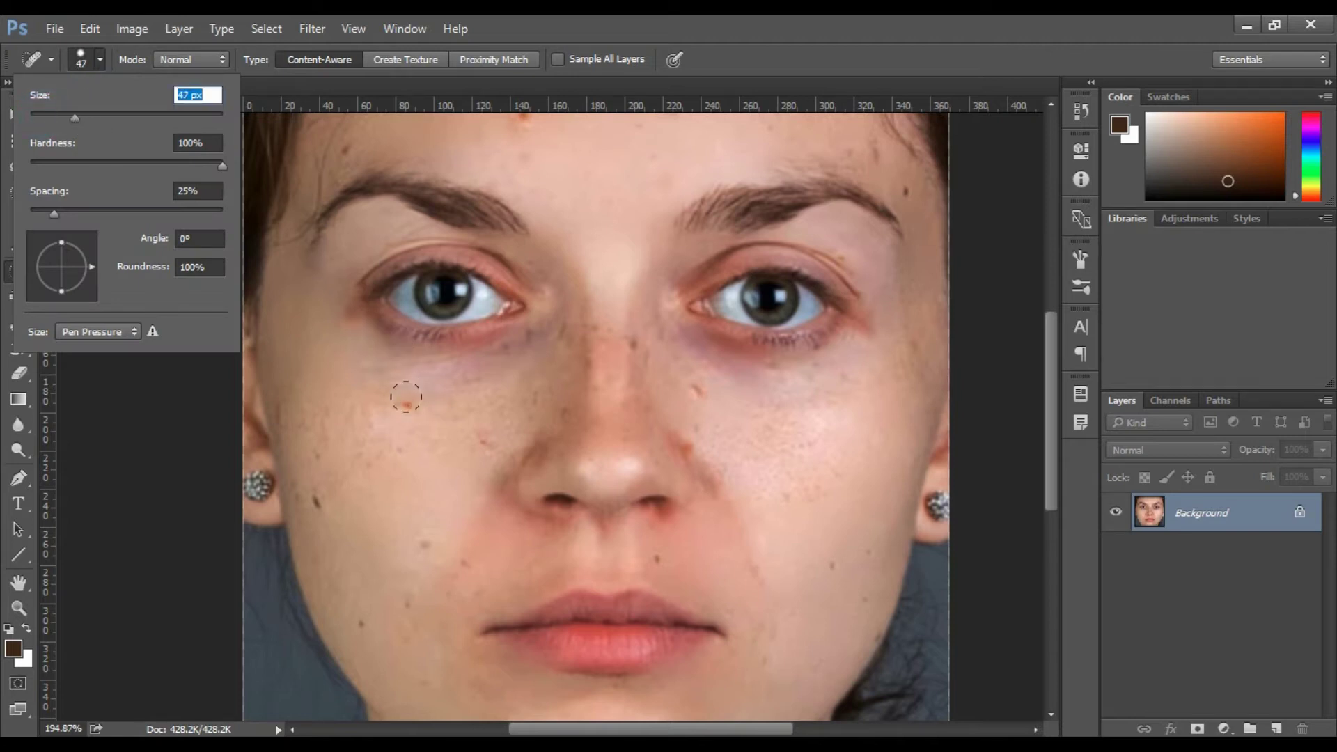
{"action": "left_click", "coordinate": [416, 416]}
{"action": "key", "text": "ctrl+z"}
Resize the spot healing brush down to 20 px.
{"action": "left_click", "coordinate": [101, 59]}
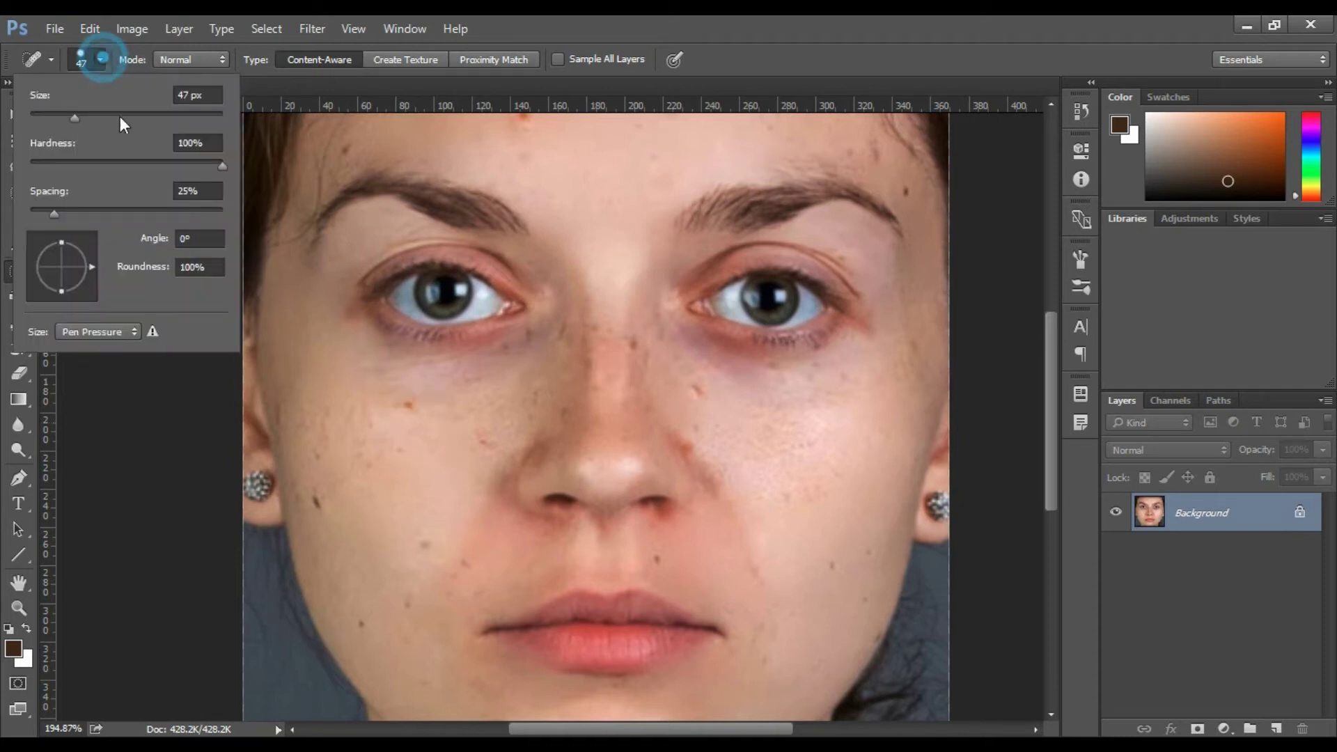
{"action": "left_click_drag", "start_coordinate": [76, 118], "coordinate": [39, 118]}
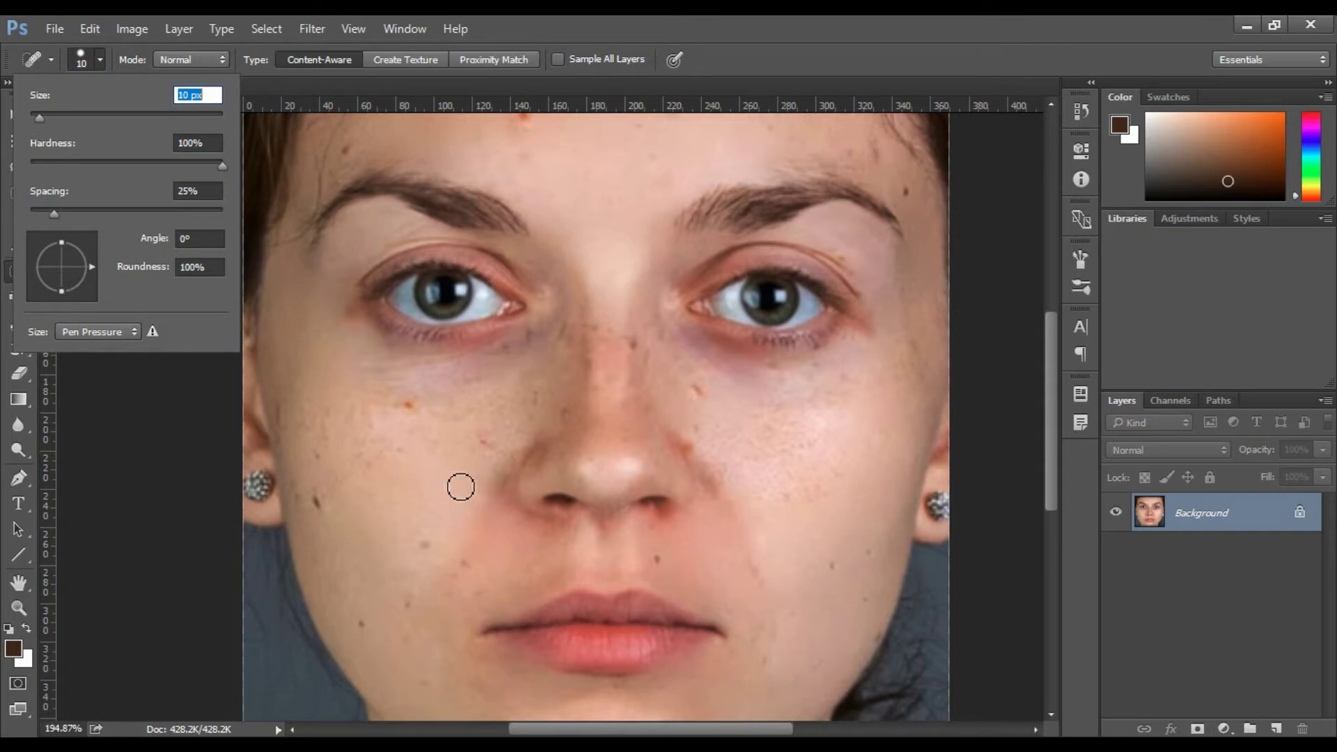
{"action": "left_click_drag", "start_coordinate": [38, 115], "coordinate": [169, 119]}
{"action": "left_click_drag", "start_coordinate": [169, 117], "coordinate": [50, 122]}
{"action": "scroll", "coordinate": [358, 409], "scroll_direction": "down", "scroll_amount": 1}
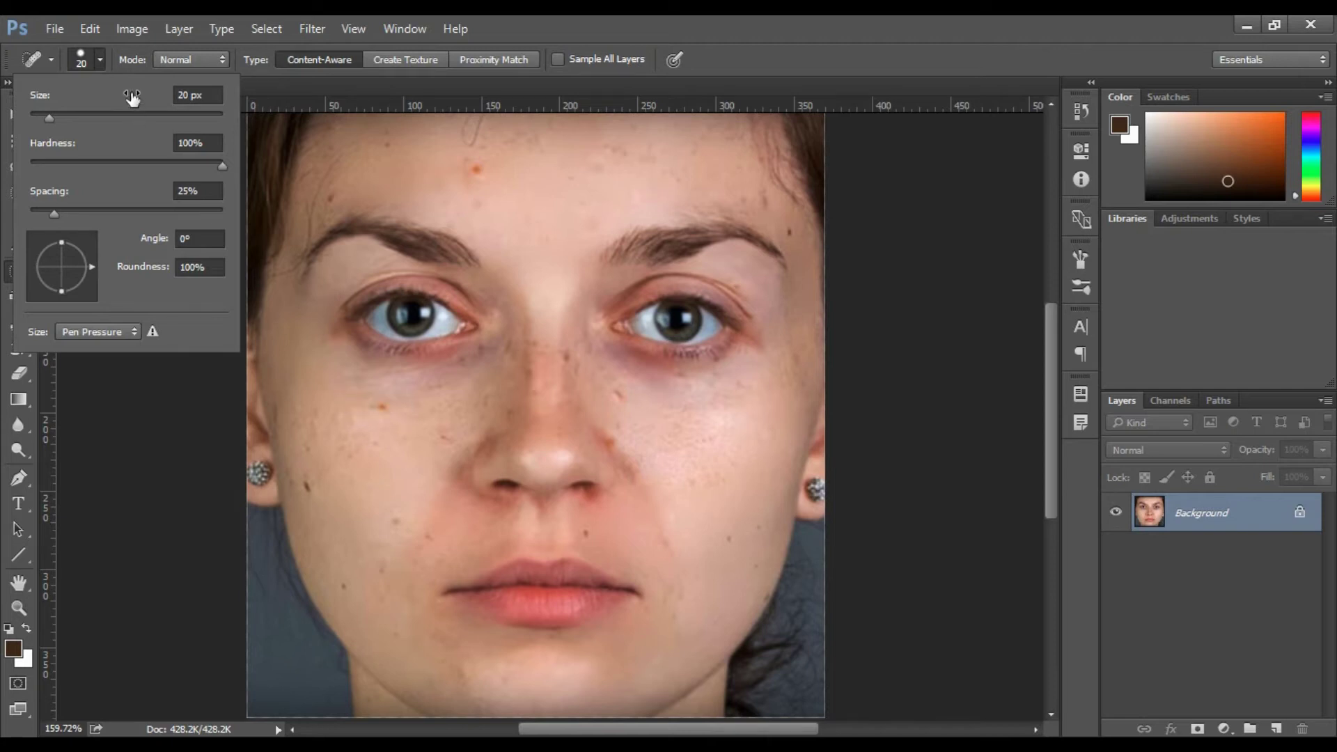
Keep the spot healing brush at 20 px and zoom into the left cheek.
{"action": "left_click", "coordinate": [98, 59]}
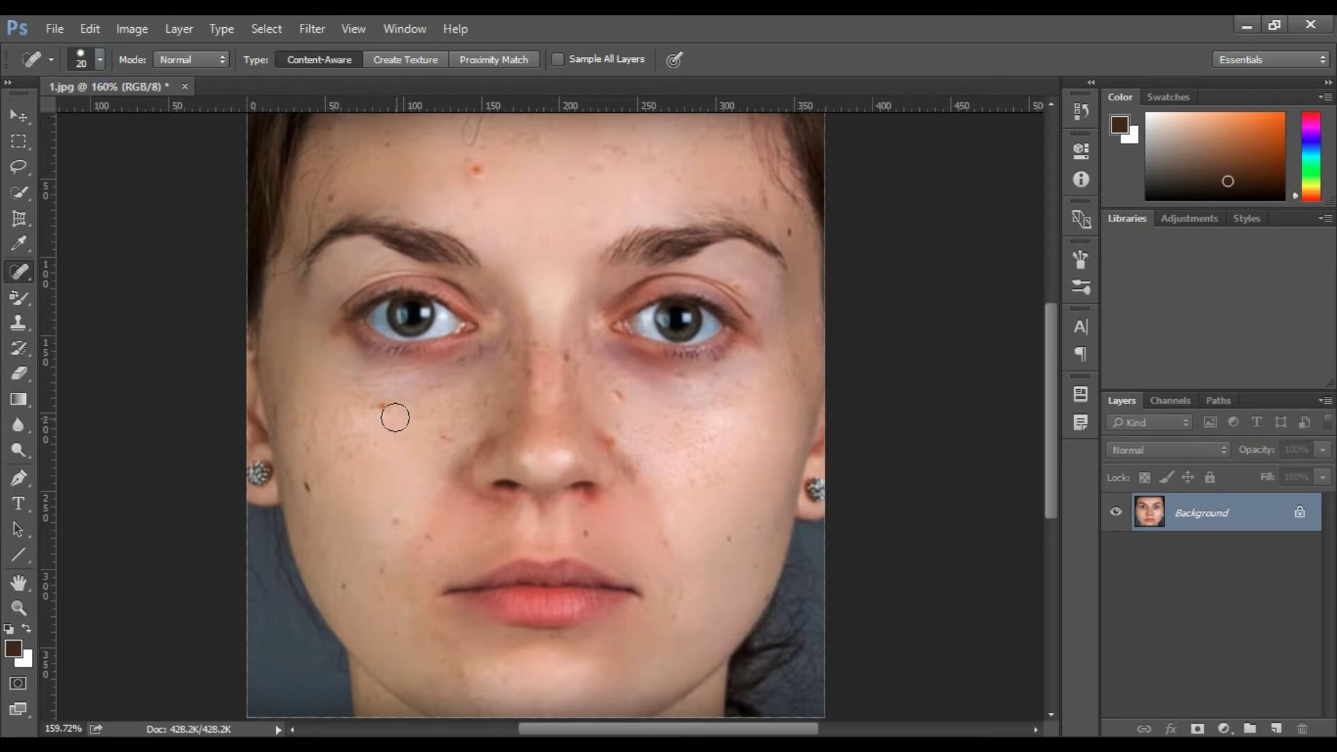
{"action": "key", "text": "bracketright"}
{"action": "key", "text": "bracketright"}
{"action": "key", "text": "bracketright"}
{"action": "key", "text": "bracketleft"}
{"action": "key", "text": "bracketleft"}
{"action": "left_click", "coordinate": [21, 270]}
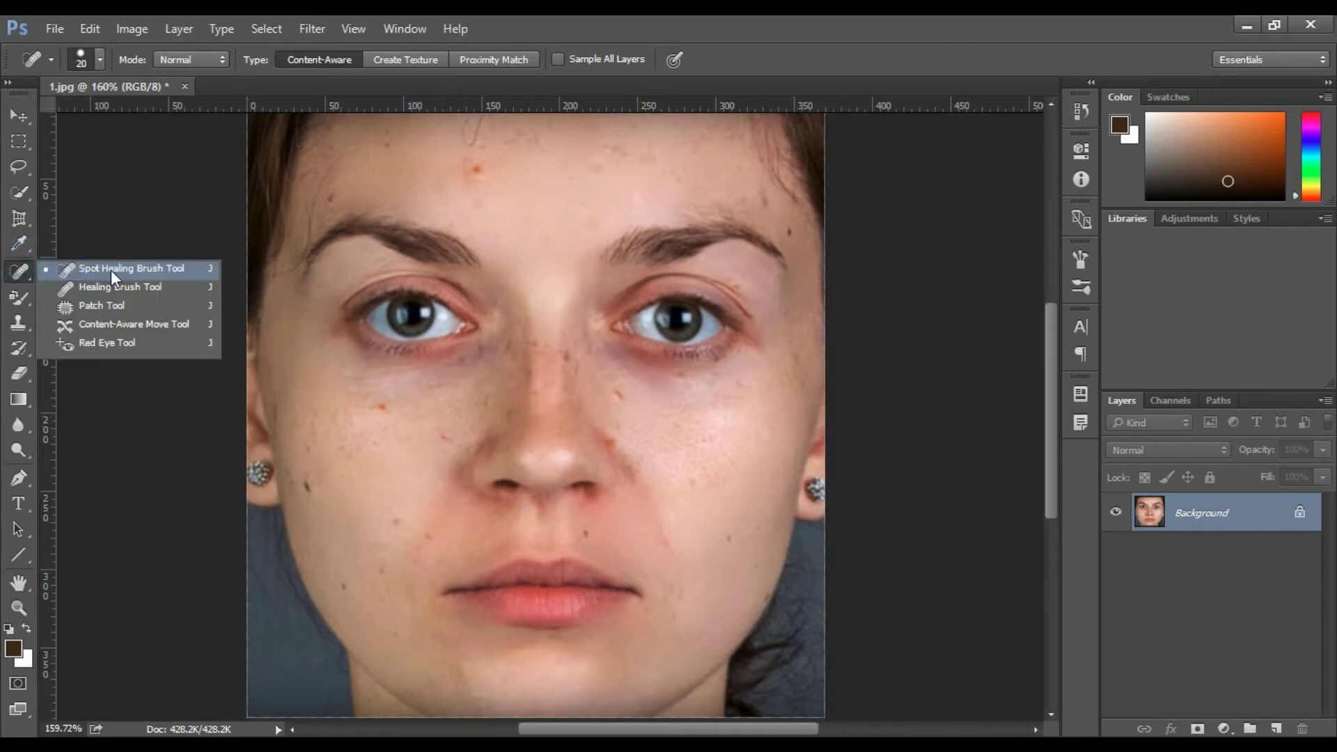
{"action": "left_click", "coordinate": [136, 269]}
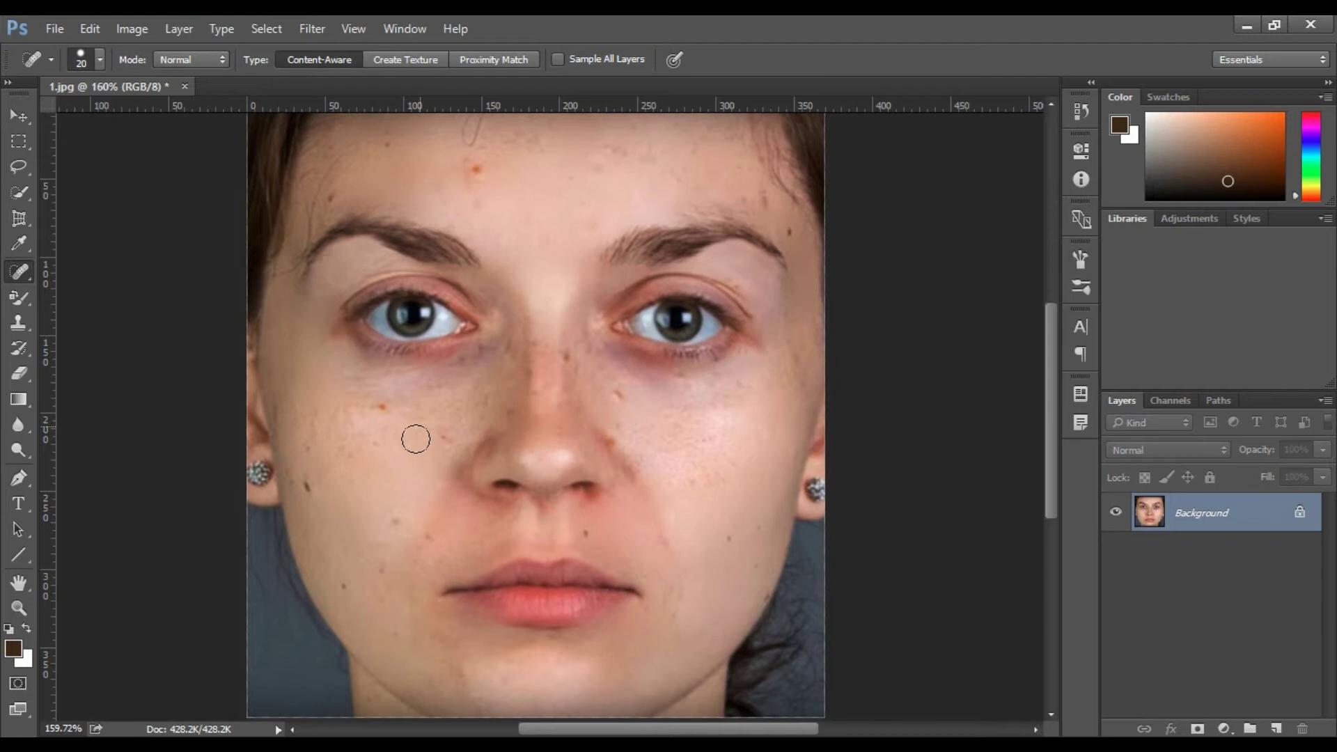
{"action": "mouse_move", "coordinate": [351, 439]}
{"action": "left_mouse_down"}
{"action": "mouse_move", "coordinate": [402, 397]}
{"action": "mouse_move", "coordinate": [408, 435]}
{"action": "left_mouse_up"}
{"action": "left_click_drag", "start_coordinate": [374, 494], "coordinate": [458, 271]}
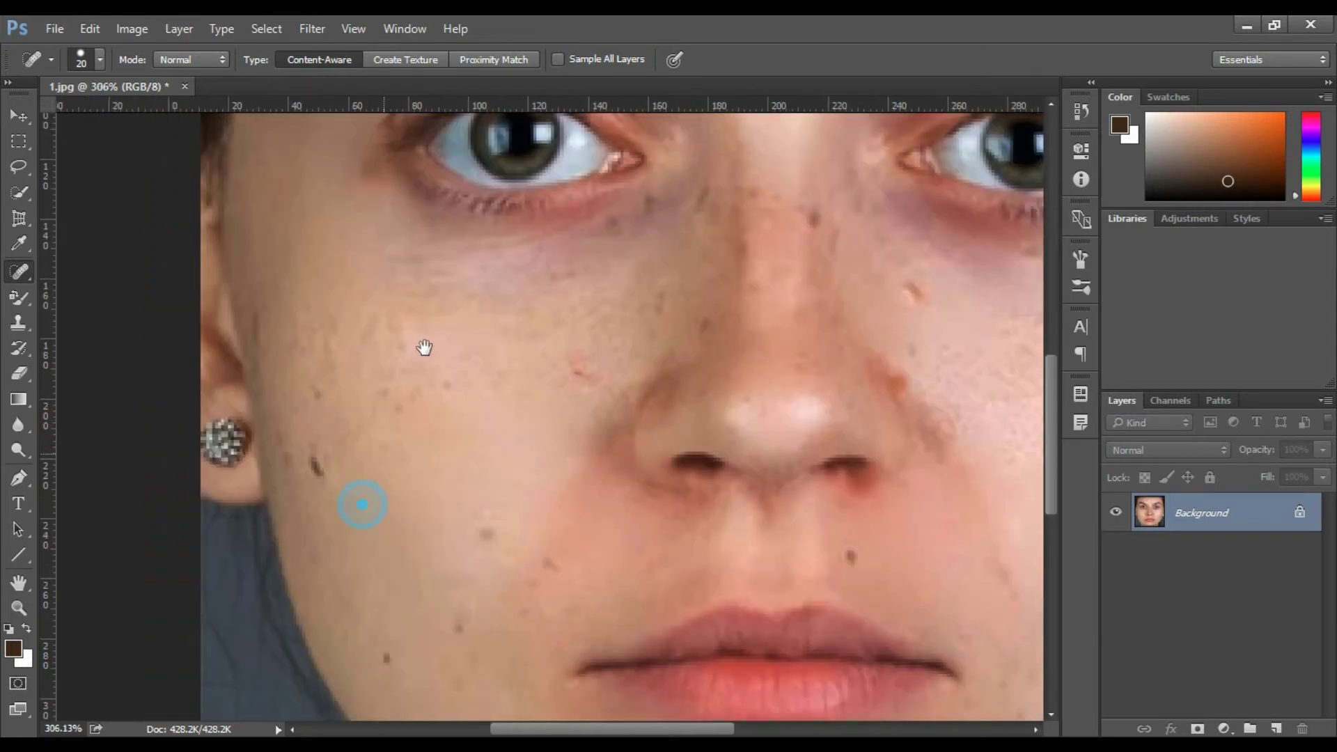
Heal the dark spots on the left cheek and beside the earring with a smaller brush.
{"action": "left_click", "coordinate": [519, 430]}
{"action": "left_click", "coordinate": [579, 464]}
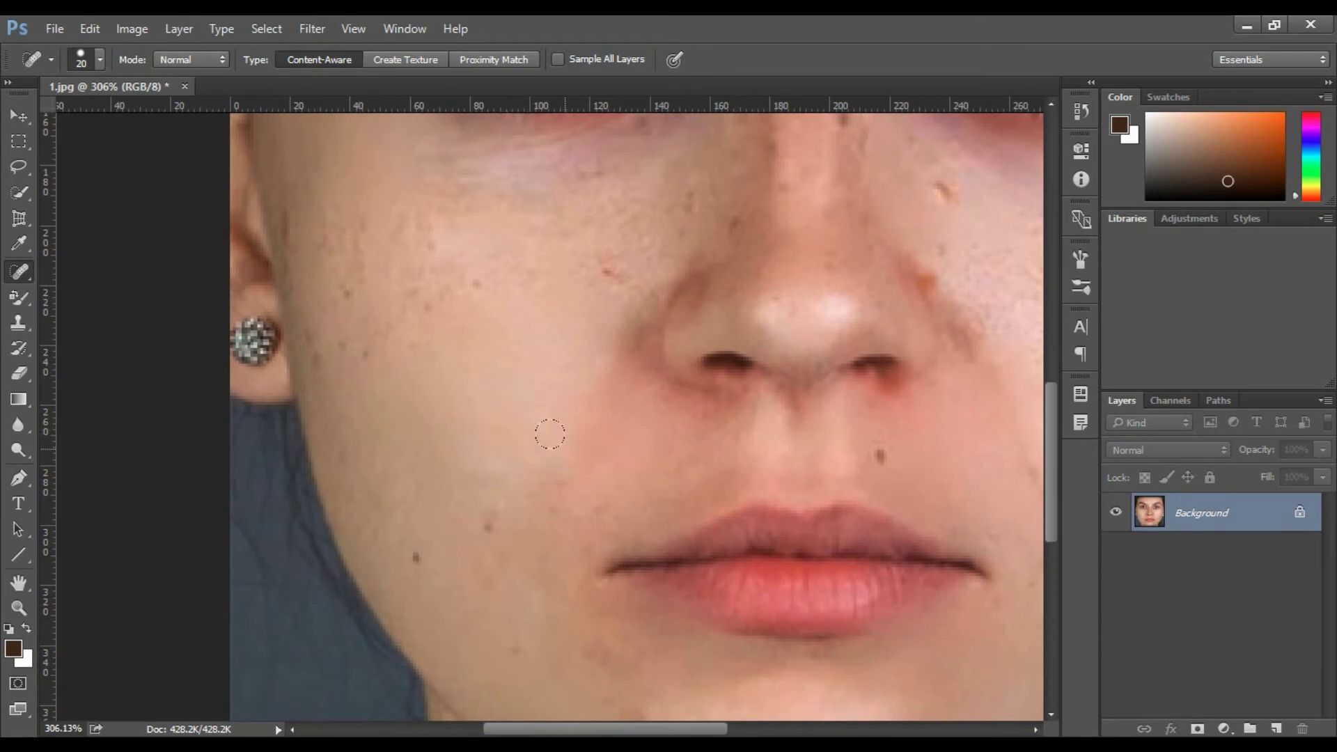
{"action": "key", "text": "bracketleft"}
{"action": "key", "text": "bracketleft"}
{"action": "left_click", "coordinate": [485, 519]}
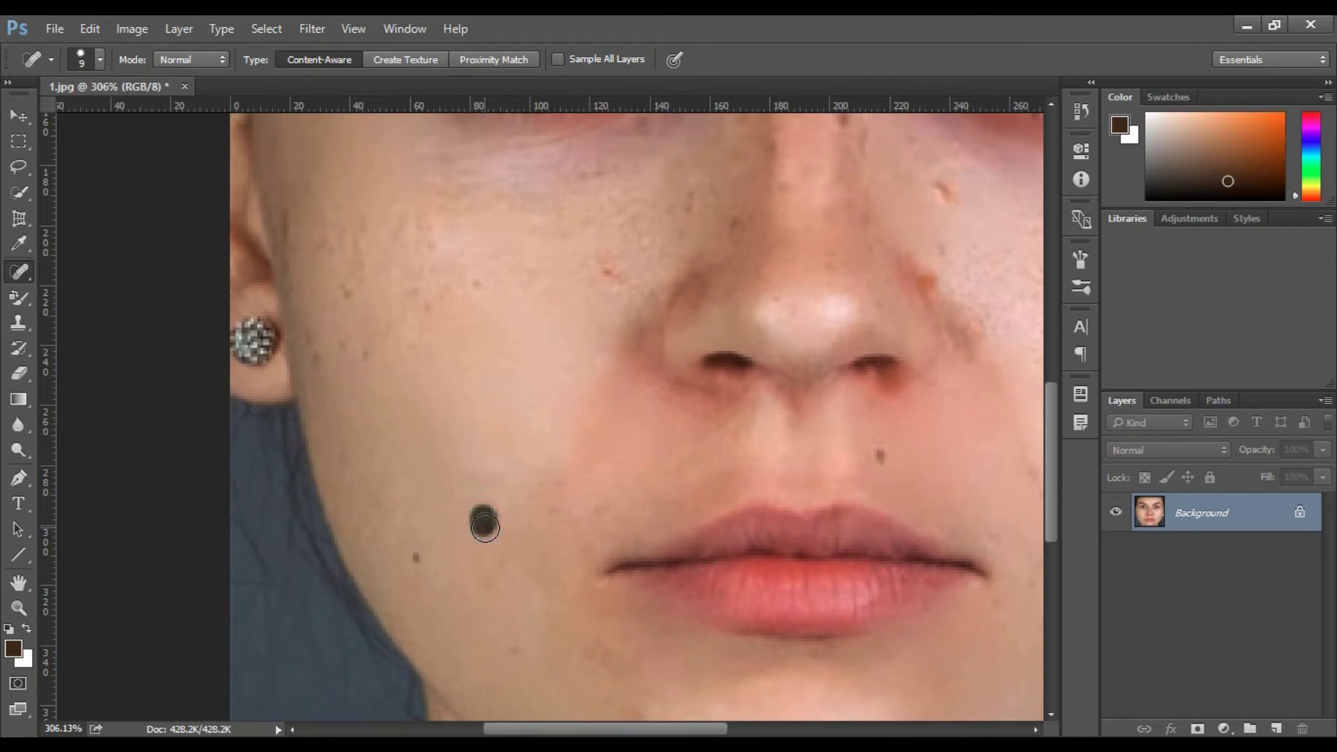
{"action": "left_click", "coordinate": [416, 557]}
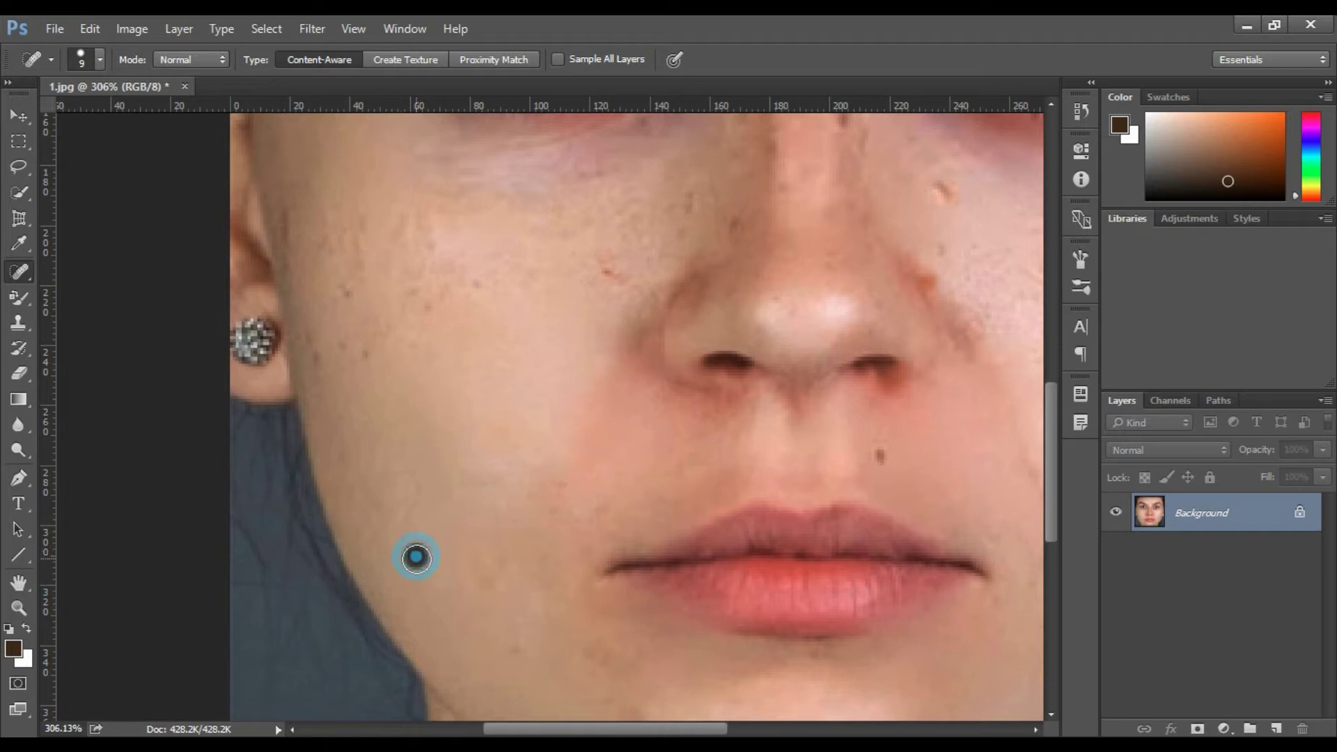
{"action": "left_click", "coordinate": [349, 349]}
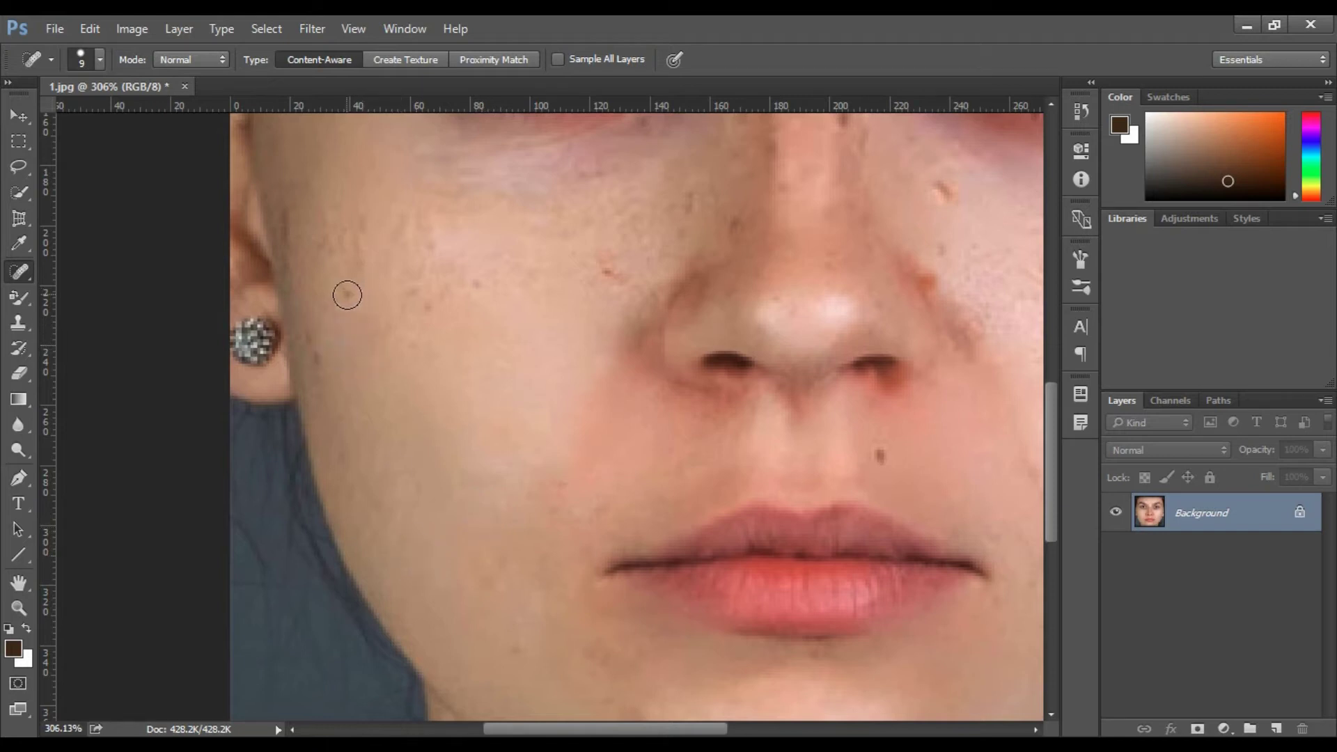
{"action": "left_click", "coordinate": [314, 336]}
{"action": "left_click", "coordinate": [322, 370]}
Heal the dark spots on the right cheek and below the eye.
{"action": "left_click_drag", "start_coordinate": [604, 436], "coordinate": [462, 423]}
{"action": "left_click", "coordinate": [735, 444]}
{"action": "left_click_drag", "start_coordinate": [821, 448], "coordinate": [440, 461]}
{"action": "left_click", "coordinate": [774, 451]}
{"action": "left_click", "coordinate": [772, 520]}
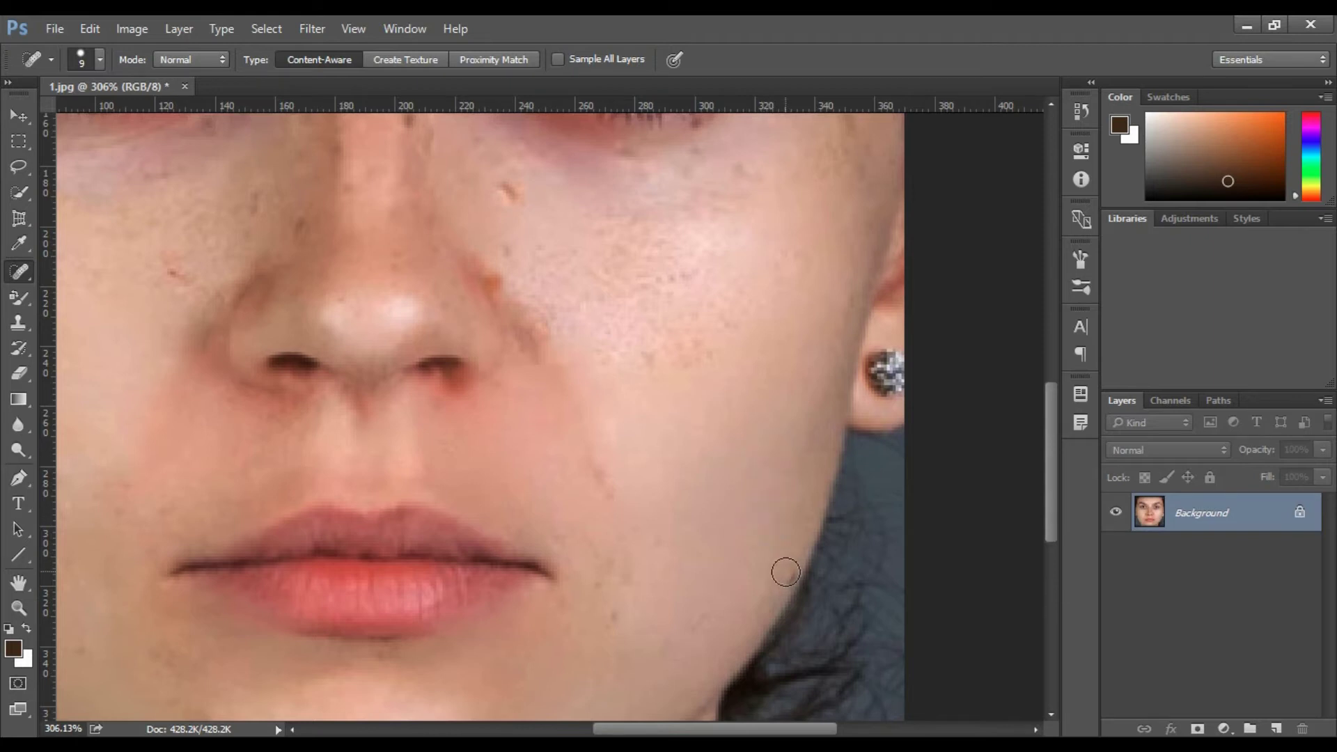
{"action": "left_click_drag", "start_coordinate": [641, 439], "coordinate": [657, 492]}
{"action": "left_click", "coordinate": [661, 430]}
Heal the spot by the eyebrow, the forehead specks, the red spot and the hairline spot.
{"action": "left_click_drag", "start_coordinate": [661, 430], "coordinate": [627, 552]}
{"action": "left_click_drag", "start_coordinate": [537, 418], "coordinate": [530, 571]}
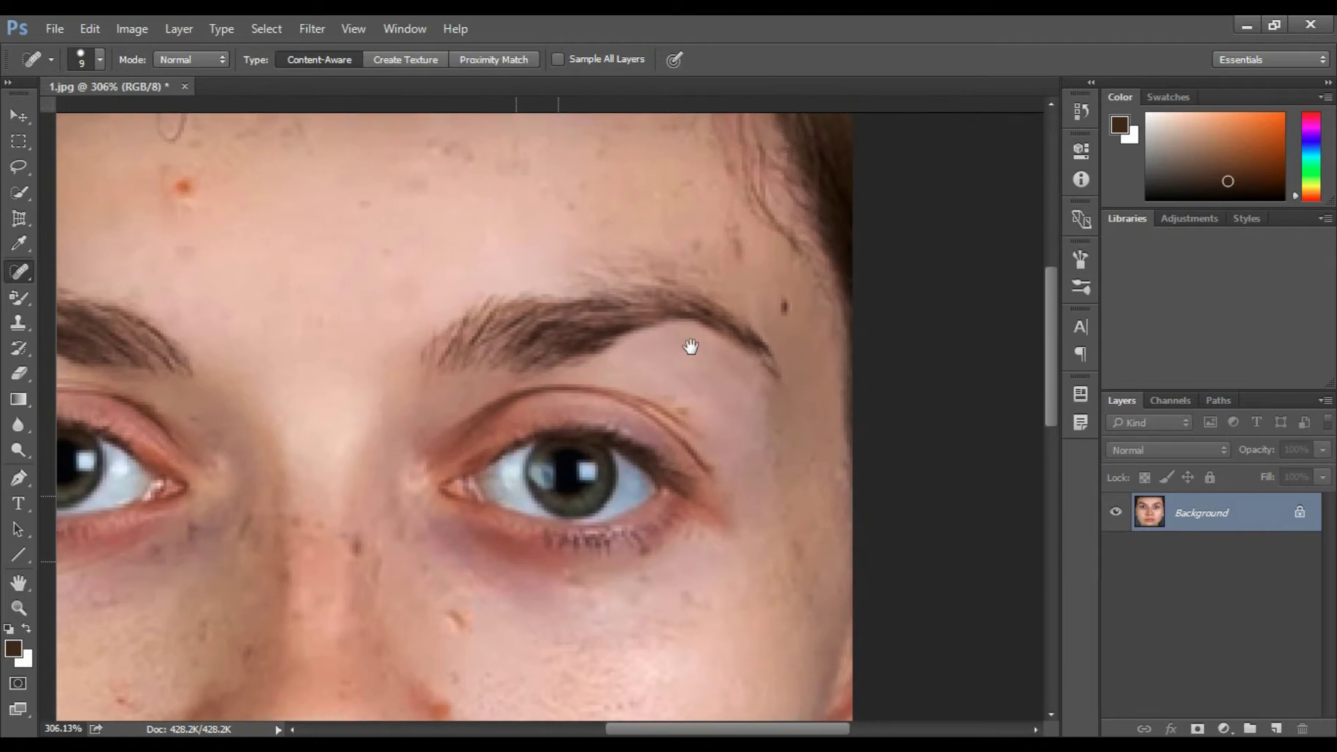
{"action": "left_click", "coordinate": [785, 306]}
{"action": "left_click", "coordinate": [734, 242]}
{"action": "left_click", "coordinate": [703, 240]}
{"action": "left_click_drag", "start_coordinate": [356, 185], "coordinate": [575, 305]}
{"action": "left_click", "coordinate": [406, 311]}
{"action": "left_click_drag", "start_coordinate": [319, 341], "coordinate": [543, 345]}
{"action": "left_click", "coordinate": [332, 364]}
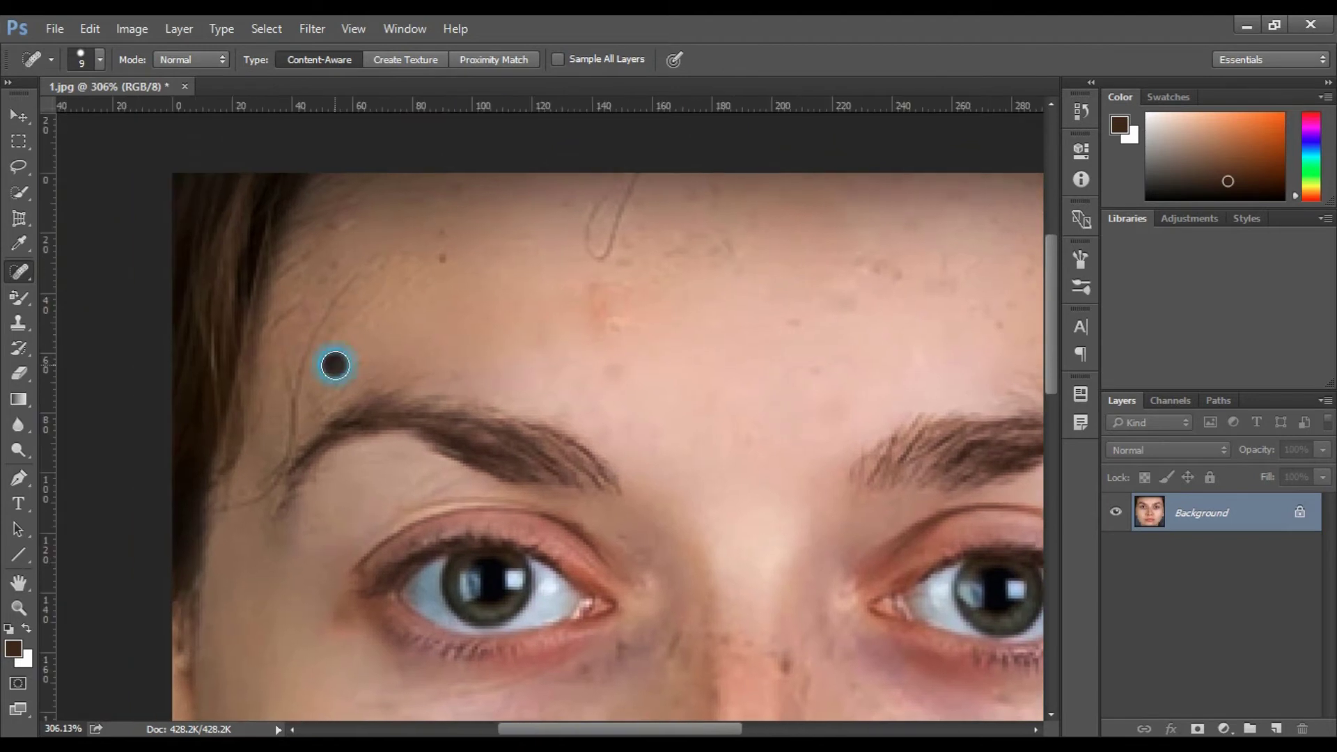
Zoom out and heal the nose-bridge blemish and the spot near the inner left eye.
{"action": "scroll", "coordinate": [562, 347], "scroll_direction": "down", "scroll_amount": 1}
{"action": "scroll", "coordinate": [563, 348], "scroll_direction": "down", "scroll_amount": 5}
{"action": "left_click", "coordinate": [663, 423]}
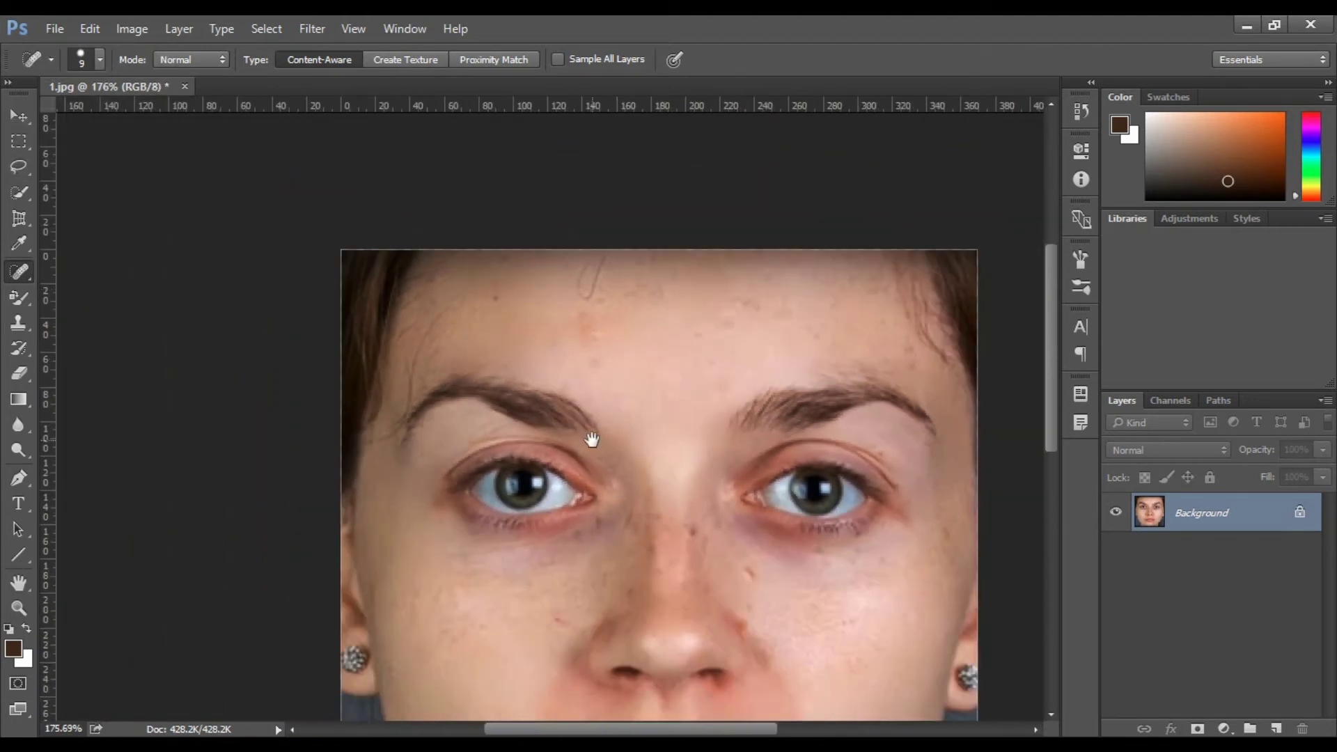
{"action": "left_click_drag", "start_coordinate": [595, 439], "coordinate": [503, 327]}
{"action": "left_click", "coordinate": [551, 443]}
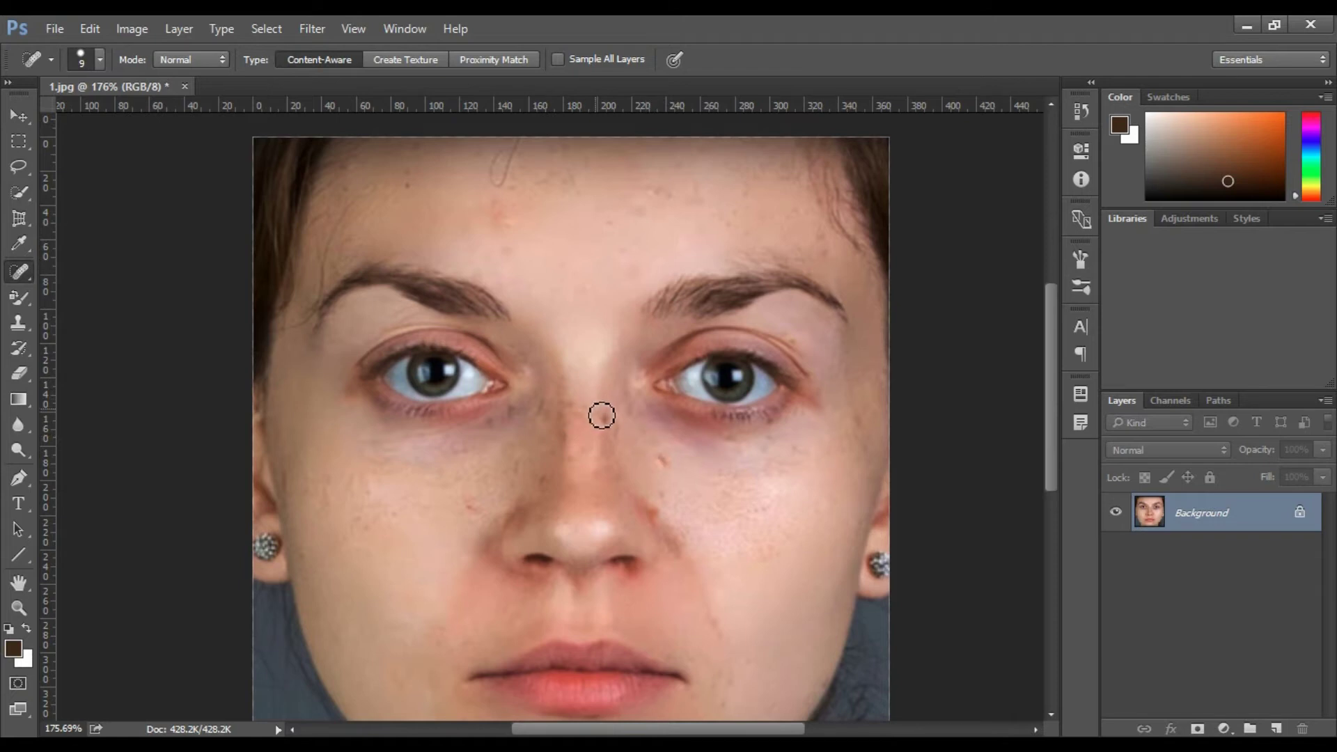
{"action": "left_click", "coordinate": [541, 380]}
Switch to the Healing Brush at size 25 and dismiss the missing-source warning.
{"action": "right_click", "coordinate": [17, 275]}
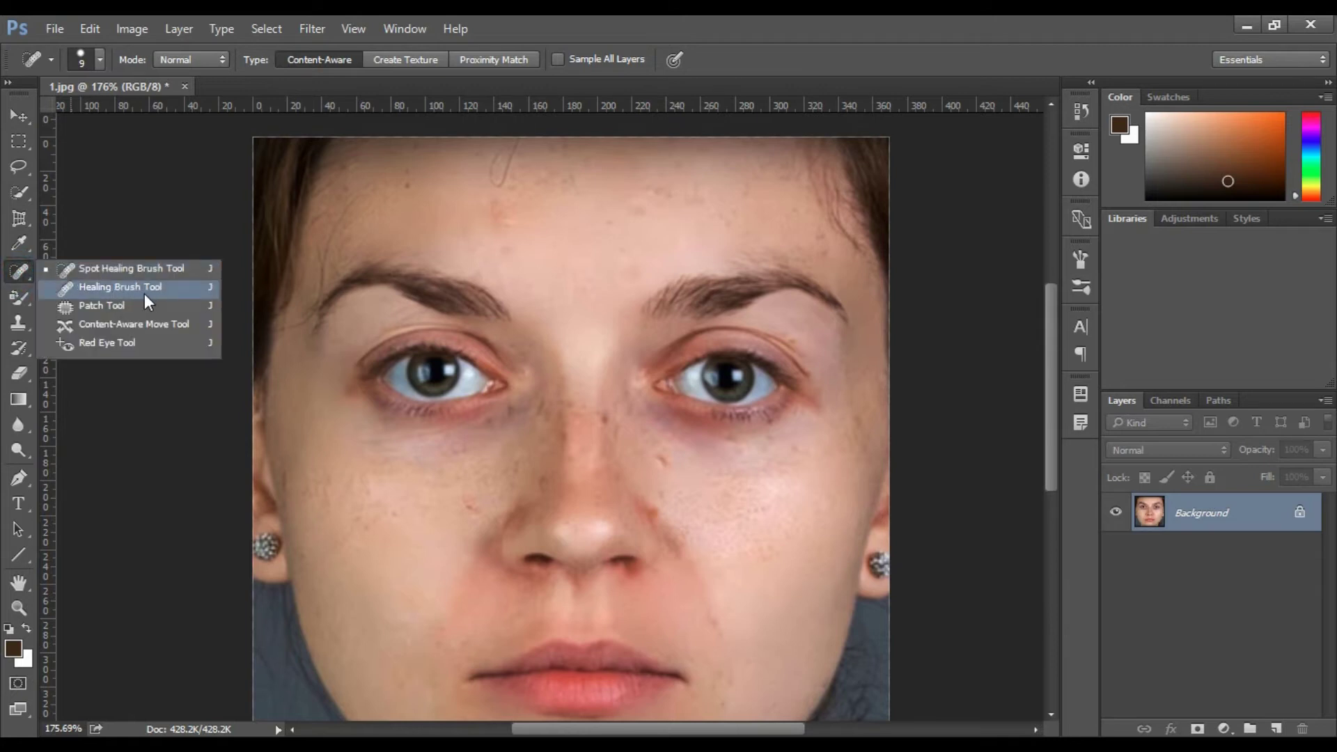
{"action": "left_click", "coordinate": [144, 294]}
{"action": "key", "text": "bracketright"}
{"action": "key", "text": "bracketright"}
{"action": "key", "text": "bracketright"}
{"action": "left_click_drag", "start_coordinate": [457, 532], "coordinate": [479, 322]}
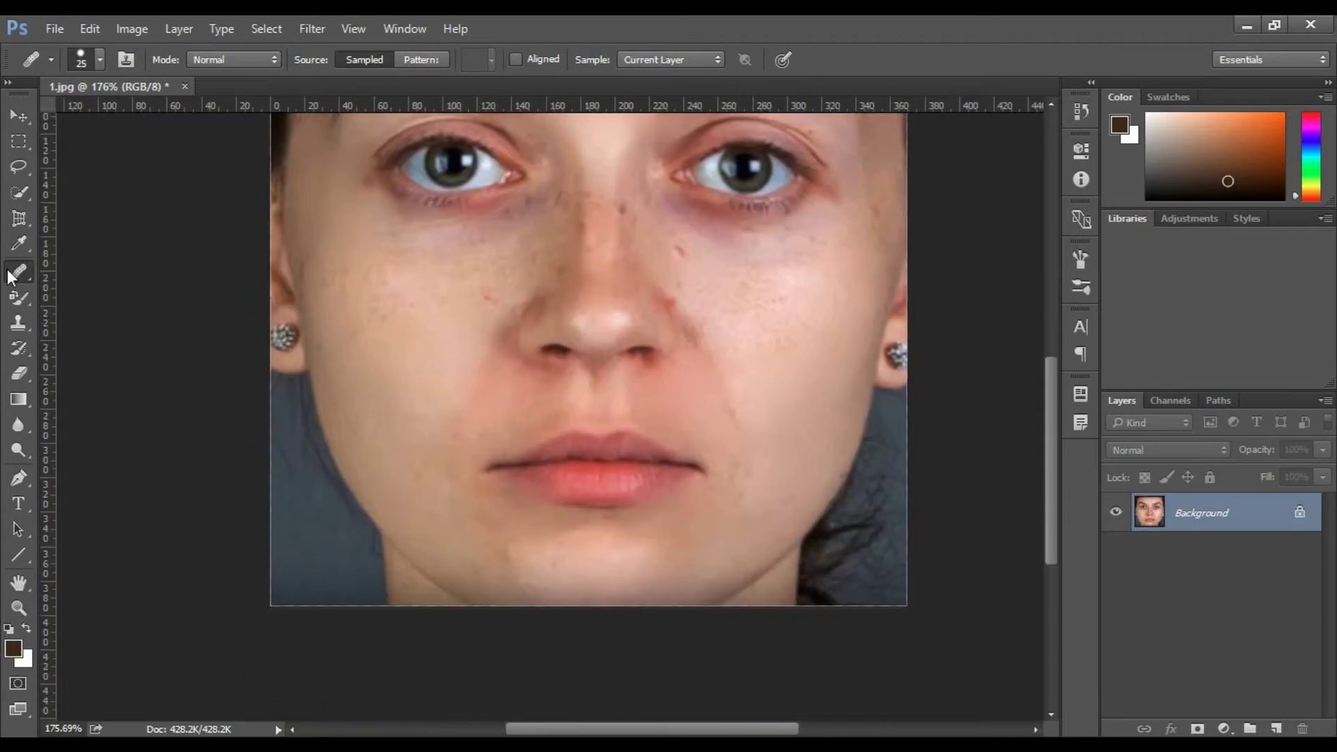
{"action": "left_click", "coordinate": [492, 293]}
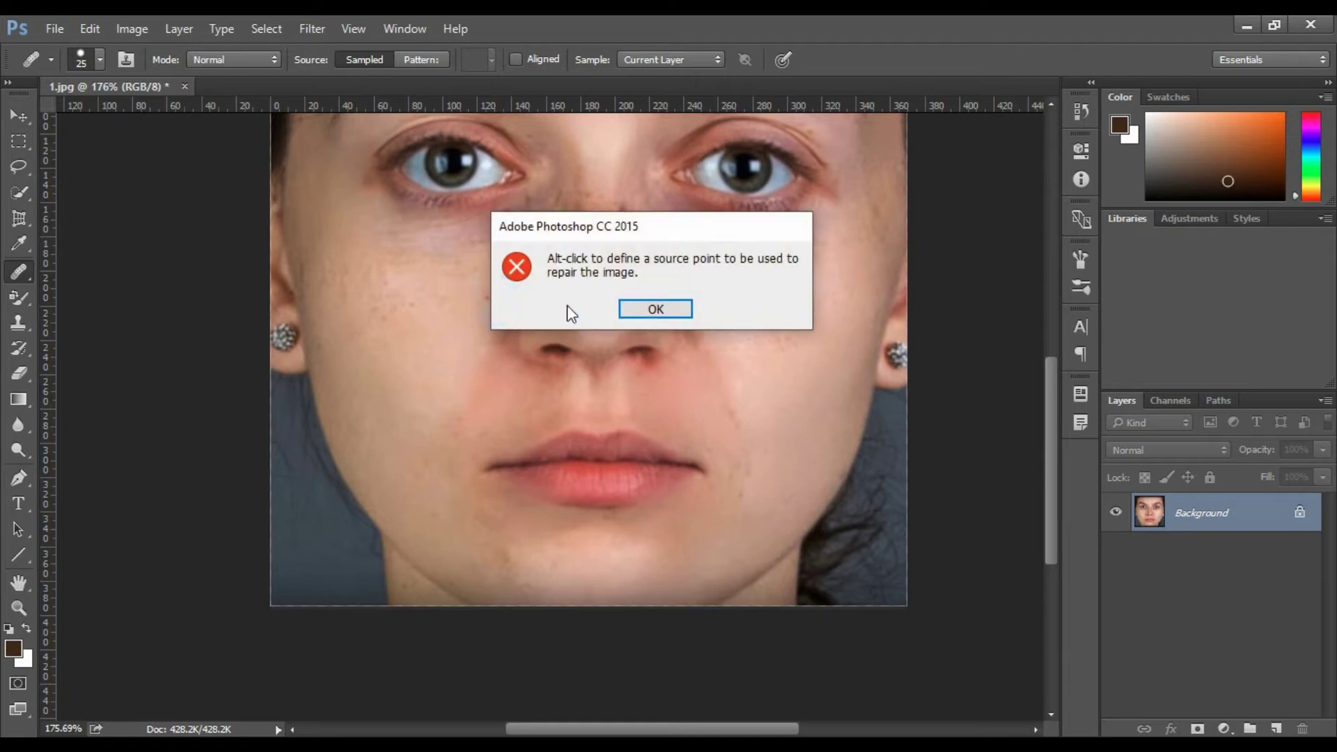
{"action": "left_click", "coordinate": [631, 308]}
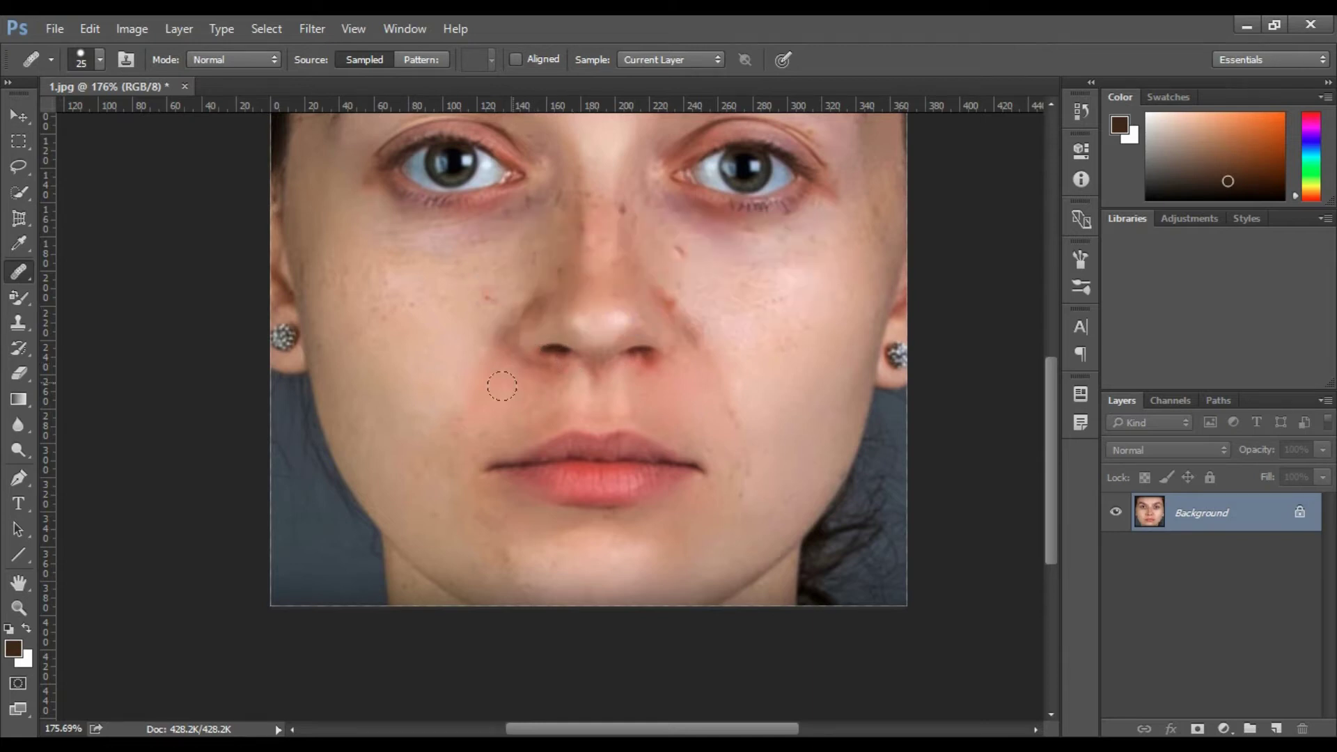
Sample clean cheek skin as the source and paint it over a cheek blemish.
{"action": "left_click", "coordinate": [450, 355], "text": "alt"}
{"action": "left_click", "coordinate": [456, 338], "text": "alt"}
{"action": "left_click", "coordinate": [457, 334], "text": "alt"}
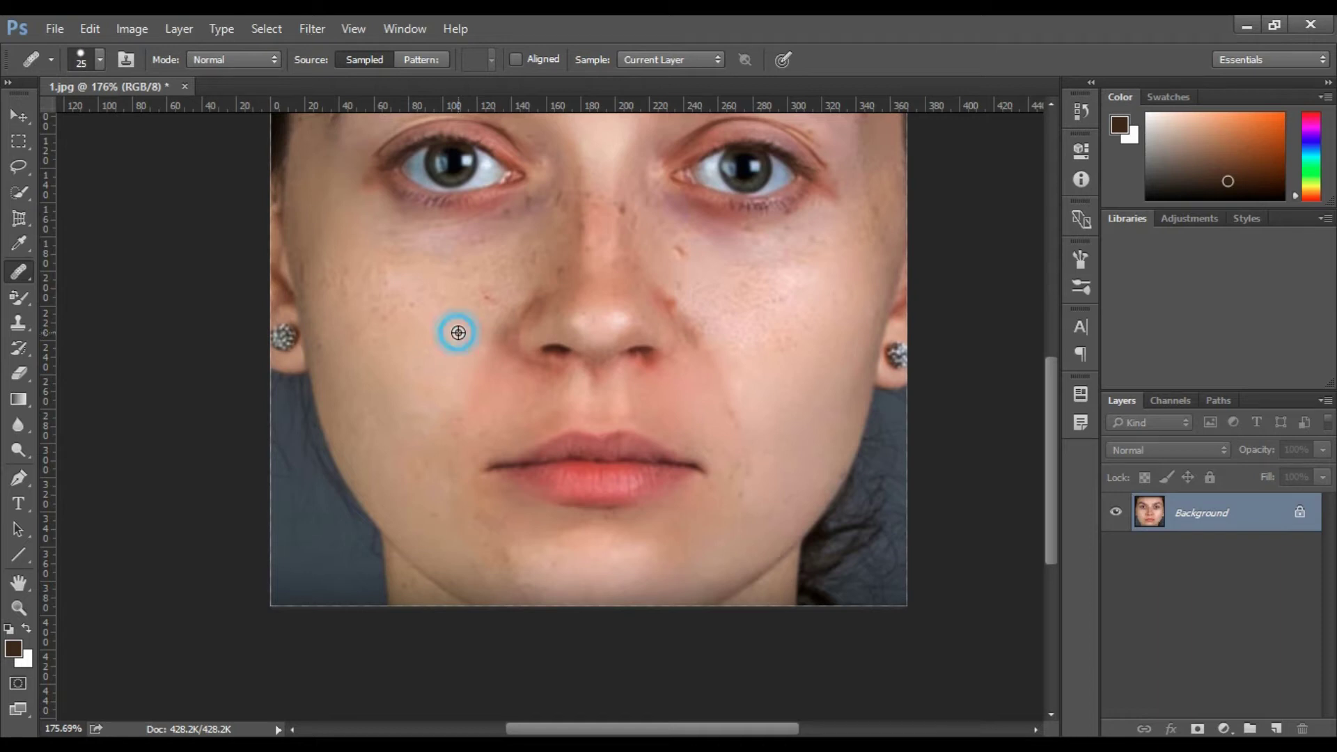
{"action": "left_click", "coordinate": [491, 297]}
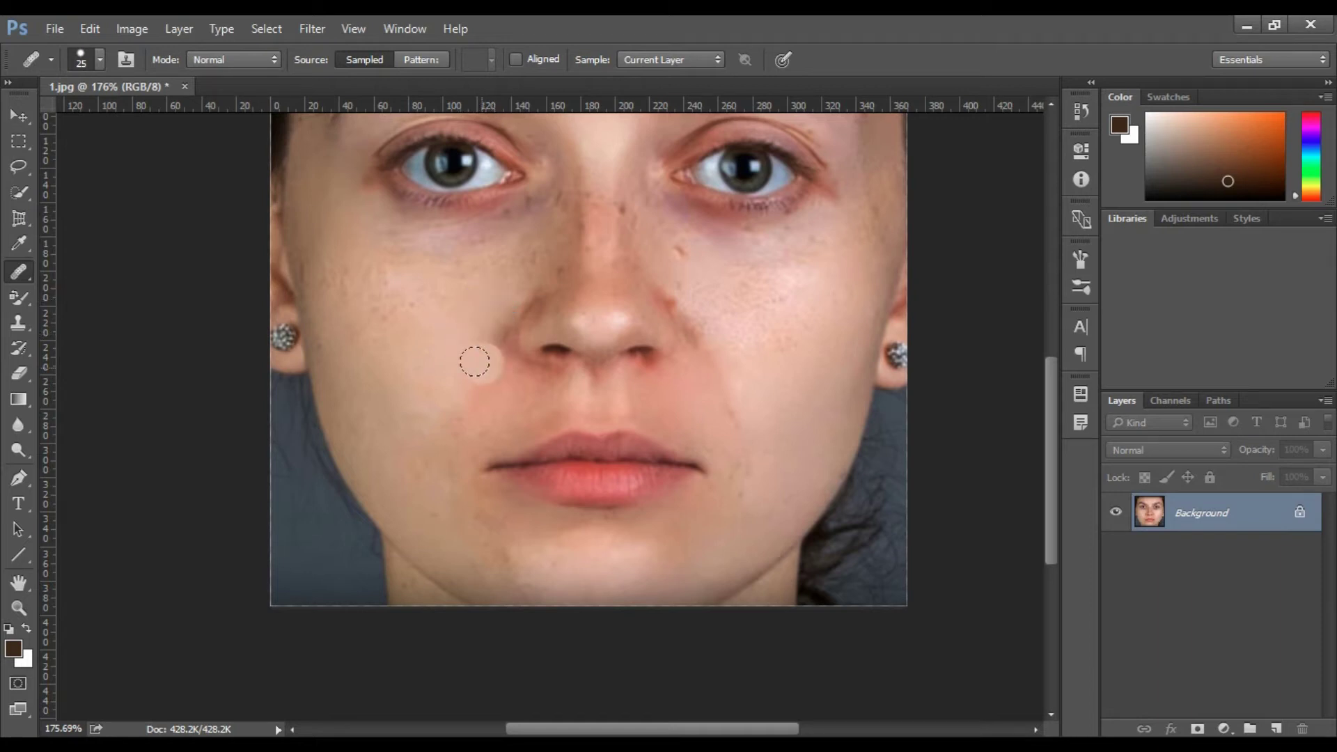
Resample on the right cheek and heal the patches below the right eye.
{"action": "left_click_drag", "start_coordinate": [702, 333], "coordinate": [638, 360]}
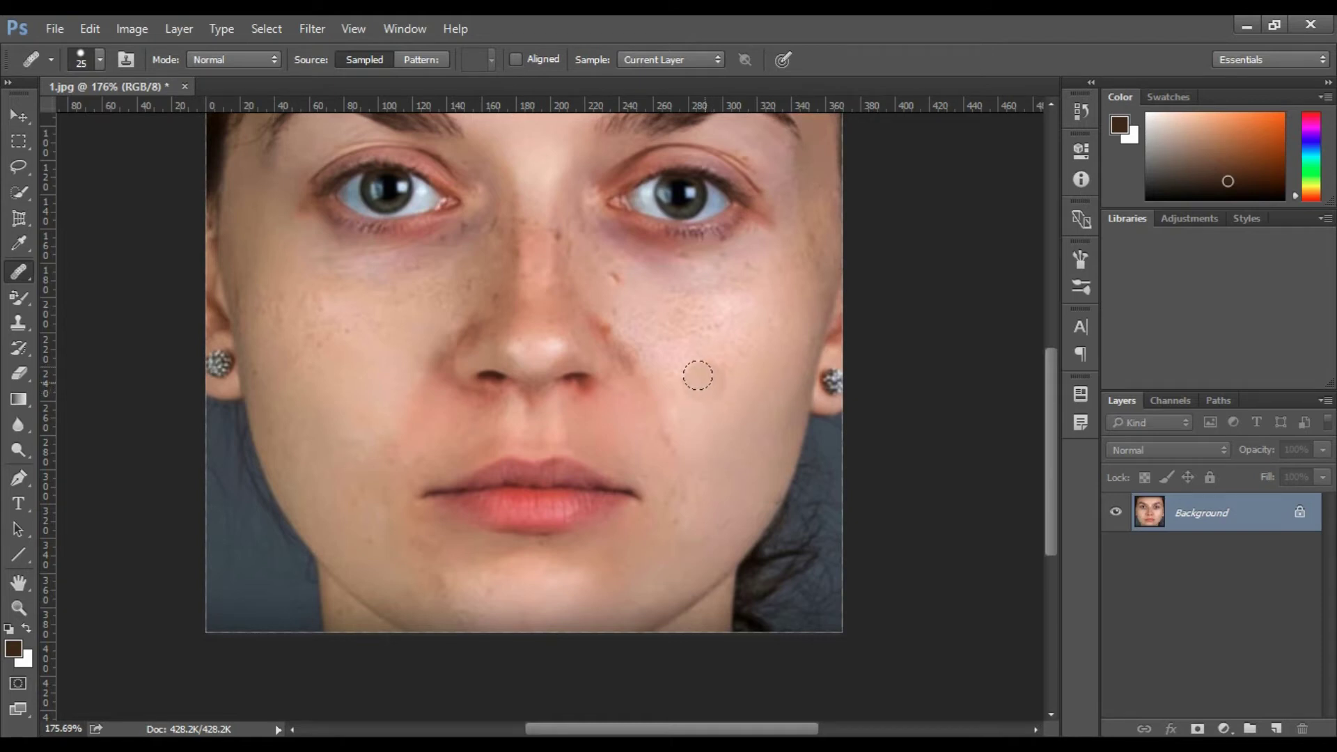
{"action": "left_click", "coordinate": [698, 376]}
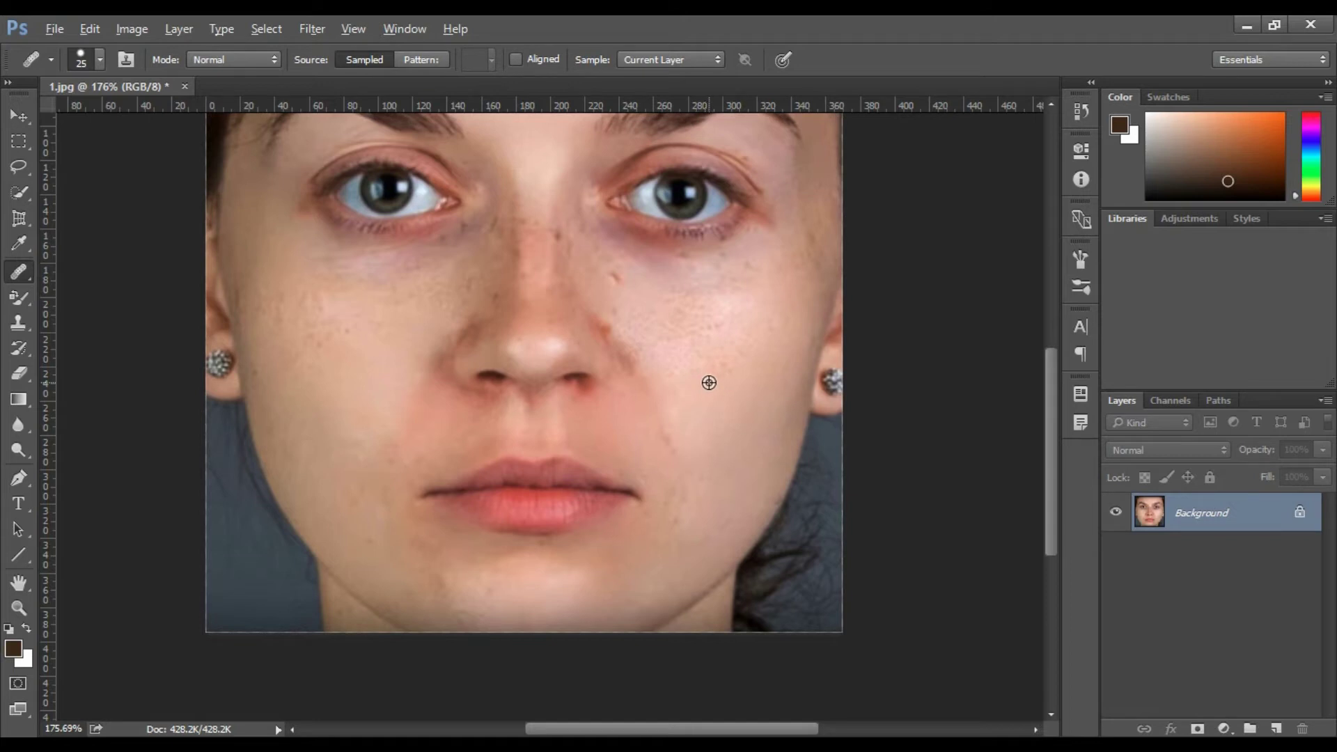
{"action": "left_click", "coordinate": [709, 382], "text": "alt"}
{"action": "left_click", "coordinate": [627, 283]}
{"action": "left_click", "coordinate": [621, 284]}
{"action": "left_click", "coordinate": [635, 348]}
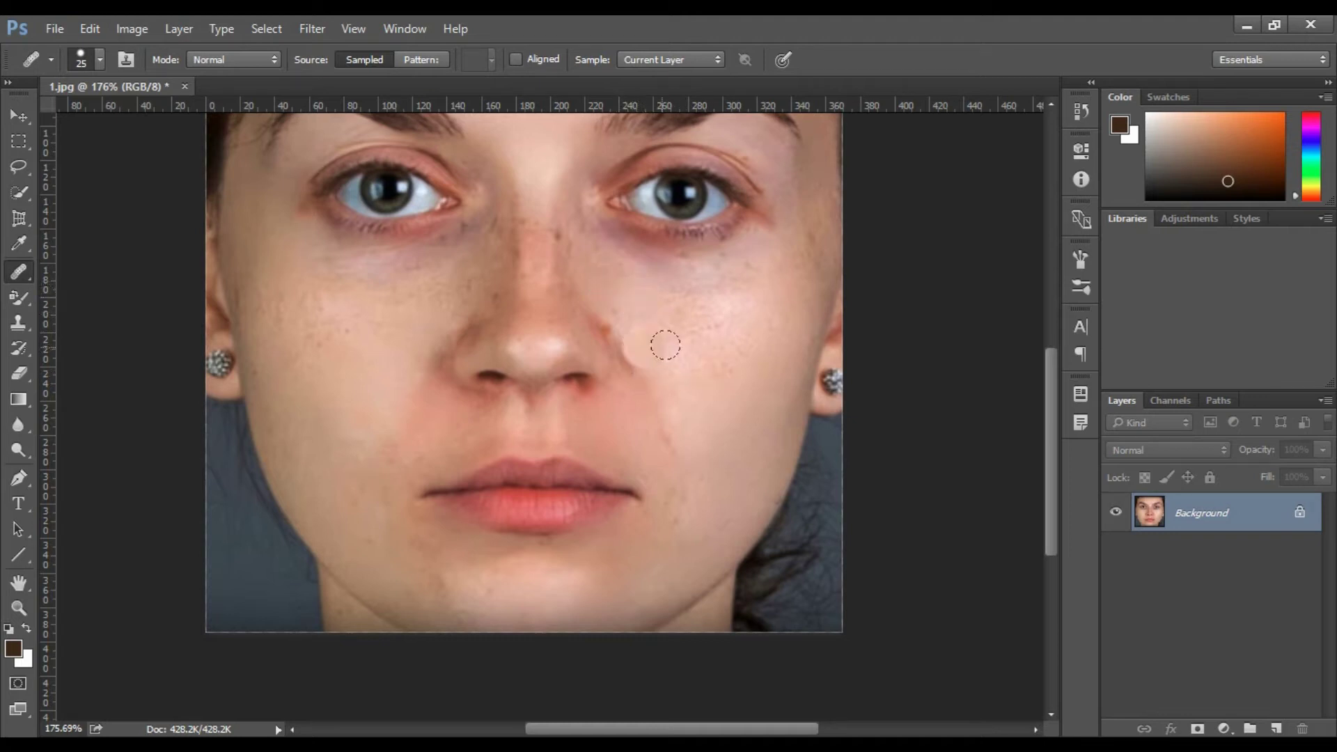
{"action": "scroll", "coordinate": [672, 358], "scroll_direction": "down", "scroll_amount": 2}
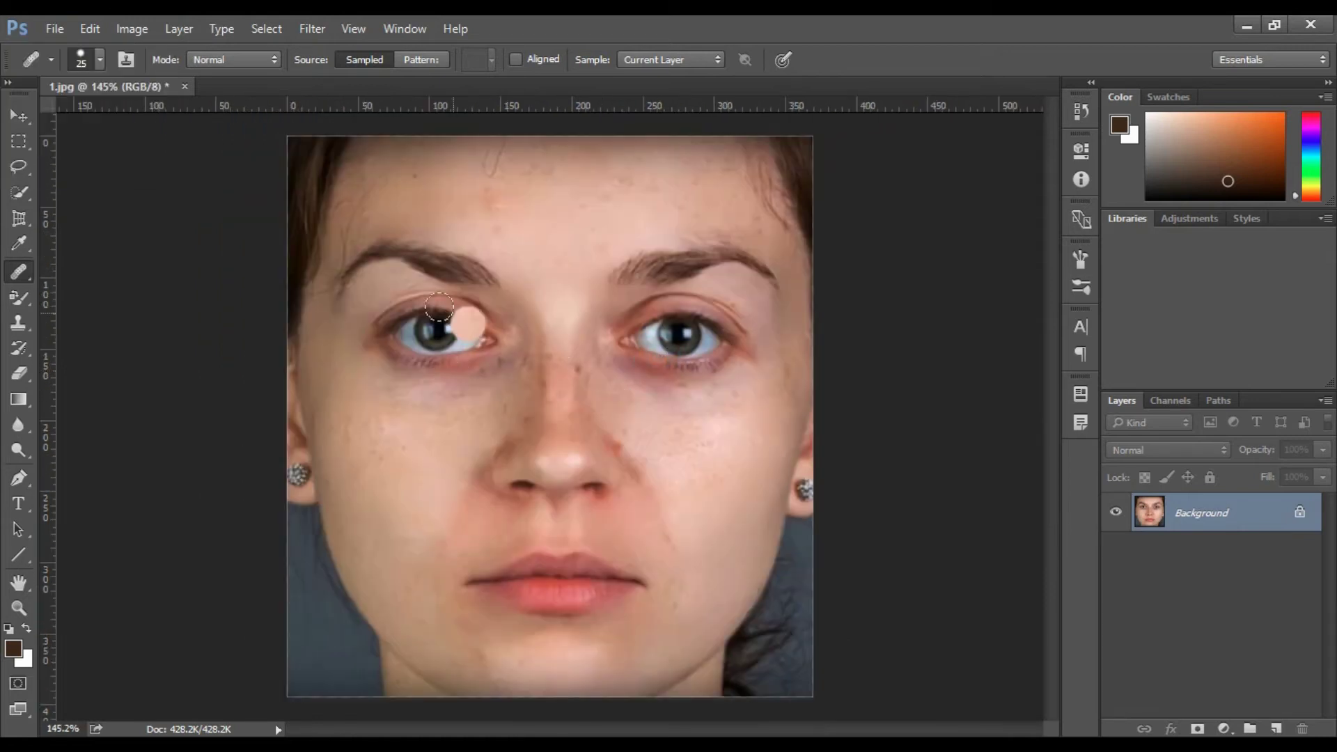
Select the Patch Tool and zoom the view onto the face.
{"action": "right_click", "coordinate": [19, 279]}
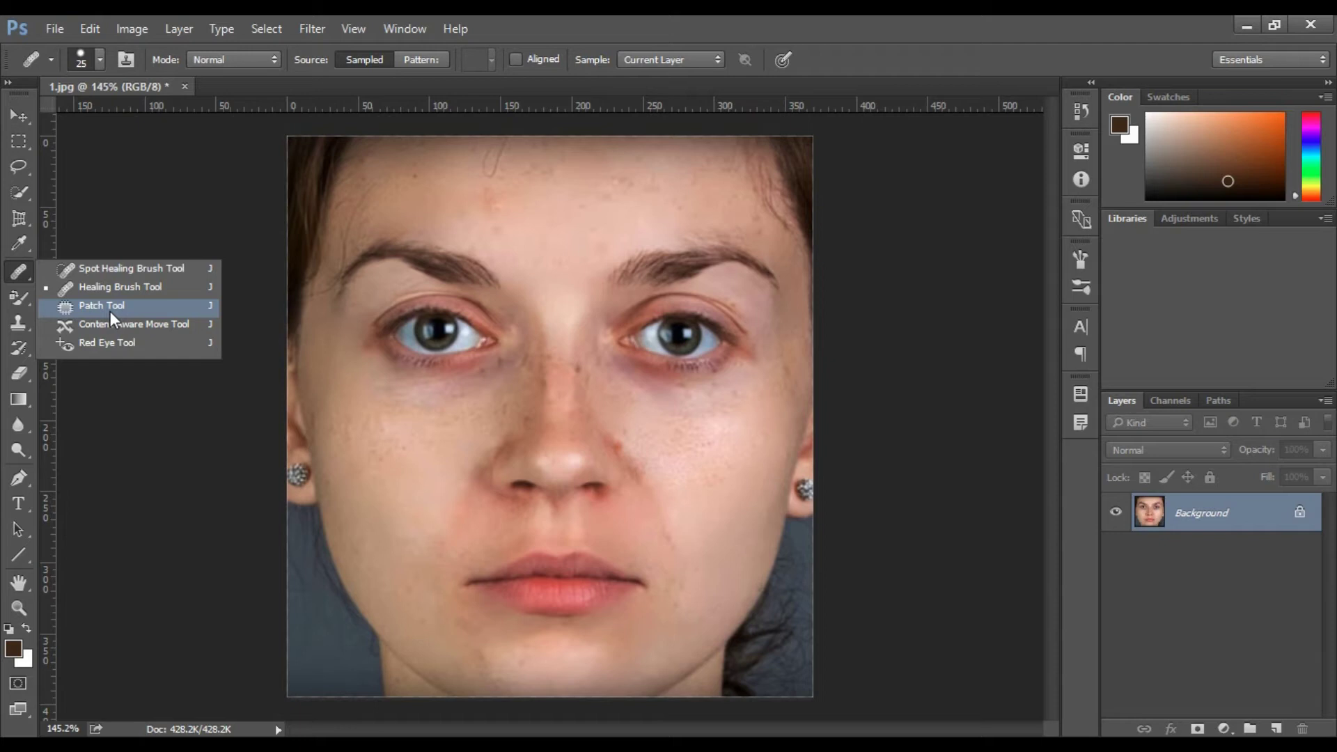
{"action": "left_click", "coordinate": [110, 311]}
{"action": "scroll", "coordinate": [640, 513], "scroll_direction": "up", "scroll_amount": 1}
{"action": "scroll", "coordinate": [640, 513], "scroll_direction": "up", "scroll_amount": 1}
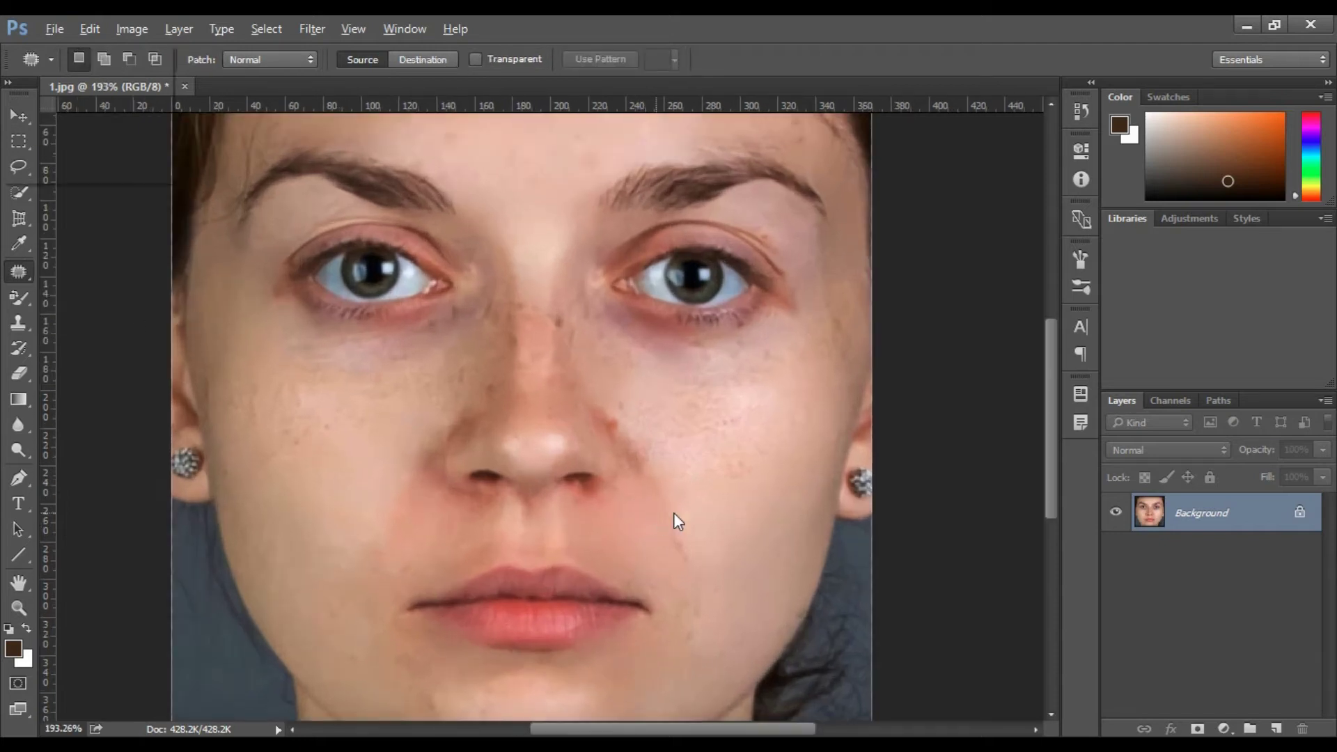
{"action": "left_click_drag", "start_coordinate": [649, 484], "coordinate": [571, 455]}
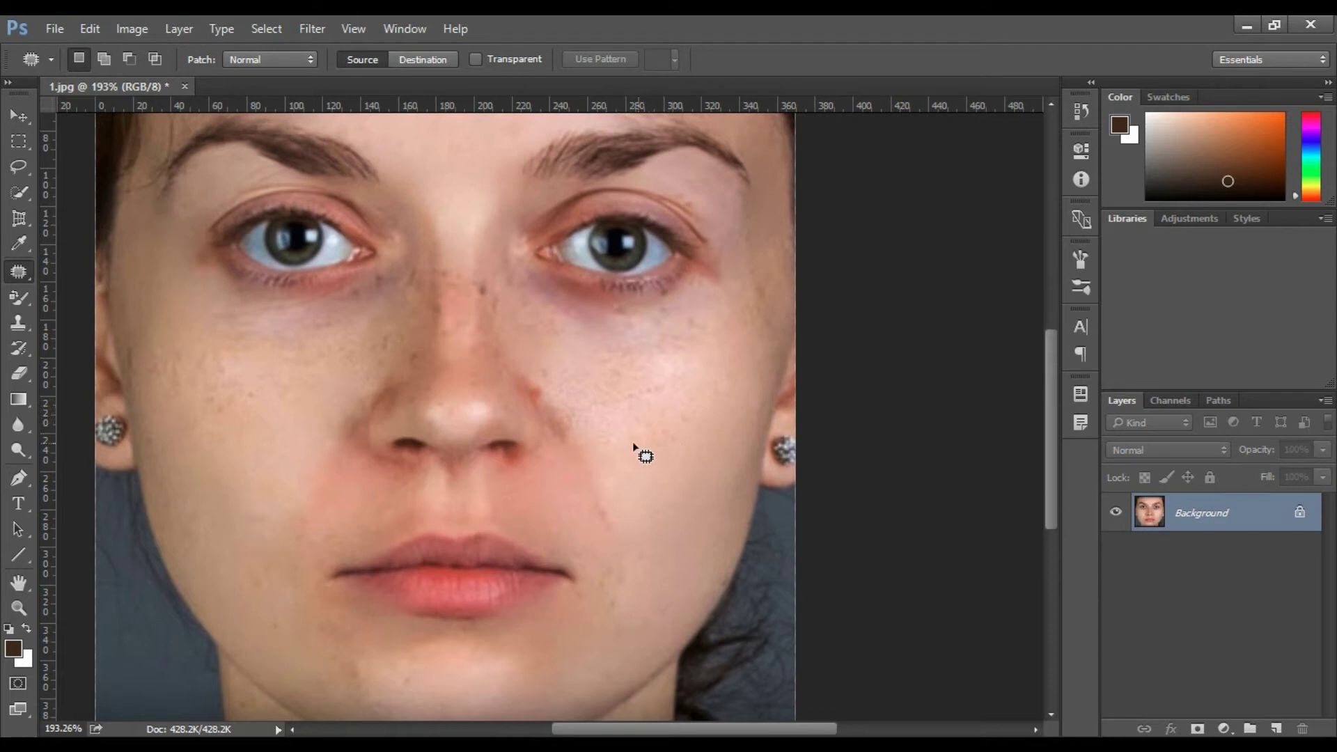
Outline the blemished cheek area, drag it onto clean skin below, and deselect.
{"action": "left_click_drag", "start_coordinate": [616, 361], "coordinate": [691, 431]}
{"action": "mouse_move", "coordinate": [587, 423]}
{"action": "left_mouse_down"}
{"action": "mouse_move", "coordinate": [601, 378]}
{"action": "mouse_move", "coordinate": [624, 362]}
{"action": "left_mouse_up"}
{"action": "left_click_drag", "start_coordinate": [642, 411], "coordinate": [678, 516]}
{"action": "left_click_drag", "start_coordinate": [682, 513], "coordinate": [683, 515]}
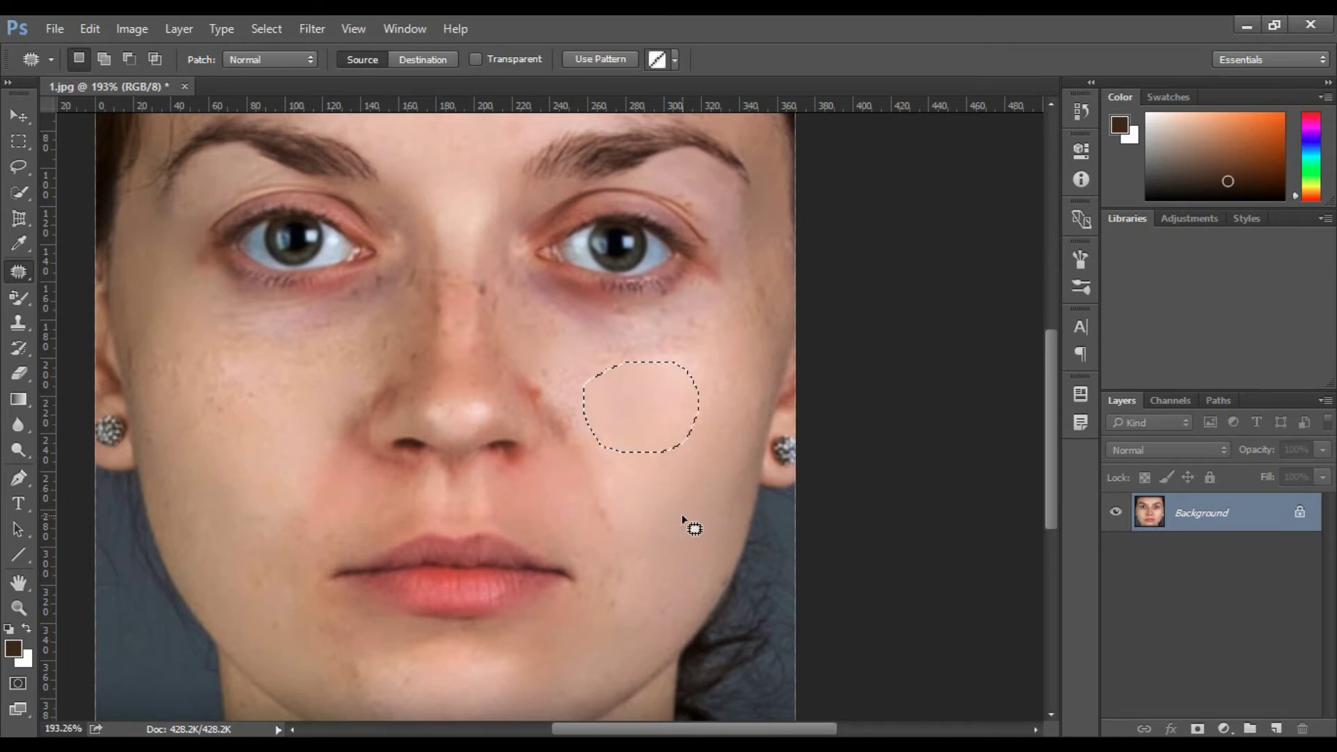
{"action": "key", "text": "ctrl+d"}
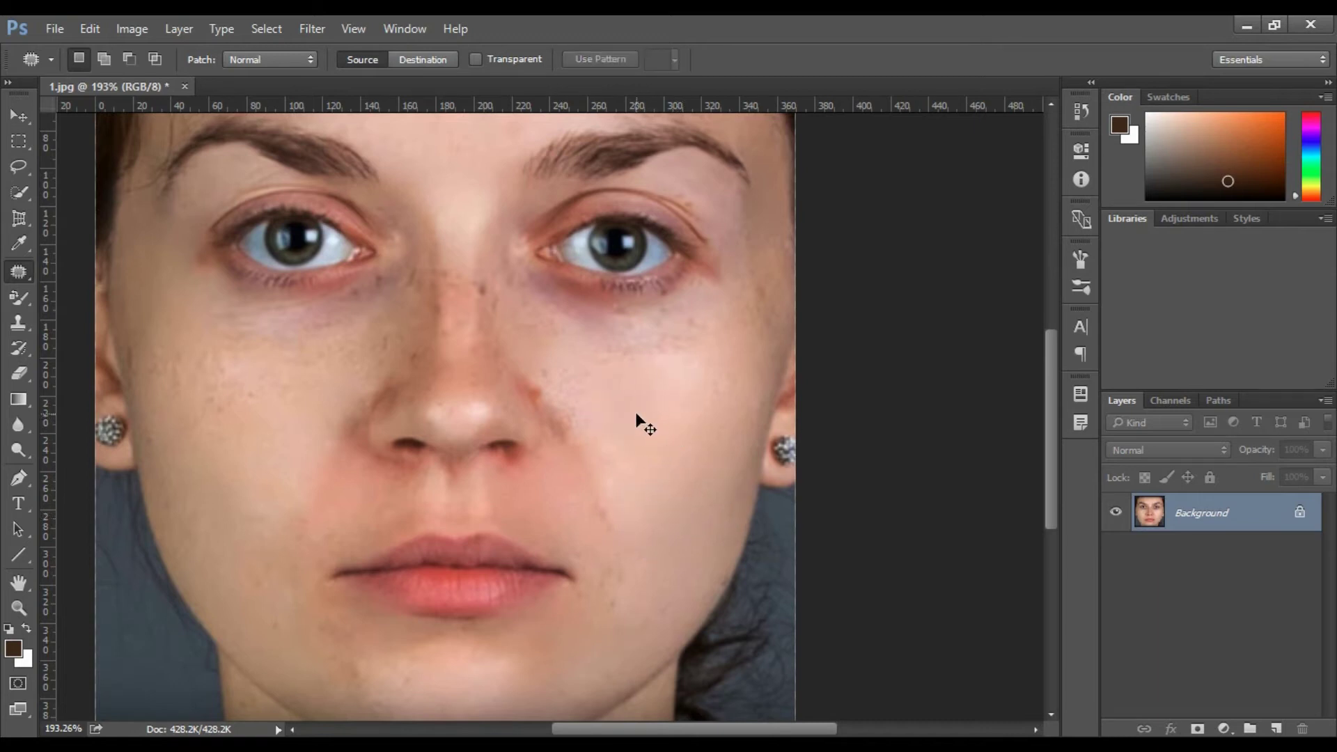
{"action": "scroll", "coordinate": [619, 423], "scroll_direction": "up", "scroll_amount": 1}
{"action": "scroll", "coordinate": [614, 409], "scroll_direction": "down", "scroll_amount": 1}
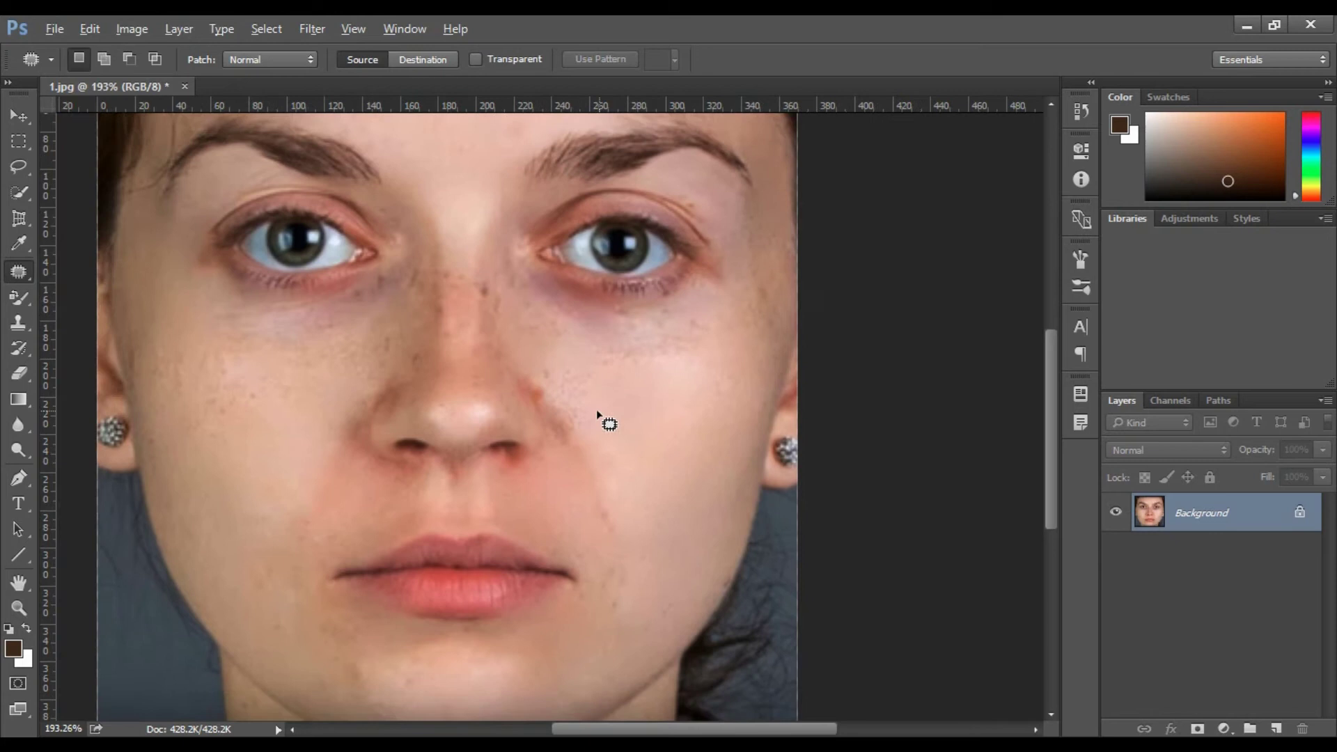
{"action": "scroll", "coordinate": [599, 422], "scroll_direction": "down", "scroll_amount": 1}
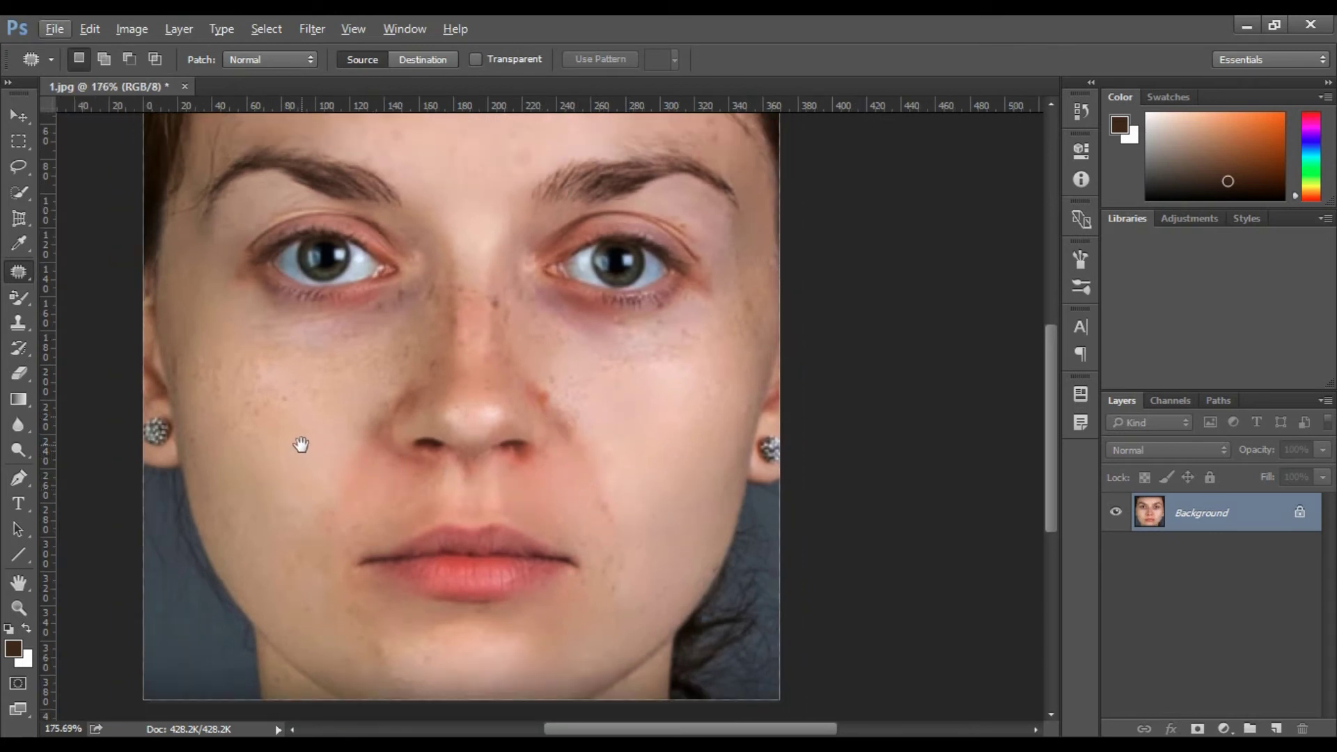
Patch the left cheek blemish with clean lower-cheek skin and deselect.
{"action": "left_click_drag", "start_coordinate": [301, 444], "coordinate": [477, 482]}
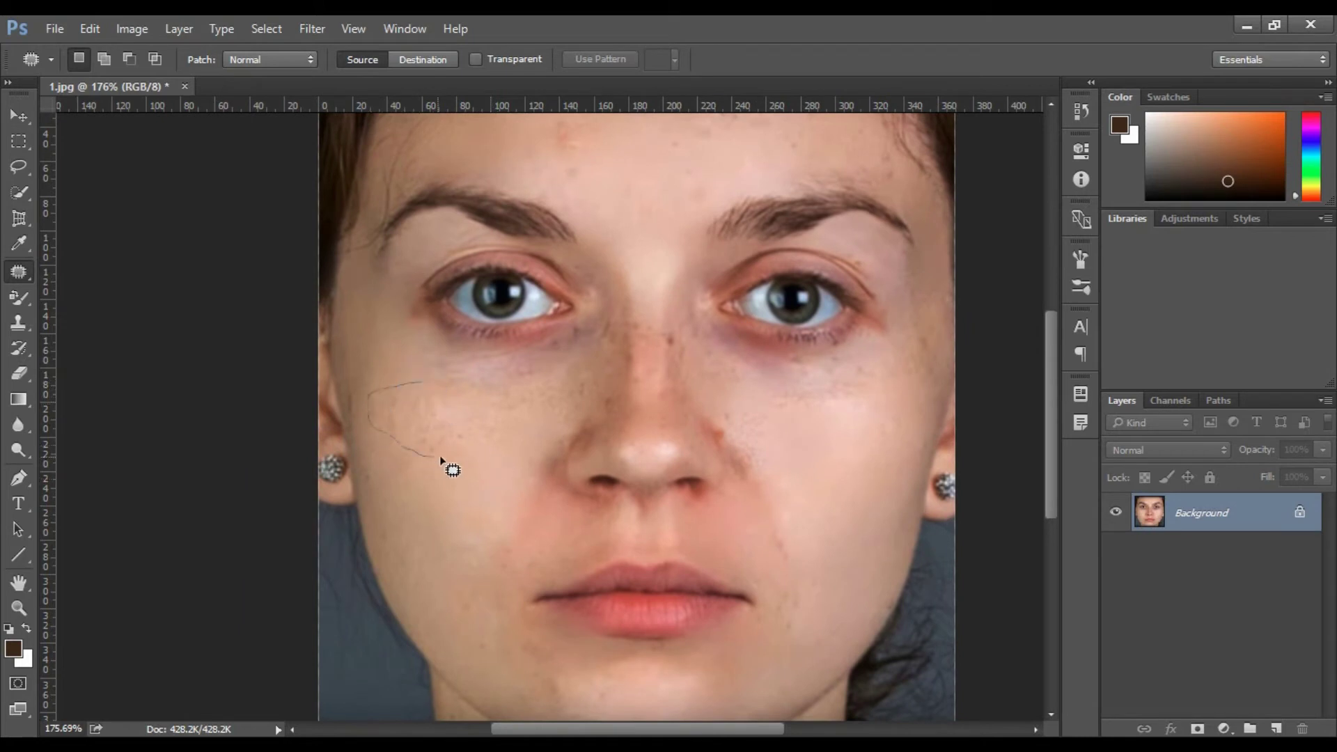
{"action": "mouse_move", "coordinate": [374, 427]}
{"action": "left_mouse_down"}
{"action": "mouse_move", "coordinate": [435, 389]}
{"action": "mouse_move", "coordinate": [432, 451]}
{"action": "left_mouse_up"}
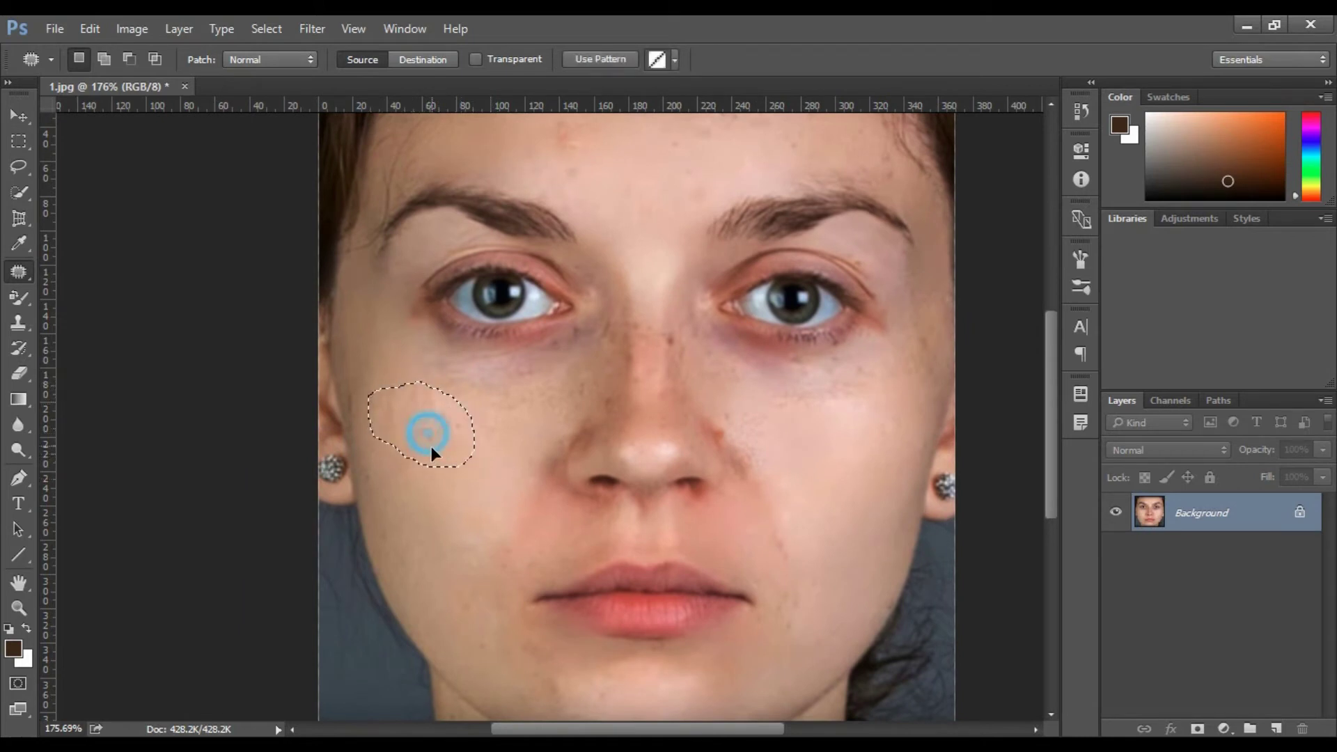
{"action": "left_click_drag", "start_coordinate": [451, 501], "coordinate": [462, 517]}
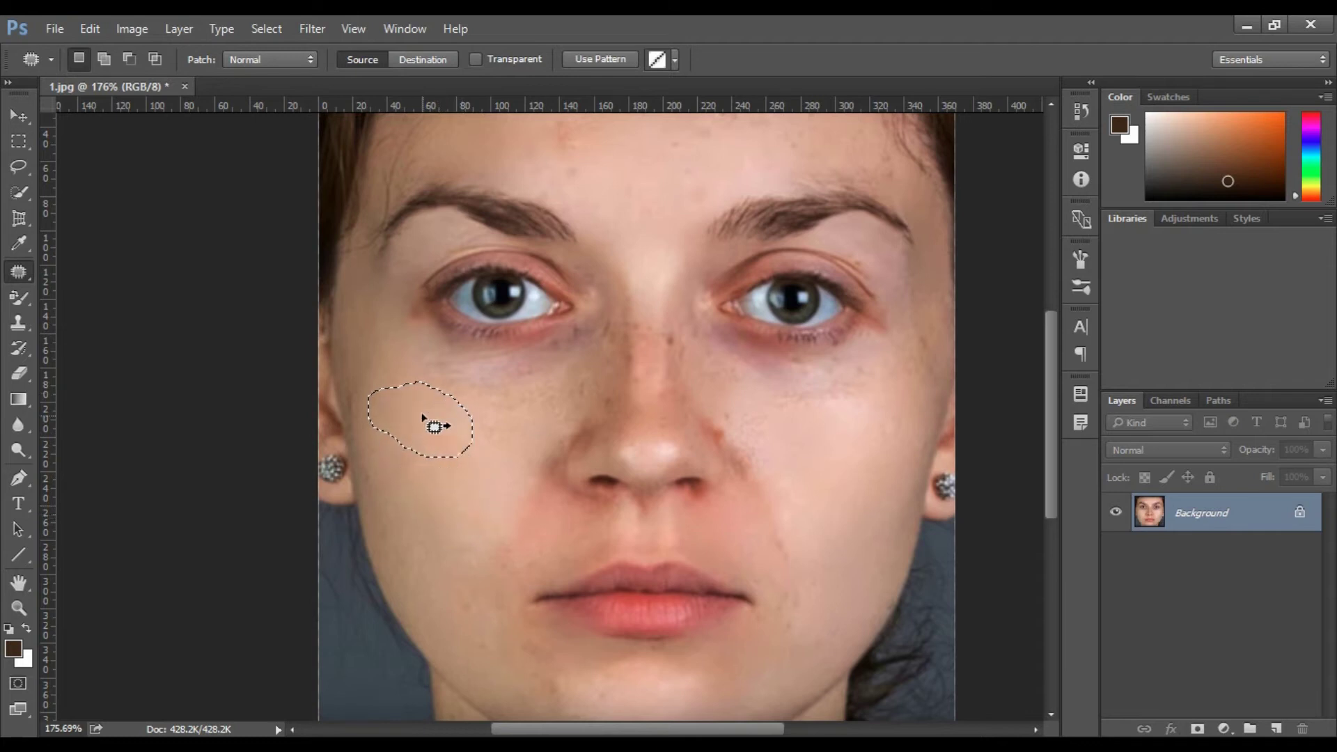
{"action": "key", "text": "ctrl+d"}
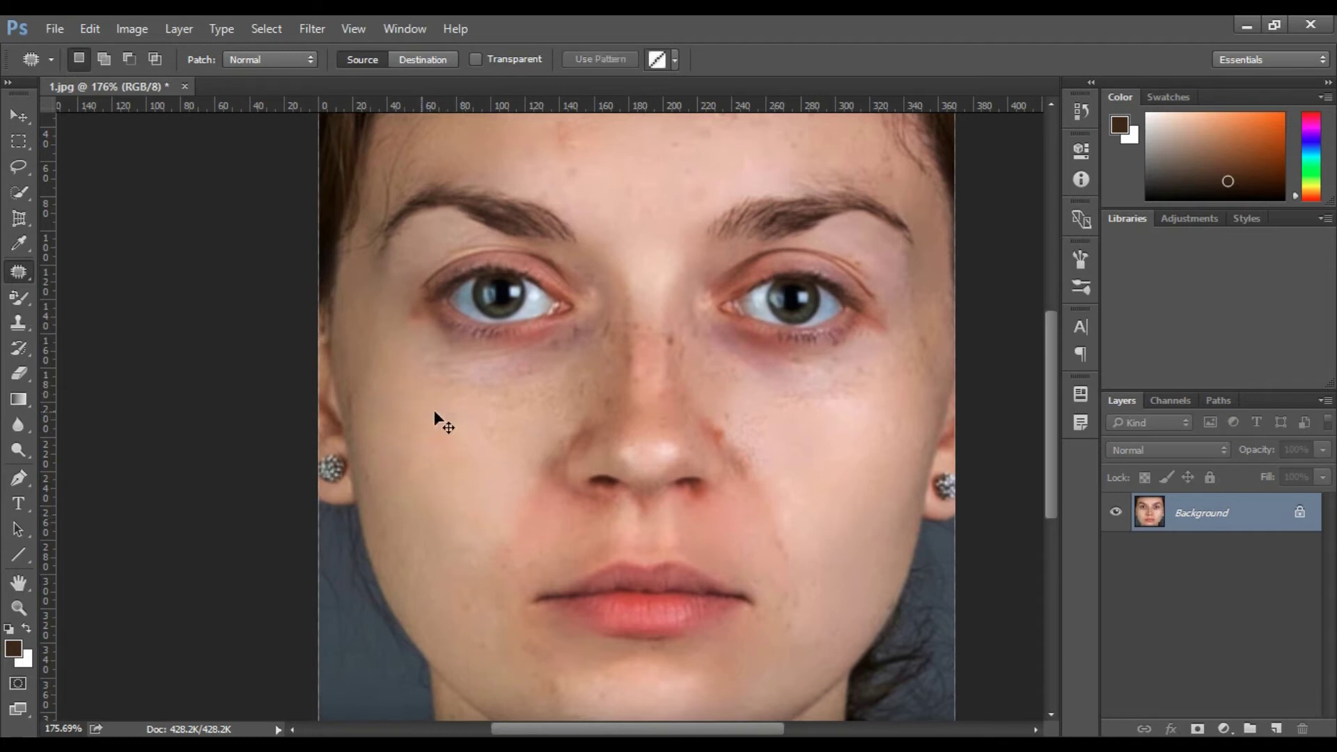
Patch the blotchy area beside the nose, deselect, and recentre on the whole face.
{"action": "left_click_drag", "start_coordinate": [519, 497], "coordinate": [463, 365]}
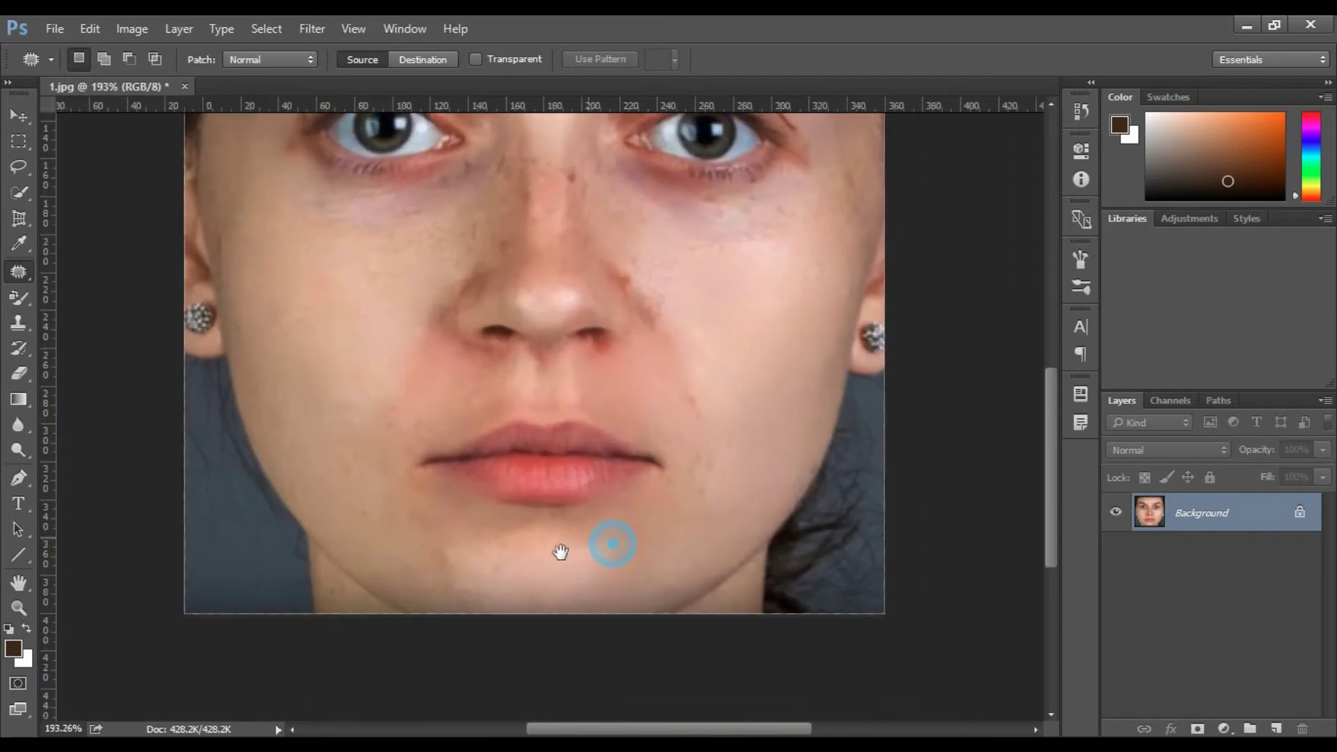
{"action": "mouse_move", "coordinate": [499, 557]}
{"action": "left_mouse_down"}
{"action": "mouse_move", "coordinate": [618, 402]}
{"action": "mouse_move", "coordinate": [538, 439]}
{"action": "mouse_move", "coordinate": [544, 513]}
{"action": "left_mouse_up"}
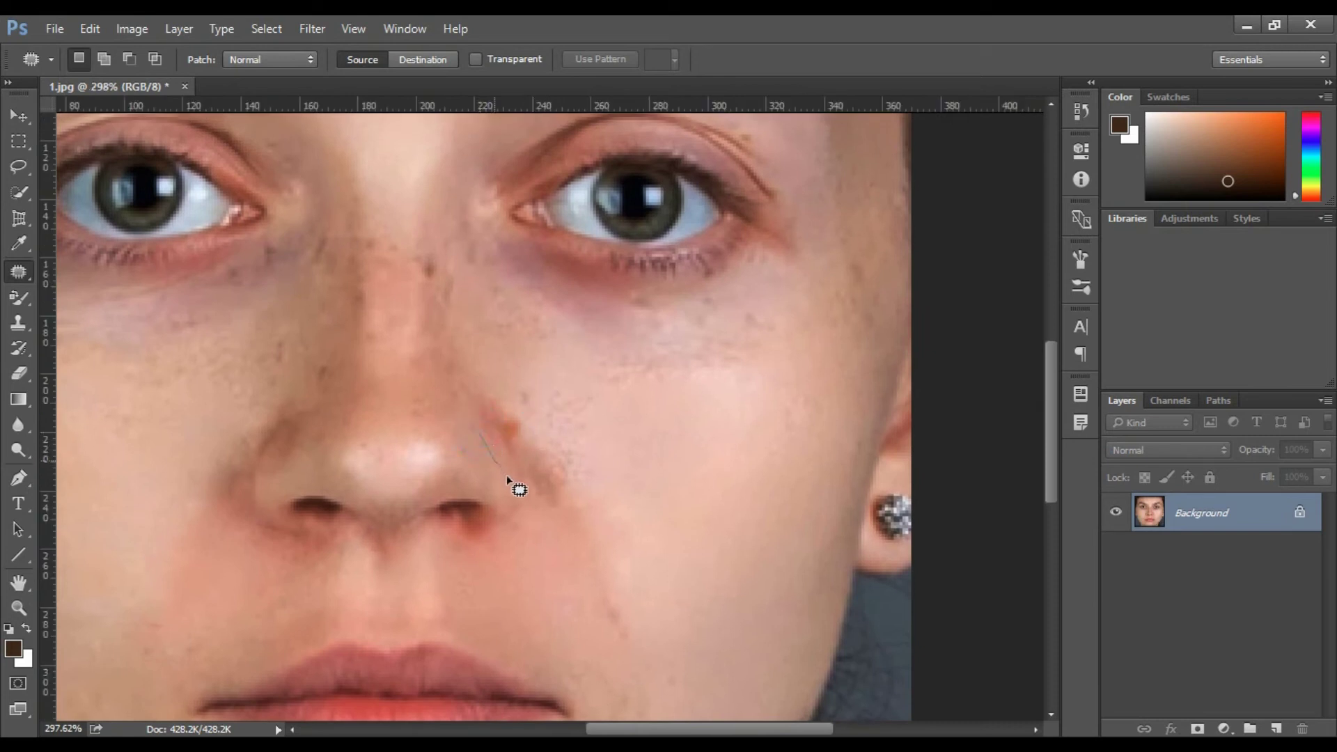
{"action": "mouse_move", "coordinate": [584, 426]}
{"action": "left_mouse_down"}
{"action": "mouse_move", "coordinate": [530, 394]}
{"action": "mouse_move", "coordinate": [492, 452]}
{"action": "mouse_move", "coordinate": [686, 467]}
{"action": "left_mouse_up"}
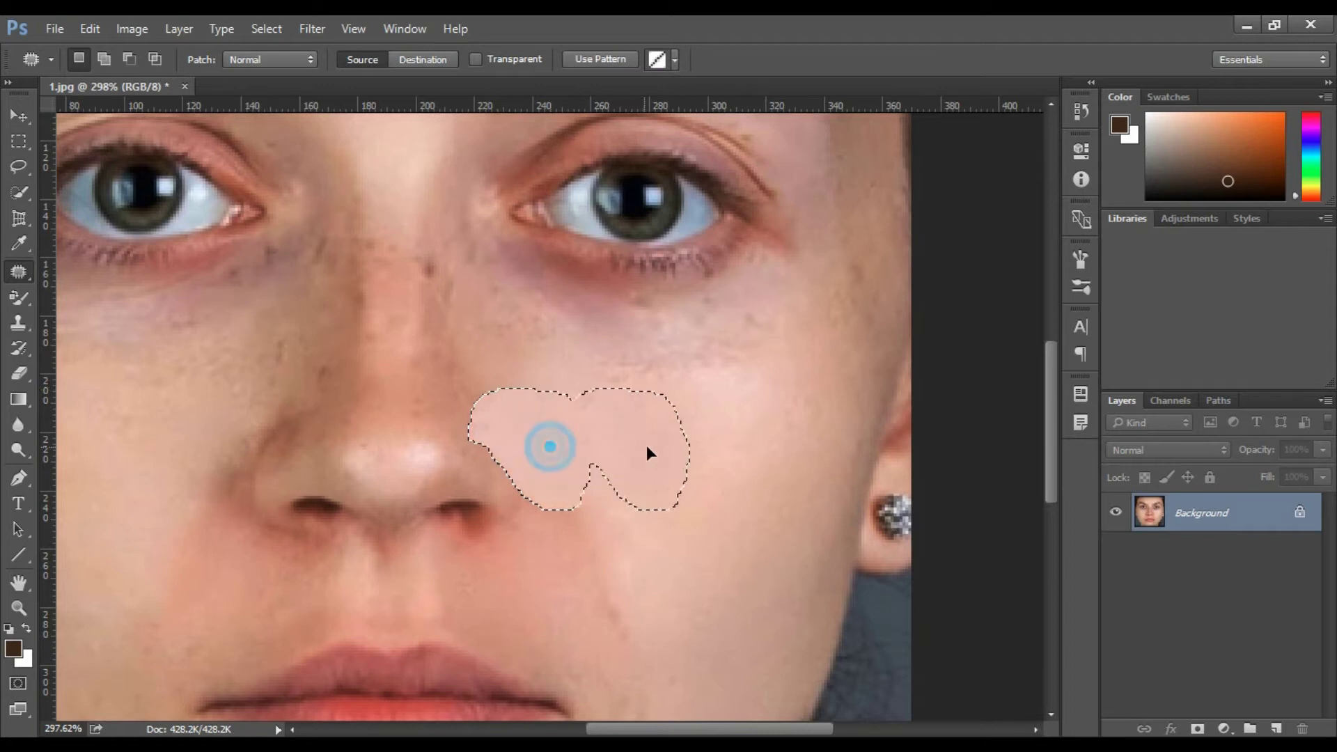
{"action": "key", "text": "ctrl+d"}
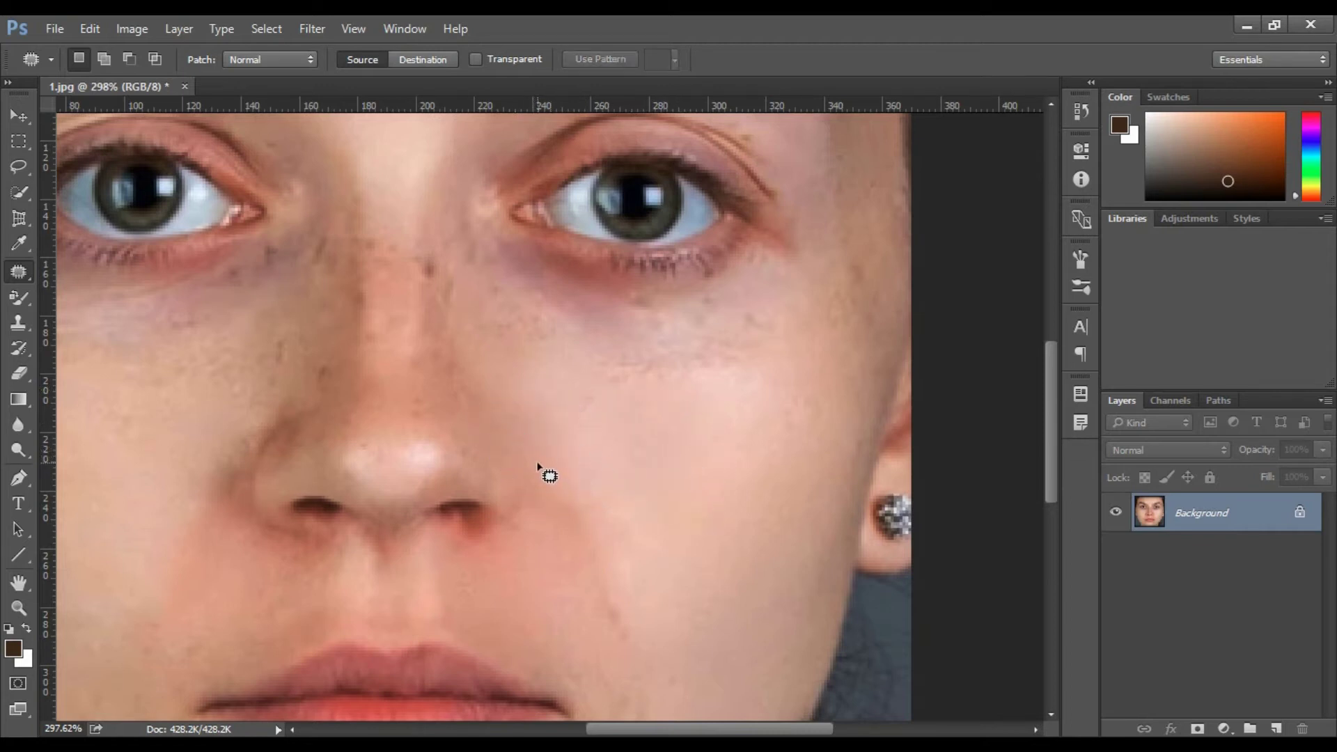
{"action": "left_click_drag", "start_coordinate": [648, 391], "coordinate": [716, 704]}
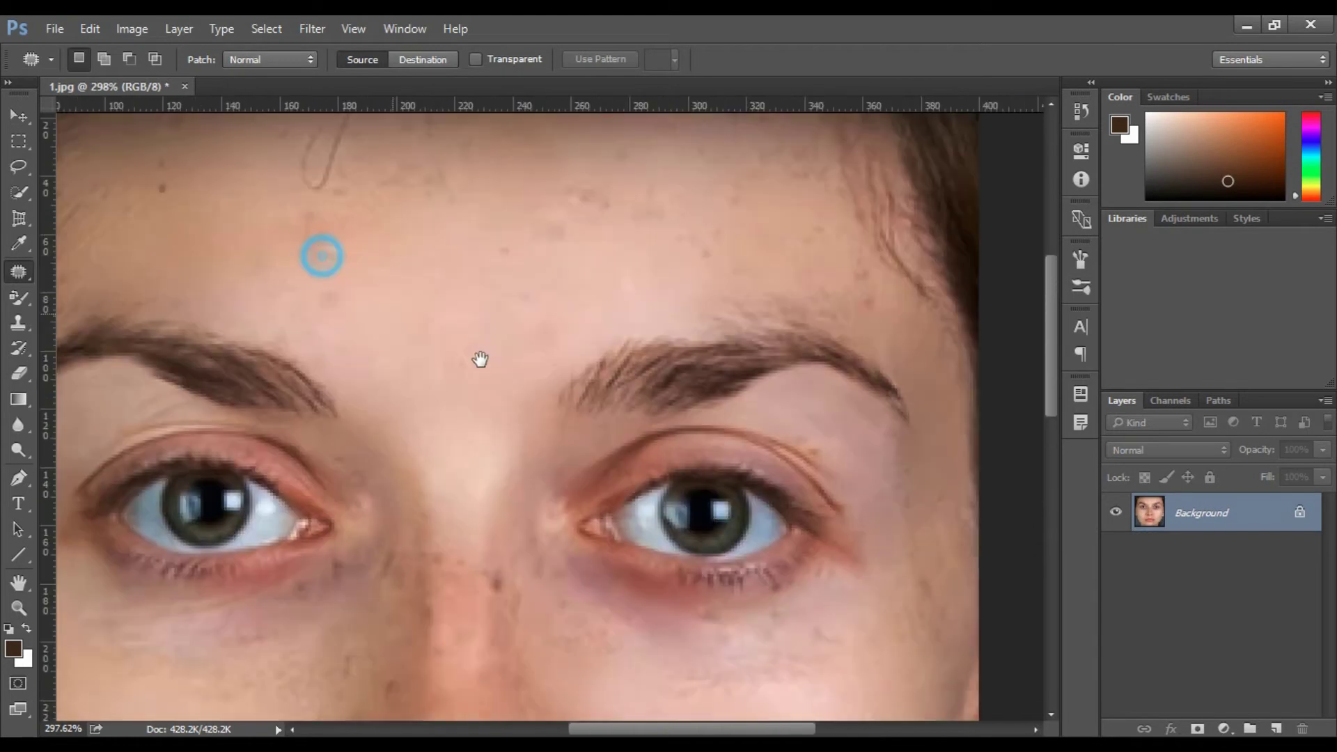
{"action": "scroll", "coordinate": [481, 359], "scroll_direction": "down", "scroll_amount": 4}
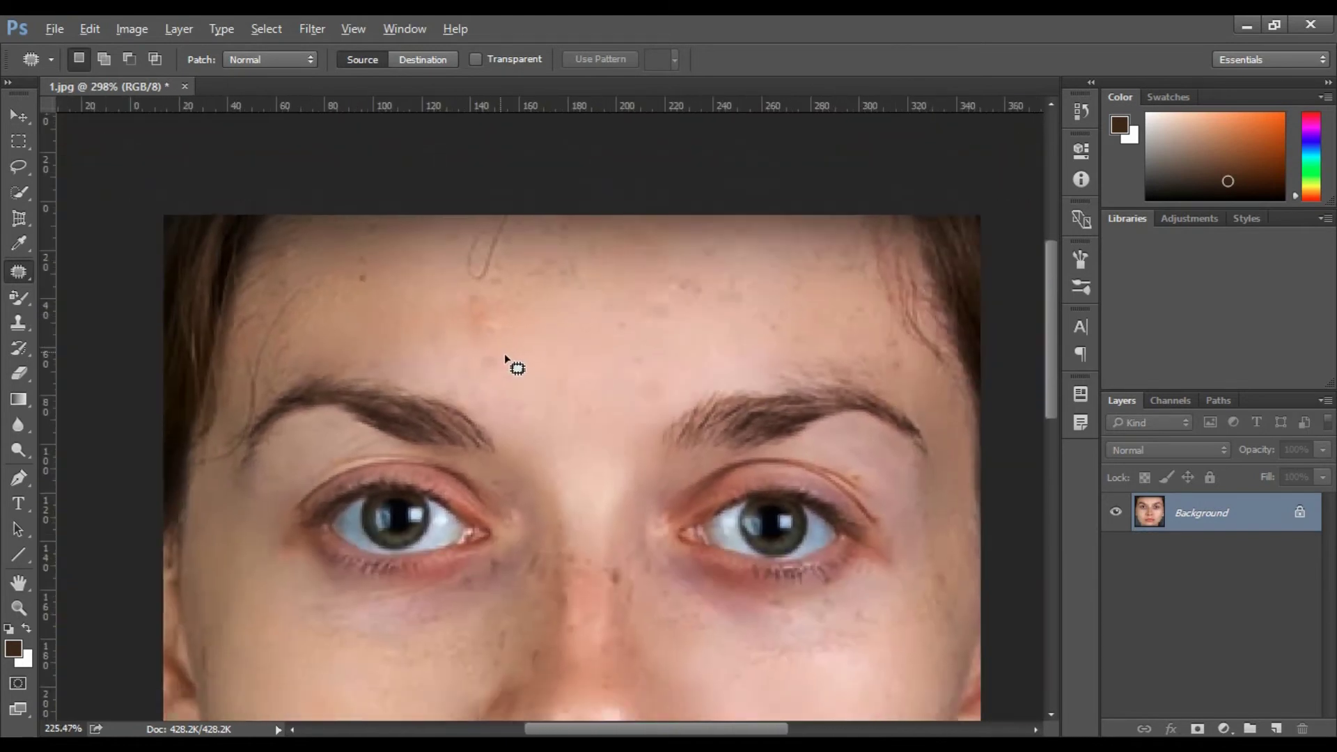
{"action": "scroll", "coordinate": [505, 356], "scroll_direction": "down", "scroll_amount": 3}
{"action": "left_click_drag", "start_coordinate": [540, 430], "coordinate": [468, 332]}
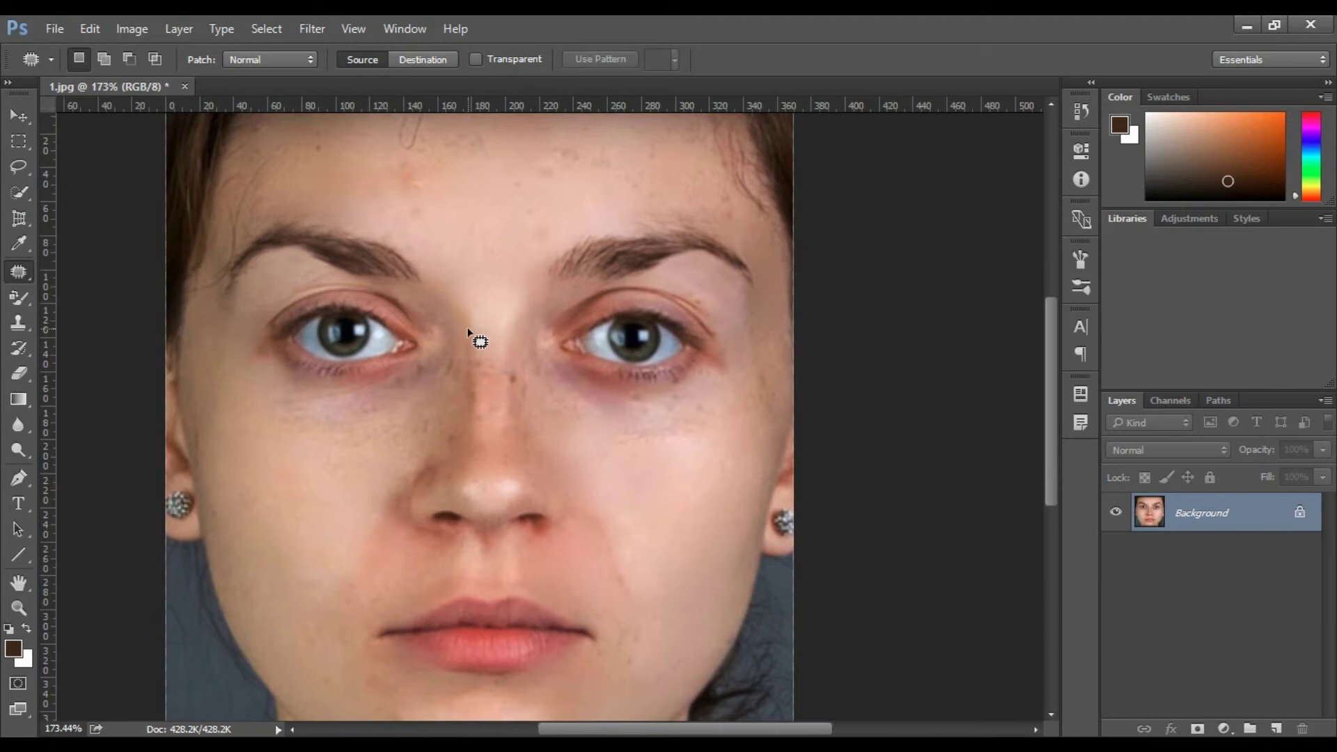
Switch to the Content-Aware Move Tool, trial-move the right eye onto the cheek, then undo and deselect.
{"action": "right_click", "coordinate": [19, 272]}
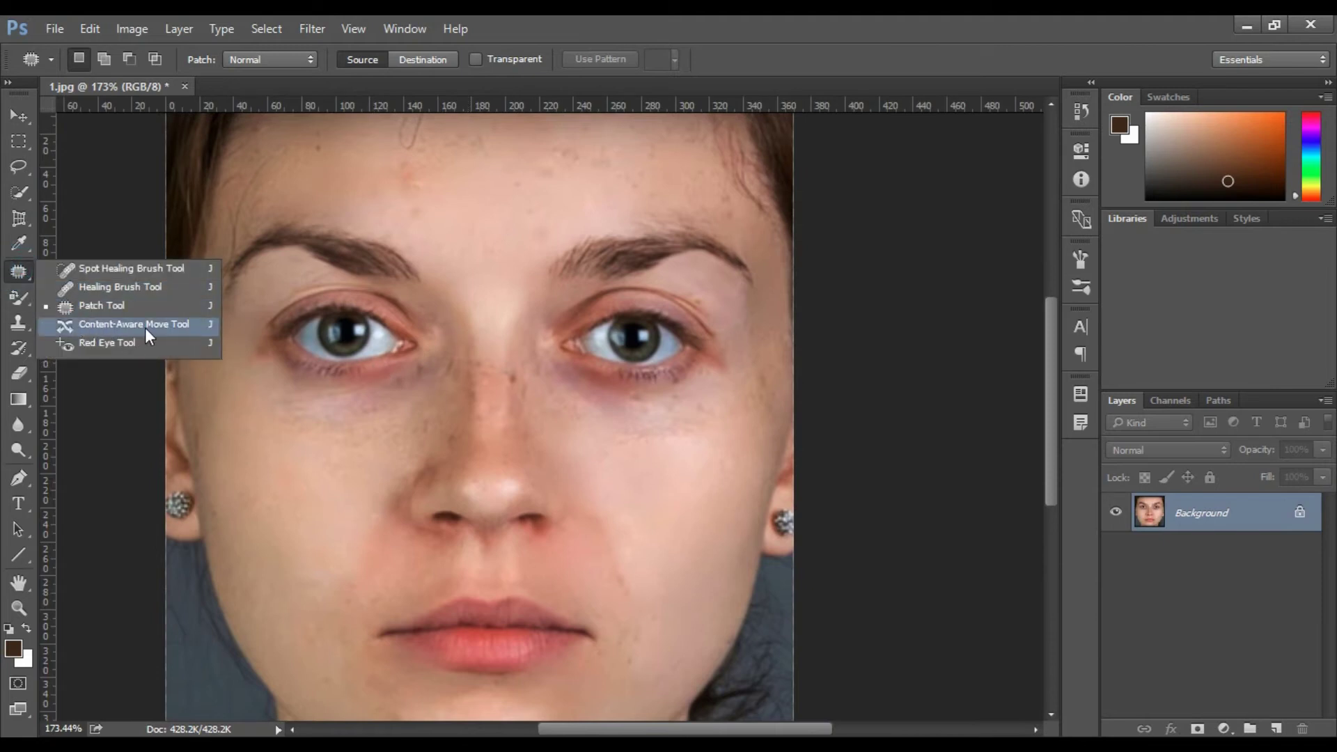
{"action": "left_click", "coordinate": [178, 325]}
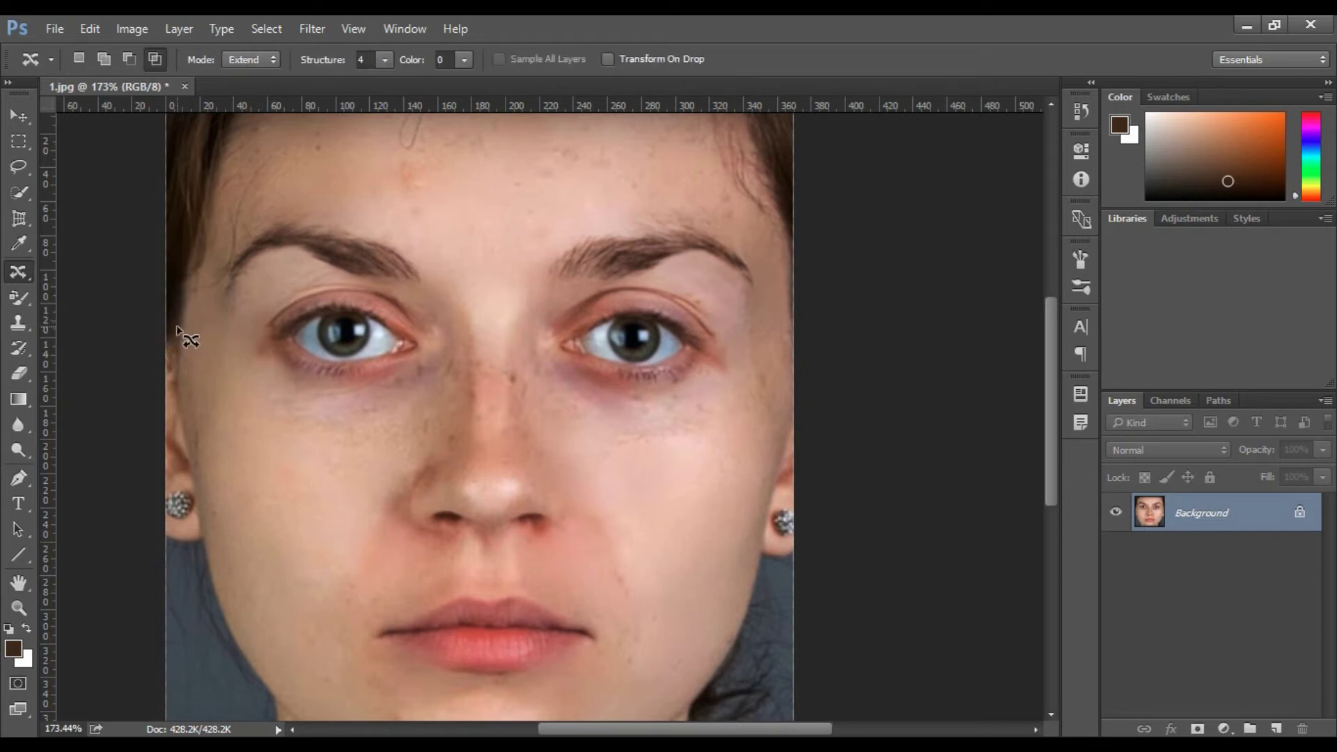
{"action": "mouse_move", "coordinate": [579, 573]}
{"action": "left_mouse_down"}
{"action": "mouse_move", "coordinate": [513, 453]}
{"action": "mouse_move", "coordinate": [499, 491]}
{"action": "left_mouse_up"}
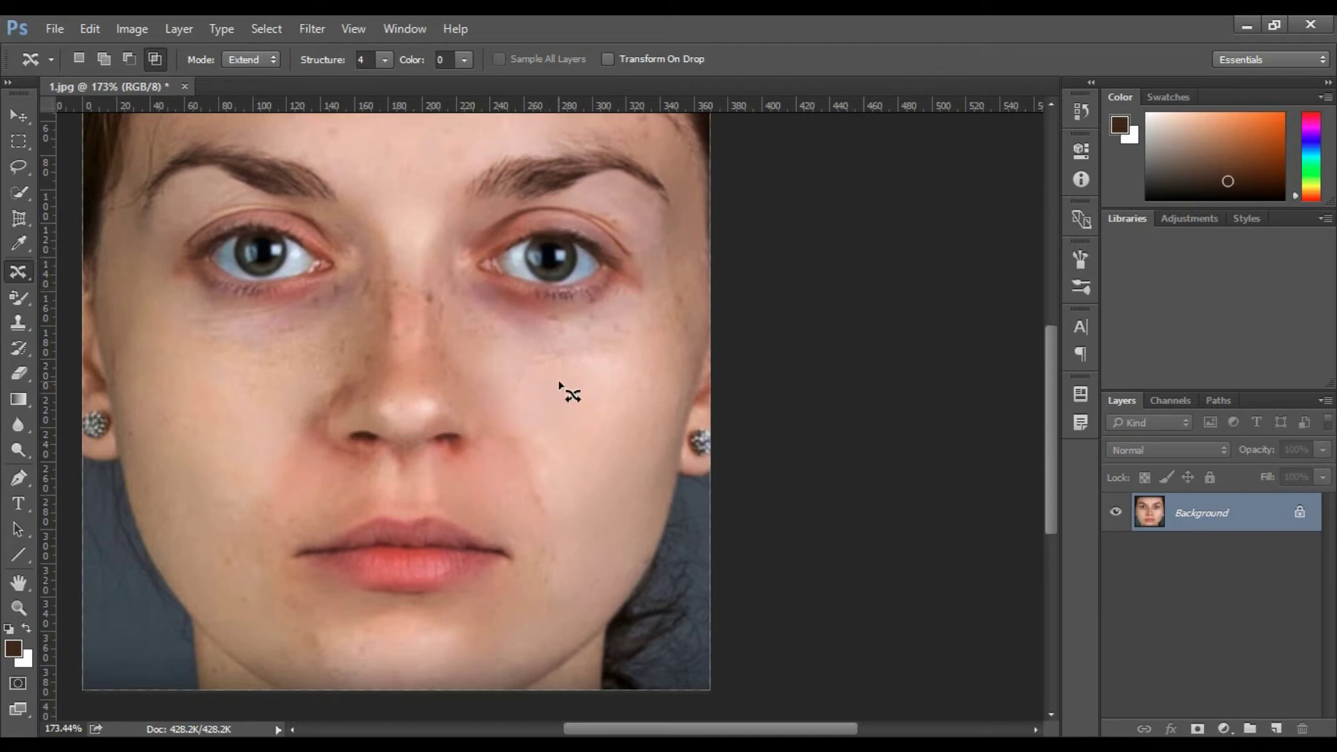
{"action": "left_click_drag", "start_coordinate": [487, 297], "coordinate": [642, 266]}
{"action": "mouse_move", "coordinate": [524, 311]}
{"action": "left_mouse_down"}
{"action": "mouse_move", "coordinate": [490, 300]}
{"action": "mouse_move", "coordinate": [587, 430]}
{"action": "left_mouse_up"}
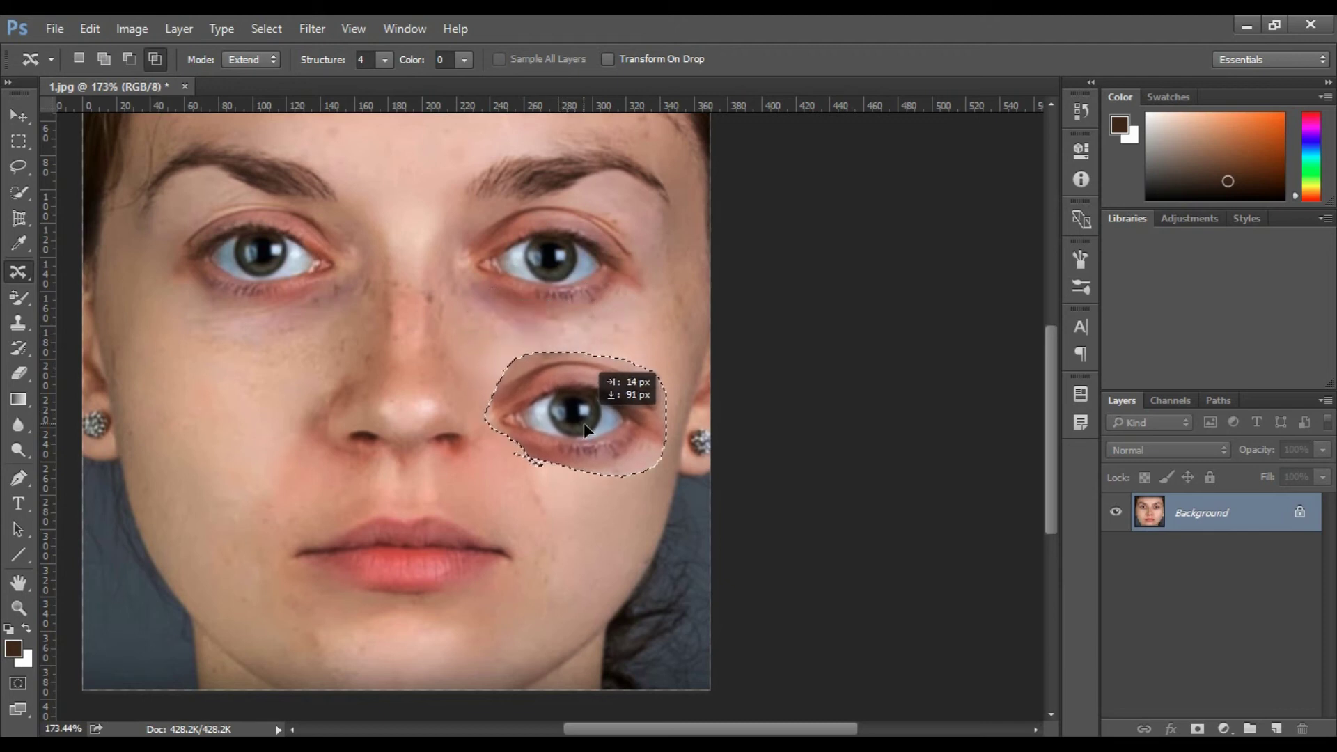
{"action": "key", "text": "ctrl+d"}
{"action": "key", "text": "ctrl+alt+z"}
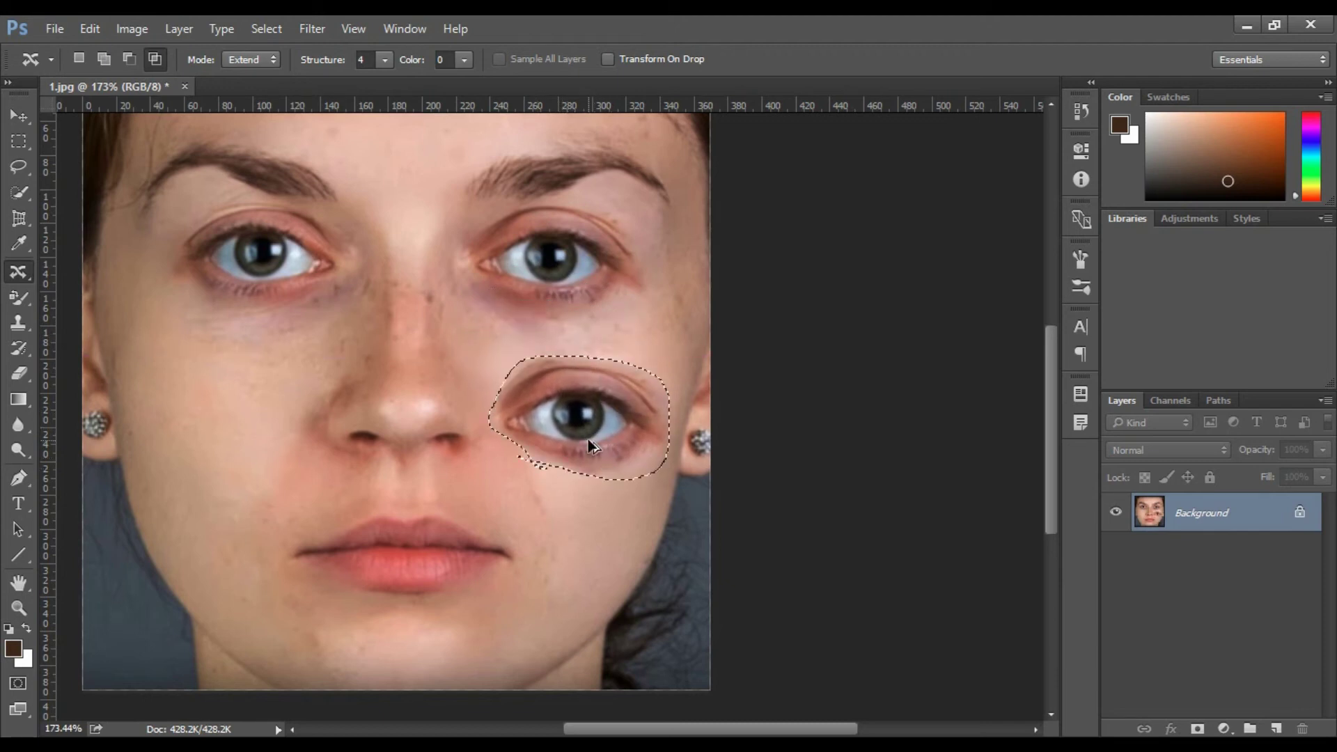
{"action": "key", "text": "ctrl+alt+z"}
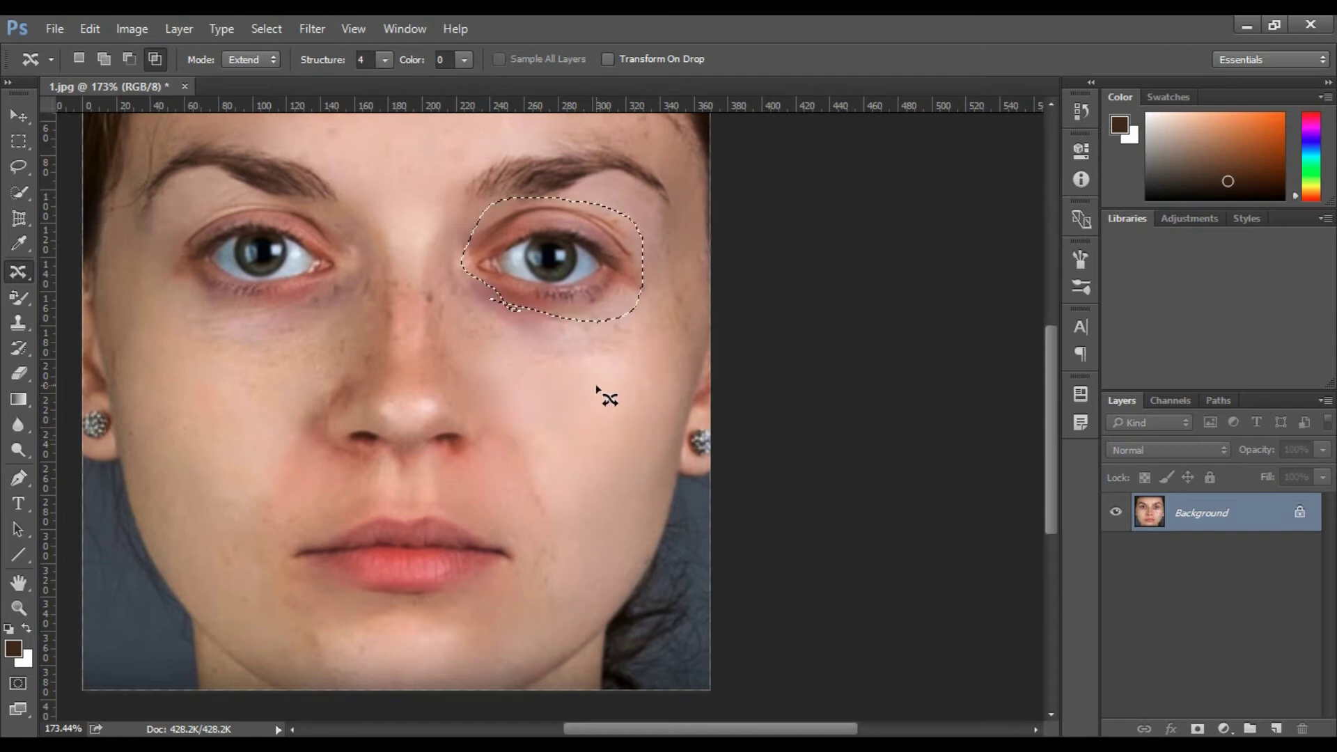
{"action": "key", "text": "ctrl+d"}
Trial-copy the lips across the face, then undo the copies and deselect.
{"action": "mouse_move", "coordinate": [326, 493]}
{"action": "left_mouse_down"}
{"action": "mouse_move", "coordinate": [536, 587]}
{"action": "mouse_move", "coordinate": [318, 591]}
{"action": "left_mouse_up"}
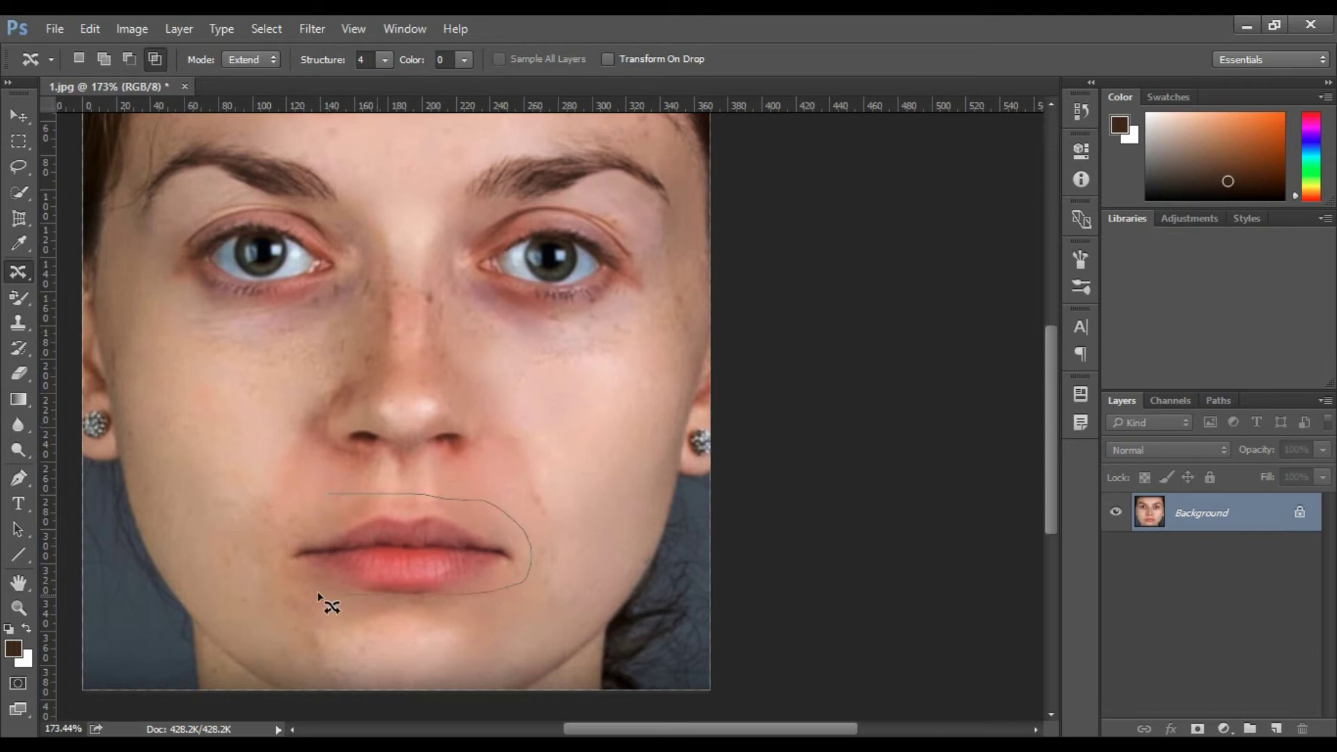
{"action": "mouse_move", "coordinate": [369, 501]}
{"action": "left_mouse_down"}
{"action": "mouse_move", "coordinate": [571, 382]}
{"action": "mouse_move", "coordinate": [379, 382]}
{"action": "mouse_move", "coordinate": [230, 415]}
{"action": "left_mouse_up"}
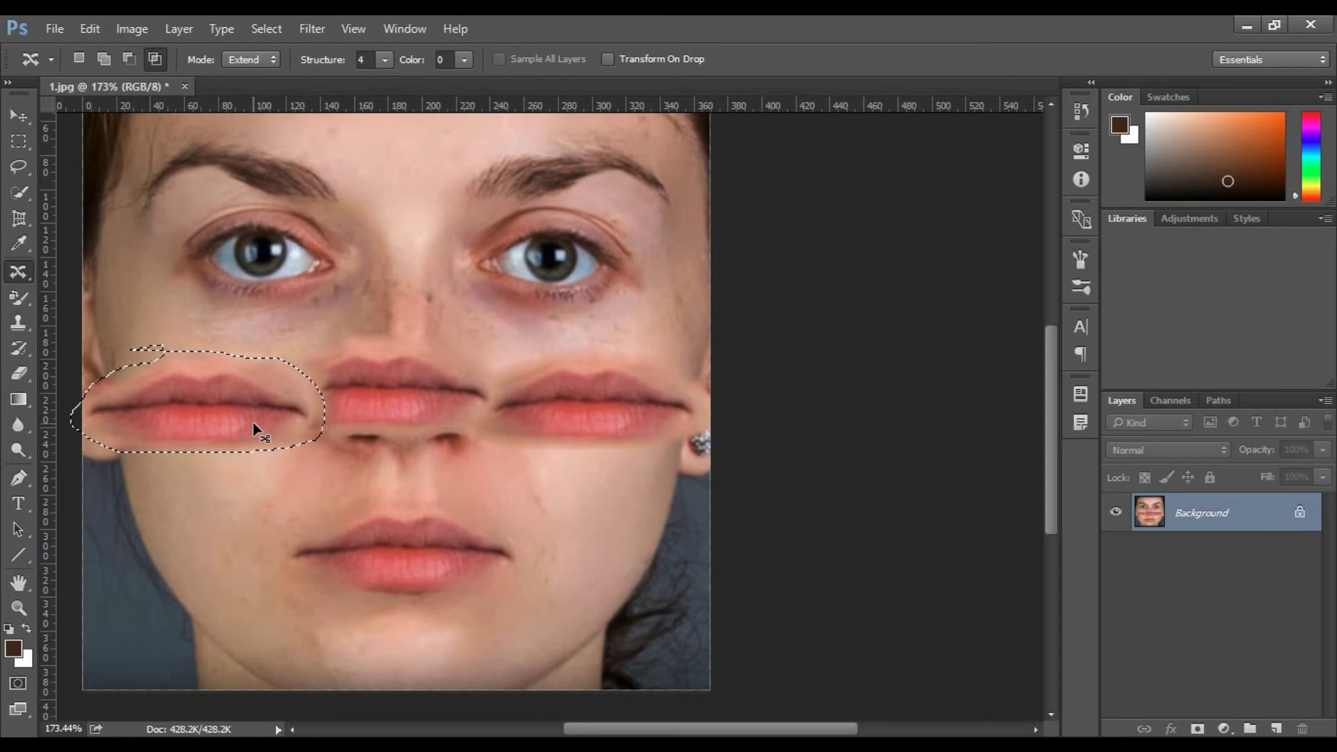
{"action": "key", "text": "ctrl+alt+z"}
{"action": "key", "text": "ctrl+alt+z"}
{"action": "key", "text": "ctrl+alt+z"}
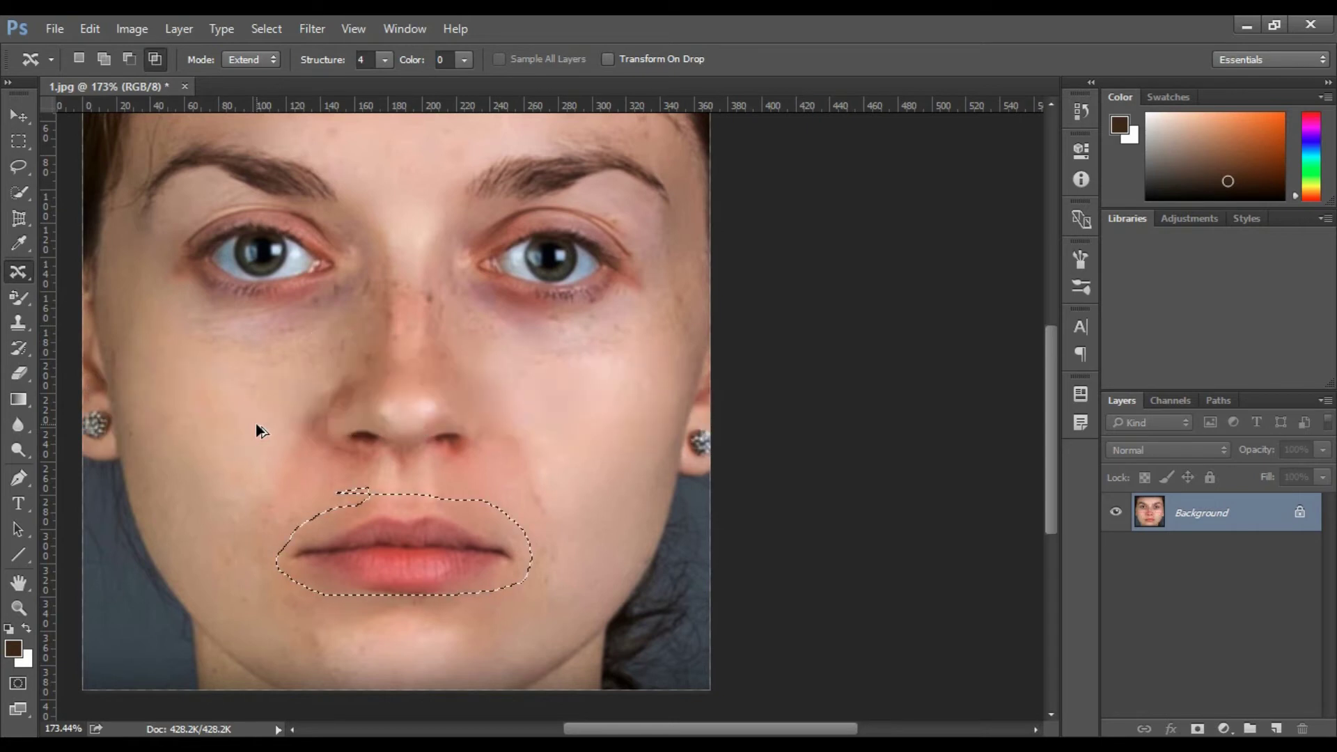
{"action": "key", "text": "ctrl+d"}
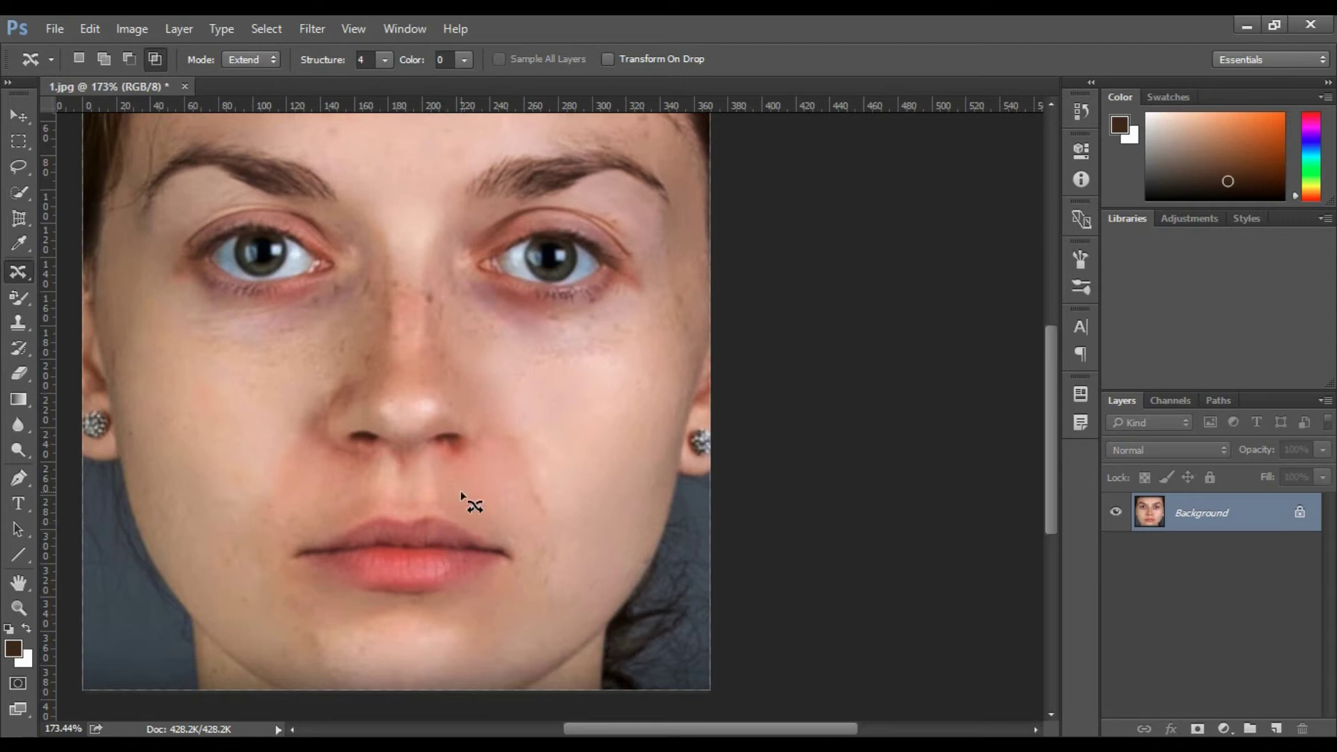
{"action": "left_click_drag", "start_coordinate": [433, 472], "coordinate": [601, 499]}
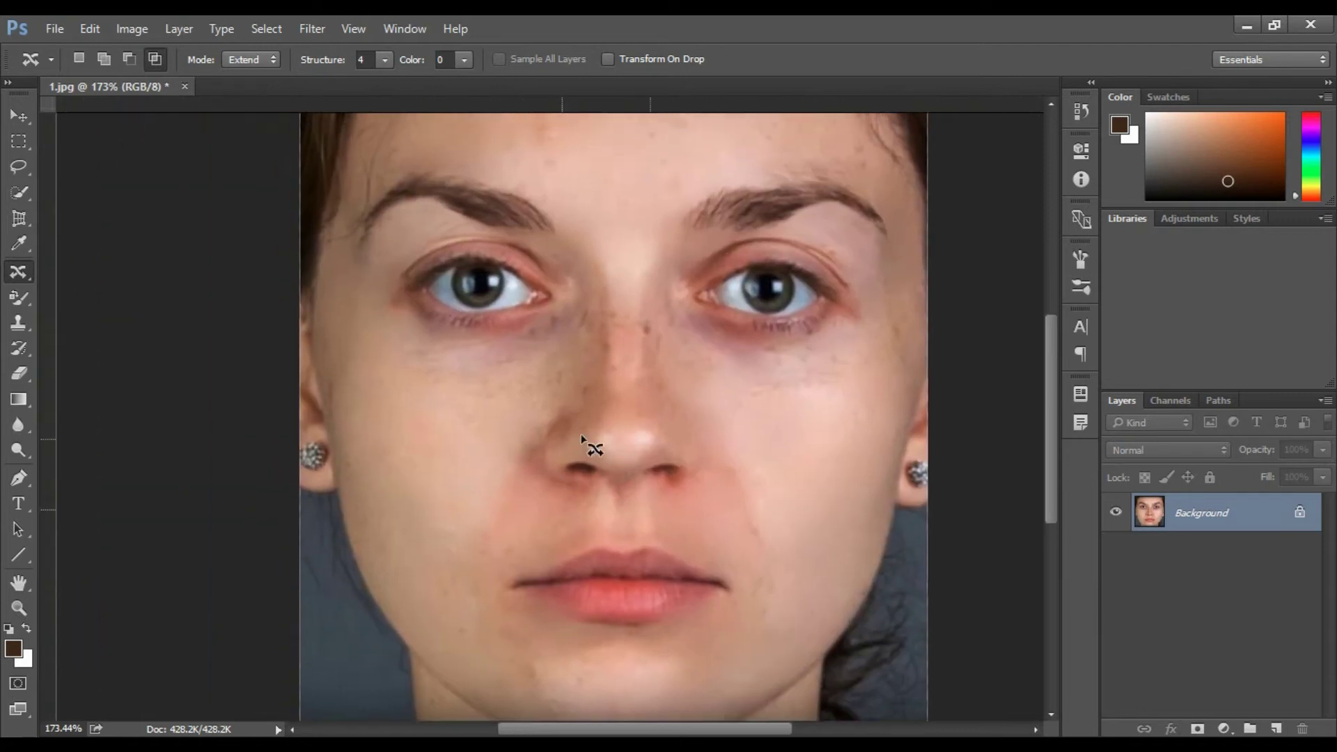
{"action": "left_click_drag", "start_coordinate": [687, 453], "coordinate": [620, 452]}
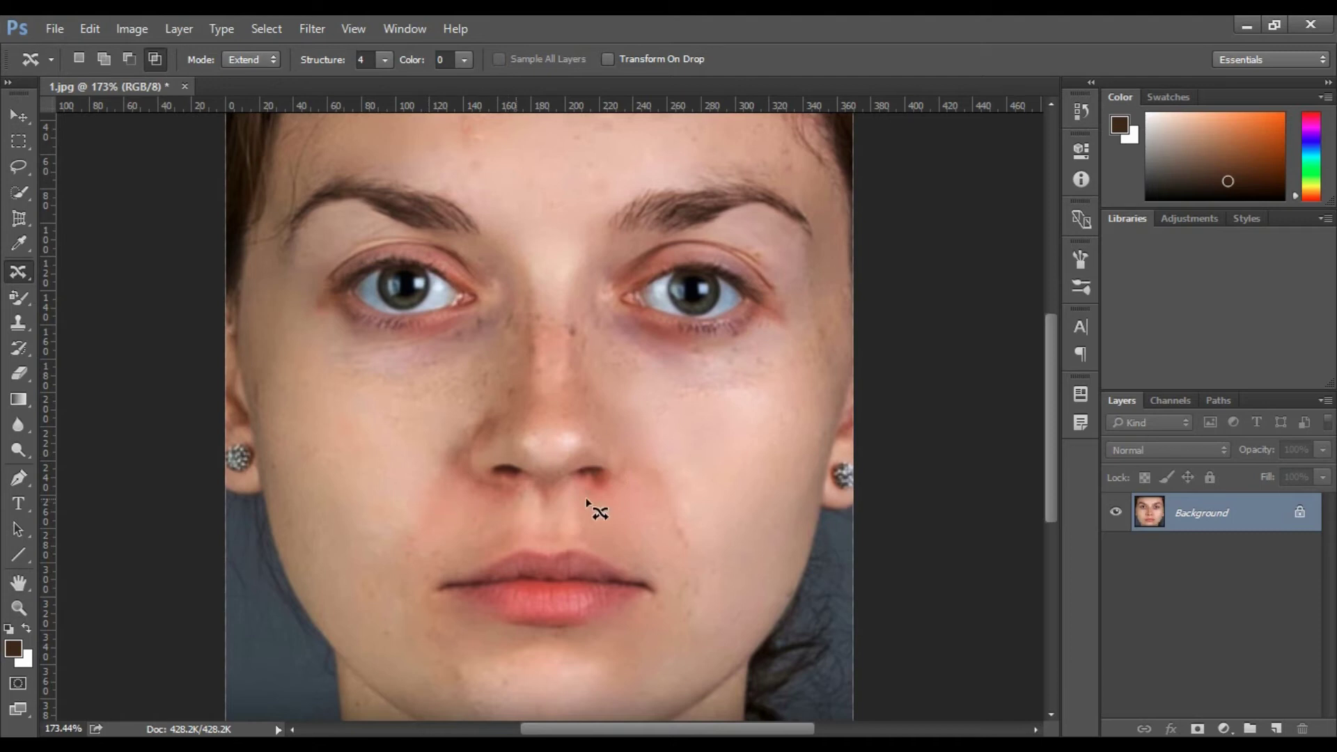
Choose the Red Eye Tool, close 1.jpg without saving, and drag 3.jpg in from File Explorer.
{"action": "right_click", "coordinate": [18, 272]}
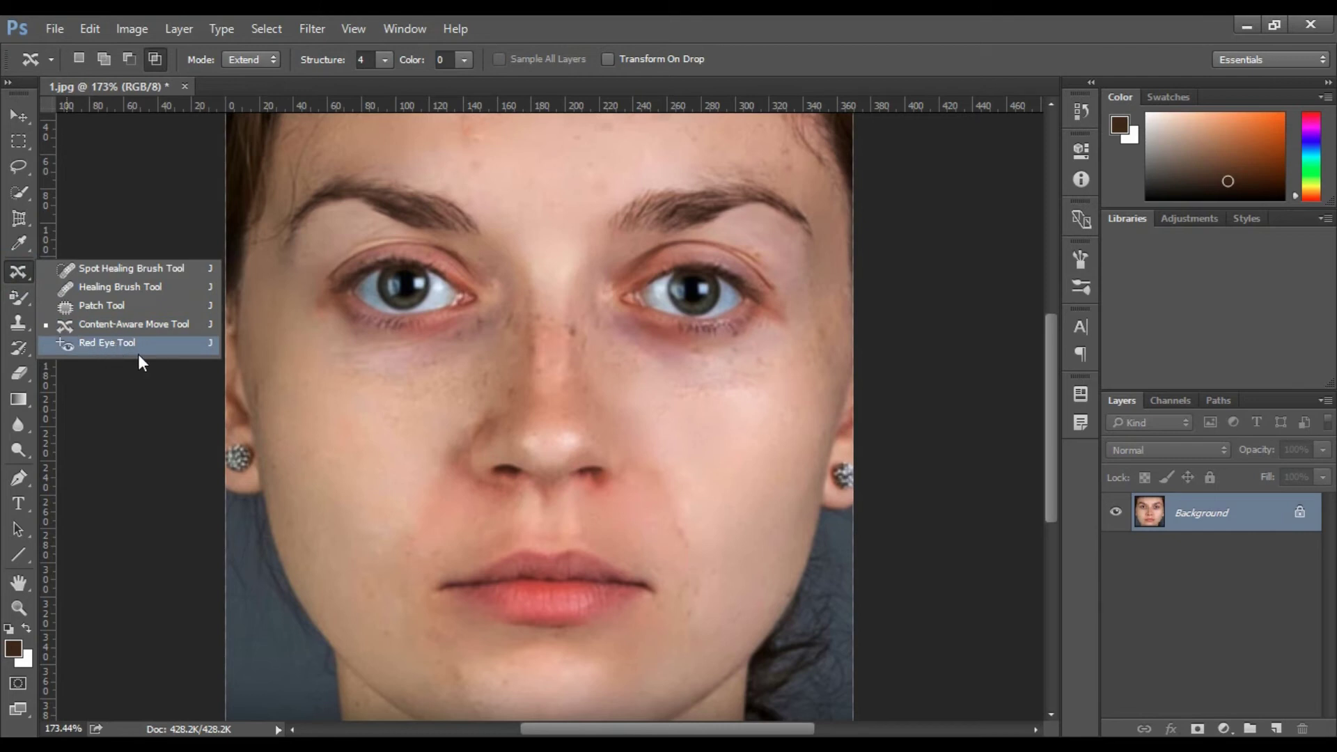
{"action": "left_click", "coordinate": [110, 346]}
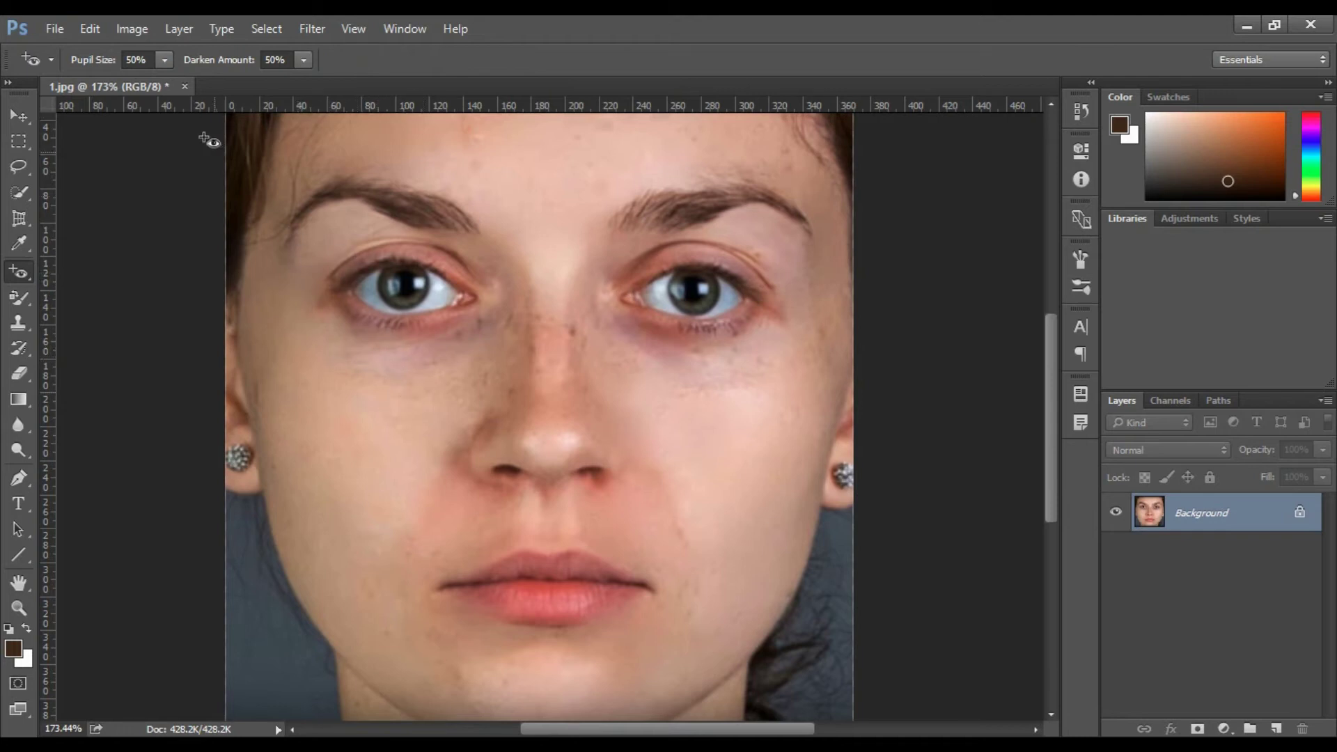
{"action": "left_click", "coordinate": [185, 86]}
{"action": "left_click", "coordinate": [646, 310]}
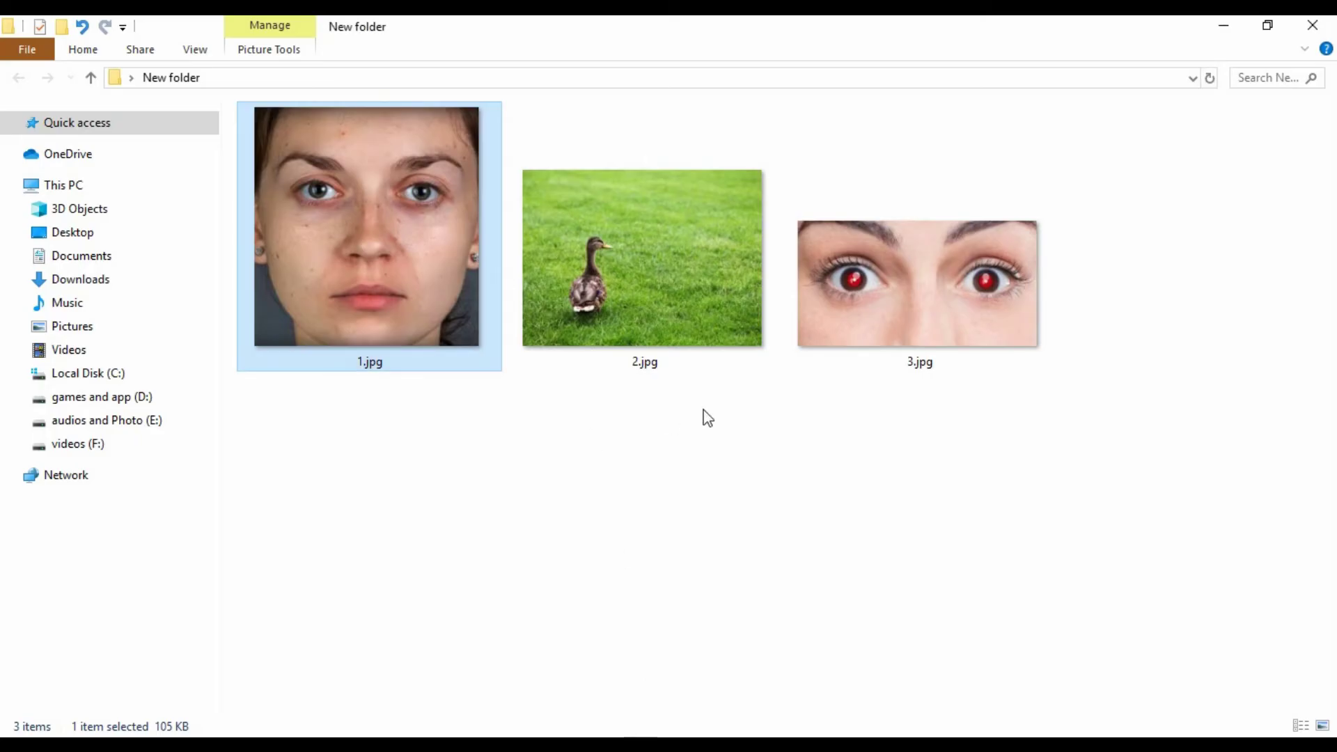
{"action": "key", "text": "Right"}
{"action": "key", "text": "Right"}
{"action": "mouse_move", "coordinate": [917, 284]}
{"action": "mouse_move", "coordinate": [916, 375]}
{"action": "left_mouse_down"}
{"action": "mouse_move", "coordinate": [778, 572]}
{"action": "mouse_move", "coordinate": [660, 503]}
{"action": "left_mouse_up"}
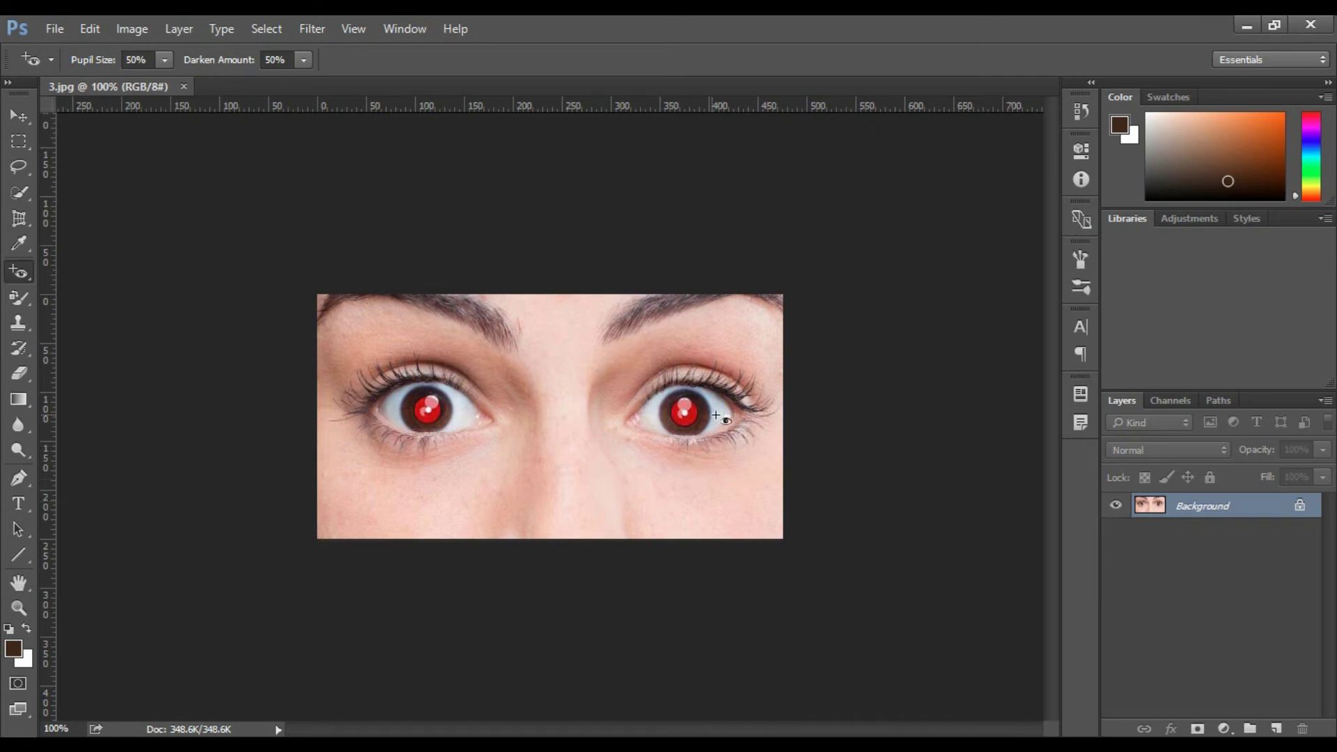
With the Red Eye Tool, darken both red pupils, then undo both fixes.
{"action": "left_click", "coordinate": [25, 282]}
{"action": "left_click", "coordinate": [90, 341]}
{"action": "left_click_drag", "start_coordinate": [616, 350], "coordinate": [775, 472]}
{"action": "scroll", "coordinate": [656, 445], "scroll_direction": "up", "scroll_amount": 2}
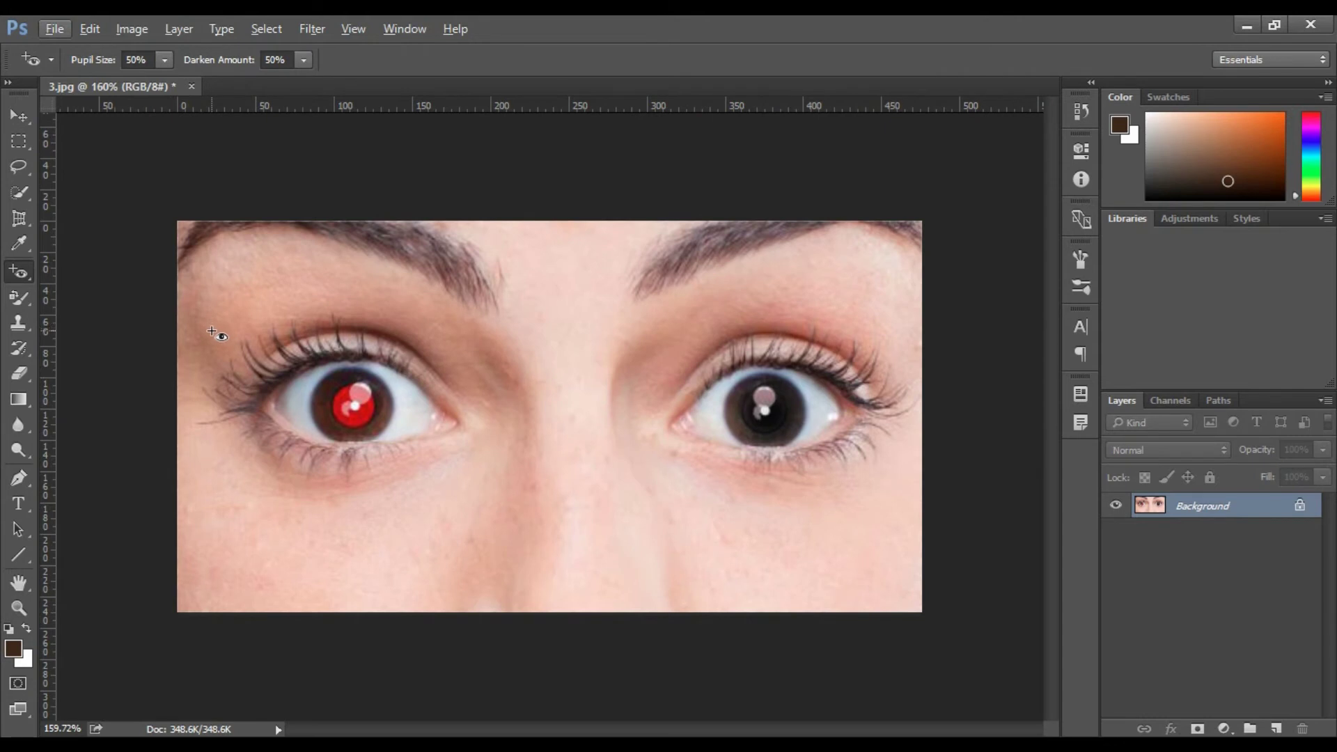
{"action": "left_click_drag", "start_coordinate": [189, 288], "coordinate": [461, 479]}
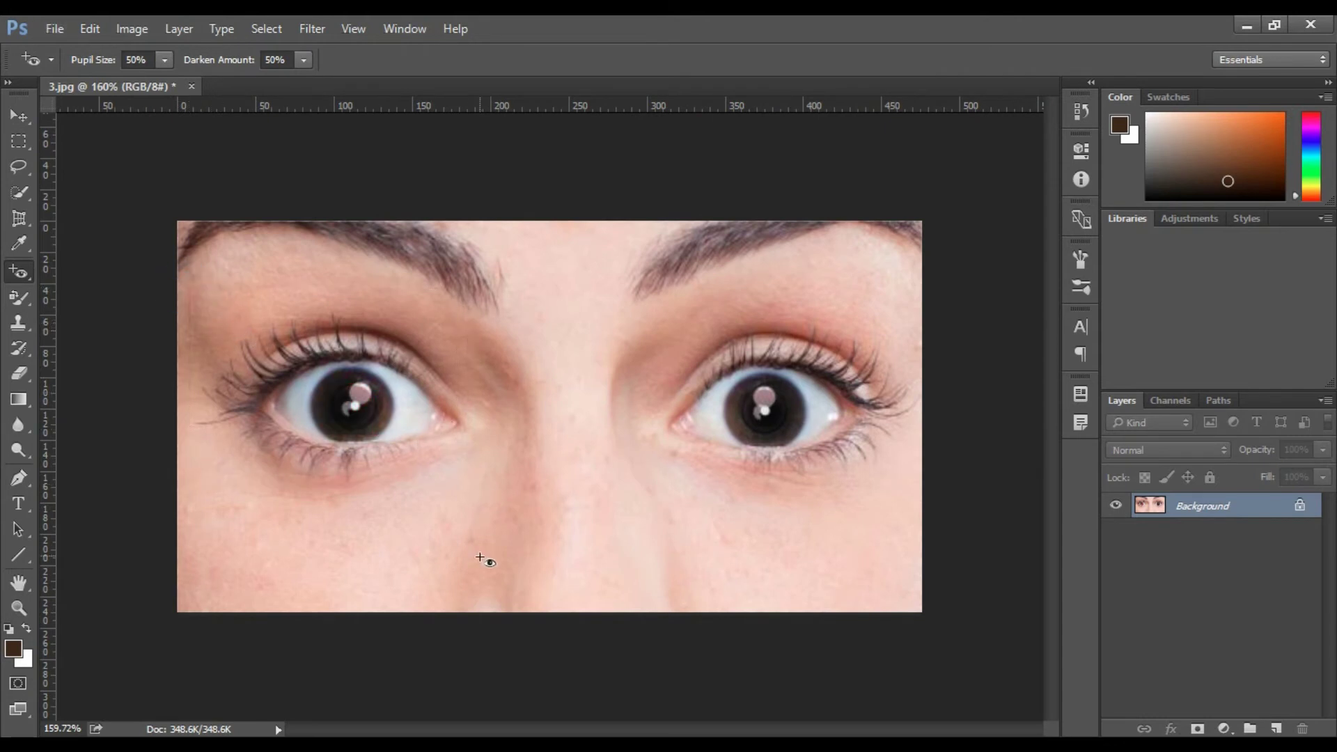
{"action": "key", "text": "ctrl+alt+z"}
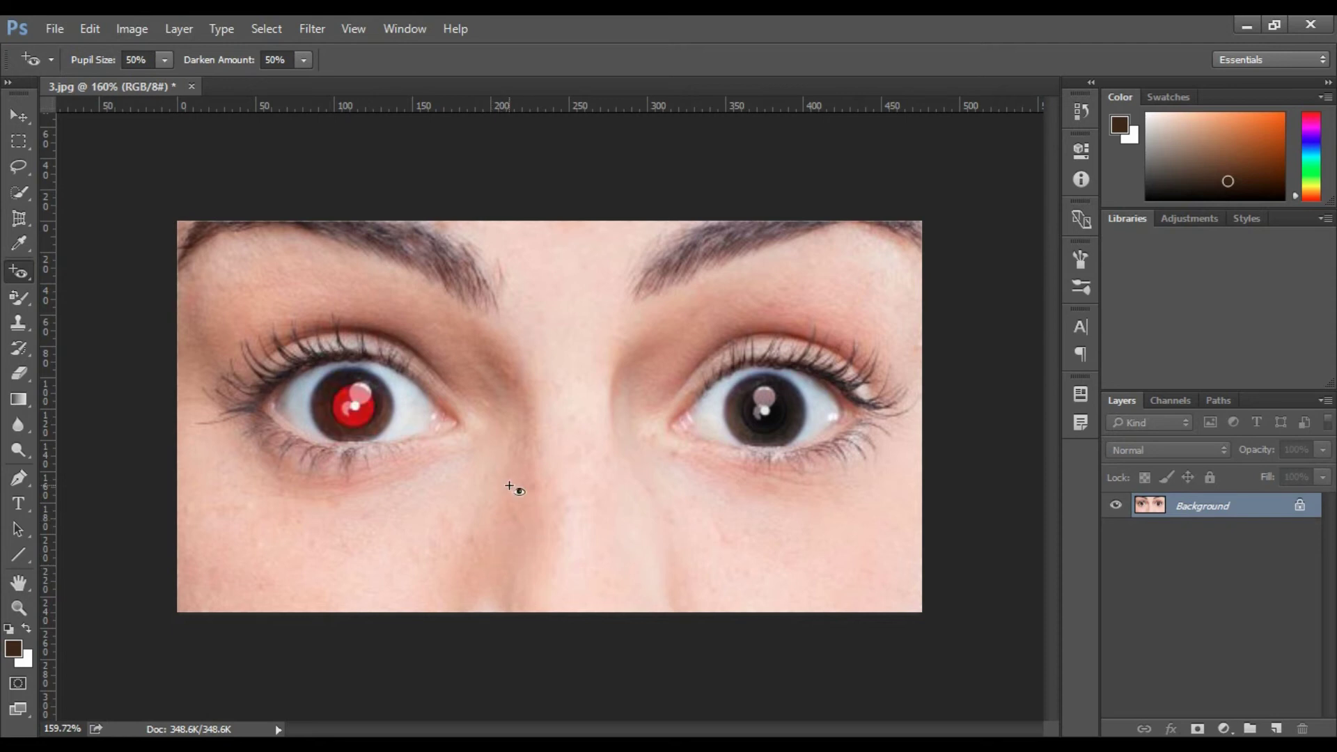
{"action": "key", "text": "ctrl+alt+z"}
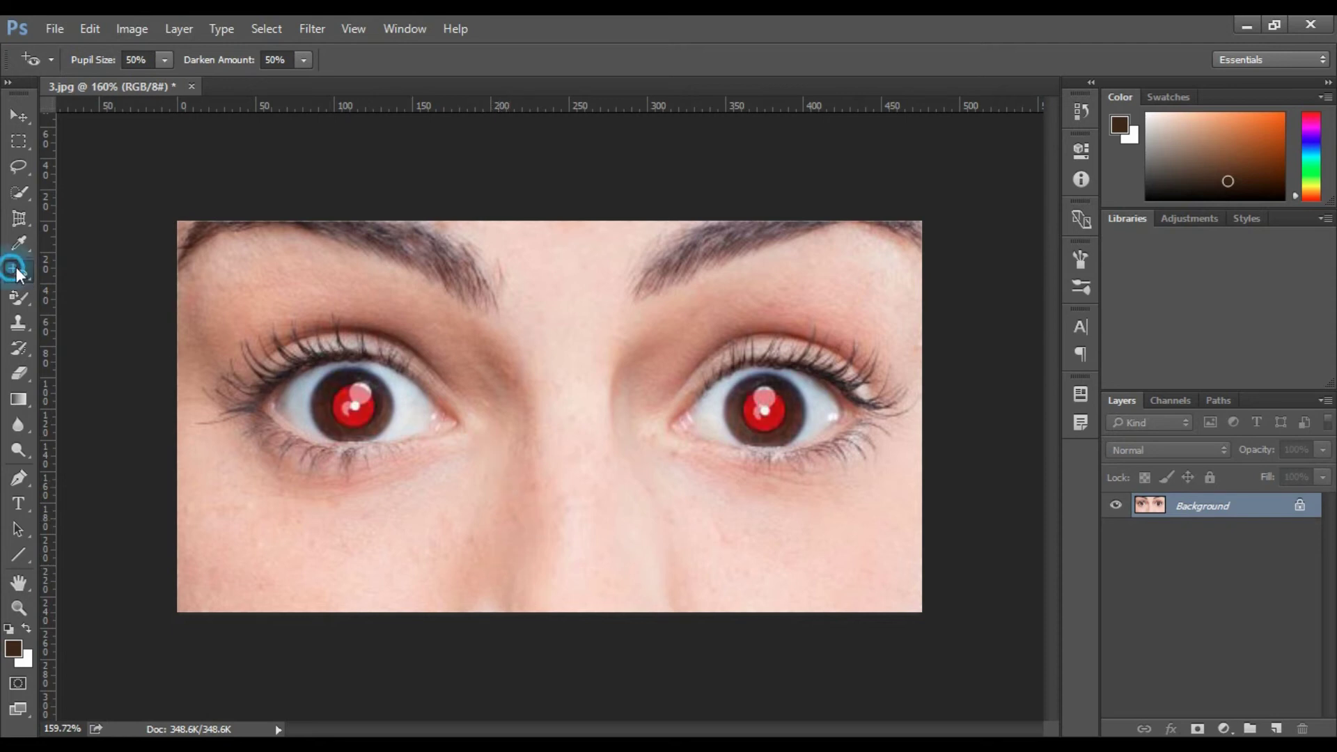
Reselect the Red Eye Tool and redo the fixes on the left and right pupils.
{"action": "right_click", "coordinate": [16, 268]}
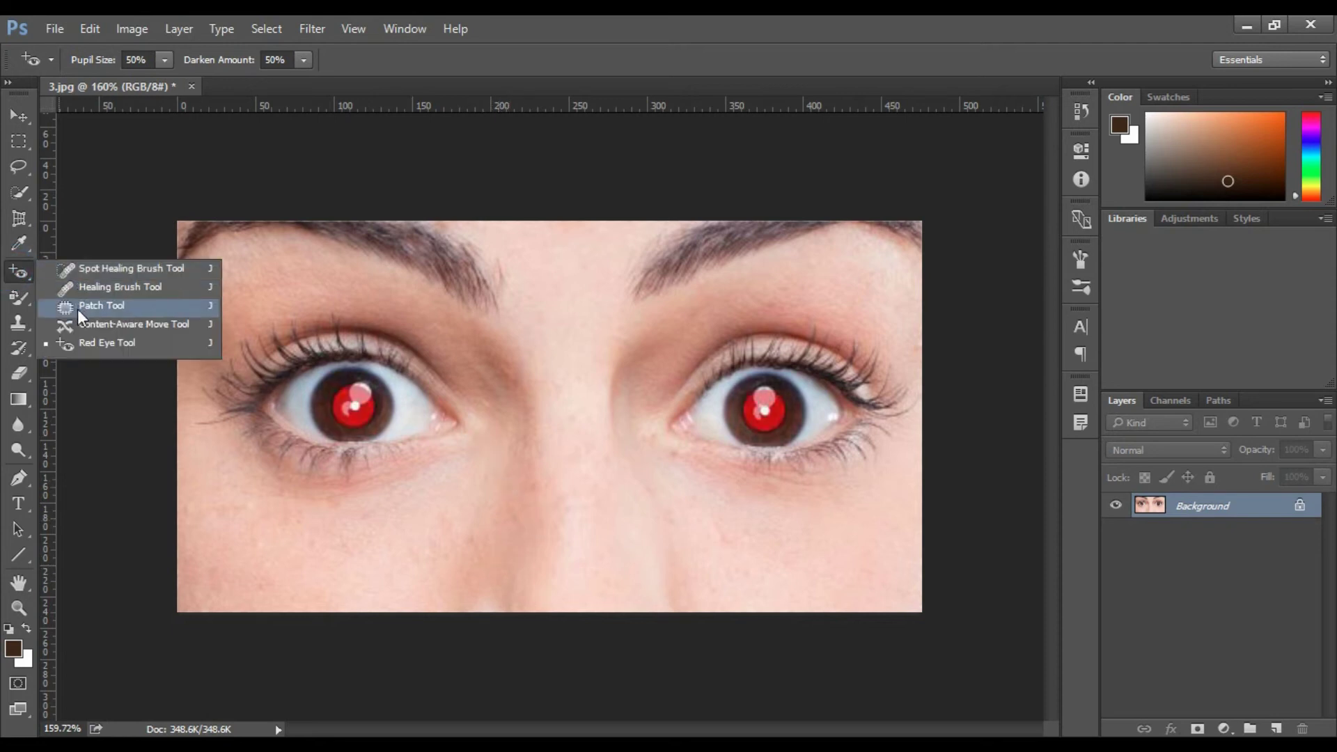
{"action": "left_click", "coordinate": [103, 344]}
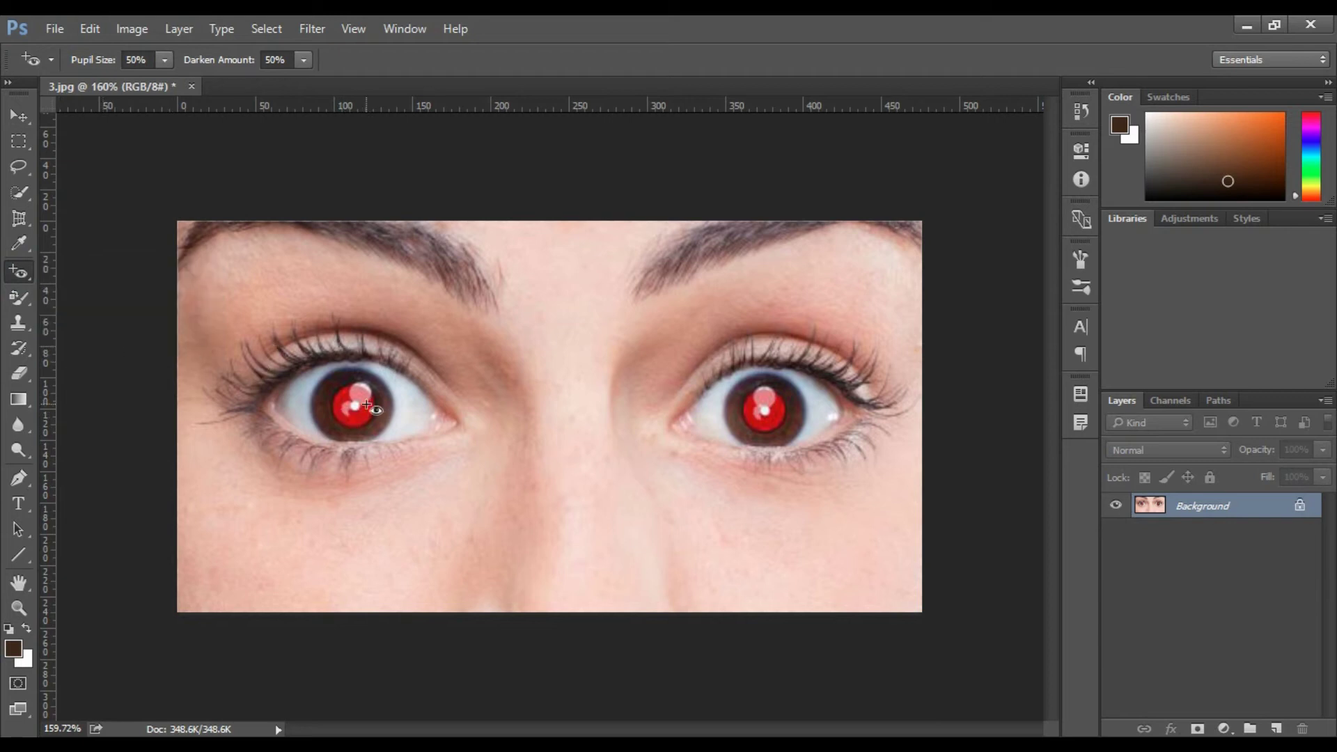
{"action": "left_click_drag", "start_coordinate": [196, 298], "coordinate": [524, 516]}
{"action": "left_click_drag", "start_coordinate": [603, 291], "coordinate": [931, 481]}
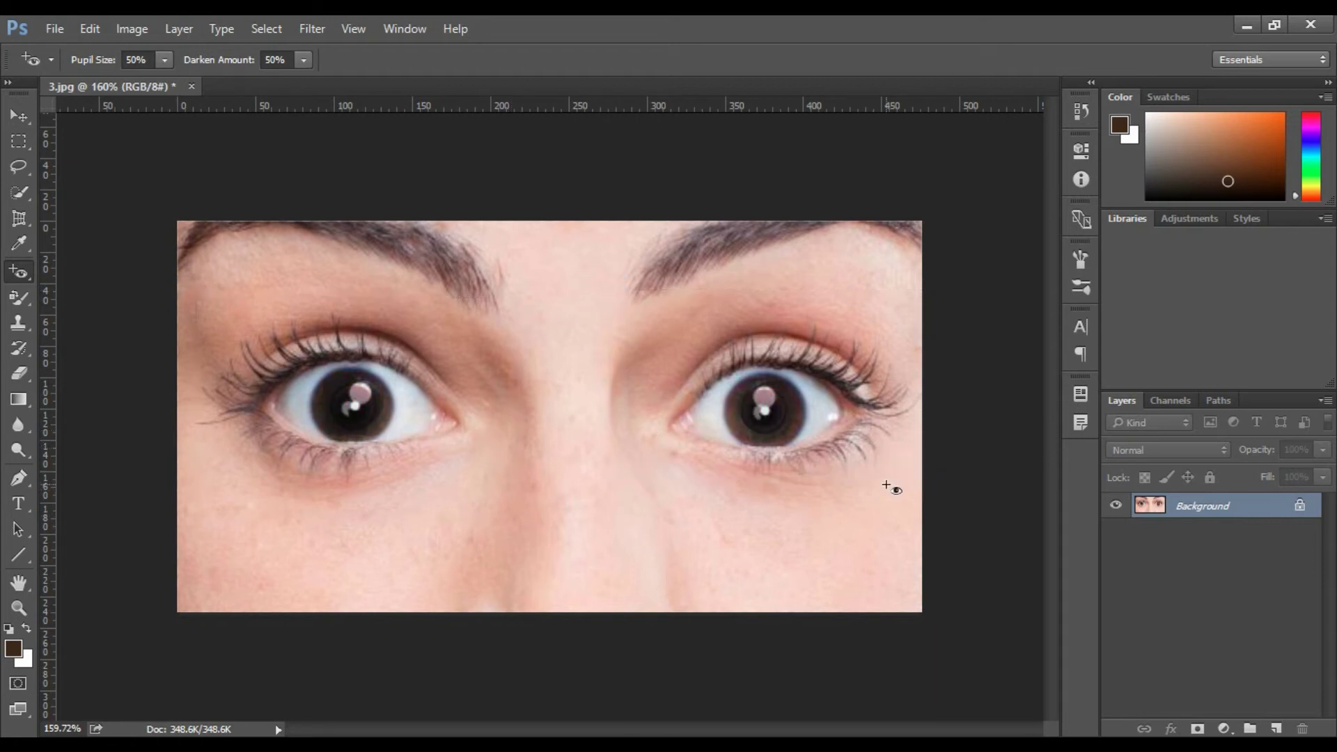
{"action": "scroll", "coordinate": [884, 486], "scroll_direction": "down", "scroll_amount": 3}
{"action": "scroll", "coordinate": [822, 467], "scroll_direction": "down", "scroll_amount": 2}
{"action": "scroll", "coordinate": [801, 448], "scroll_direction": "down", "scroll_amount": 1}
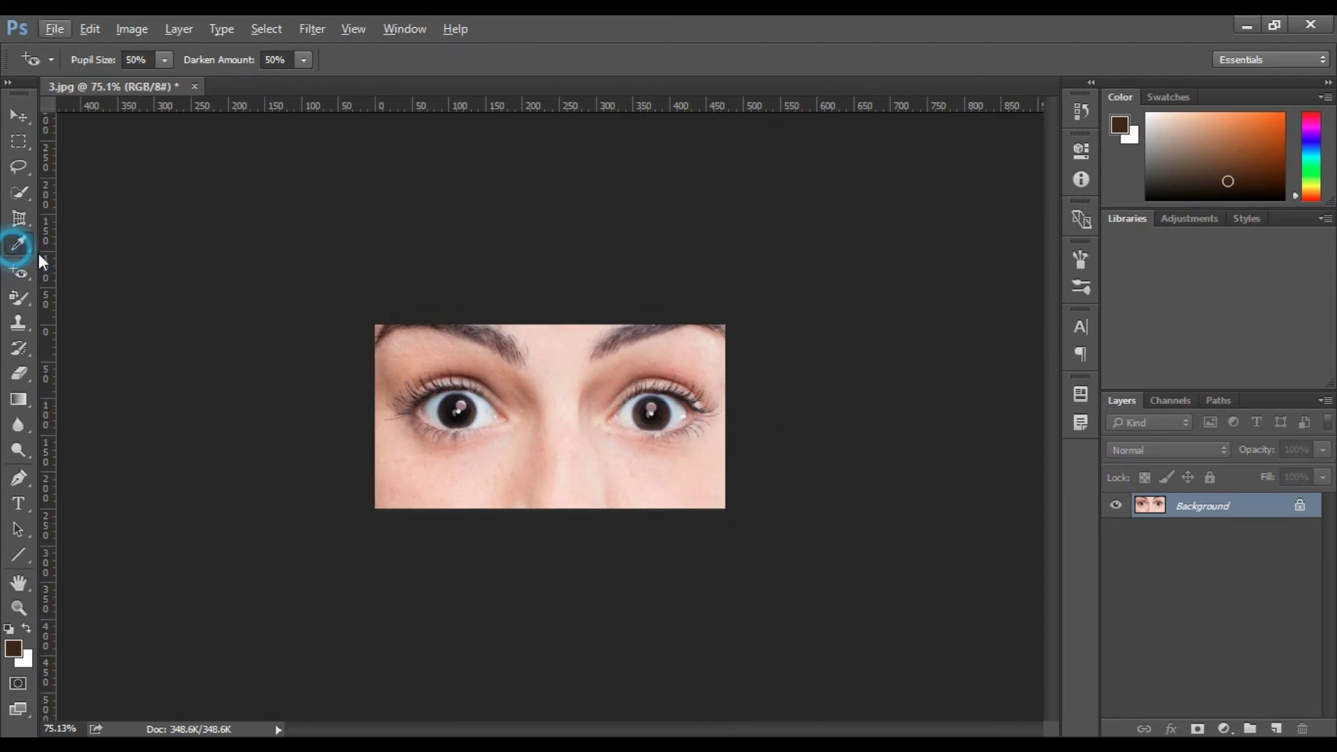
Switch from the healing tools group to the Spot Healing Brush.
{"action": "left_click", "coordinate": [18, 245]}
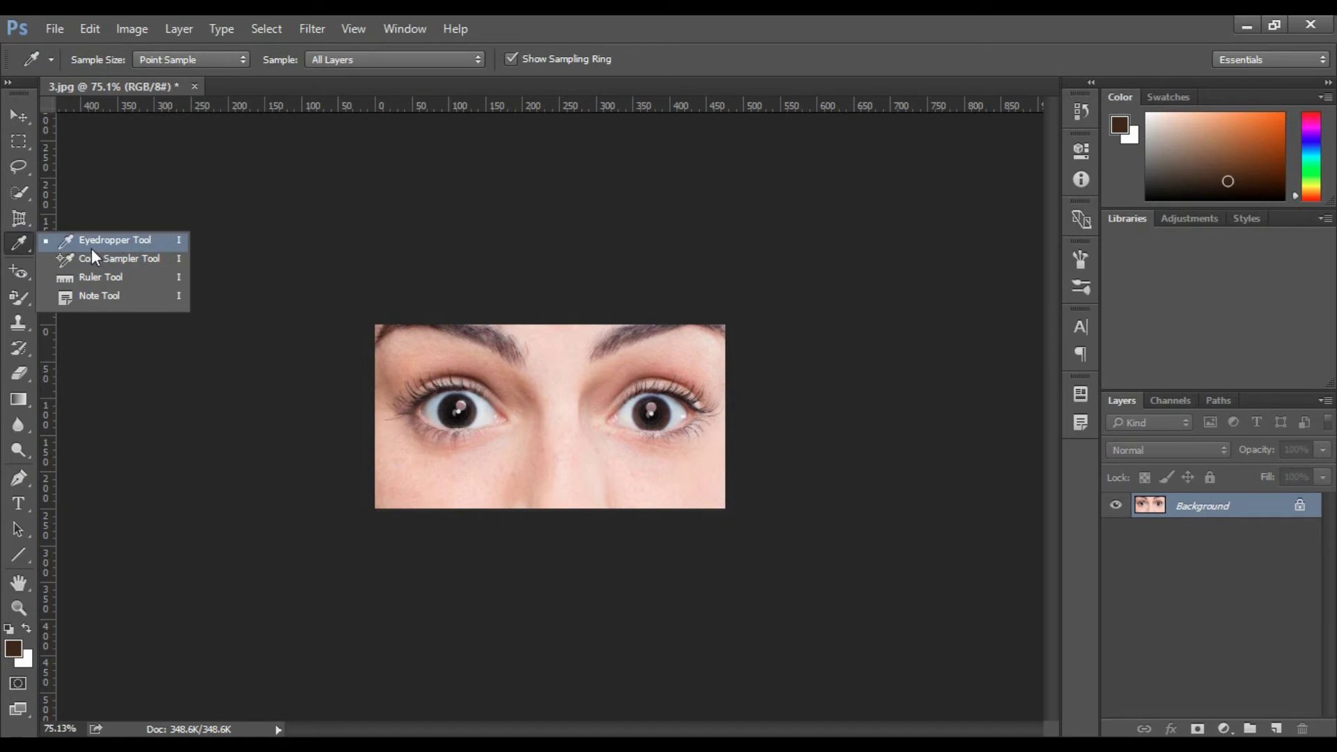
{"action": "left_click", "coordinate": [114, 245]}
{"action": "left_click", "coordinate": [18, 272]}
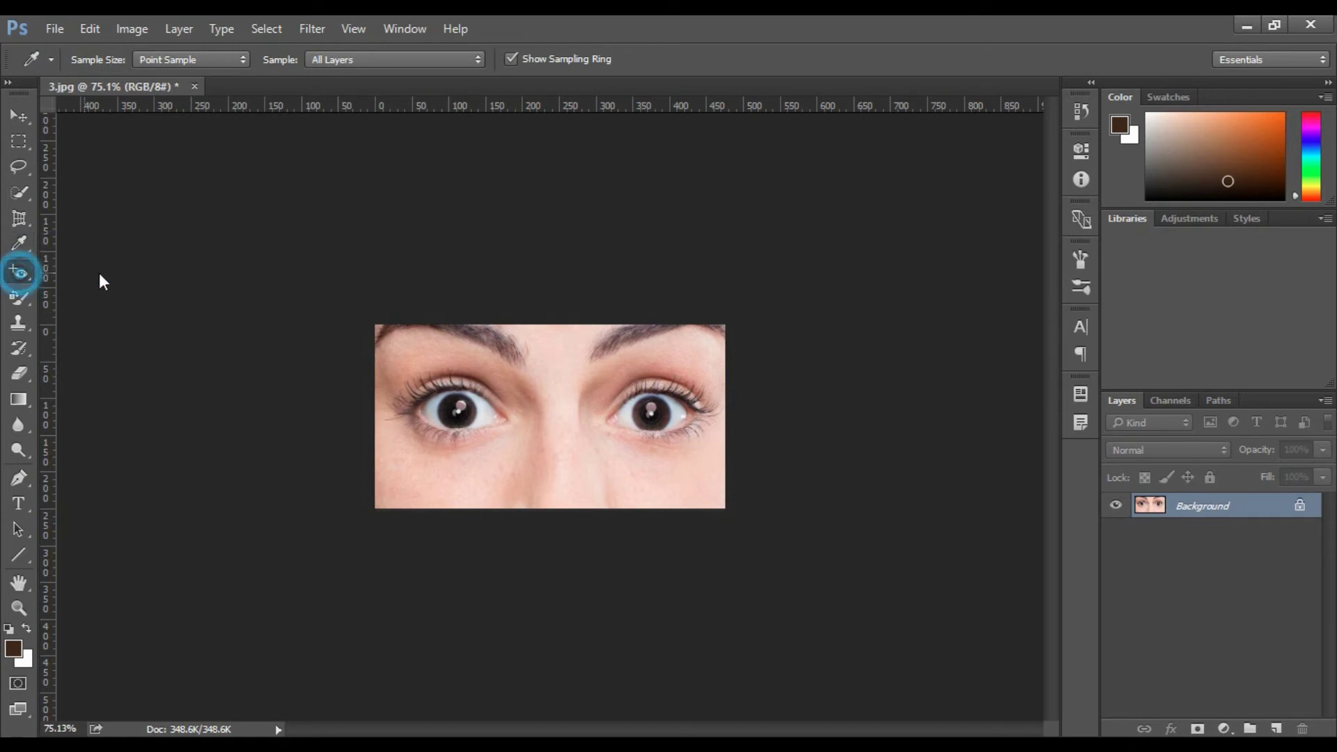
{"action": "left_click", "coordinate": [115, 346]}
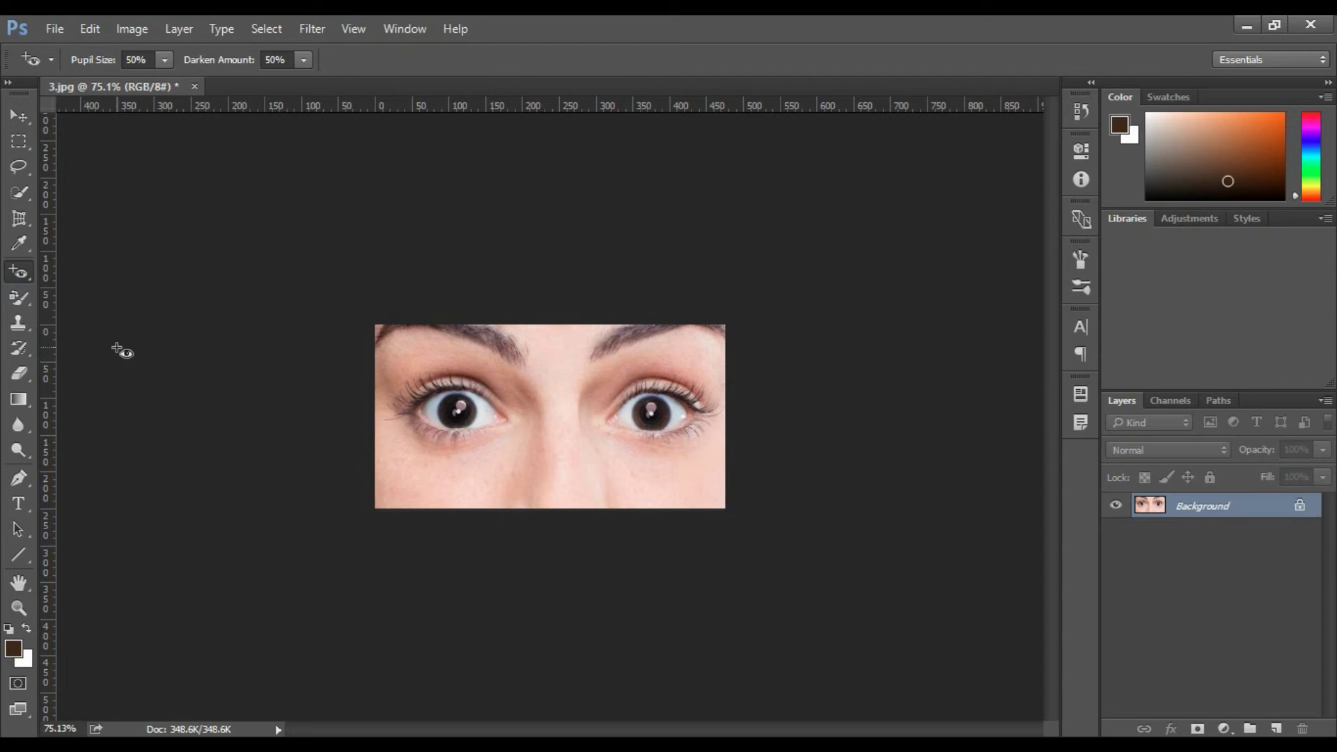
{"action": "left_click", "coordinate": [18, 271]}
{"action": "left_click", "coordinate": [112, 275]}
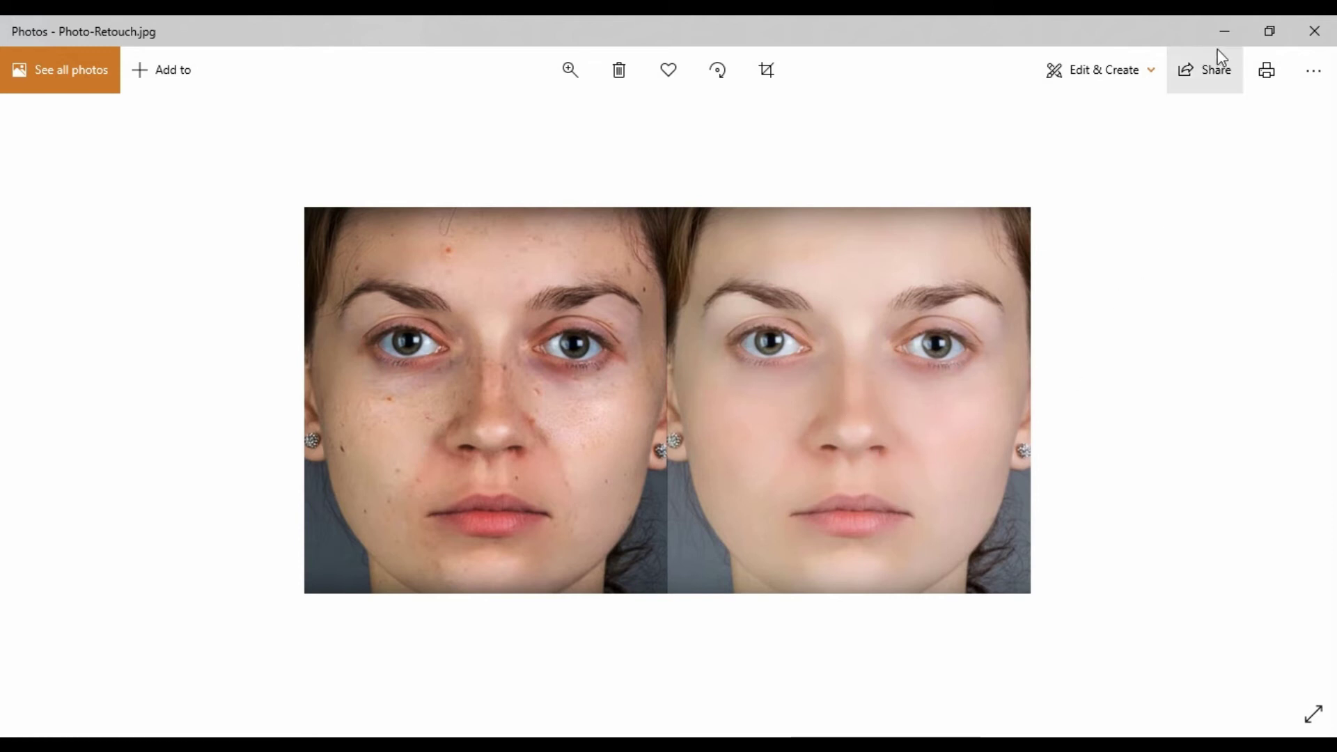
Close the Photos window showing the before-and-after retouch example.
{"action": "left_click", "coordinate": [1224, 31]}
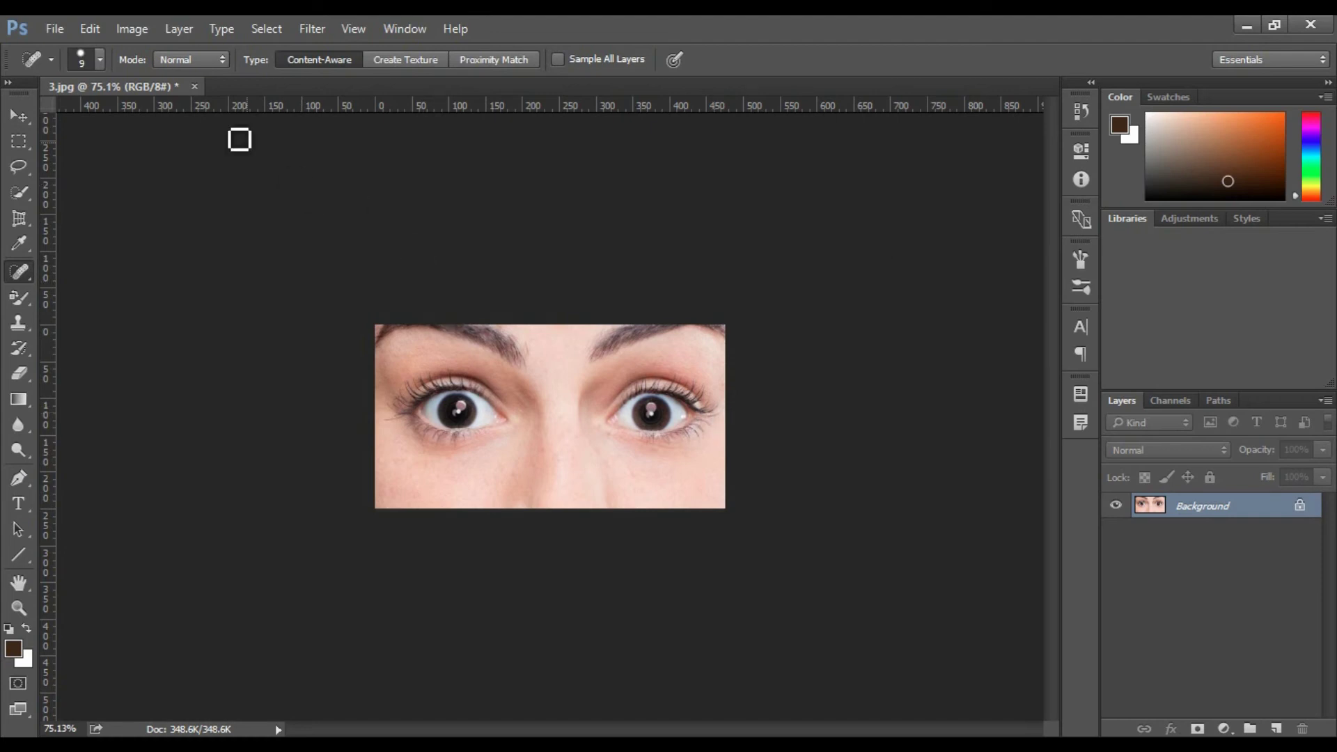
Close 3.jpg without saving and open 1.jpg fitted to the window.
{"action": "left_click", "coordinate": [194, 86]}
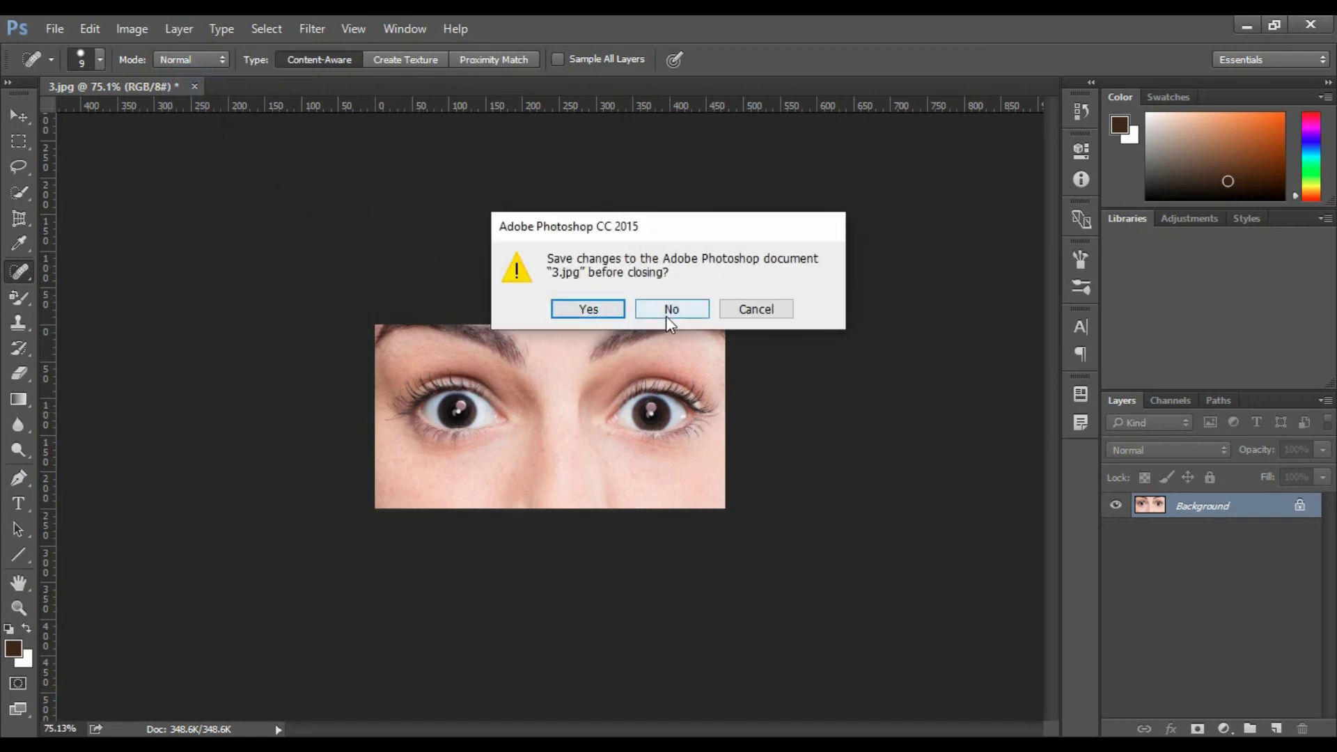
{"action": "left_click", "coordinate": [667, 317]}
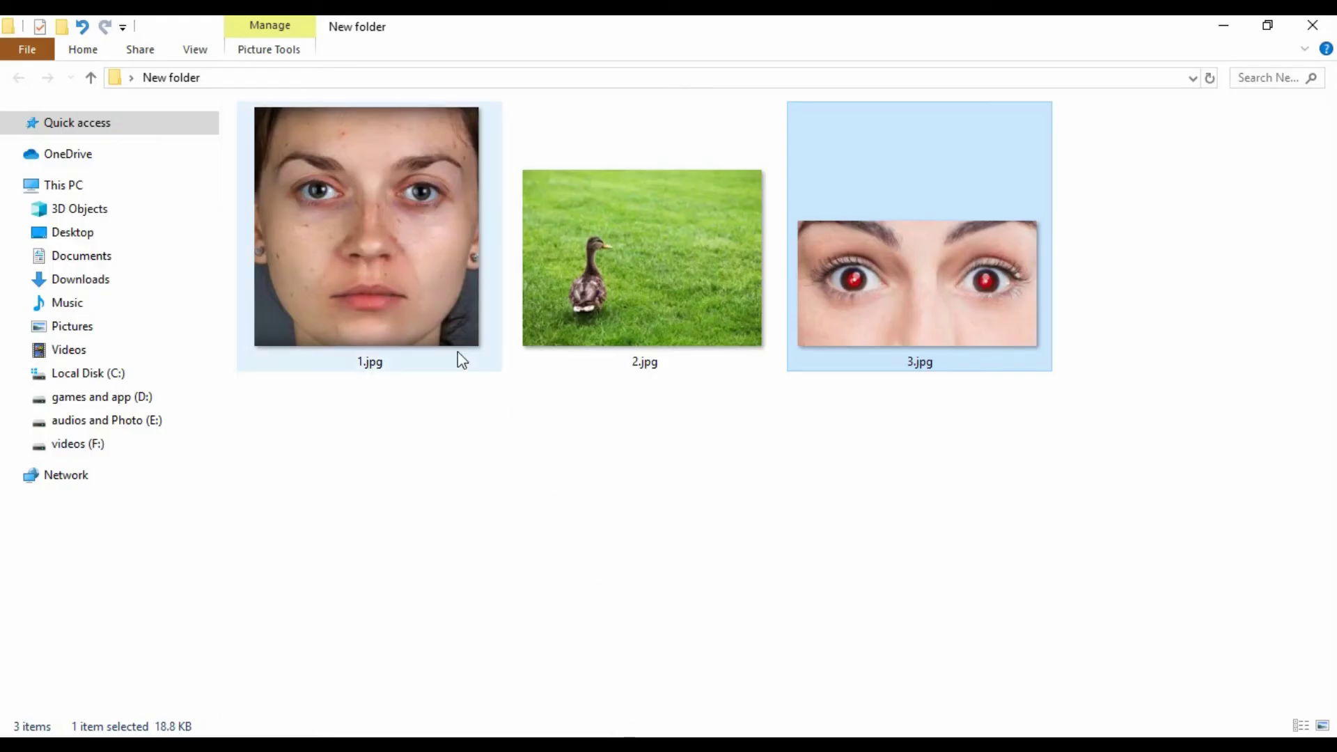
{"action": "left_click_drag", "start_coordinate": [381, 282], "coordinate": [599, 486]}
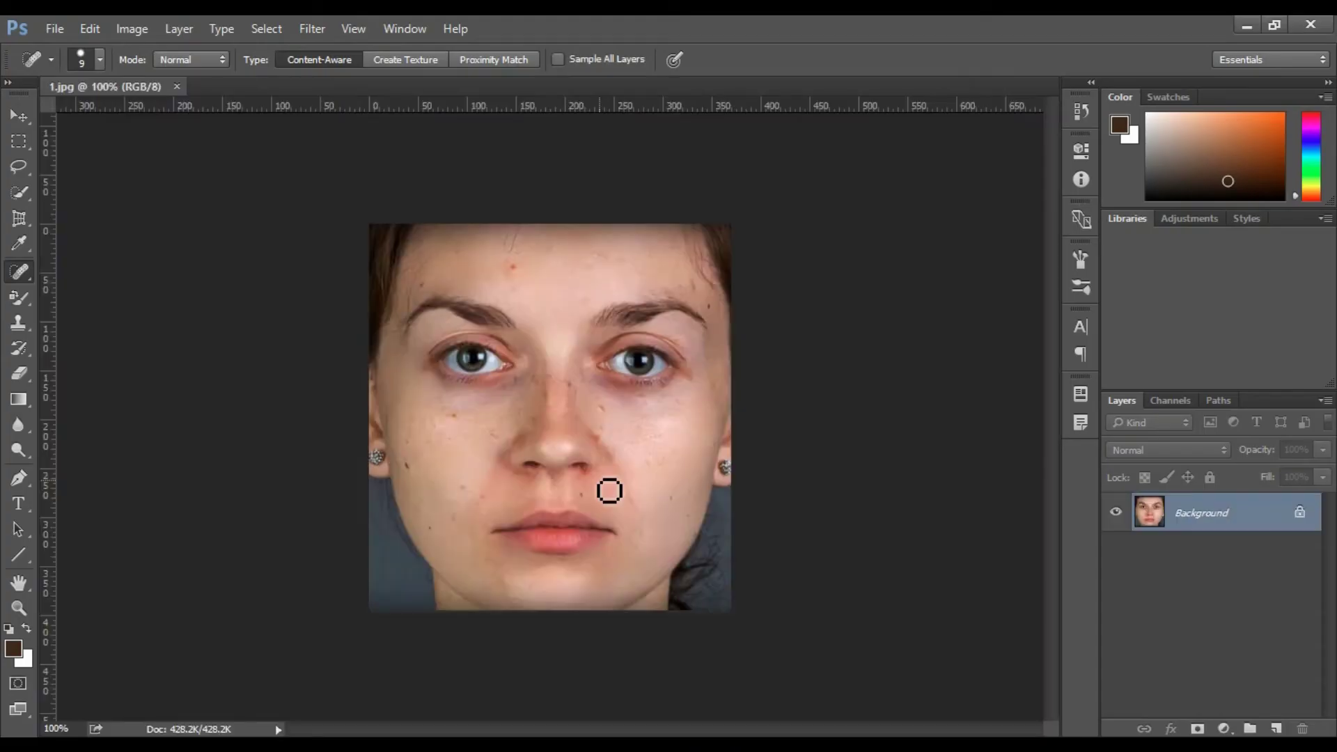
{"action": "key", "text": "ctrl+0"}
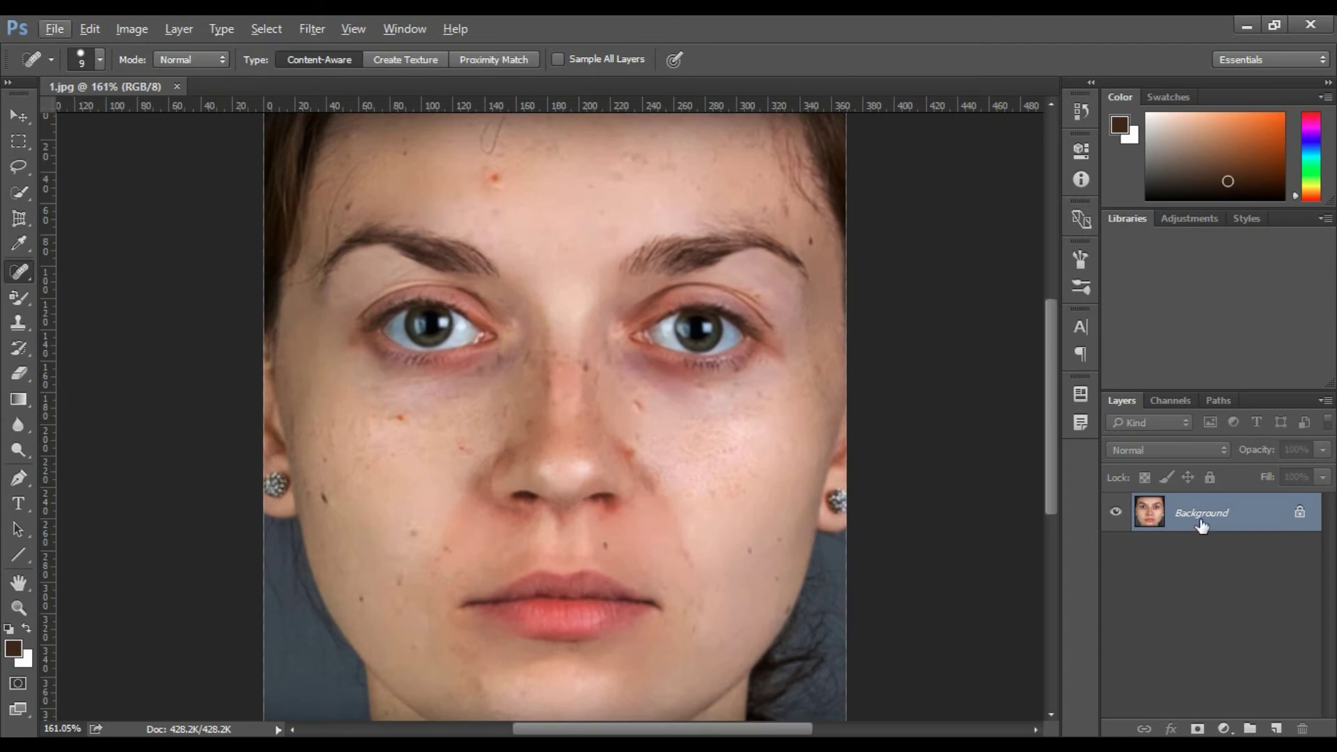
Unlock the Background into Layer 0 and duplicate it as Layer 0 copy.
{"action": "double_click", "coordinate": [1221, 524]}
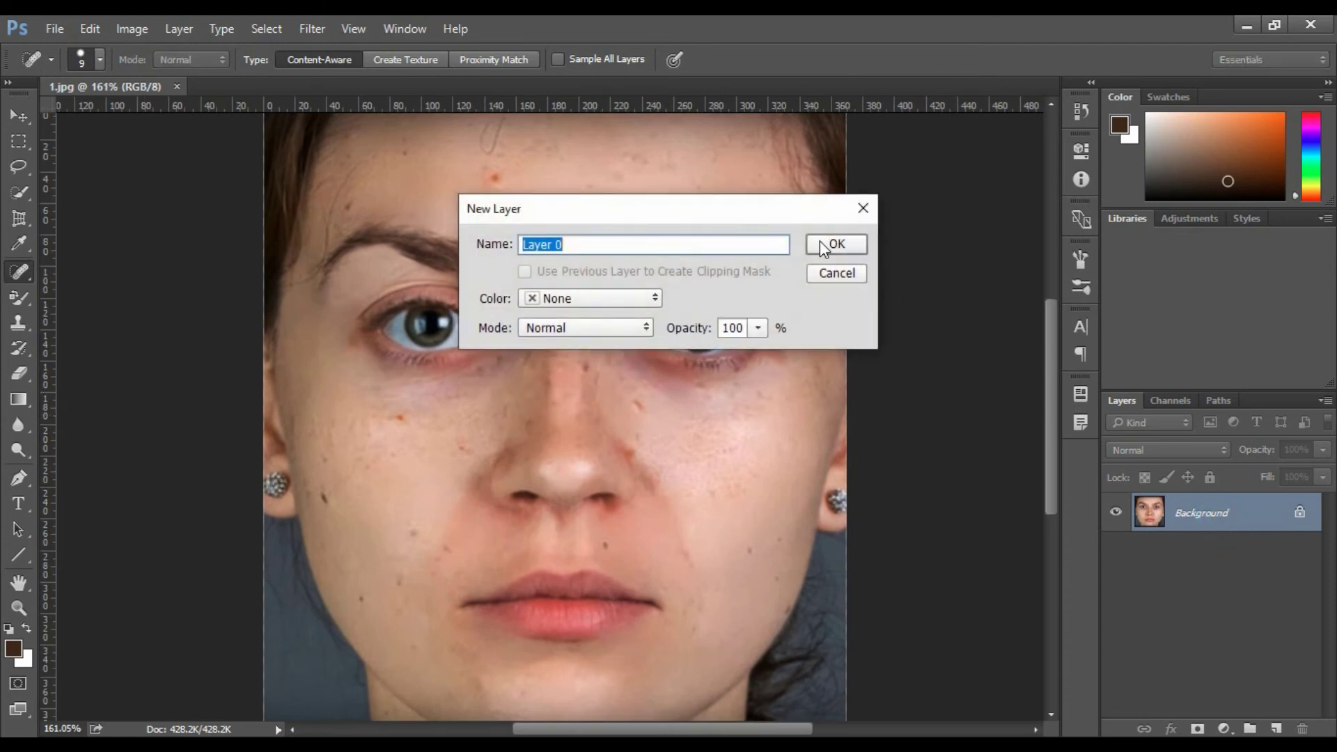
{"action": "left_click", "coordinate": [820, 244]}
{"action": "left_click_drag", "start_coordinate": [1254, 515], "coordinate": [1289, 731]}
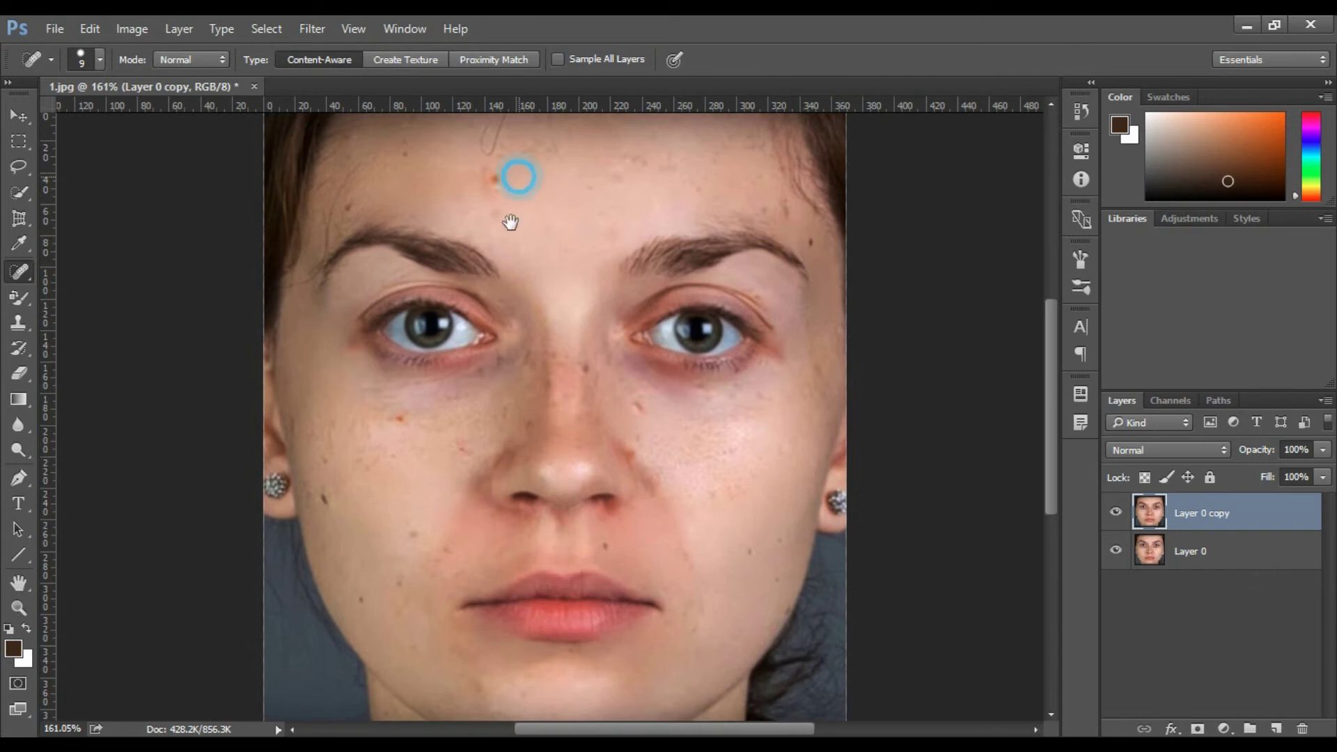
Compare the copy layer with the original, heal beside the nostril, and reselect the Spot Healing Brush.
{"action": "left_click_drag", "start_coordinate": [510, 172], "coordinate": [449, 213]}
{"action": "left_click_drag", "start_coordinate": [503, 321], "coordinate": [507, 291]}
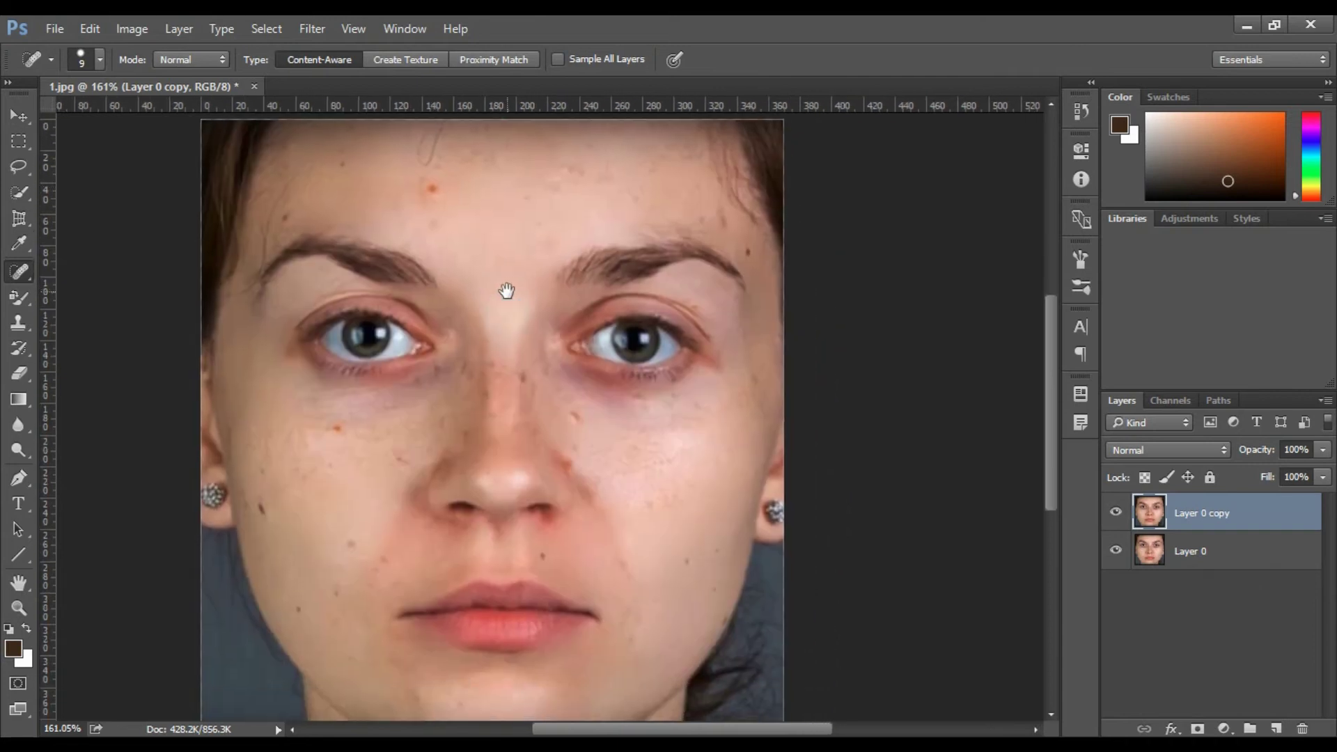
{"action": "left_click", "coordinate": [1115, 514]}
{"action": "left_click_drag", "start_coordinate": [587, 514], "coordinate": [491, 488]}
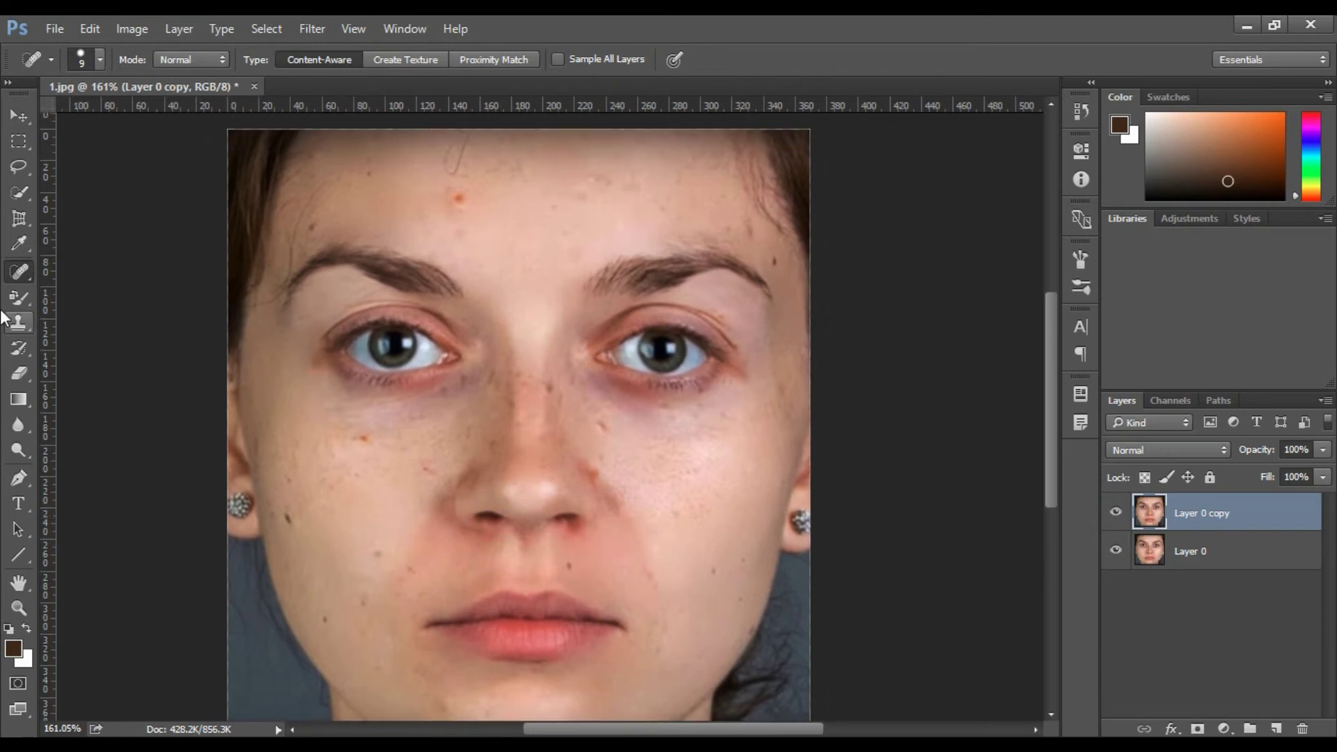
{"action": "right_click", "coordinate": [15, 275]}
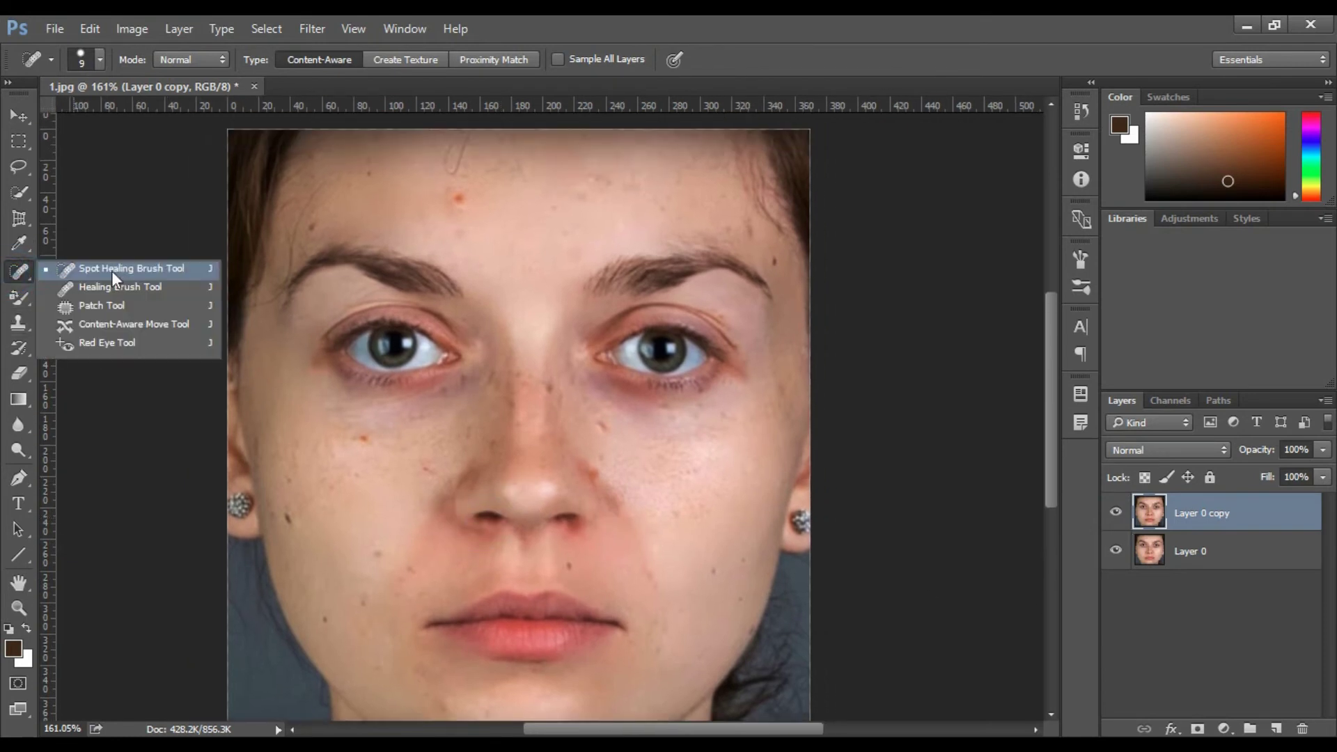
{"action": "left_click", "coordinate": [116, 270]}
Heal the forehead blemishes and the mole near the eyebrow with a smaller brush.
{"action": "left_click_drag", "start_coordinate": [472, 281], "coordinate": [430, 362]}
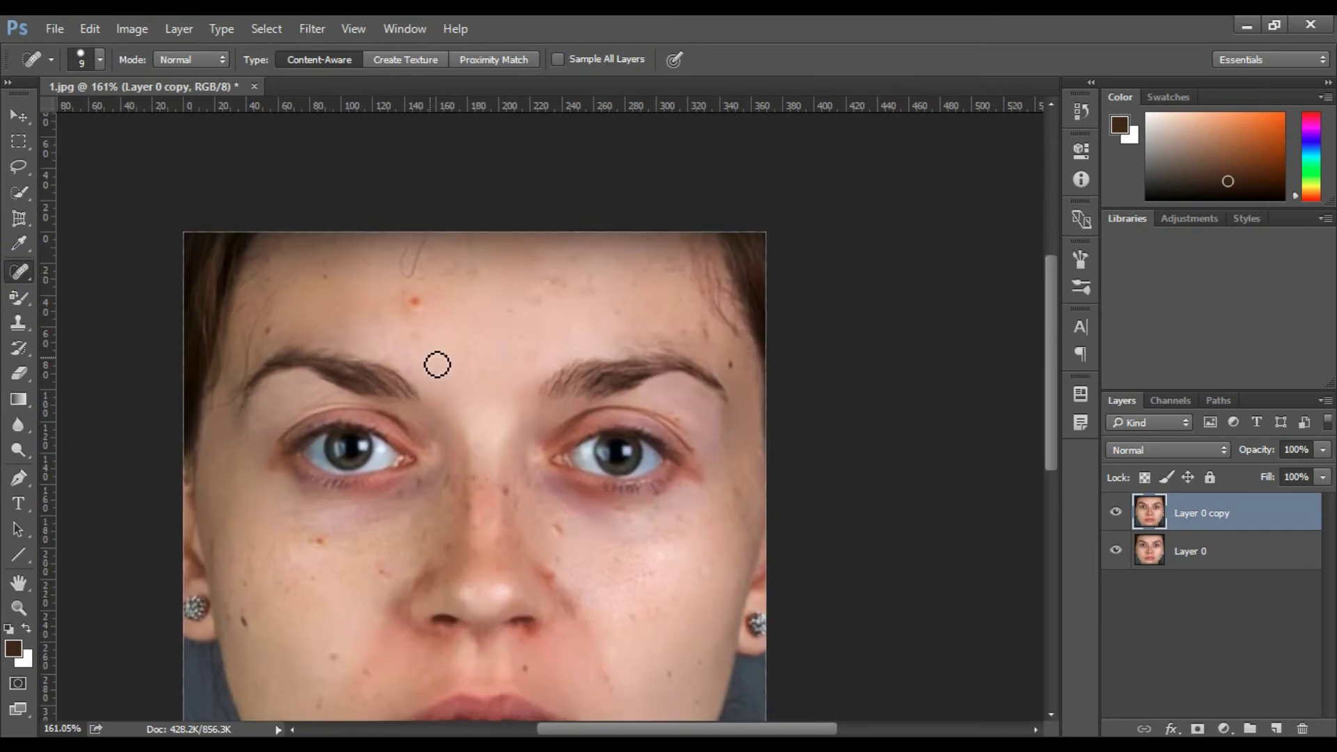
{"action": "left_click", "coordinate": [418, 303]}
{"action": "left_click", "coordinate": [328, 282]}
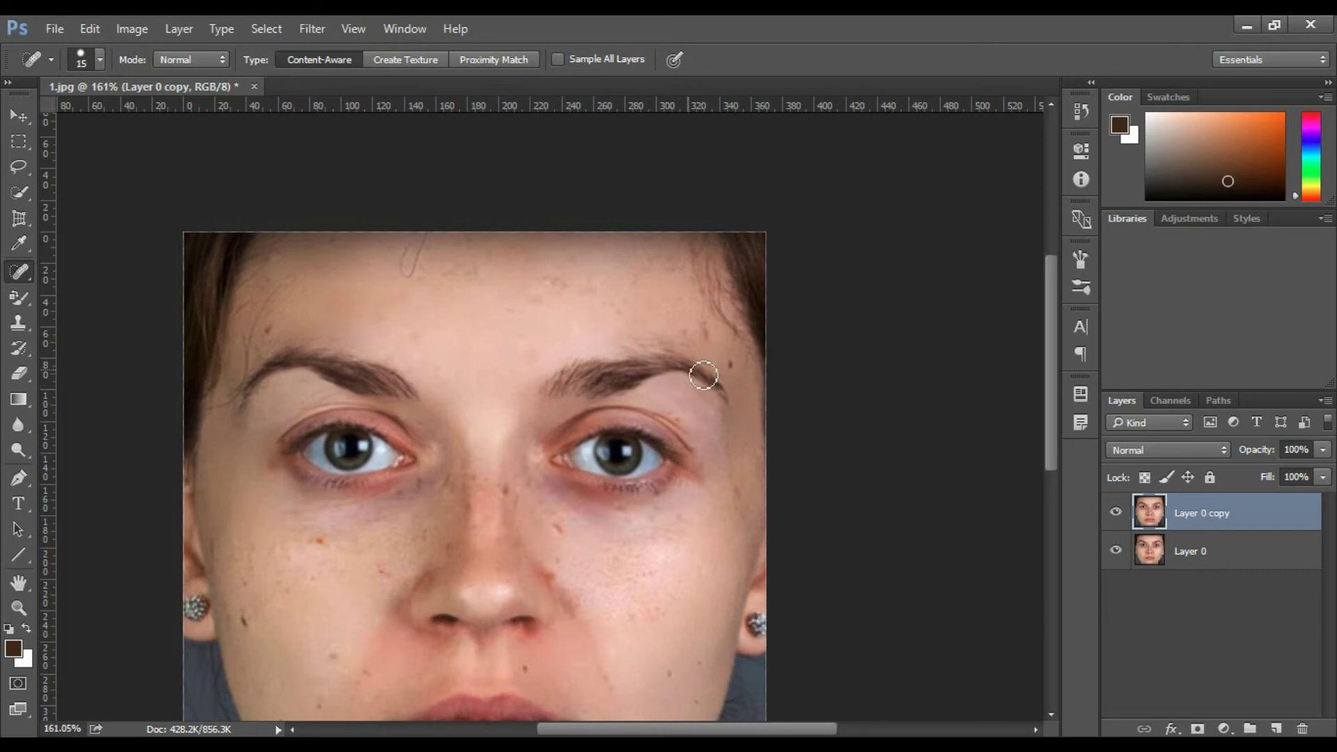
{"action": "left_click", "coordinate": [730, 363]}
{"action": "key", "text": "bracketleft"}
{"action": "left_click_drag", "start_coordinate": [705, 333], "coordinate": [684, 338]}
{"action": "mouse_move", "coordinate": [567, 293]}
{"action": "left_mouse_down"}
{"action": "mouse_move", "coordinate": [541, 295]}
{"action": "mouse_move", "coordinate": [516, 332]}
{"action": "mouse_move", "coordinate": [440, 358]}
{"action": "mouse_move", "coordinate": [415, 331]}
{"action": "left_mouse_up"}
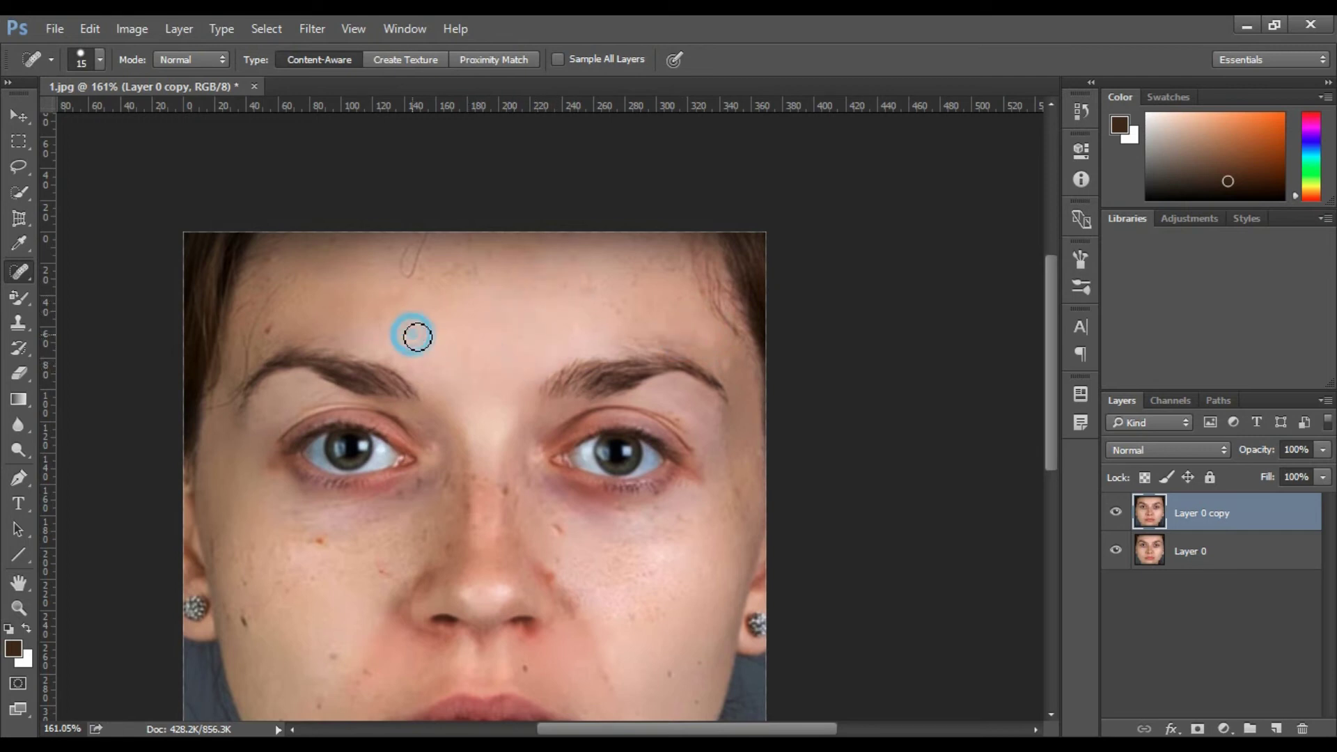
Heal seven blemishes across the cheek.
{"action": "scroll", "coordinate": [421, 358], "scroll_direction": "up", "scroll_amount": 1}
{"action": "left_click_drag", "start_coordinate": [369, 424], "coordinate": [442, 191]}
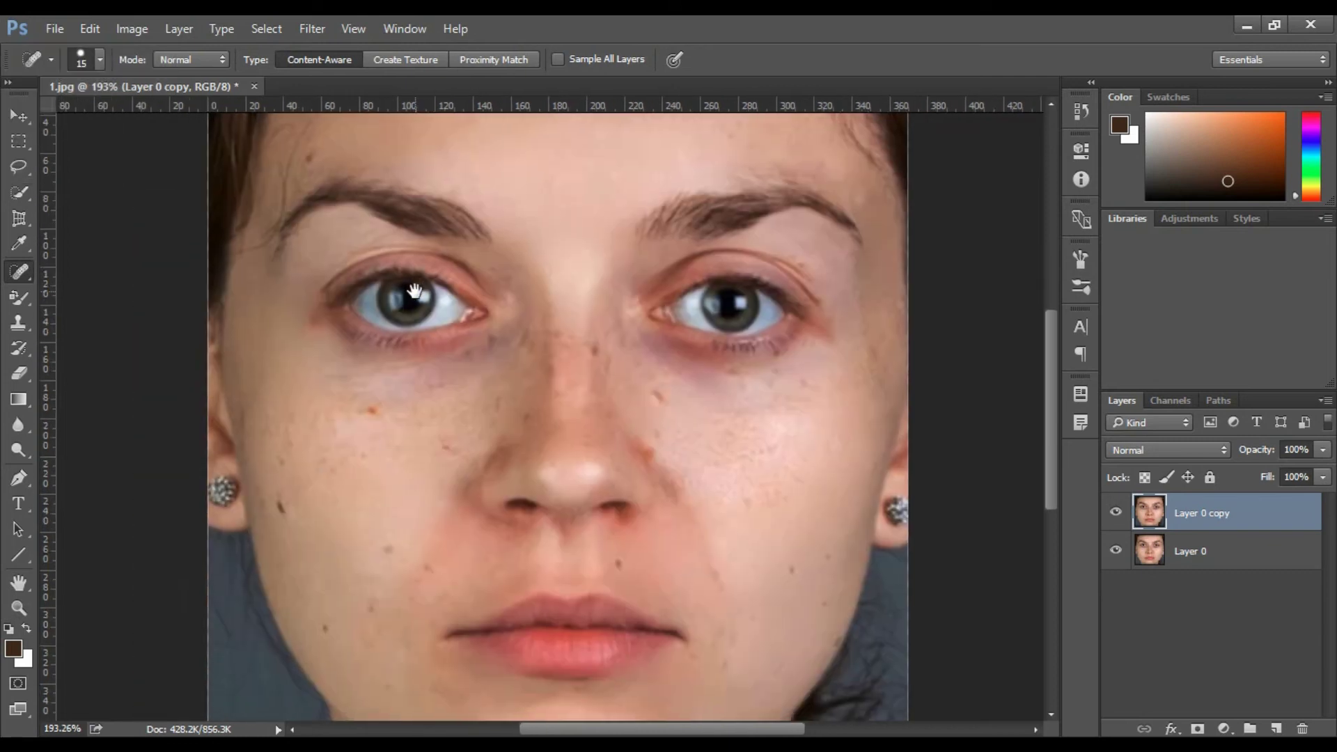
{"action": "left_click", "coordinate": [372, 352]}
{"action": "left_click", "coordinate": [448, 379]}
{"action": "left_click", "coordinate": [395, 485]}
{"action": "left_click", "coordinate": [374, 542]}
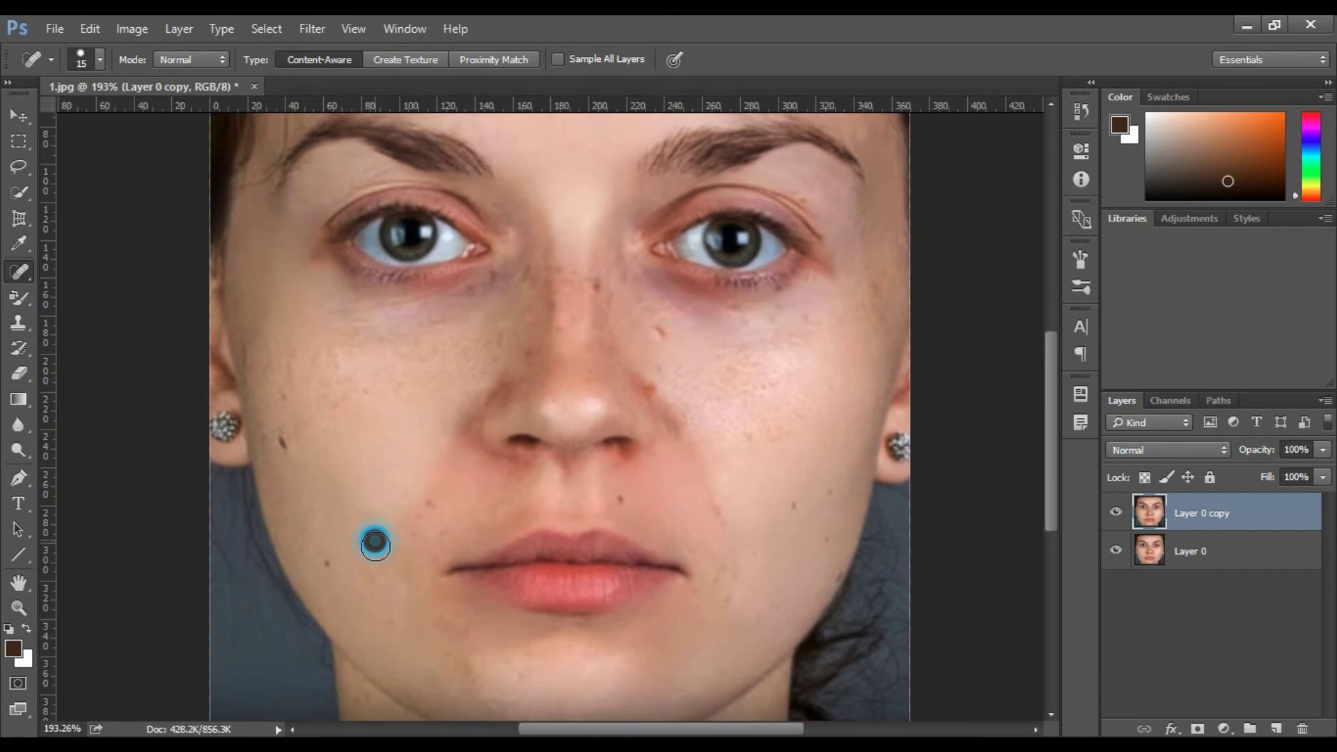
{"action": "left_click", "coordinate": [327, 564]}
{"action": "left_click", "coordinate": [284, 440]}
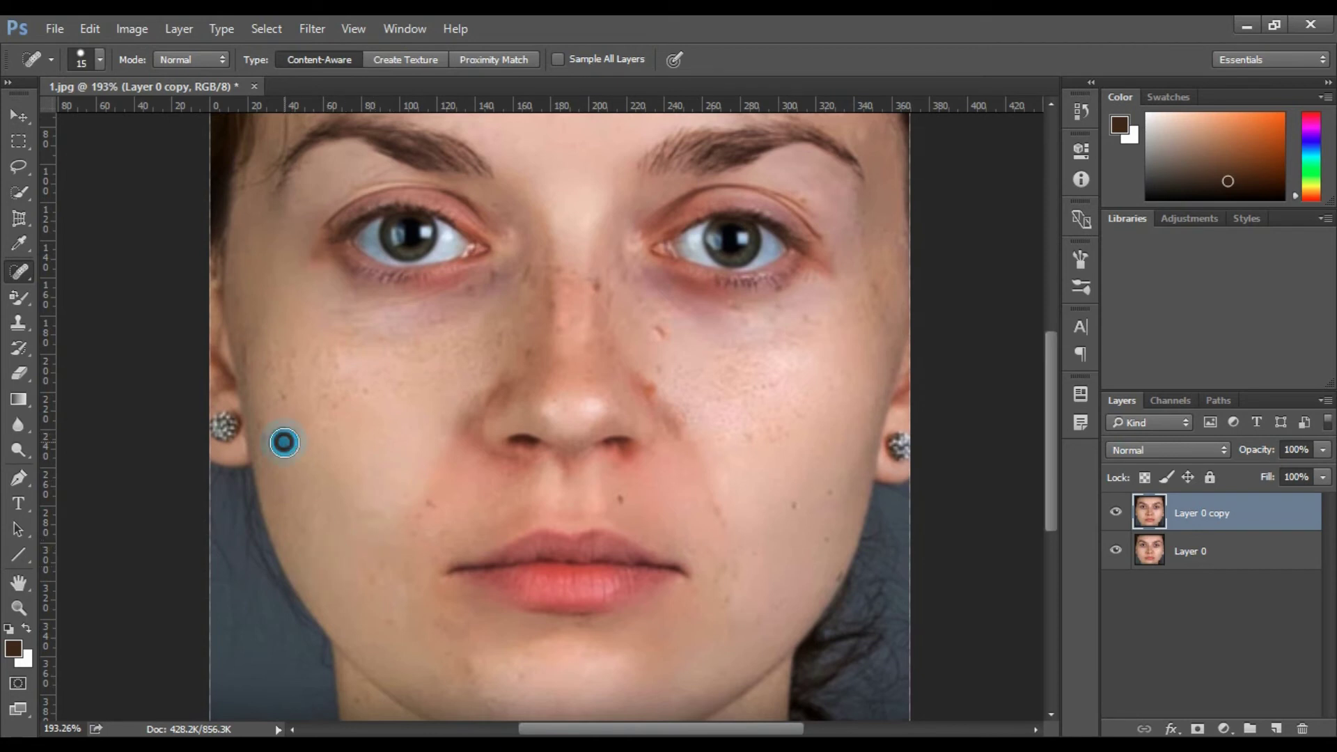
{"action": "left_click", "coordinate": [428, 504]}
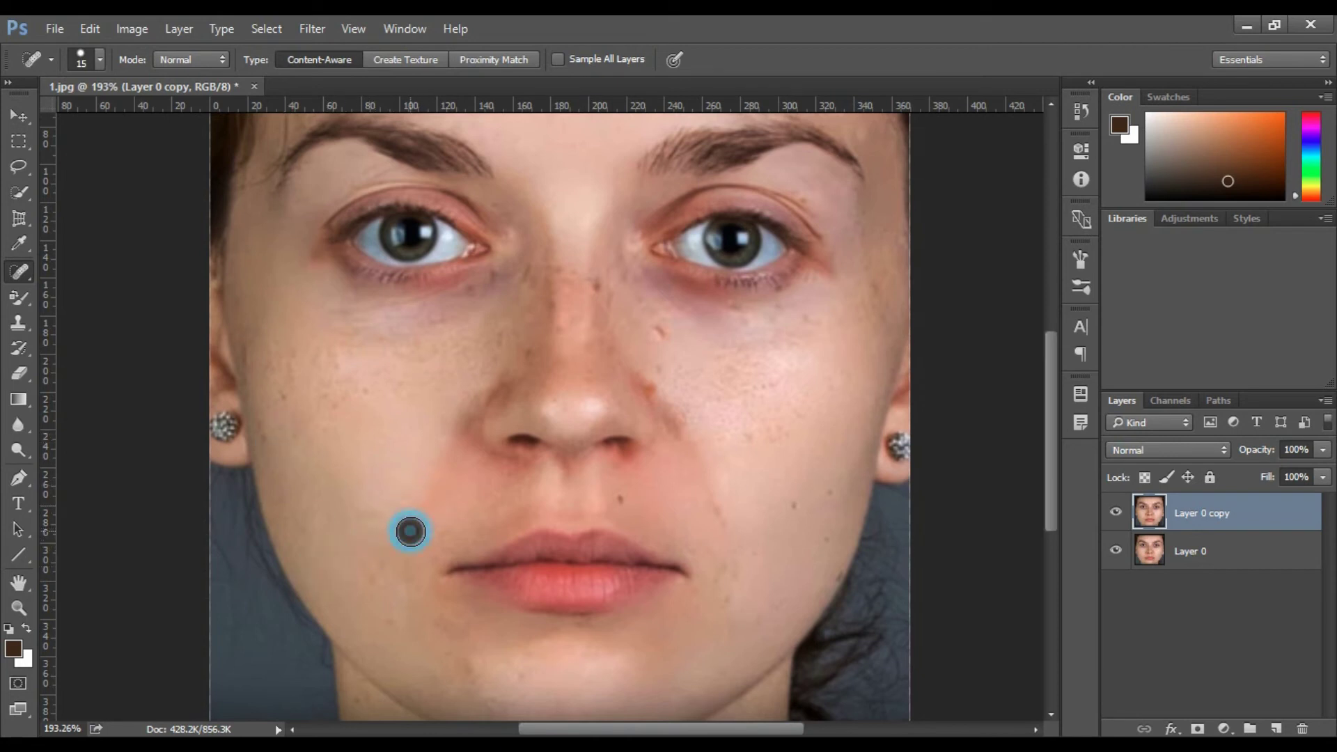
{"action": "left_click_drag", "start_coordinate": [412, 521], "coordinate": [373, 388]}
Heal the upper-lip blemish and four blemishes on the chin.
{"action": "left_click", "coordinate": [590, 358]}
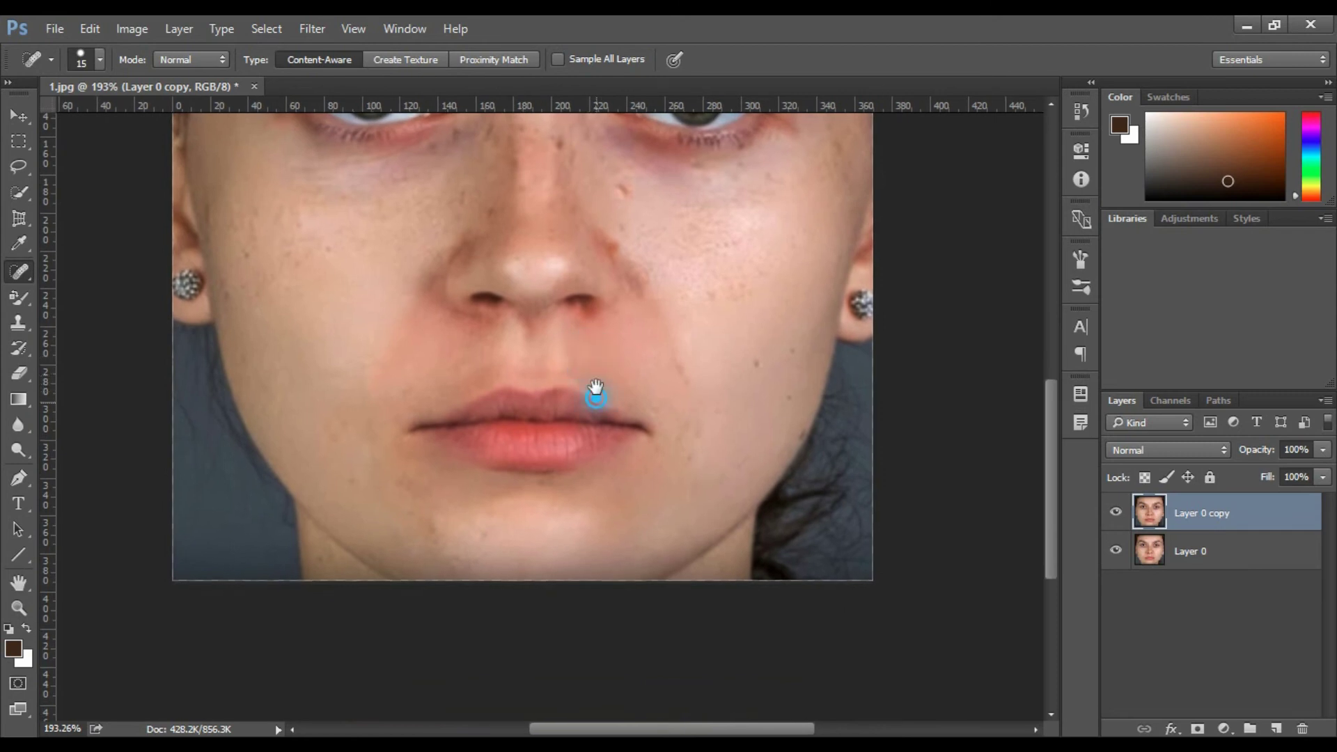
{"action": "left_click_drag", "start_coordinate": [564, 484], "coordinate": [549, 391]}
{"action": "left_click", "coordinate": [468, 445]}
{"action": "left_click", "coordinate": [415, 438]}
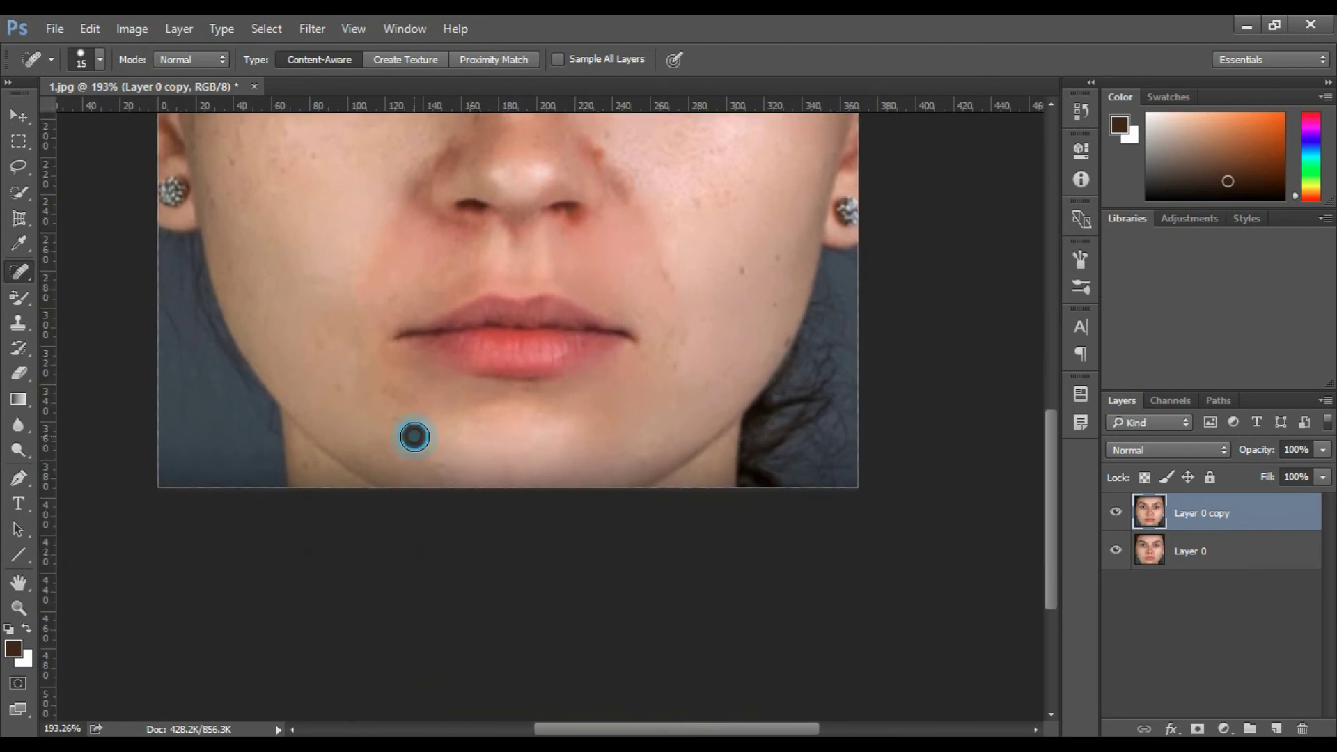
{"action": "left_click", "coordinate": [333, 392]}
{"action": "left_click", "coordinate": [307, 473]}
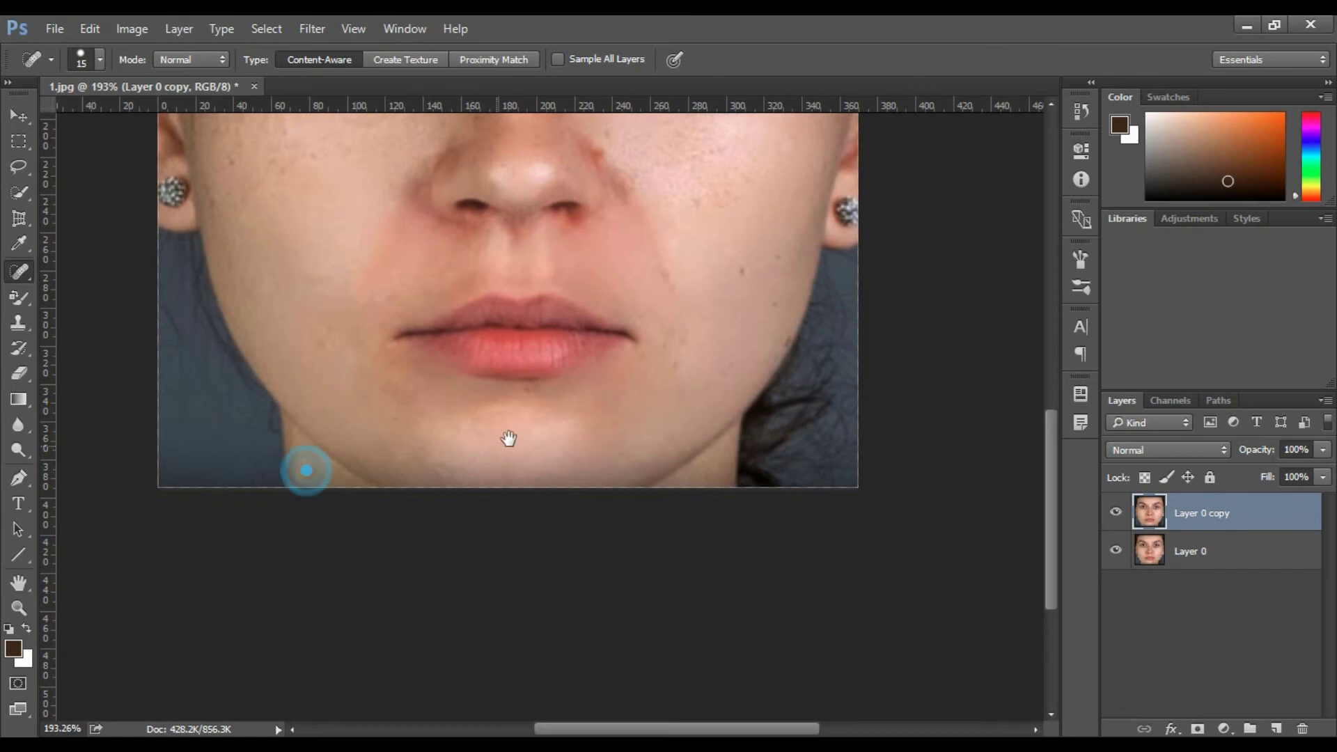
Heal blemishes on the other cheek, shrinking the brush for the smaller spots.
{"action": "left_click_drag", "start_coordinate": [606, 388], "coordinate": [421, 421]}
{"action": "left_click", "coordinate": [411, 338]}
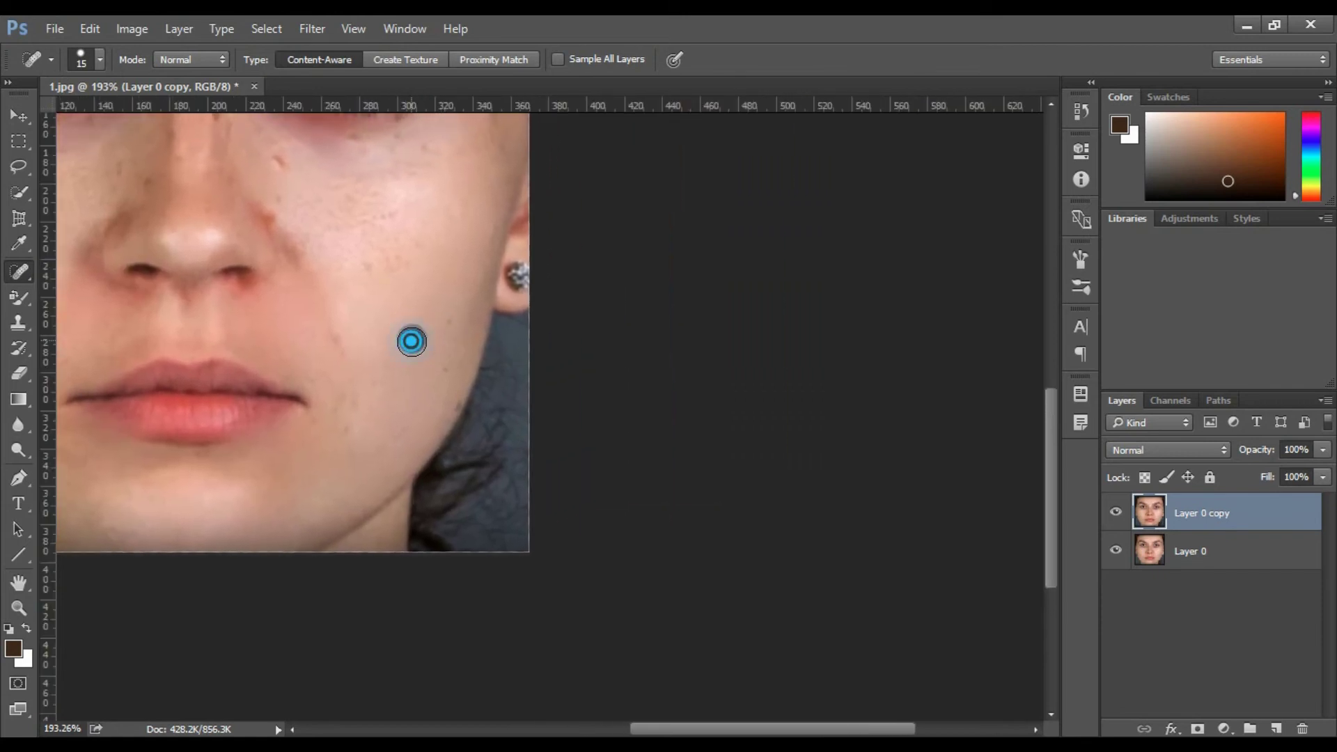
{"action": "left_click", "coordinate": [443, 319]}
{"action": "left_click", "coordinate": [446, 369]}
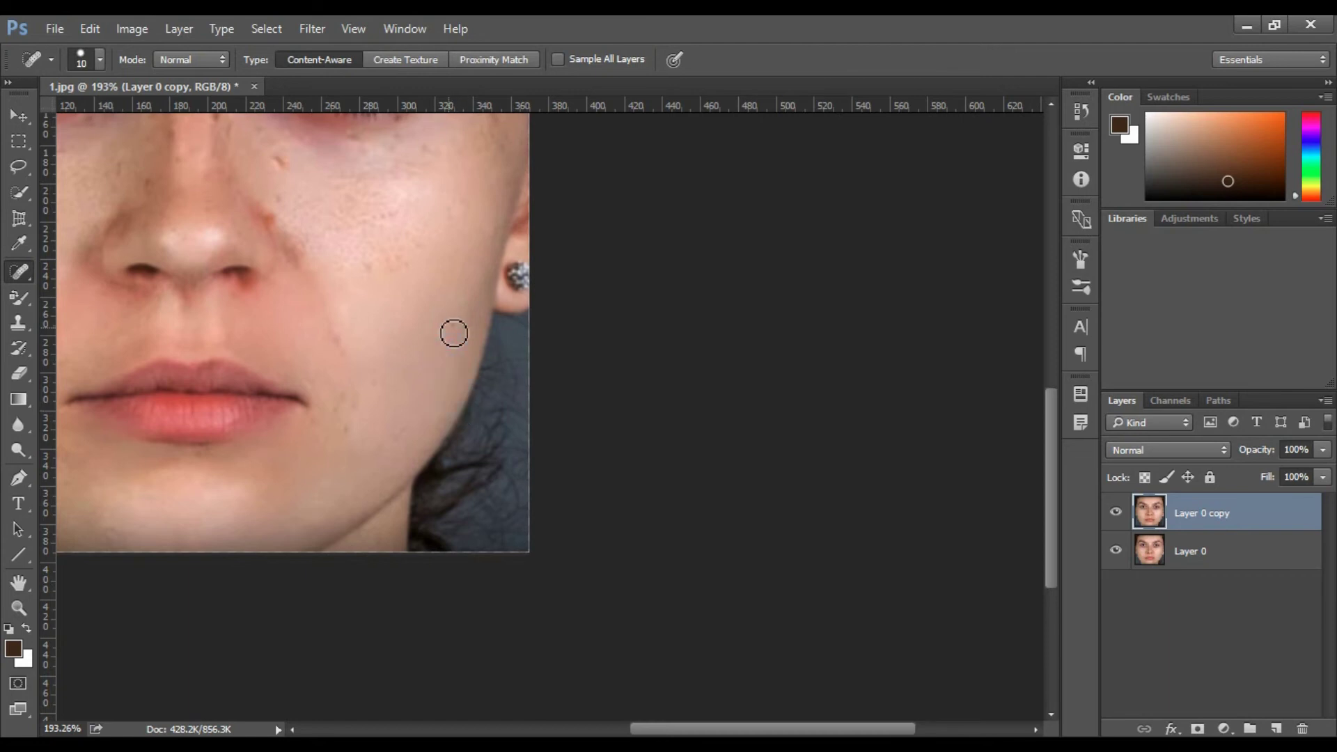
{"action": "key", "text": "bracketleft"}
{"action": "left_click", "coordinate": [387, 223]}
{"action": "left_click", "coordinate": [324, 217]}
Heal spots beside the nose, on the nose bridge, at the inner eye corner and under the eye.
{"action": "mouse_move", "coordinate": [318, 216]}
{"action": "left_mouse_down"}
{"action": "mouse_move", "coordinate": [361, 278]}
{"action": "mouse_move", "coordinate": [370, 262]}
{"action": "mouse_move", "coordinate": [424, 301]}
{"action": "left_mouse_up"}
{"action": "left_click", "coordinate": [327, 227]}
{"action": "left_click", "coordinate": [367, 276]}
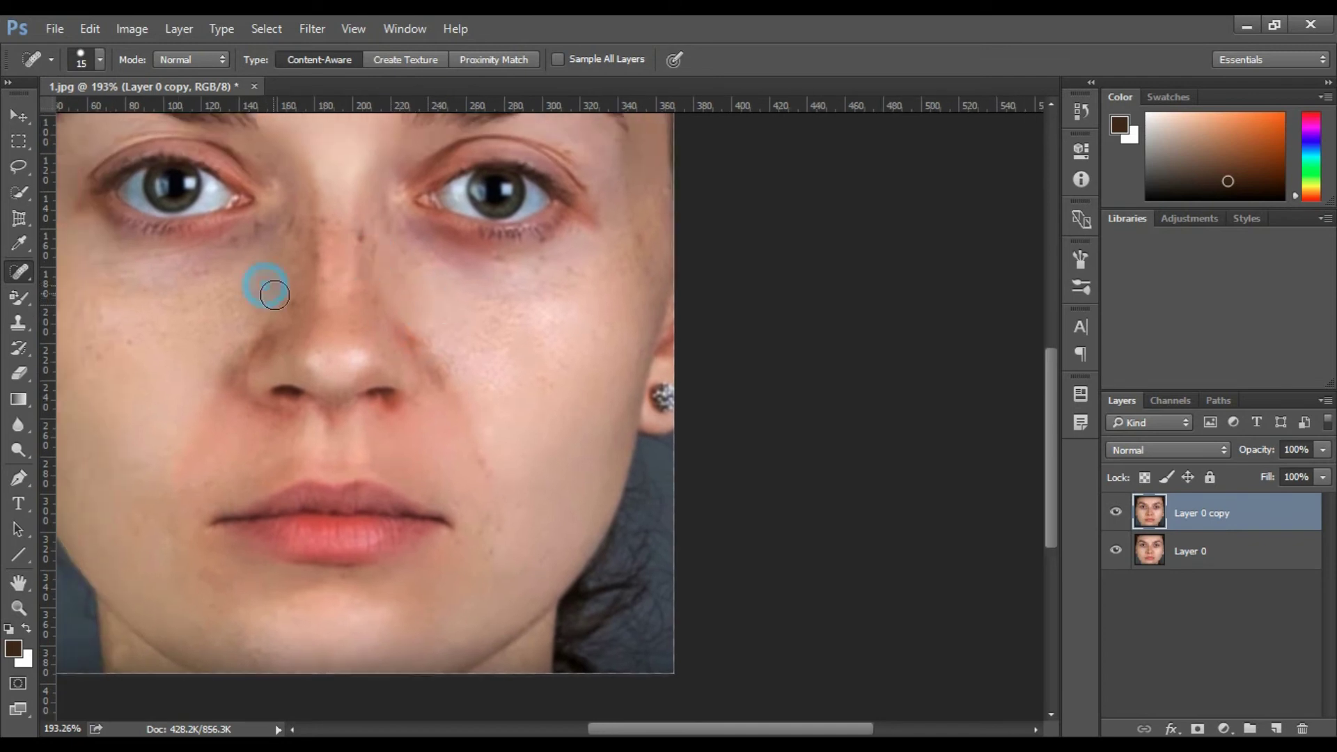
{"action": "left_click", "coordinate": [249, 307]}
{"action": "left_click", "coordinate": [363, 238]}
{"action": "left_click", "coordinate": [334, 218]}
{"action": "left_click", "coordinate": [287, 228]}
{"action": "left_click", "coordinate": [234, 245]}
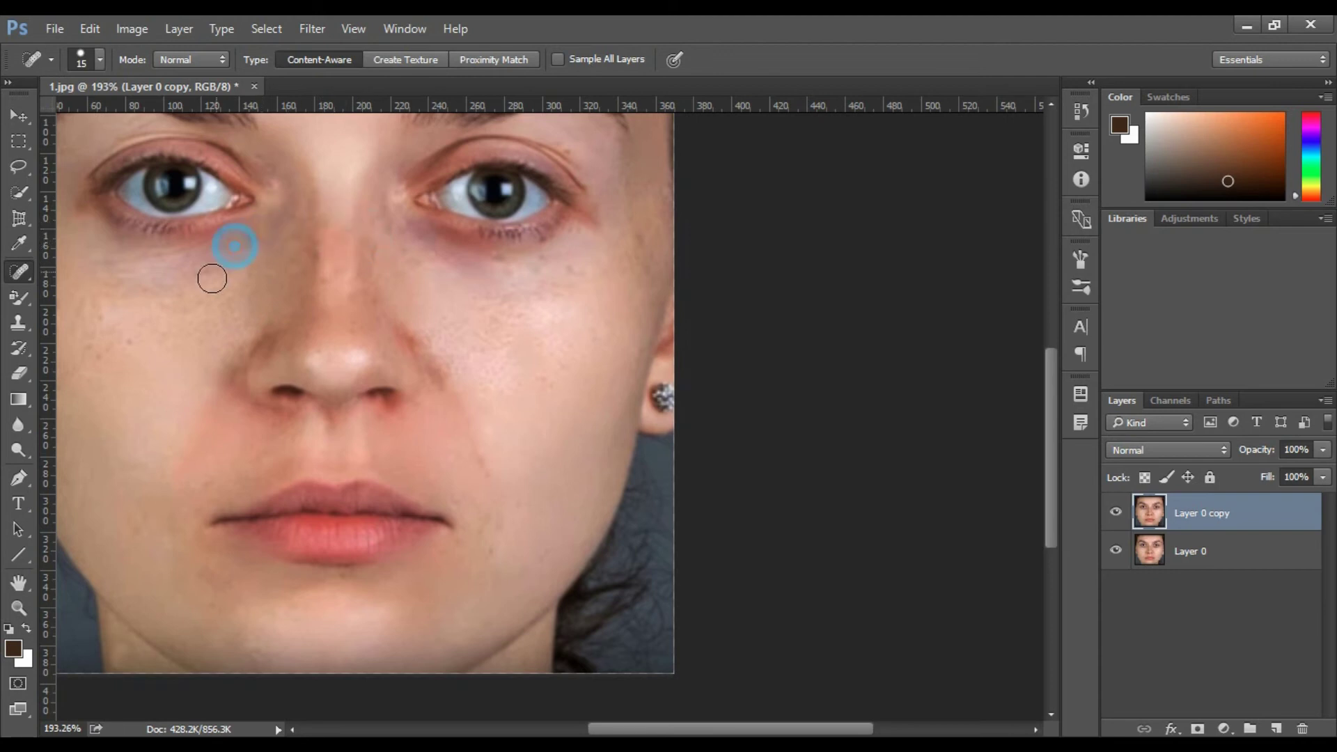
{"action": "left_click_drag", "start_coordinate": [196, 290], "coordinate": [365, 254]}
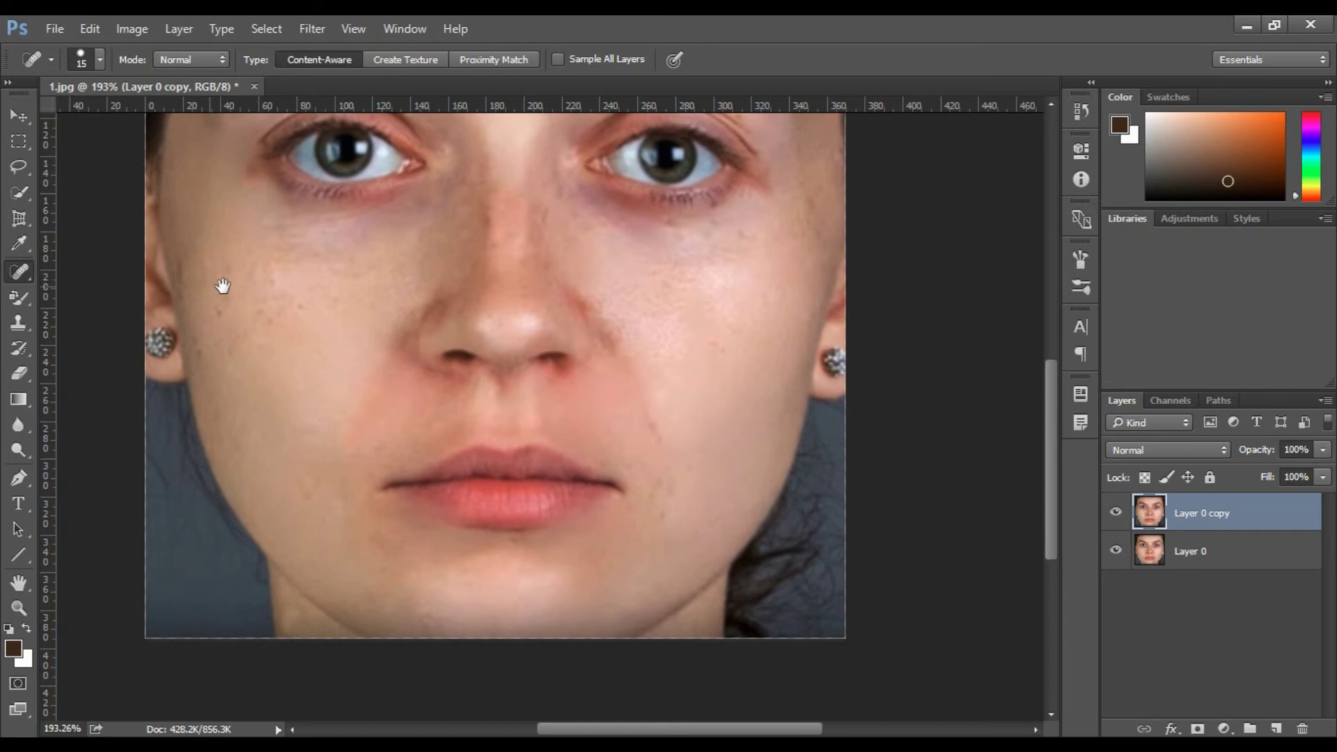
{"action": "left_click_drag", "start_coordinate": [224, 283], "coordinate": [380, 308]}
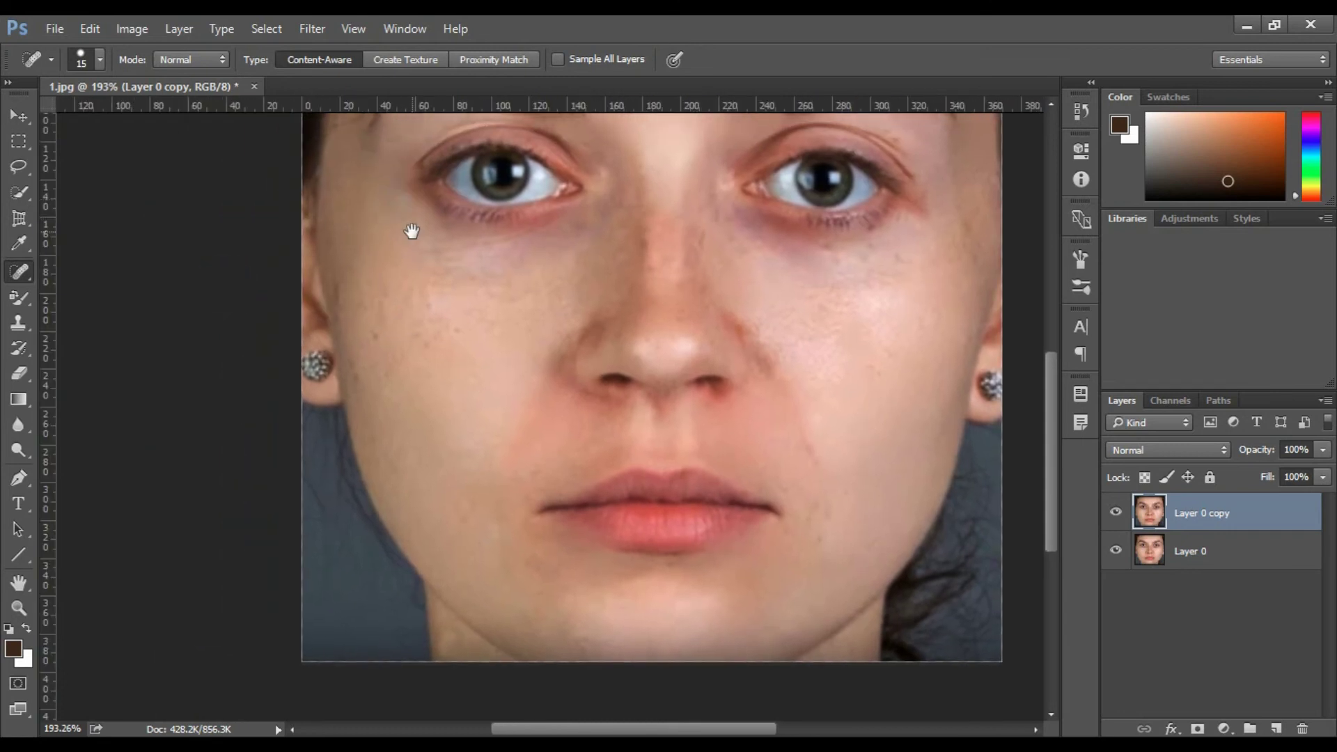
{"action": "left_click_drag", "start_coordinate": [413, 230], "coordinate": [454, 418]}
Heal forehead spots and a streak, shrinking the brush slightly.
{"action": "left_click", "coordinate": [449, 223]}
{"action": "left_click_drag", "start_coordinate": [449, 223], "coordinate": [462, 320]}
{"action": "left_click", "coordinate": [461, 264]}
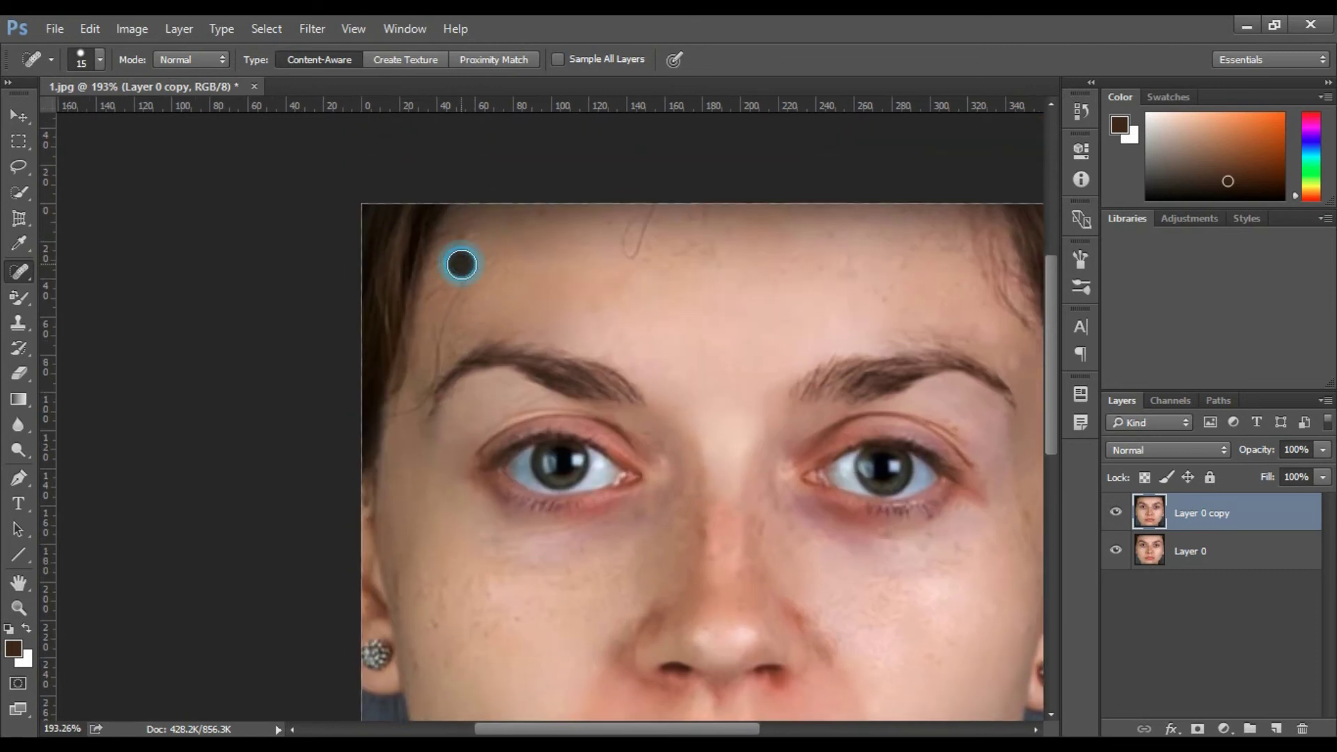
{"action": "key", "text": "bracketleft"}
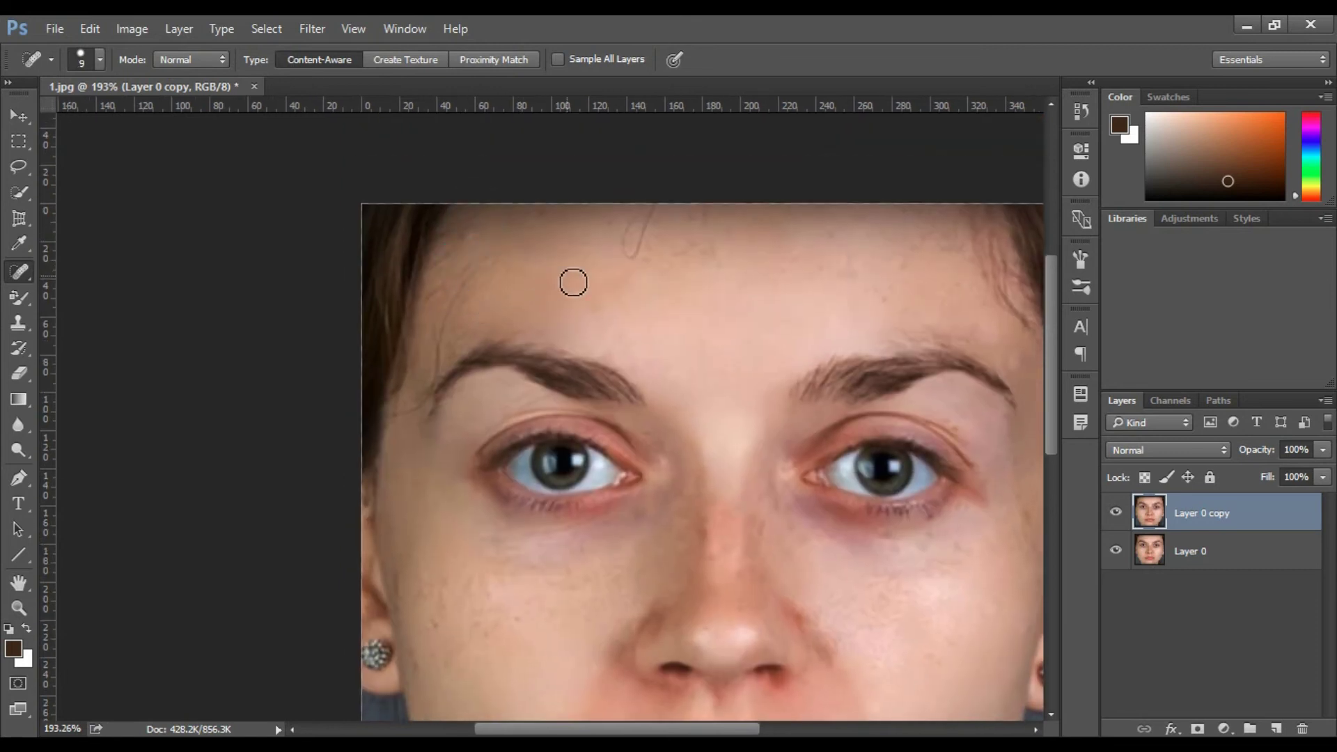
{"action": "left_click", "coordinate": [541, 212]}
{"action": "left_click_drag", "start_coordinate": [716, 299], "coordinate": [446, 335]}
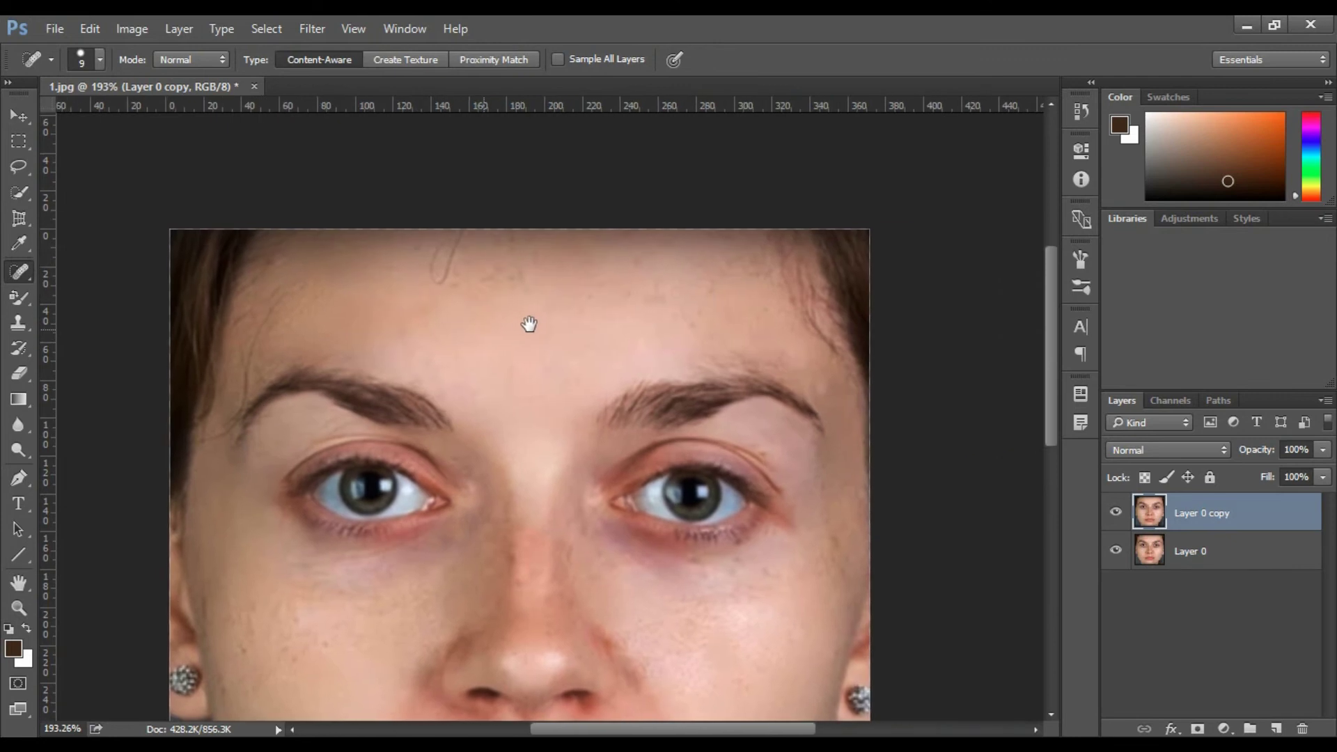
{"action": "left_click", "coordinate": [641, 264]}
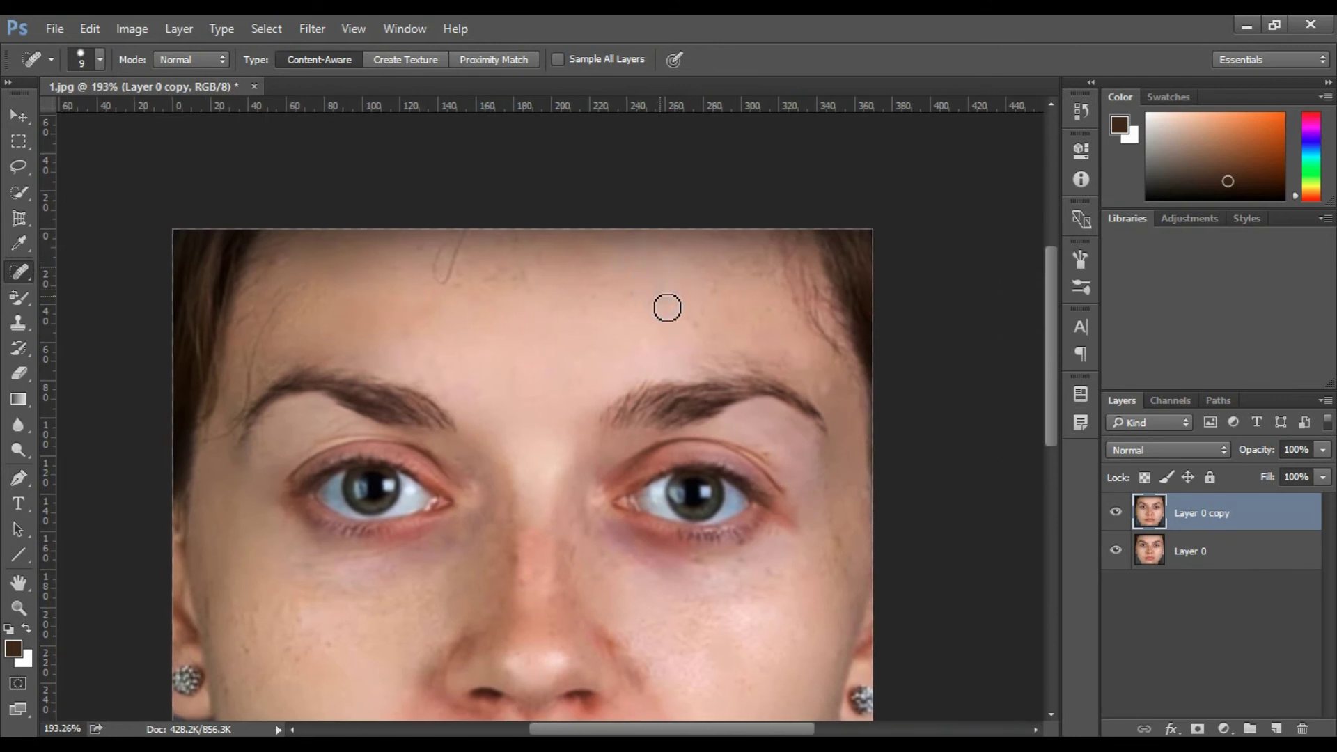
{"action": "left_click_drag", "start_coordinate": [630, 295], "coordinate": [525, 272]}
Heal more spots across the upper forehead and near the brows.
{"action": "left_click_drag", "start_coordinate": [675, 479], "coordinate": [610, 339]}
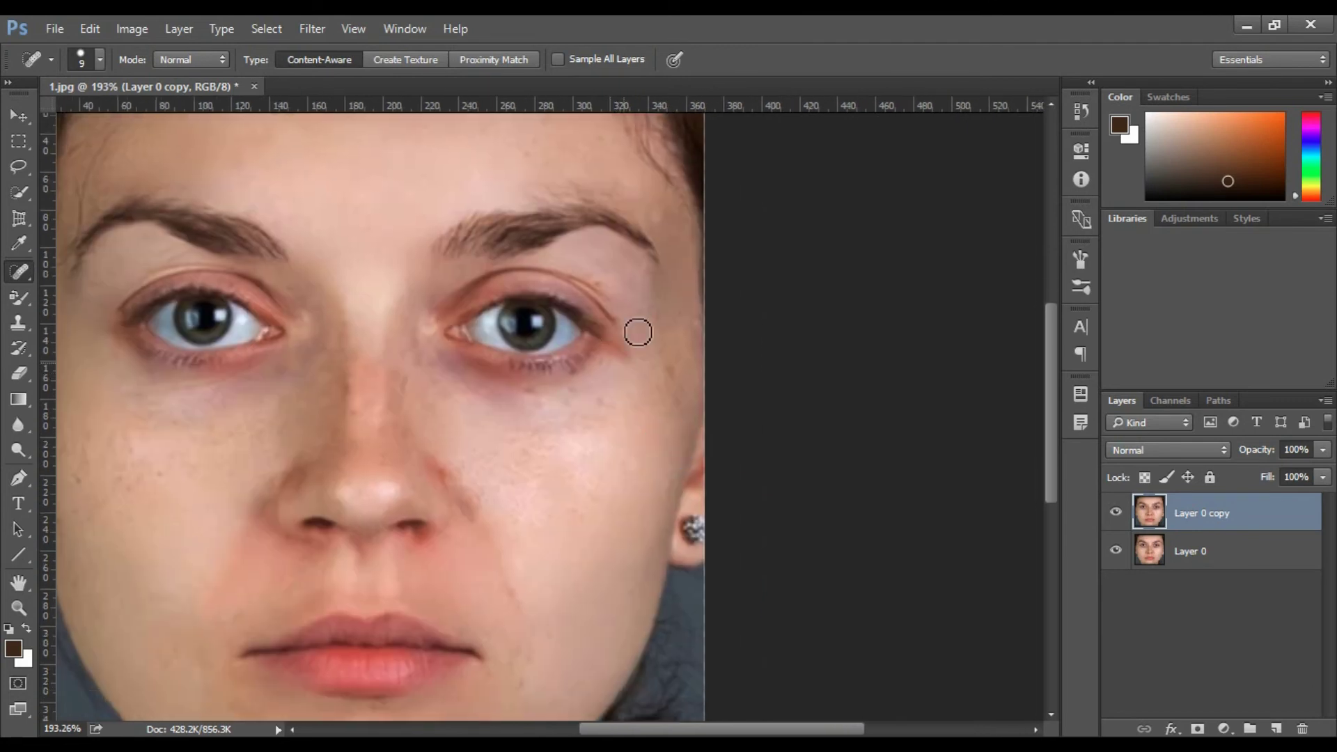
{"action": "left_click", "coordinate": [533, 150]}
{"action": "left_click_drag", "start_coordinate": [582, 150], "coordinate": [567, 278]}
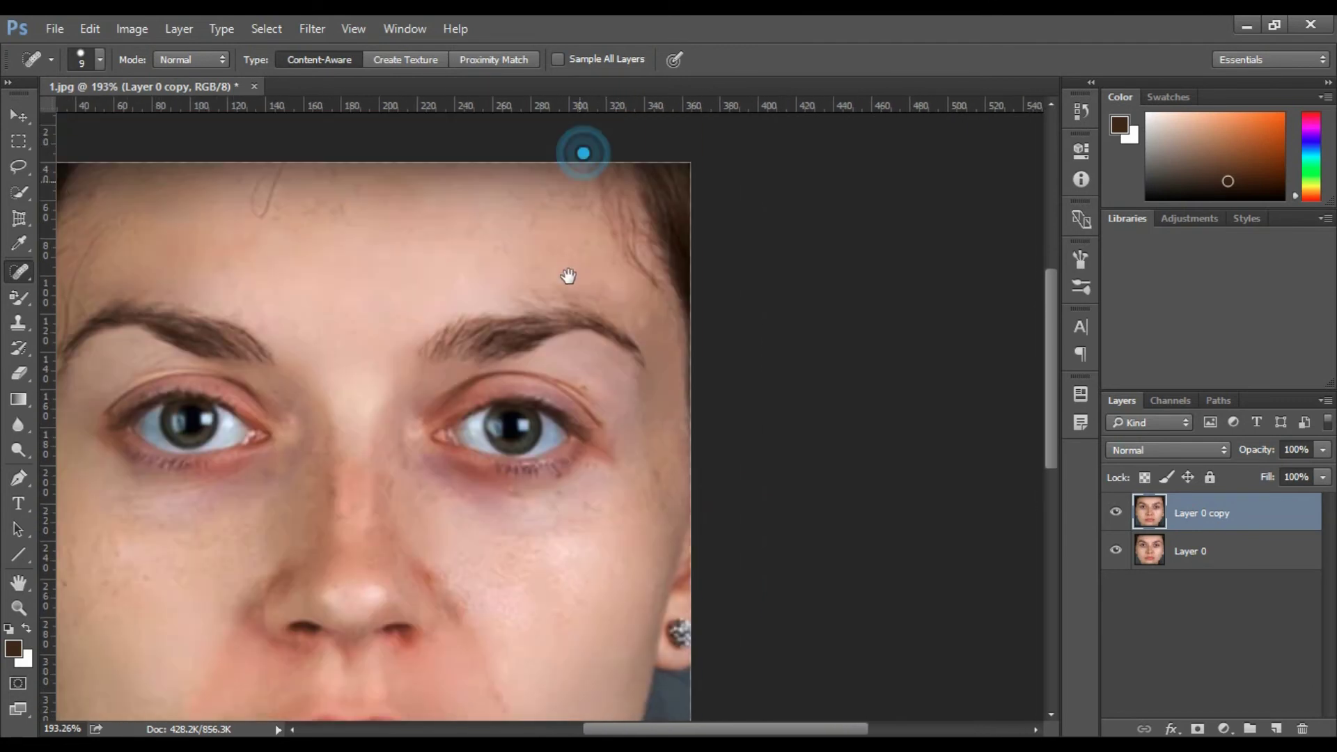
{"action": "left_click", "coordinate": [590, 276]}
{"action": "left_click", "coordinate": [539, 250]}
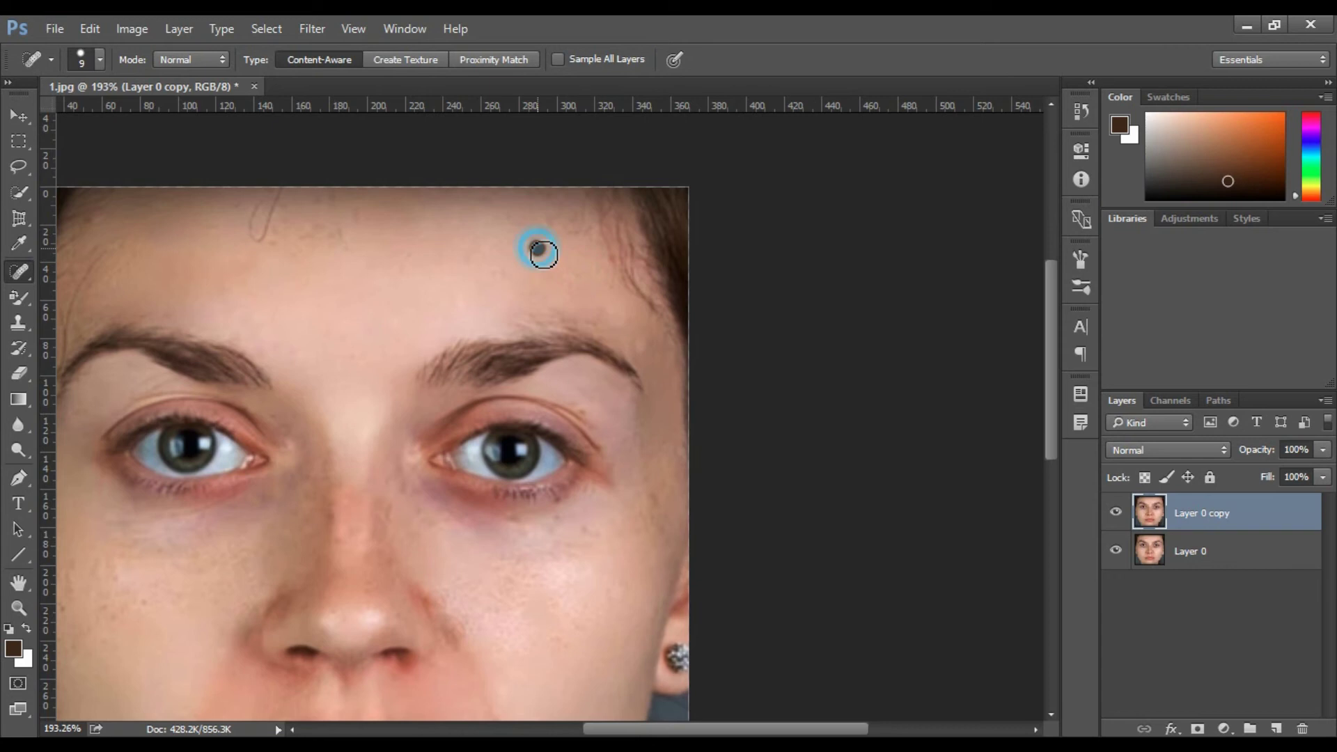
{"action": "left_click", "coordinate": [534, 244]}
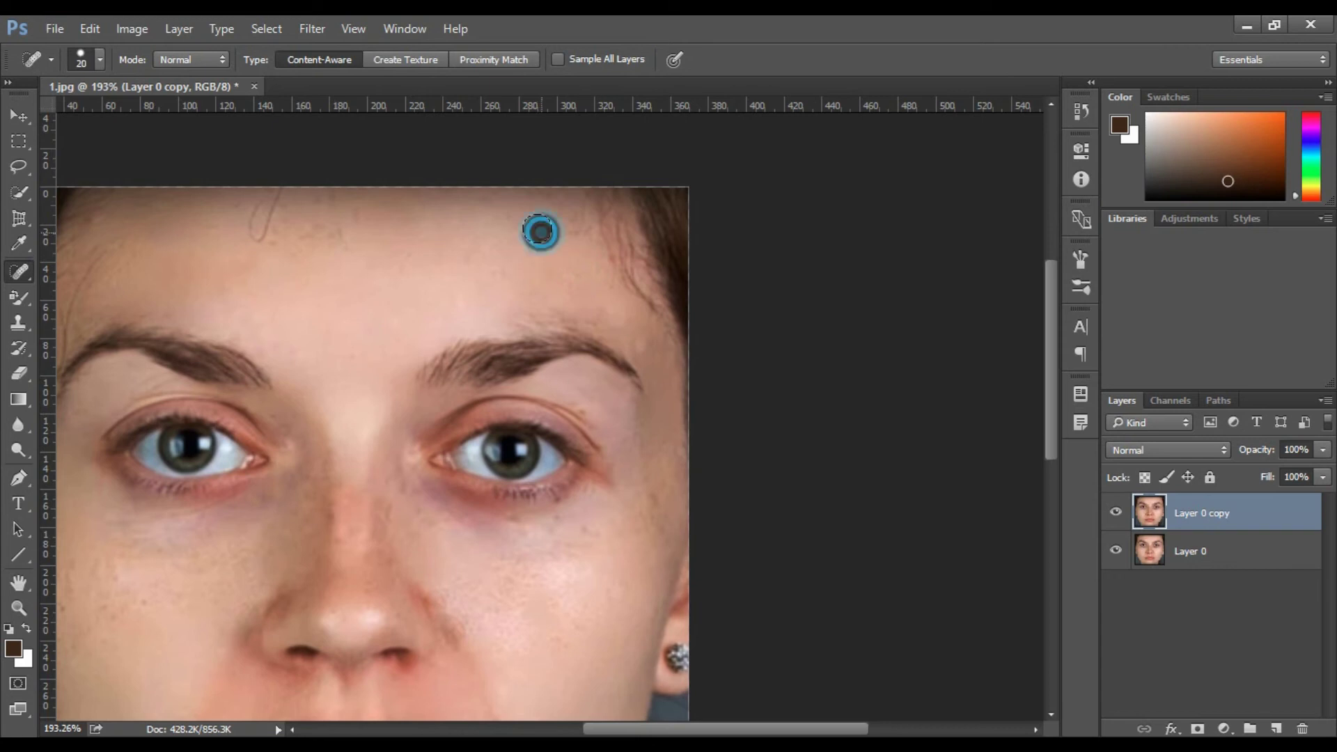
{"action": "left_click", "coordinate": [471, 247]}
{"action": "left_click_drag", "start_coordinate": [472, 246], "coordinate": [542, 260]}
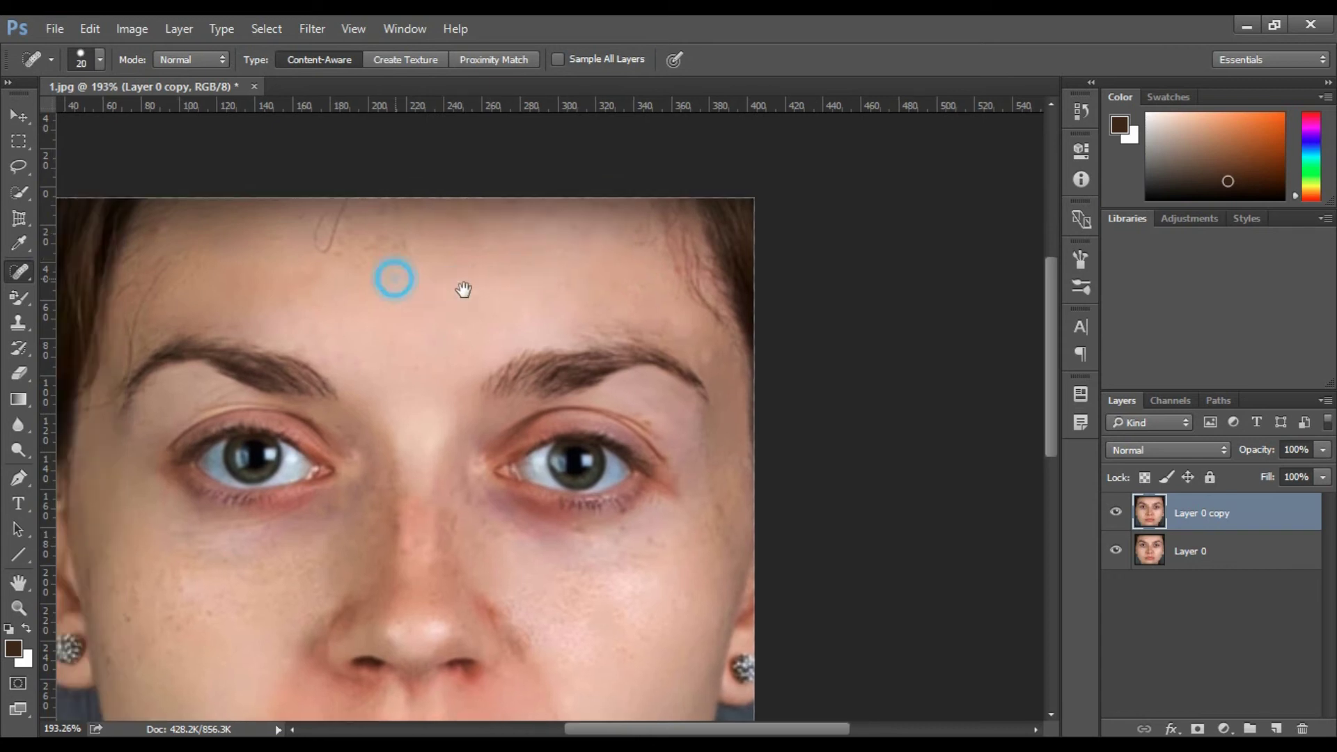
{"action": "left_click", "coordinate": [399, 253]}
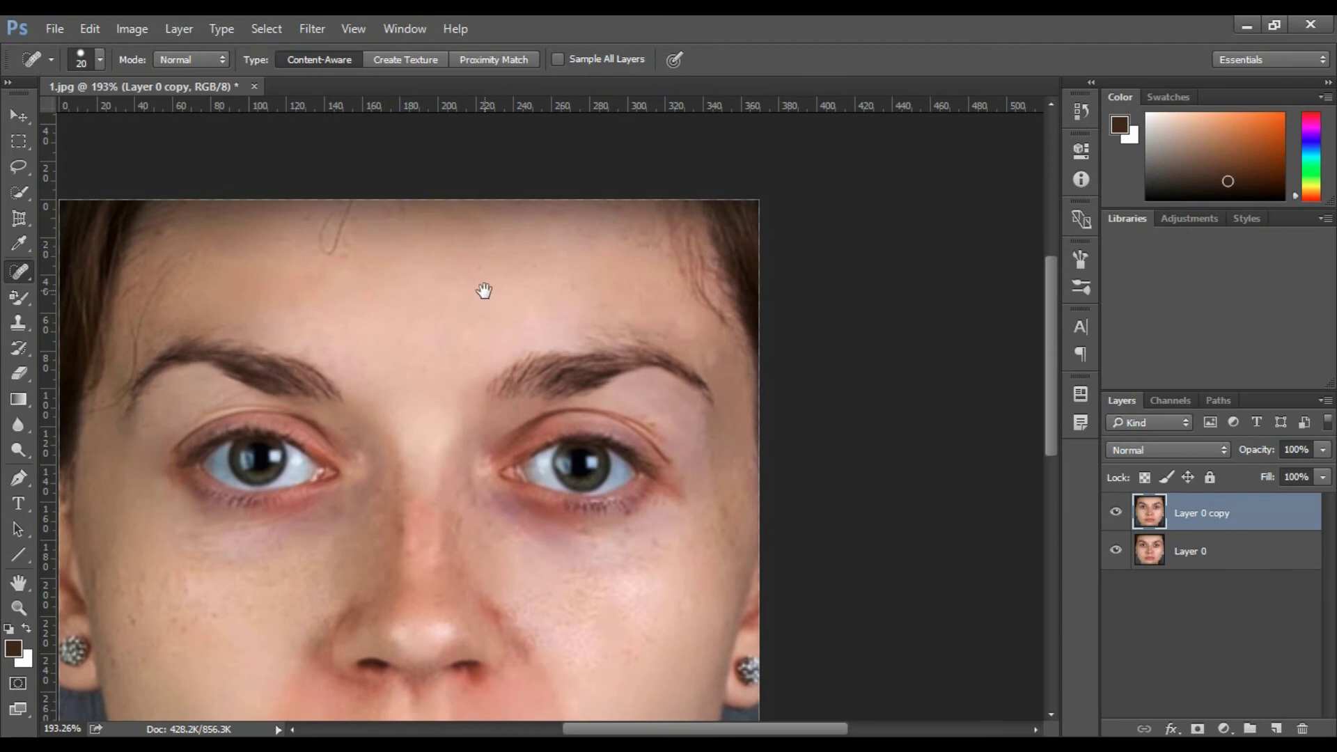
Heal three blemishes beside the mouth and one on the cheek.
{"action": "scroll", "coordinate": [464, 389], "scroll_direction": "down", "scroll_amount": 2}
{"action": "scroll", "coordinate": [454, 329], "scroll_direction": "down", "scroll_amount": 3}
{"action": "left_click_drag", "start_coordinate": [481, 441], "coordinate": [522, 374]}
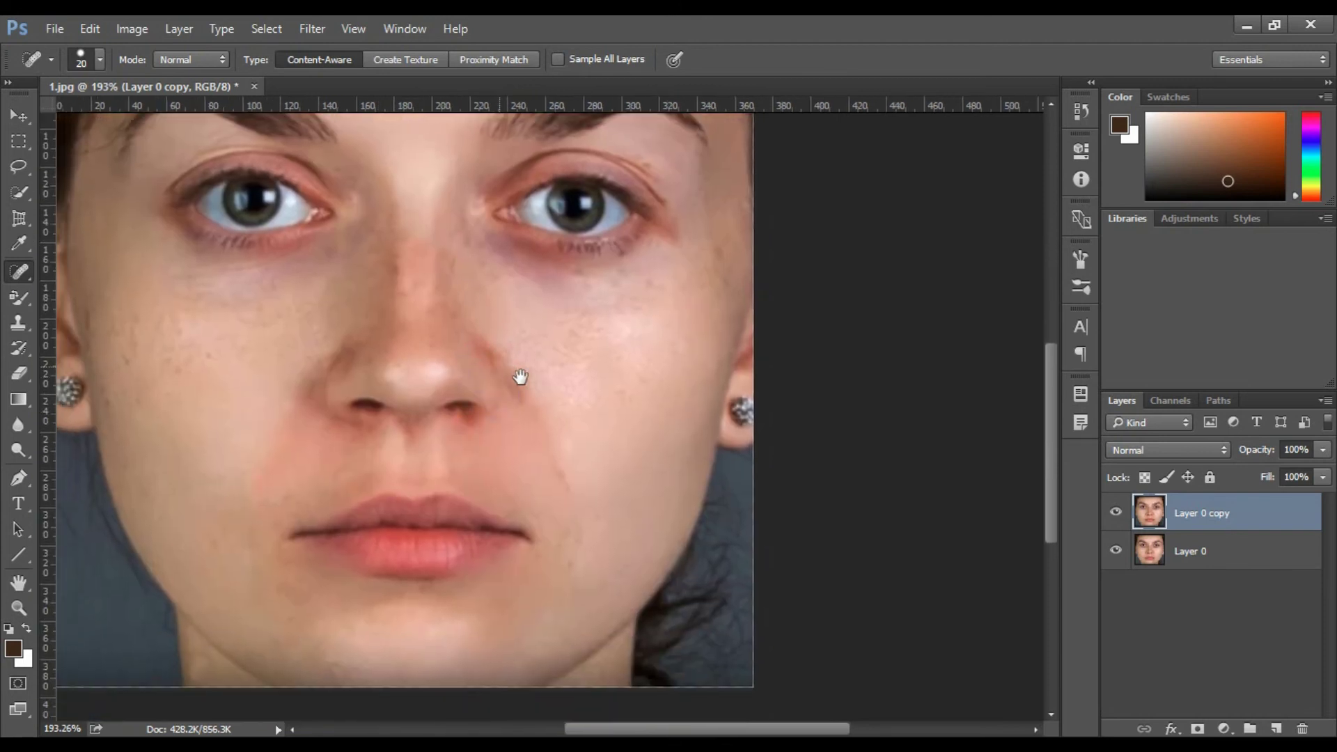
{"action": "left_click", "coordinate": [603, 428]}
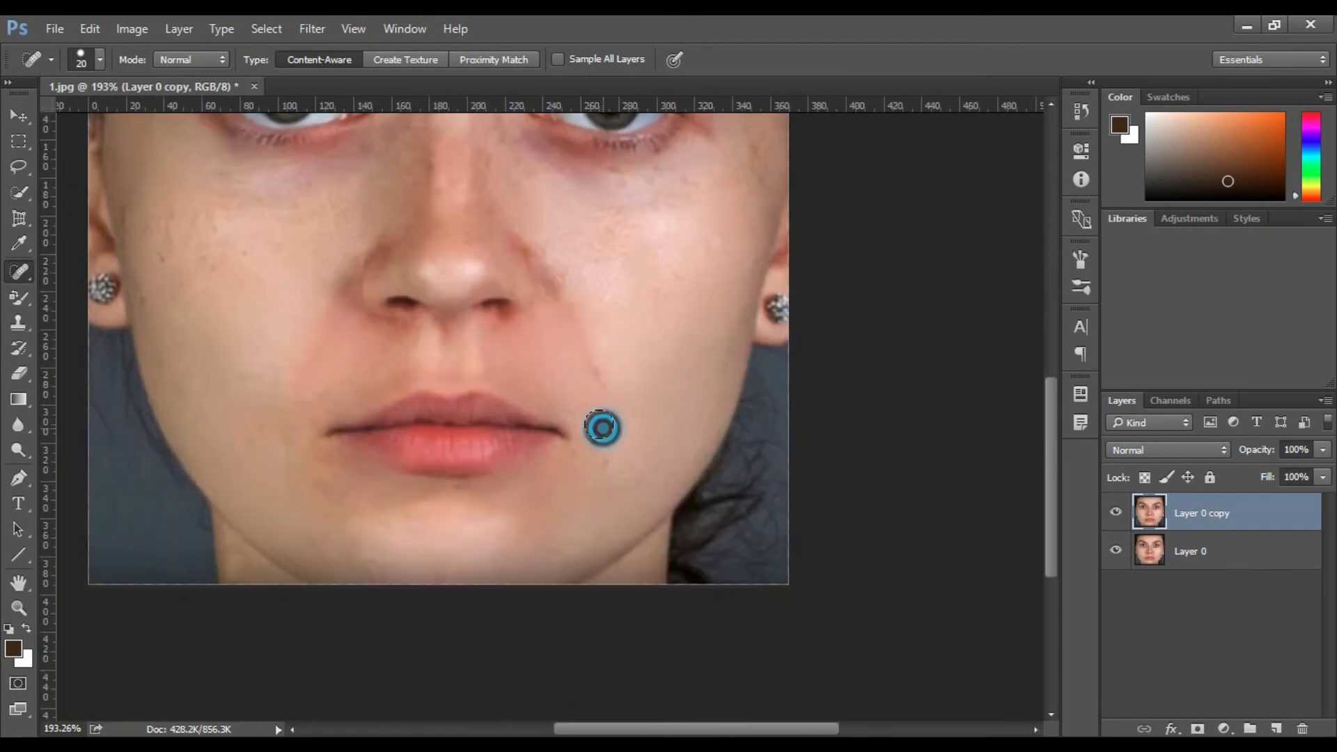
{"action": "left_click", "coordinate": [613, 463]}
{"action": "left_click", "coordinate": [661, 418]}
{"action": "left_click", "coordinate": [675, 358]}
Heal spots under the eye and near the outer eye corner.
{"action": "left_click_drag", "start_coordinate": [663, 376], "coordinate": [567, 493]}
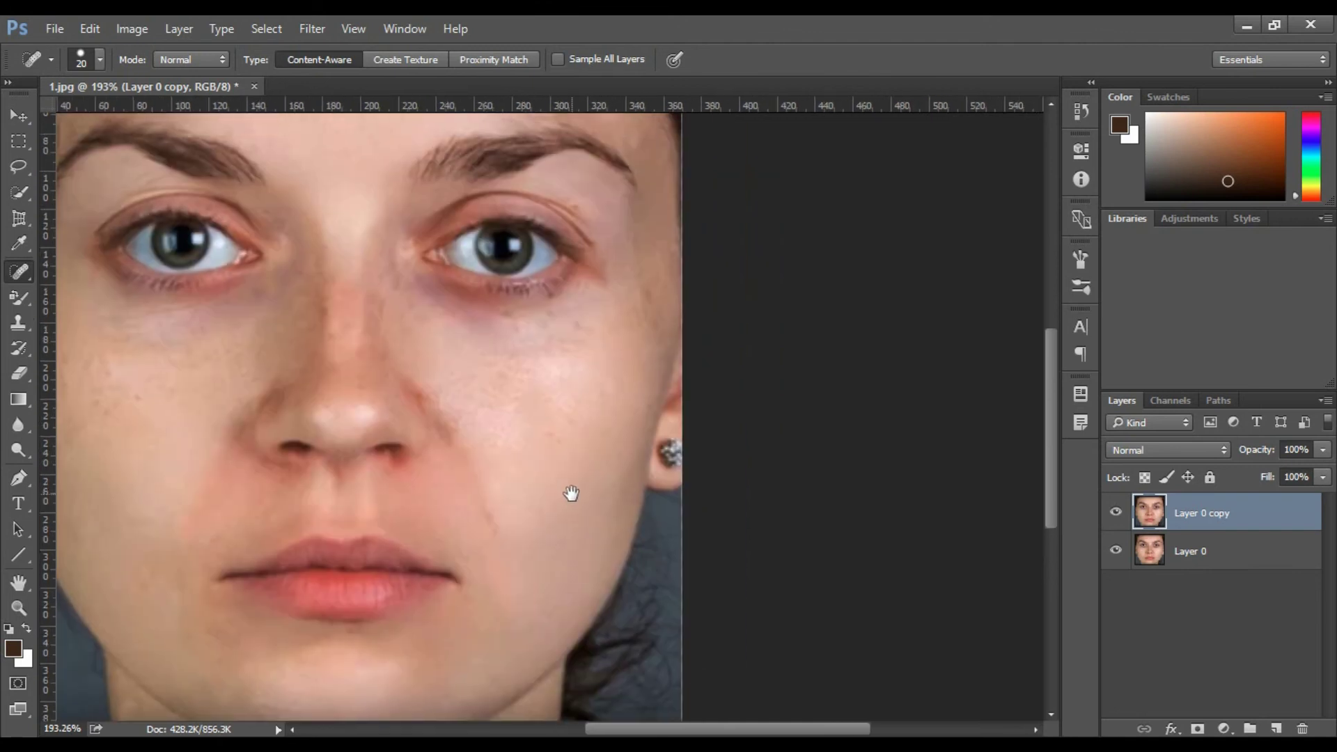
{"action": "left_click", "coordinate": [578, 328]}
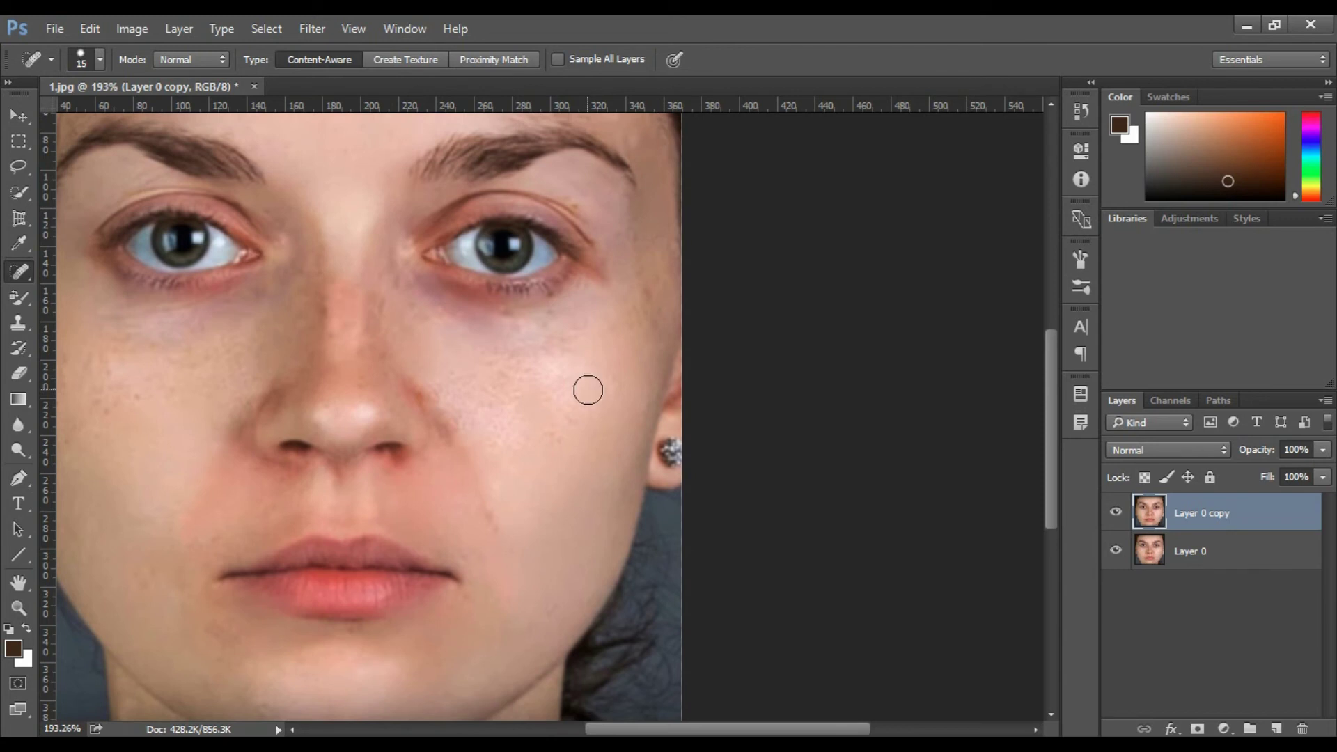
{"action": "left_click", "coordinate": [553, 312]}
{"action": "left_click", "coordinate": [513, 314]}
{"action": "left_click_drag", "start_coordinate": [613, 346], "coordinate": [531, 370]}
{"action": "left_click", "coordinate": [574, 323]}
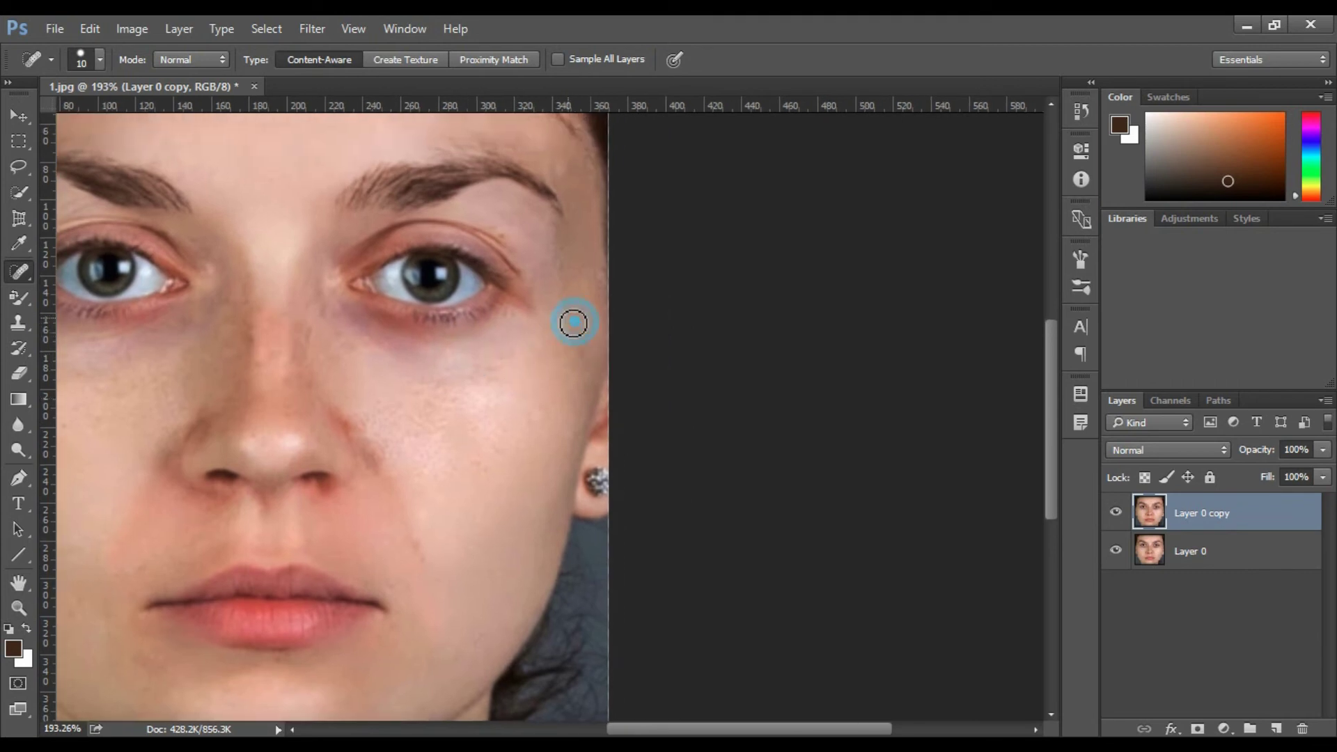
Heal three cheek spots near the ear, then zoom out to check the face.
{"action": "scroll", "coordinate": [556, 344], "scroll_direction": "down", "scroll_amount": 5}
{"action": "scroll", "coordinate": [472, 432], "scroll_direction": "up", "scroll_amount": 2}
{"action": "scroll", "coordinate": [462, 433], "scroll_direction": "up", "scroll_amount": 2}
{"action": "scroll", "coordinate": [454, 451], "scroll_direction": "up", "scroll_amount": 2}
{"action": "left_click_drag", "start_coordinate": [332, 498], "coordinate": [425, 441]}
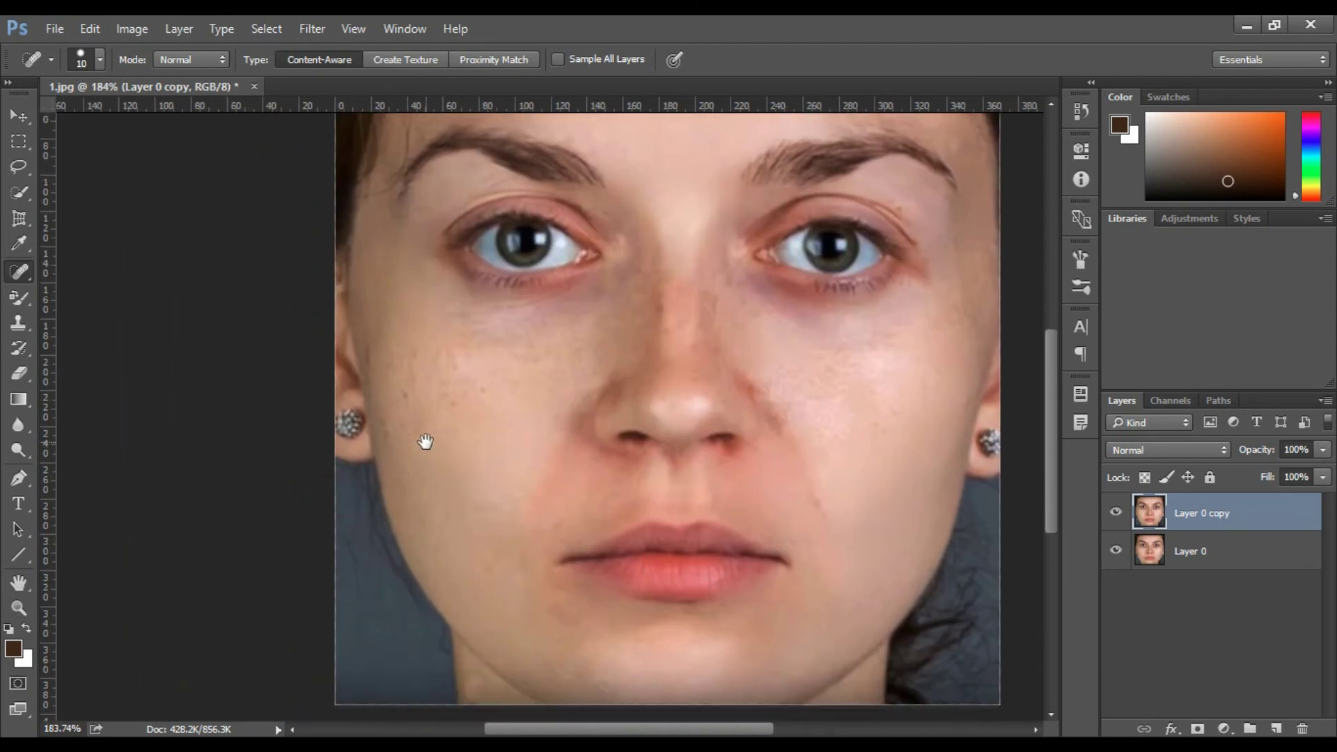
{"action": "left_click", "coordinate": [389, 430]}
{"action": "left_click", "coordinate": [476, 388]}
{"action": "left_click", "coordinate": [444, 391]}
{"action": "left_click_drag", "start_coordinate": [584, 446], "coordinate": [456, 447]}
{"action": "scroll", "coordinate": [488, 453], "scroll_direction": "down", "scroll_amount": 2}
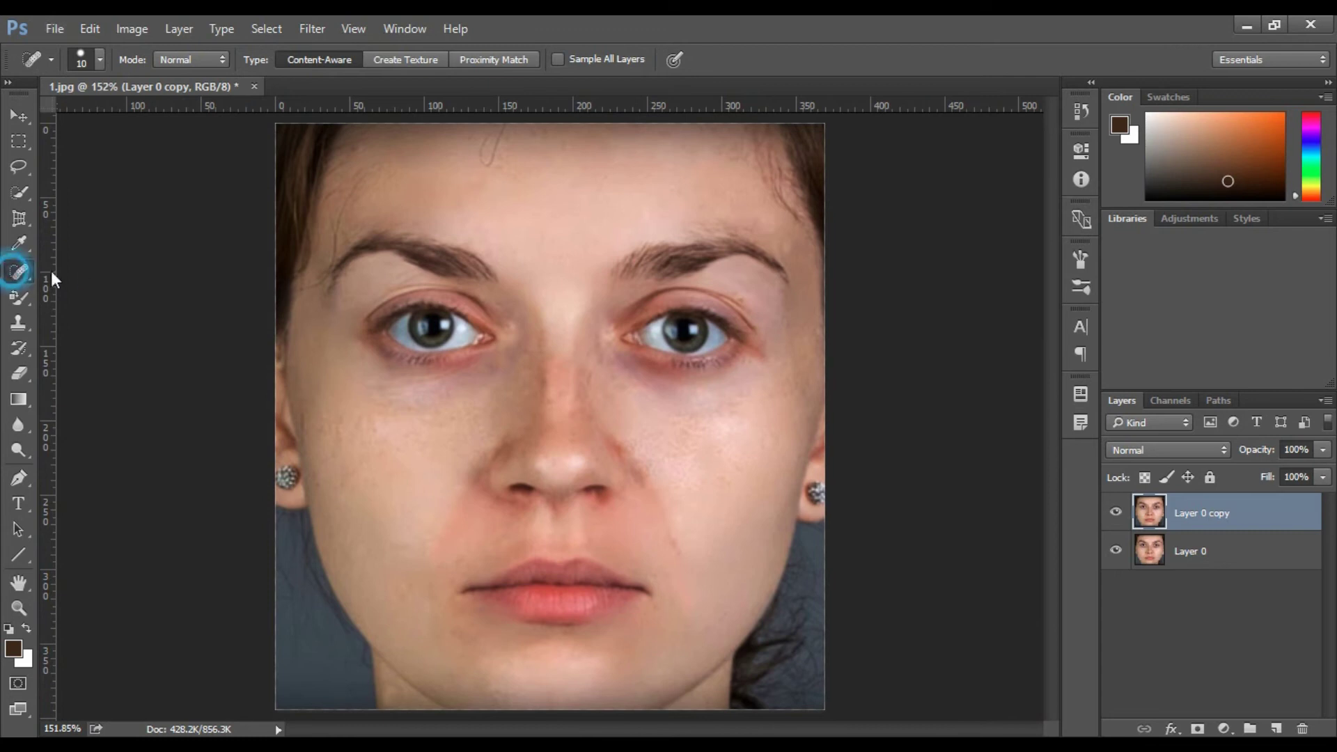
Set the Patch tool to patch from elsewhere and patch the forehead line with clean skin.
{"action": "left_click_drag", "start_coordinate": [28, 276], "coordinate": [99, 303]}
{"action": "left_click", "coordinate": [471, 250]}
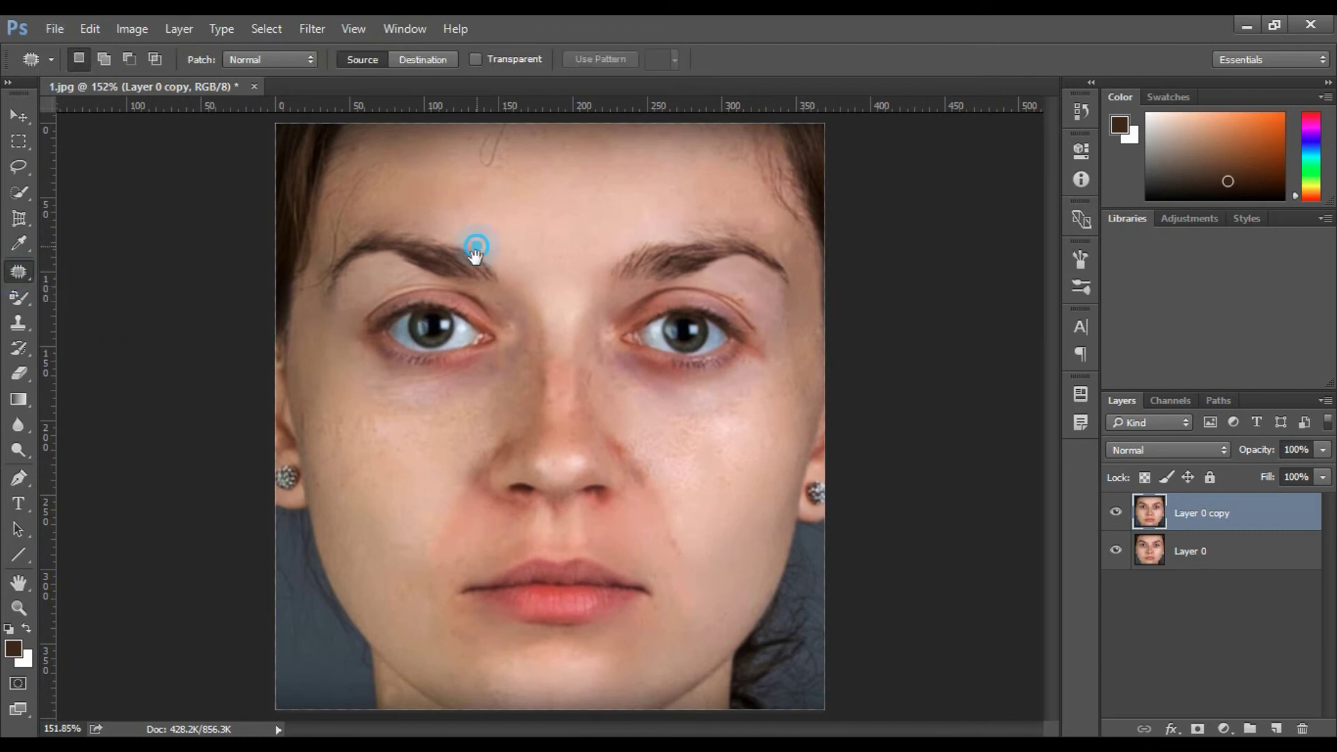
{"action": "scroll", "coordinate": [539, 304], "scroll_direction": "up", "scroll_amount": 3}
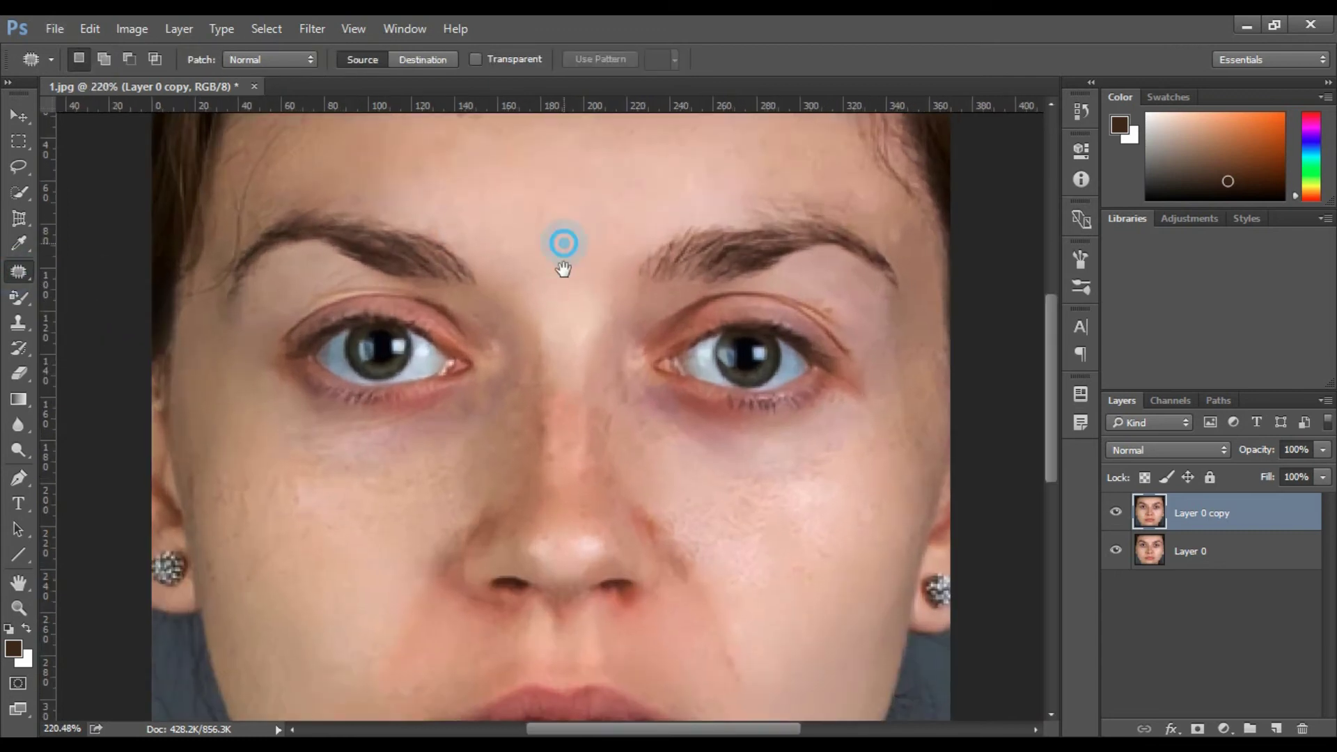
{"action": "scroll", "coordinate": [561, 245], "scroll_direction": "up", "scroll_amount": 2}
{"action": "mouse_move", "coordinate": [505, 256]}
{"action": "left_mouse_down"}
{"action": "mouse_move", "coordinate": [597, 307]}
{"action": "mouse_move", "coordinate": [657, 260]}
{"action": "mouse_move", "coordinate": [582, 236]}
{"action": "mouse_move", "coordinate": [517, 237]}
{"action": "mouse_move", "coordinate": [503, 254]}
{"action": "mouse_move", "coordinate": [558, 379]}
{"action": "left_mouse_up"}
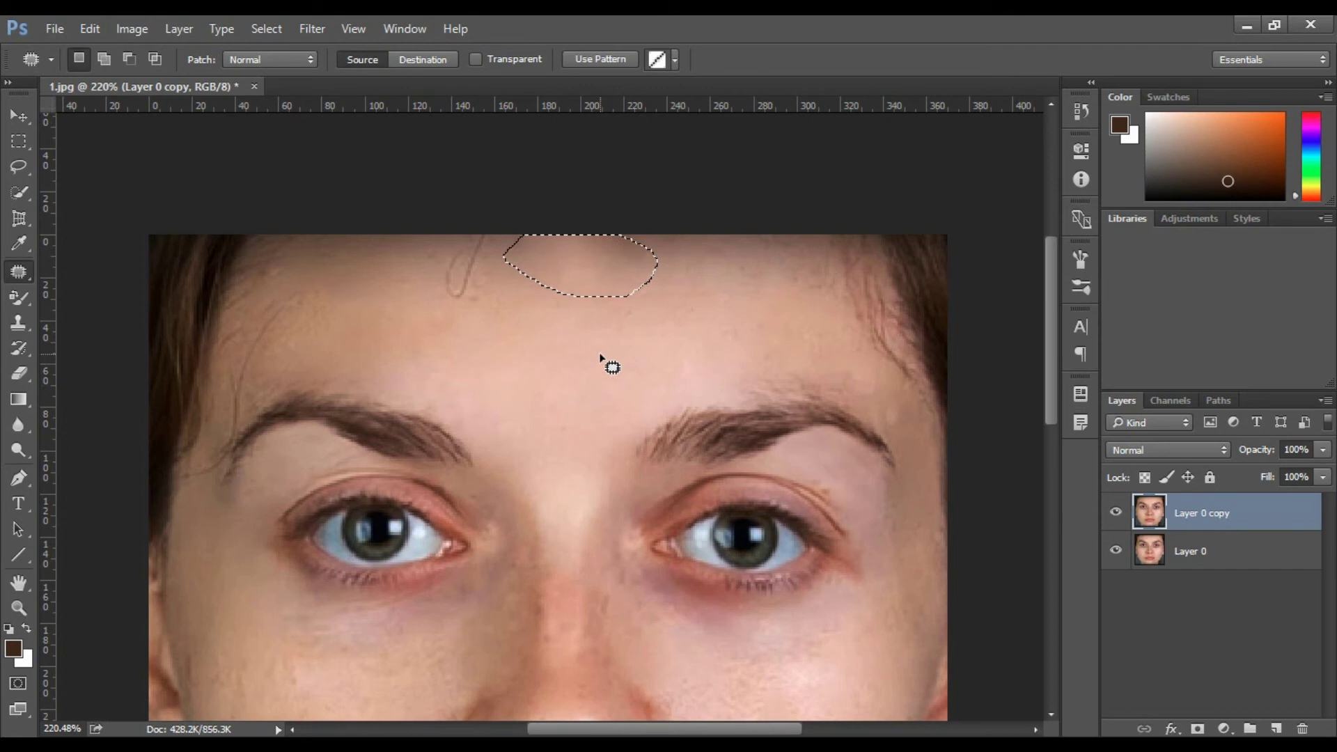
{"action": "key", "text": "ctrl+d"}
Patch a forehead blemish with the clean skin beside it.
{"action": "left_click_drag", "start_coordinate": [708, 335], "coordinate": [628, 279]}
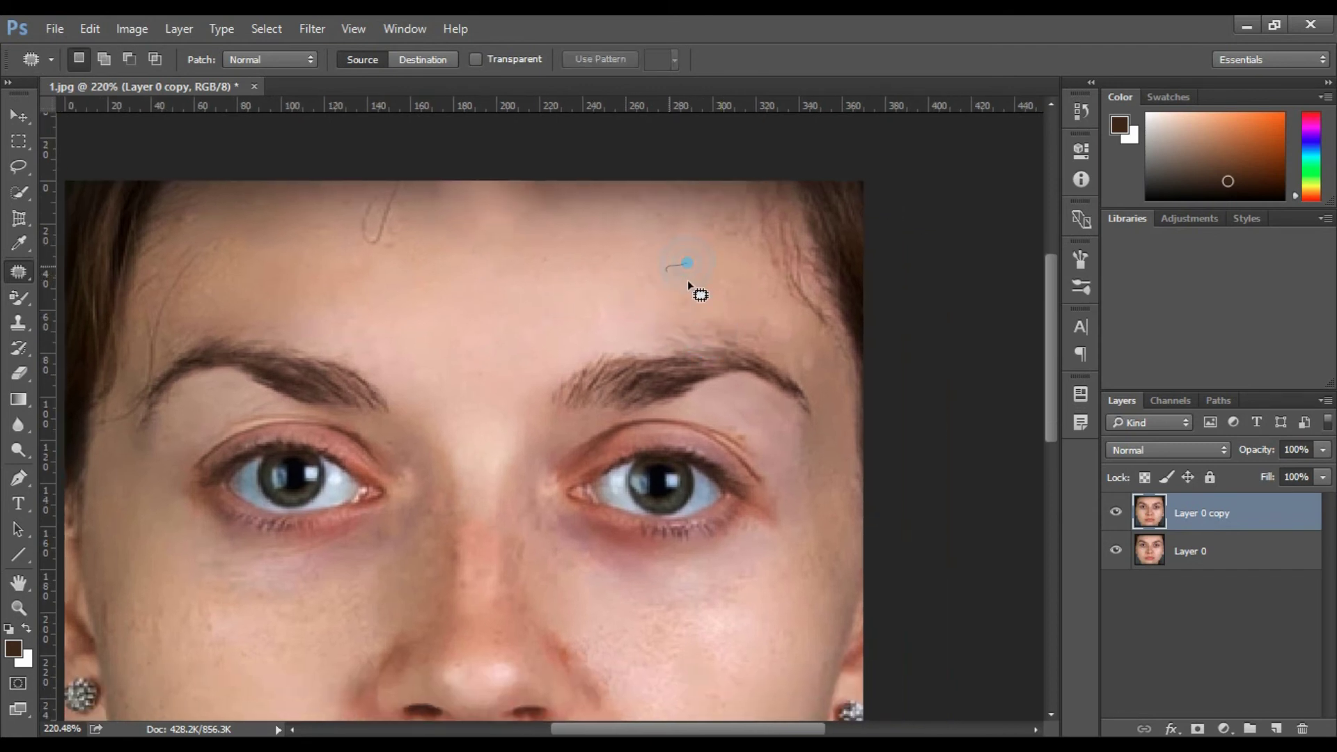
{"action": "left_click_drag", "start_coordinate": [672, 275], "coordinate": [669, 270]}
{"action": "left_click_drag", "start_coordinate": [683, 275], "coordinate": [571, 292]}
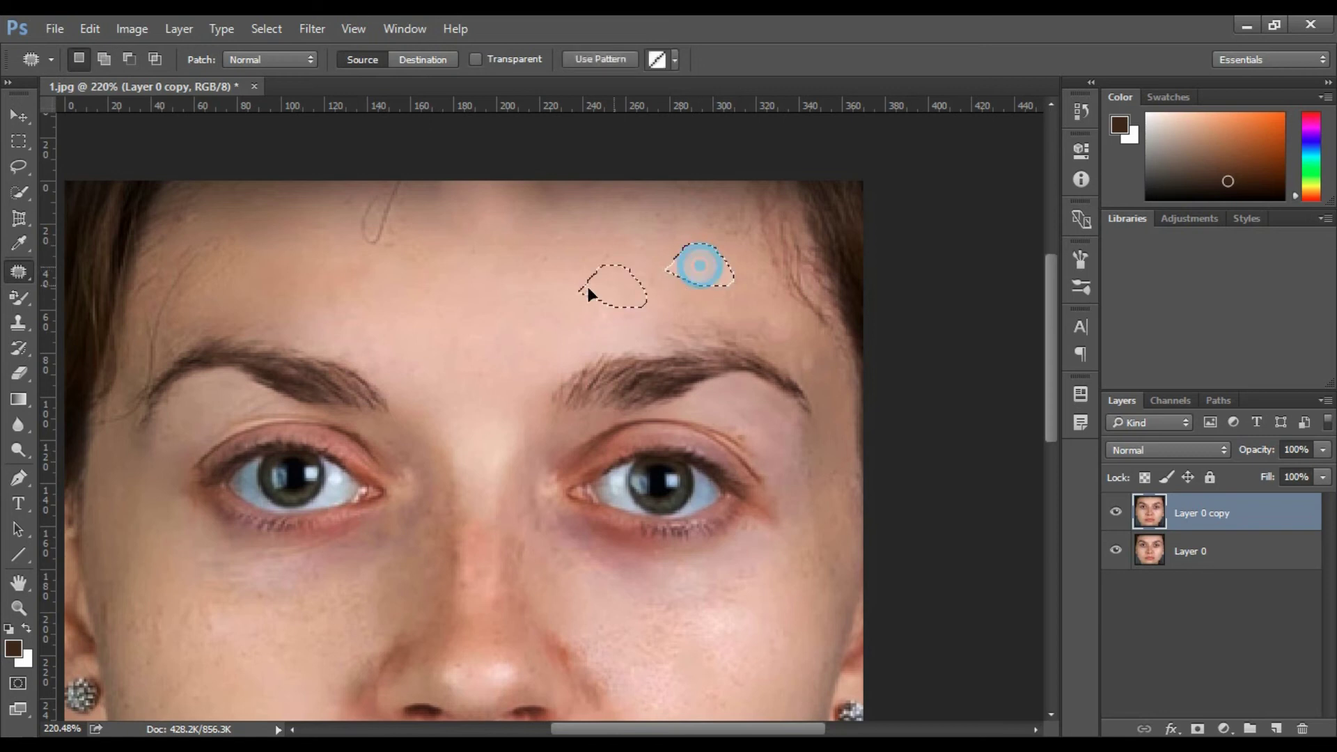
{"action": "key", "text": "ctrl+d"}
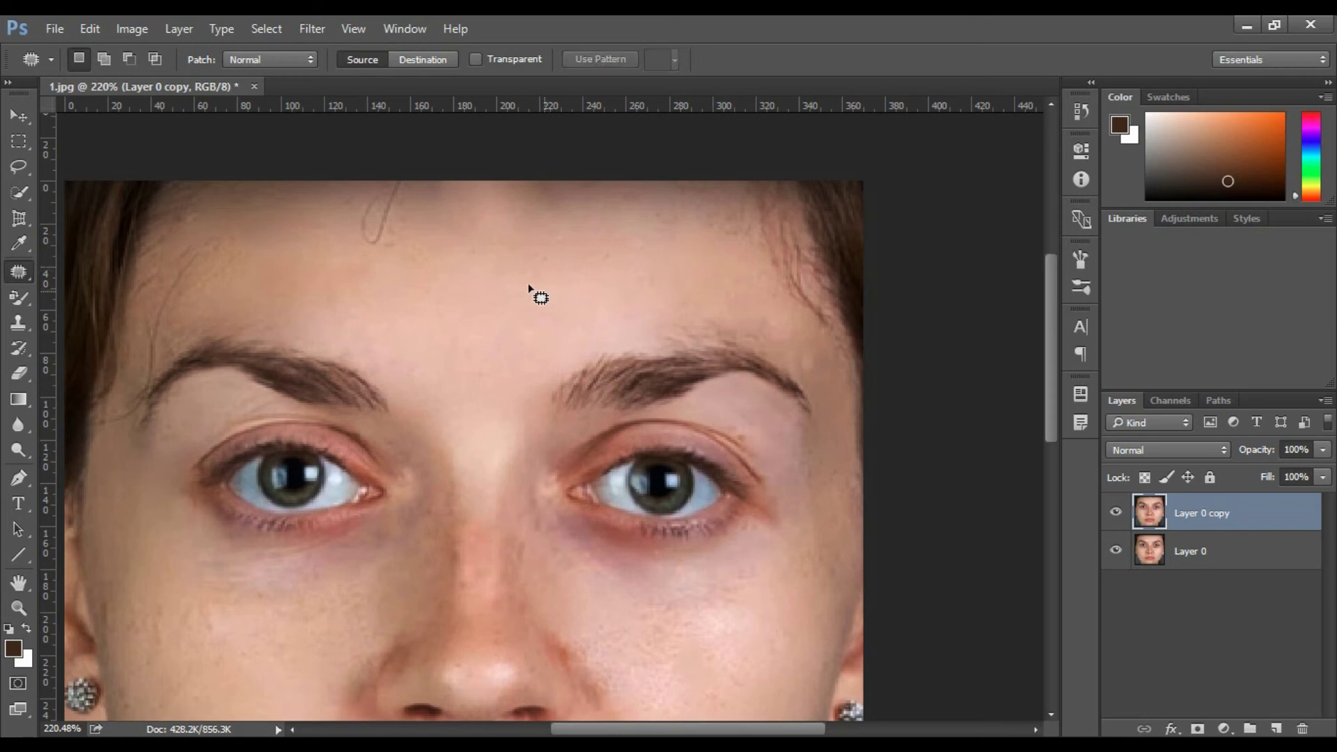
Patch another small forehead spot with clean skin below it.
{"action": "mouse_move", "coordinate": [604, 275]}
{"action": "left_mouse_down"}
{"action": "mouse_move", "coordinate": [550, 236]}
{"action": "mouse_move", "coordinate": [532, 322]}
{"action": "left_mouse_up"}
{"action": "left_click_drag", "start_coordinate": [509, 245], "coordinate": [574, 278]}
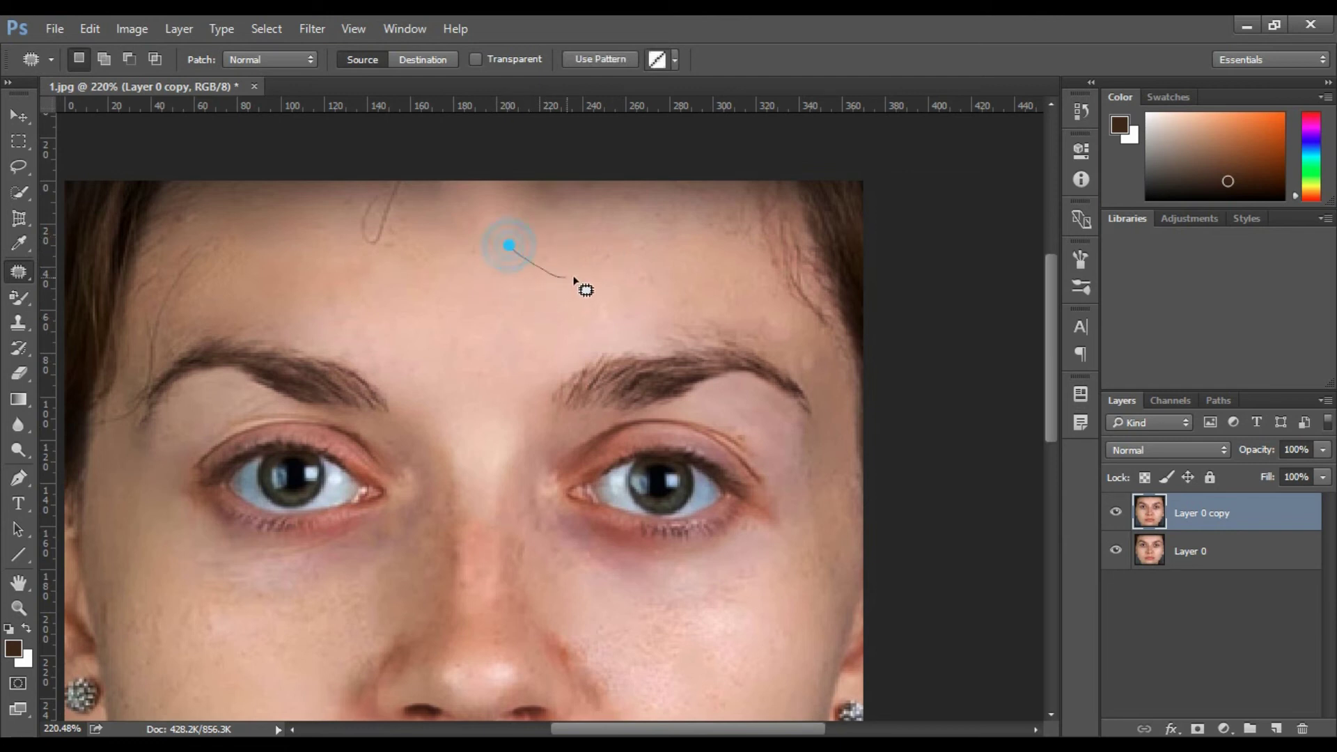
{"action": "left_click_drag", "start_coordinate": [513, 246], "coordinate": [513, 244]}
{"action": "left_click_drag", "start_coordinate": [517, 322], "coordinate": [517, 322]}
{"action": "key", "text": "ctrl+d"}
{"action": "mouse_move", "coordinate": [478, 364]}
{"action": "left_mouse_down"}
{"action": "mouse_move", "coordinate": [525, 310]}
{"action": "mouse_move", "coordinate": [529, 248]}
{"action": "left_mouse_up"}
{"action": "left_click_drag", "start_coordinate": [345, 472], "coordinate": [386, 385]}
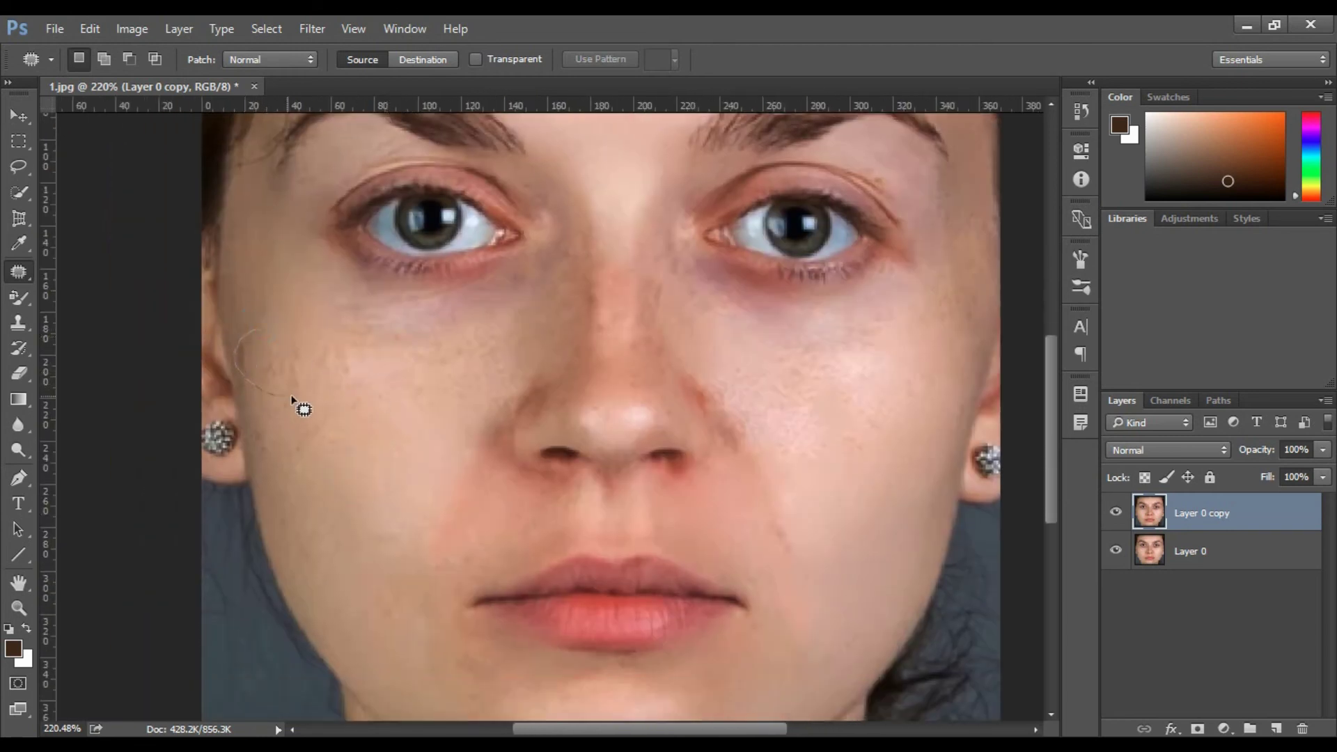
Patch a cheek blemish and a blotchy upper-cheek area with clean lower-cheek skin.
{"action": "left_click_drag", "start_coordinate": [263, 335], "coordinate": [264, 333]}
{"action": "left_click_drag", "start_coordinate": [269, 365], "coordinate": [374, 462]}
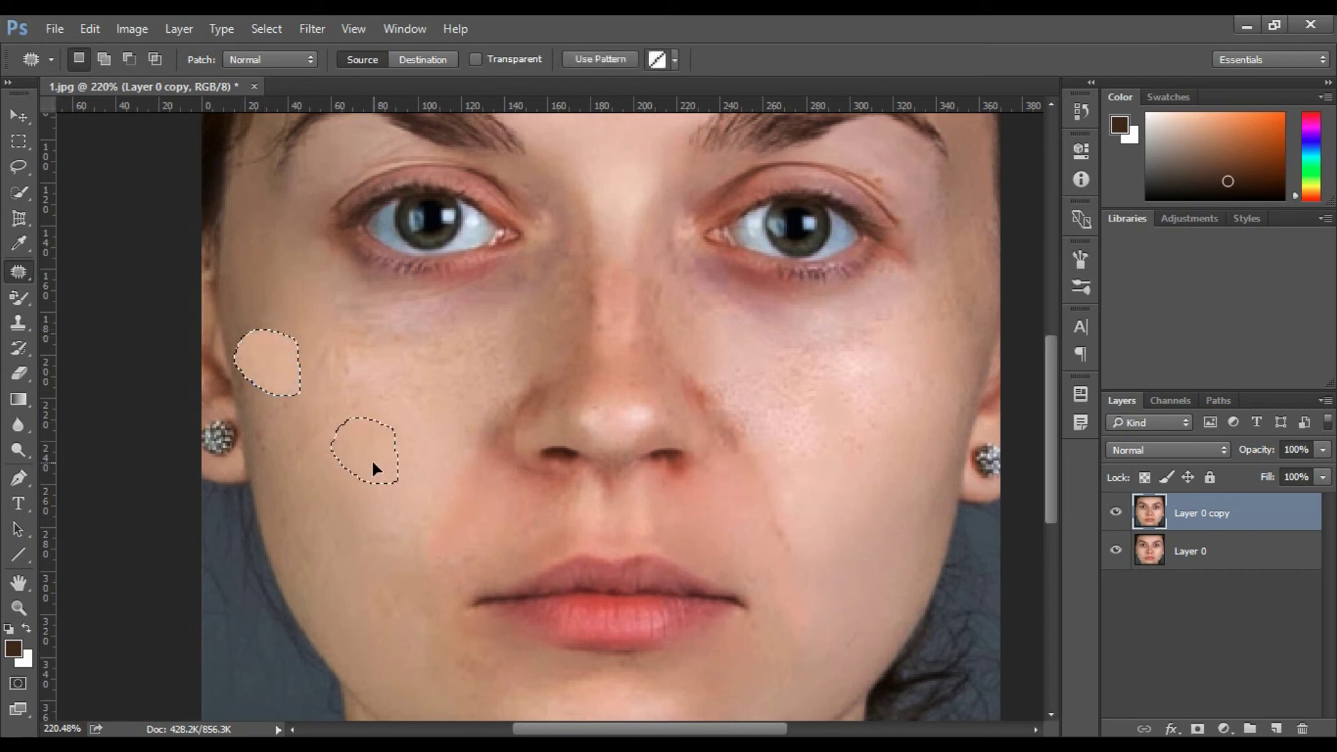
{"action": "key", "text": "ctrl+d"}
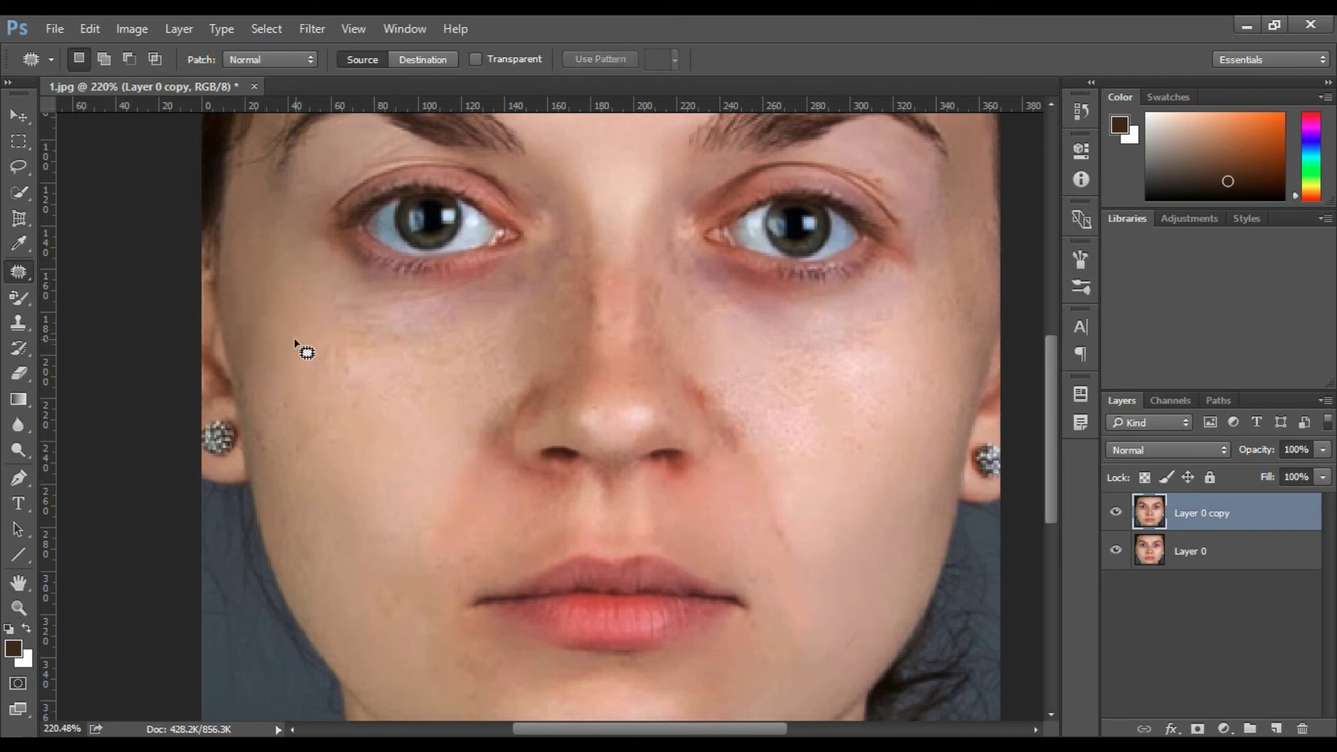
{"action": "mouse_move", "coordinate": [438, 330]}
{"action": "left_mouse_down"}
{"action": "mouse_move", "coordinate": [337, 323]}
{"action": "mouse_move", "coordinate": [299, 348]}
{"action": "left_mouse_up"}
{"action": "left_click_drag", "start_coordinate": [387, 373], "coordinate": [379, 479]}
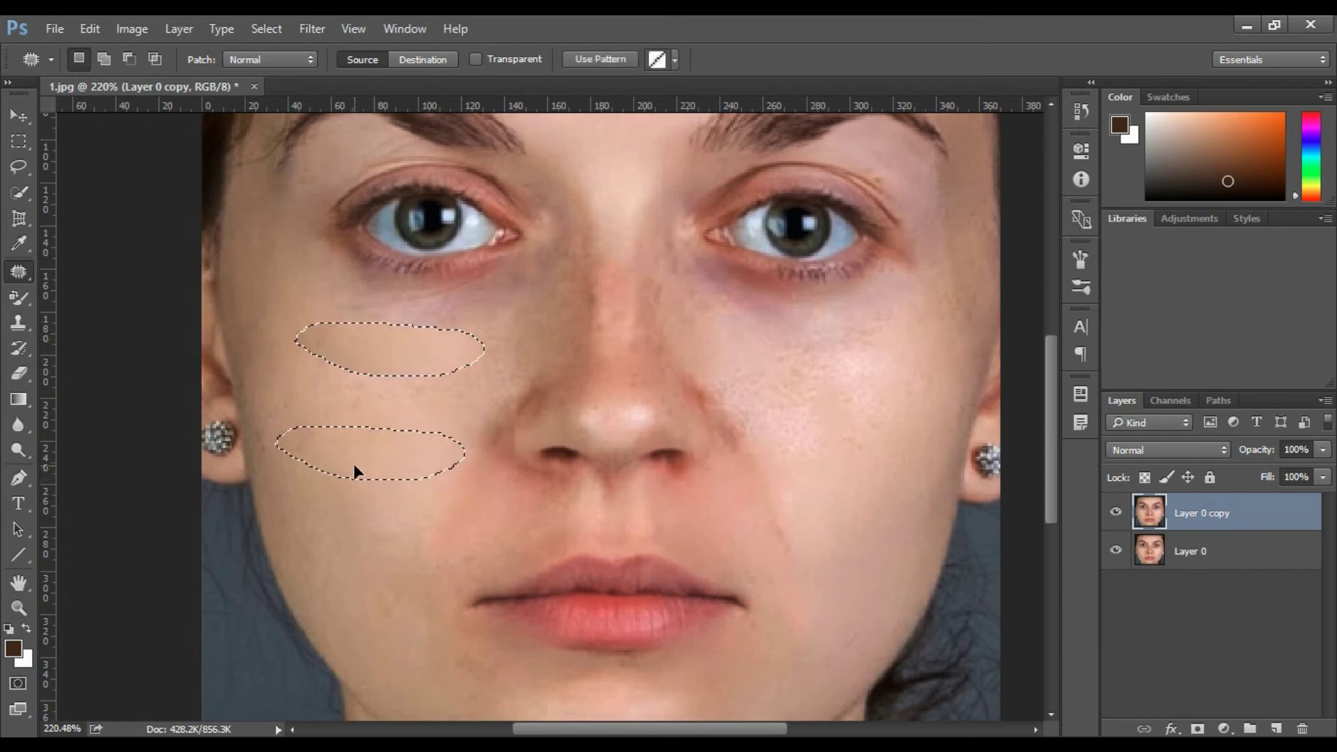
{"action": "key", "text": "ctrl+d"}
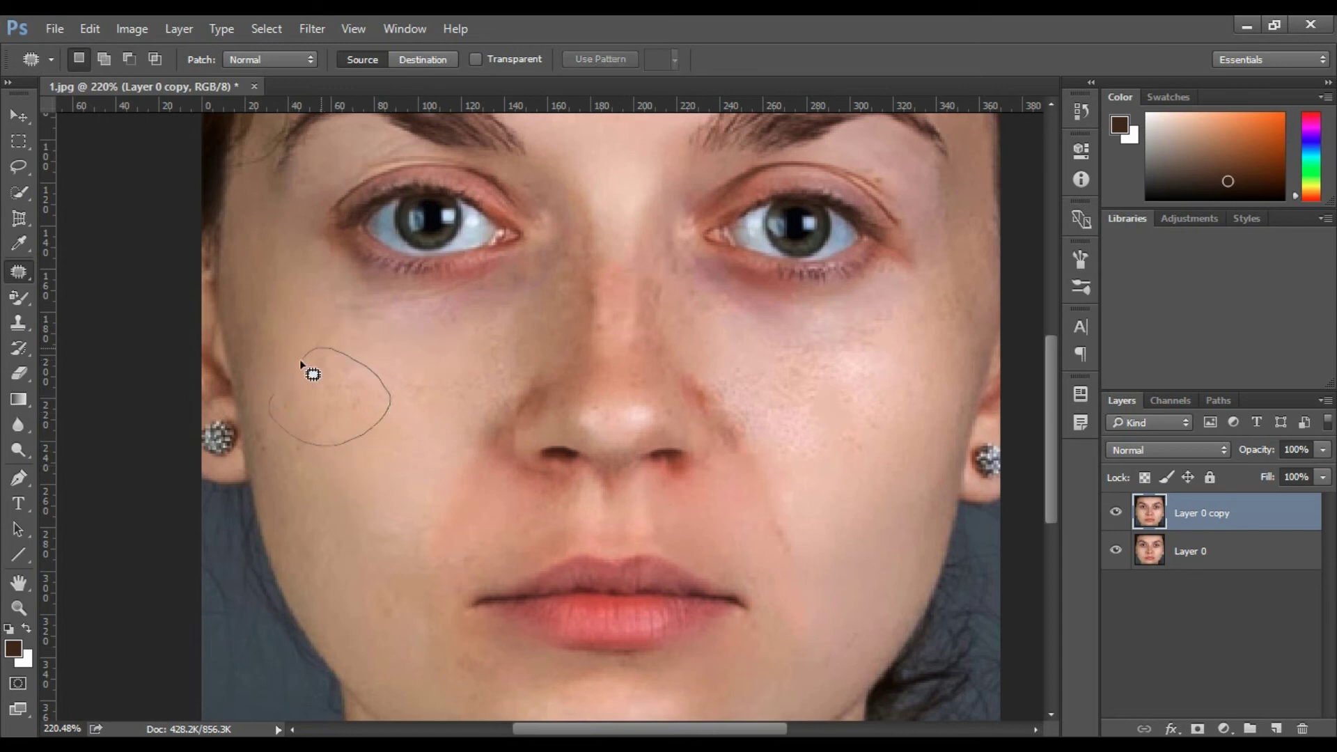
Patch another cheek area and the blemish beside the lips with clean skin.
{"action": "left_click_drag", "start_coordinate": [272, 407], "coordinate": [353, 503]}
{"action": "key", "text": "ctrl+d"}
{"action": "left_click_drag", "start_coordinate": [433, 524], "coordinate": [323, 378]}
{"action": "mouse_move", "coordinate": [347, 463]}
{"action": "left_mouse_down"}
{"action": "mouse_move", "coordinate": [317, 397]}
{"action": "mouse_move", "coordinate": [314, 482]}
{"action": "mouse_move", "coordinate": [329, 434]}
{"action": "mouse_move", "coordinate": [219, 320]}
{"action": "left_mouse_up"}
{"action": "key", "text": "ctrl+d"}
{"action": "left_click_drag", "start_coordinate": [397, 502], "coordinate": [364, 397]}
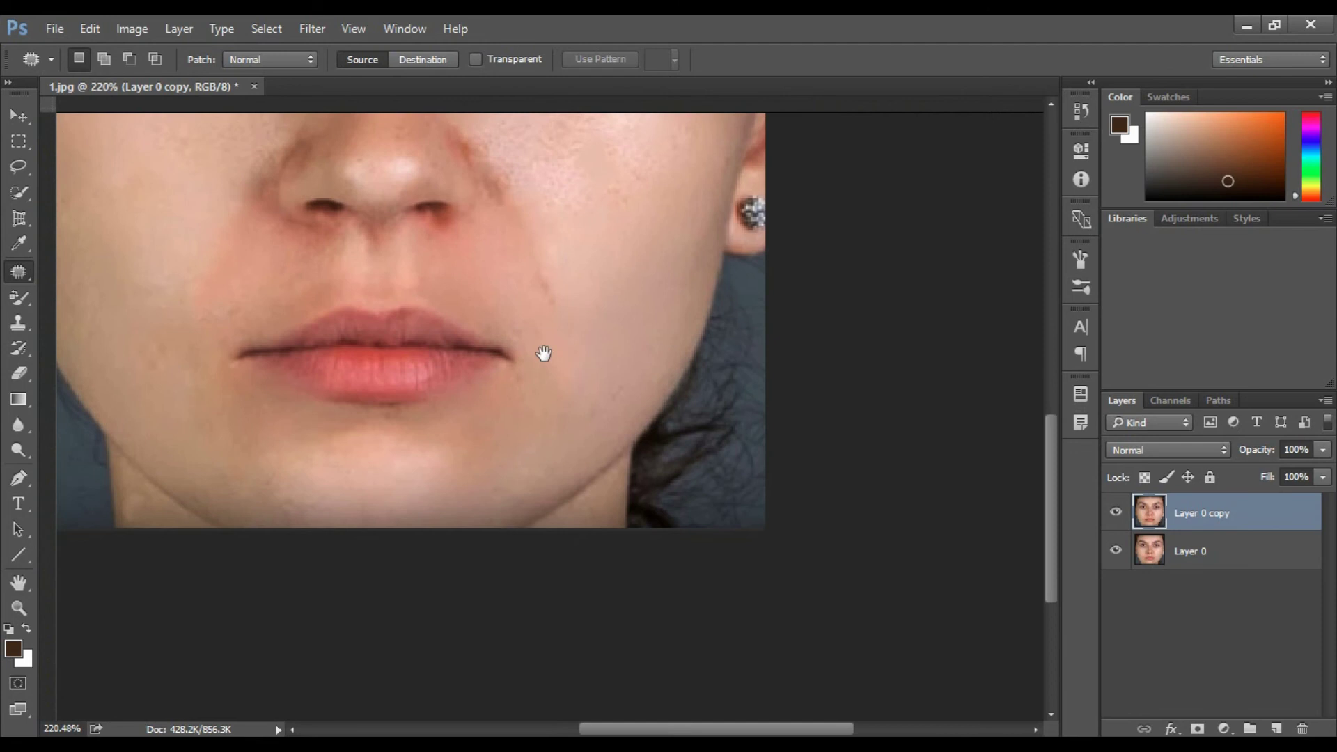
{"action": "left_click_drag", "start_coordinate": [544, 353], "coordinate": [491, 449]}
{"action": "key", "text": "ctrl+r"}
{"action": "mouse_move", "coordinate": [462, 379]}
{"action": "left_mouse_down"}
{"action": "mouse_move", "coordinate": [516, 390]}
{"action": "mouse_move", "coordinate": [465, 379]}
{"action": "mouse_move", "coordinate": [541, 351]}
{"action": "left_mouse_up"}
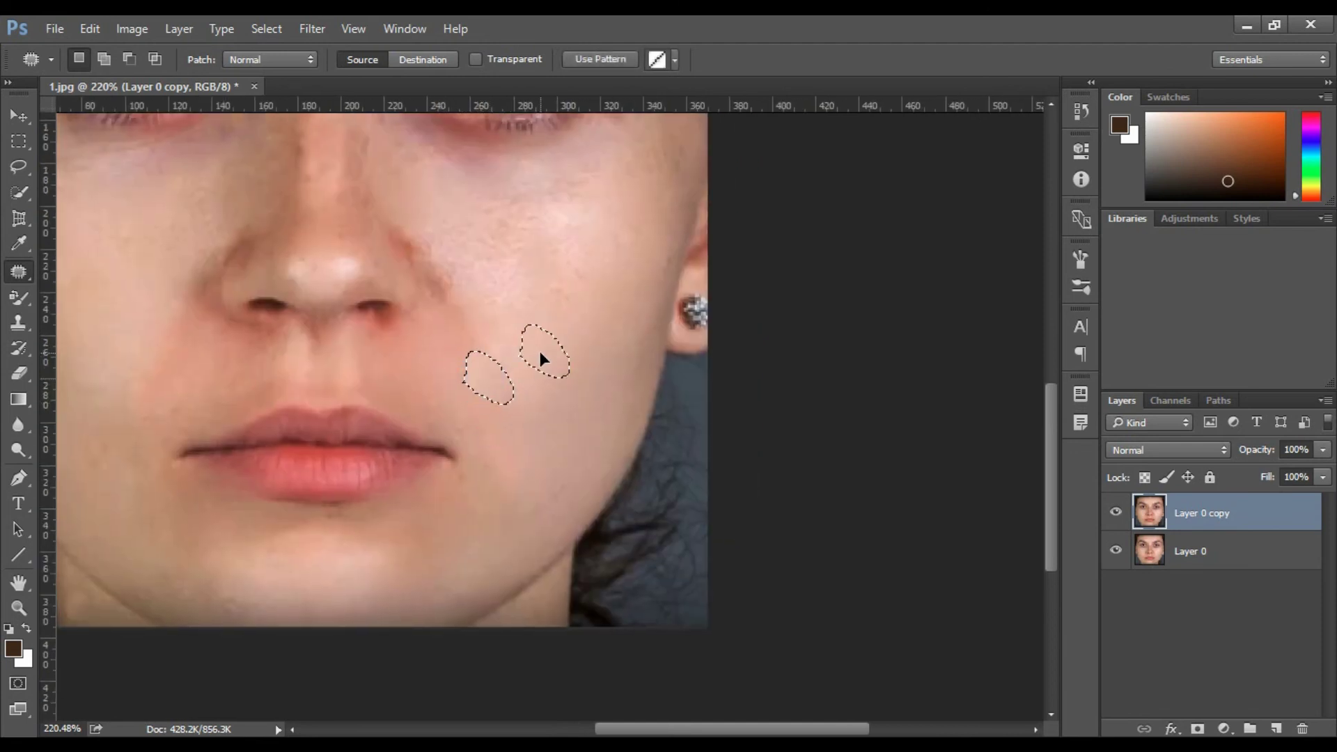
{"action": "key", "text": "ctrl+d"}
Zoom in and patch the area beside the nose with clean skin.
{"action": "scroll", "coordinate": [434, 343], "scroll_direction": "up", "scroll_amount": 3}
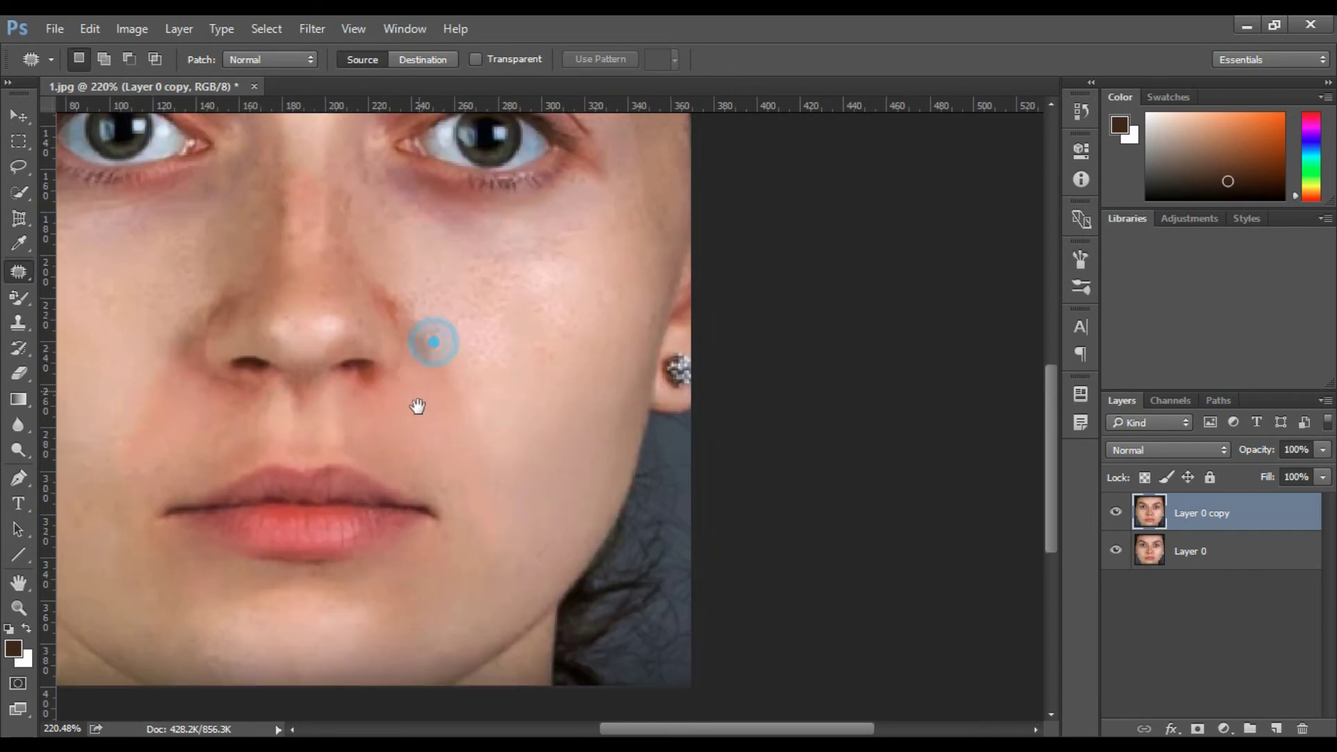
{"action": "scroll", "coordinate": [393, 290], "scroll_direction": "up", "scroll_amount": 3, "text": "alt"}
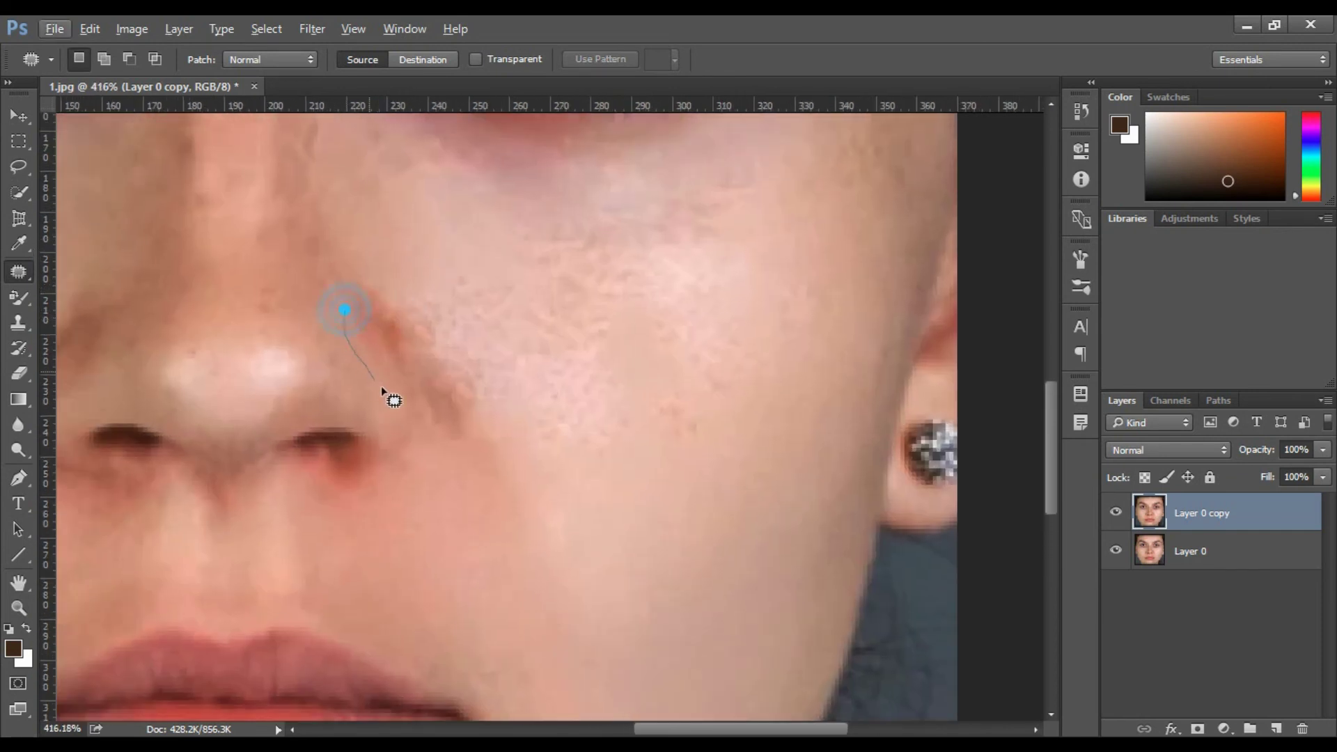
{"action": "left_click_drag", "start_coordinate": [349, 307], "coordinate": [552, 461]}
{"action": "left_click_drag", "start_coordinate": [578, 519], "coordinate": [588, 522]}
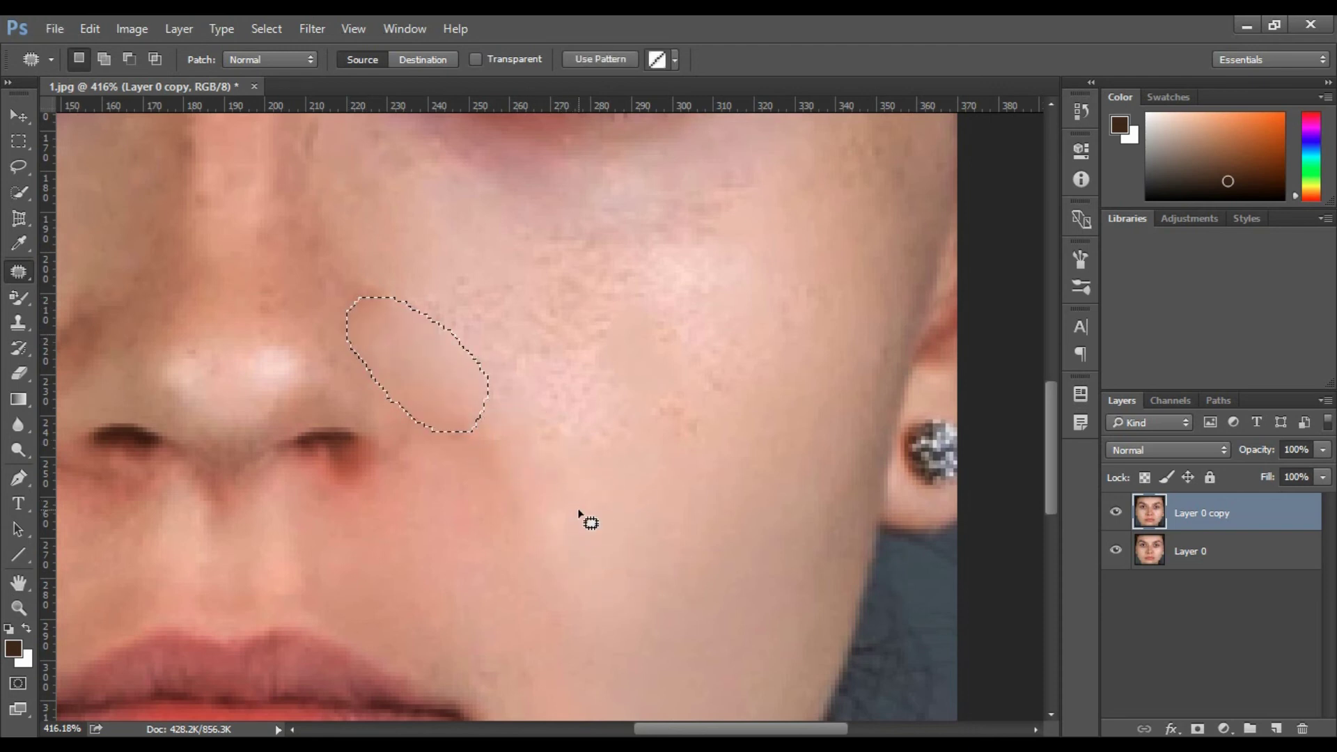
{"action": "key", "text": "ctrl+d"}
Patch two spotty cheek areas with smoother skin from lower down.
{"action": "left_click_drag", "start_coordinate": [627, 477], "coordinate": [537, 495]}
{"action": "left_click_drag", "start_coordinate": [513, 227], "coordinate": [374, 372]}
{"action": "left_click_drag", "start_coordinate": [496, 434], "coordinate": [449, 245]}
{"action": "left_click_drag", "start_coordinate": [478, 310], "coordinate": [561, 533]}
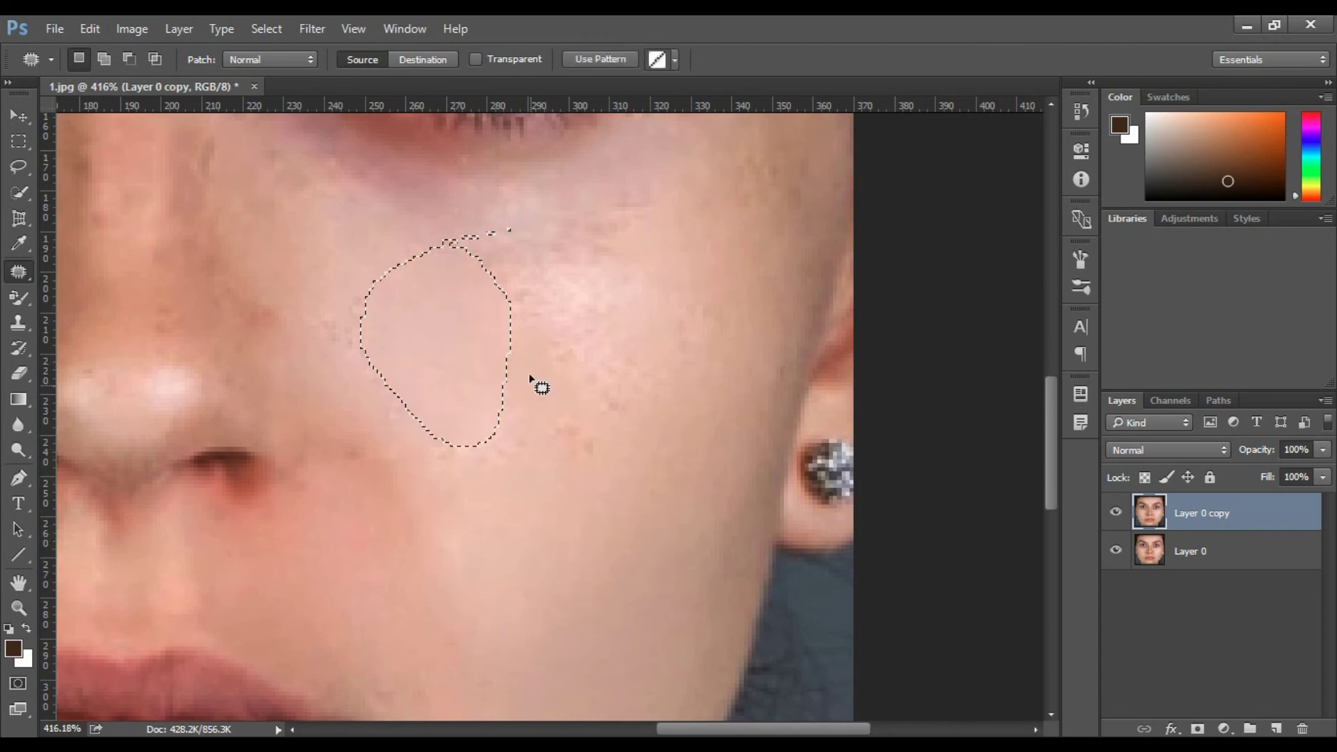
{"action": "left_click", "coordinate": [538, 239]}
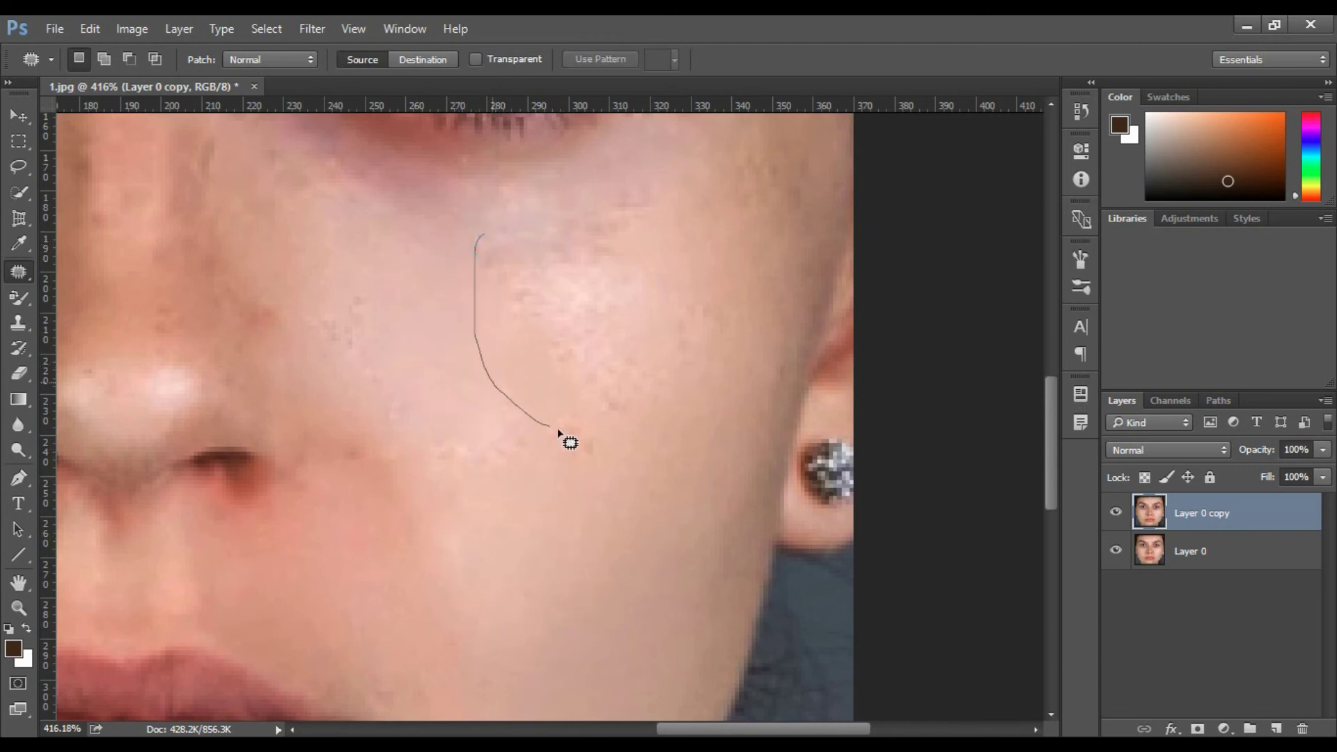
{"action": "left_click_drag", "start_coordinate": [481, 234], "coordinate": [491, 244]}
{"action": "mouse_move", "coordinate": [510, 294]}
{"action": "left_mouse_down"}
{"action": "mouse_move", "coordinate": [570, 453]}
{"action": "mouse_move", "coordinate": [554, 523]}
{"action": "left_mouse_up"}
{"action": "left_click", "coordinate": [546, 516]}
Patch a cheek spot and another near the ear with the skin below them.
{"action": "left_click_drag", "start_coordinate": [449, 422], "coordinate": [587, 488]}
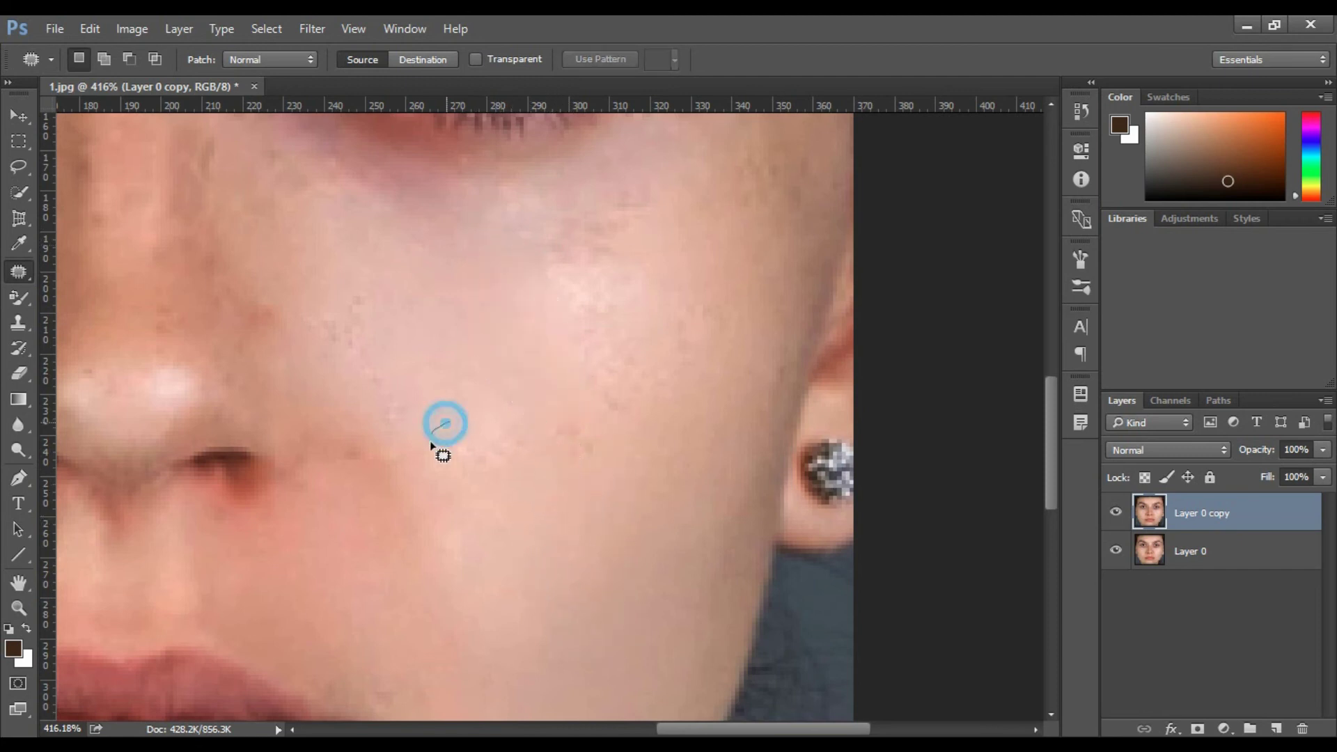
{"action": "mouse_move", "coordinate": [525, 394]}
{"action": "left_mouse_down"}
{"action": "mouse_move", "coordinate": [450, 423]}
{"action": "mouse_move", "coordinate": [532, 568]}
{"action": "left_mouse_up"}
{"action": "left_click", "coordinate": [531, 566]}
{"action": "left_click_drag", "start_coordinate": [588, 508], "coordinate": [529, 532]}
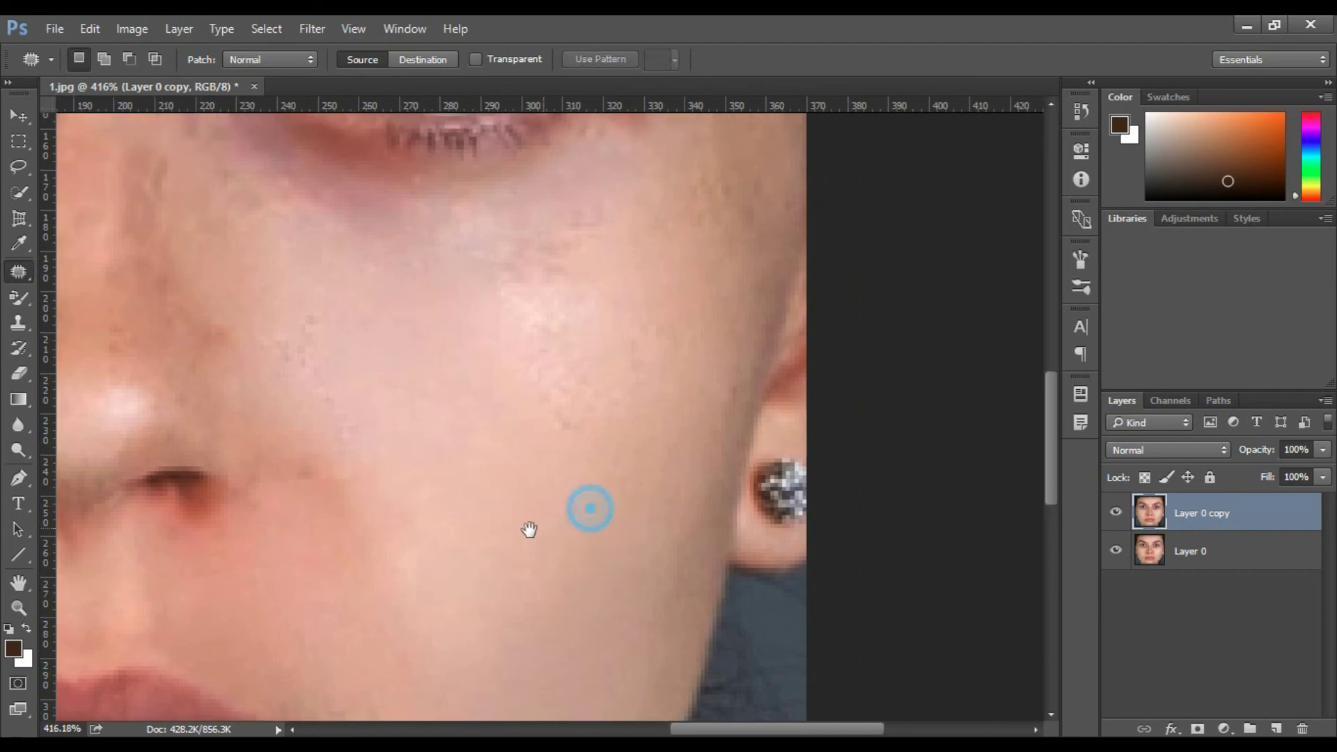
{"action": "left_click_drag", "start_coordinate": [520, 341], "coordinate": [593, 429]}
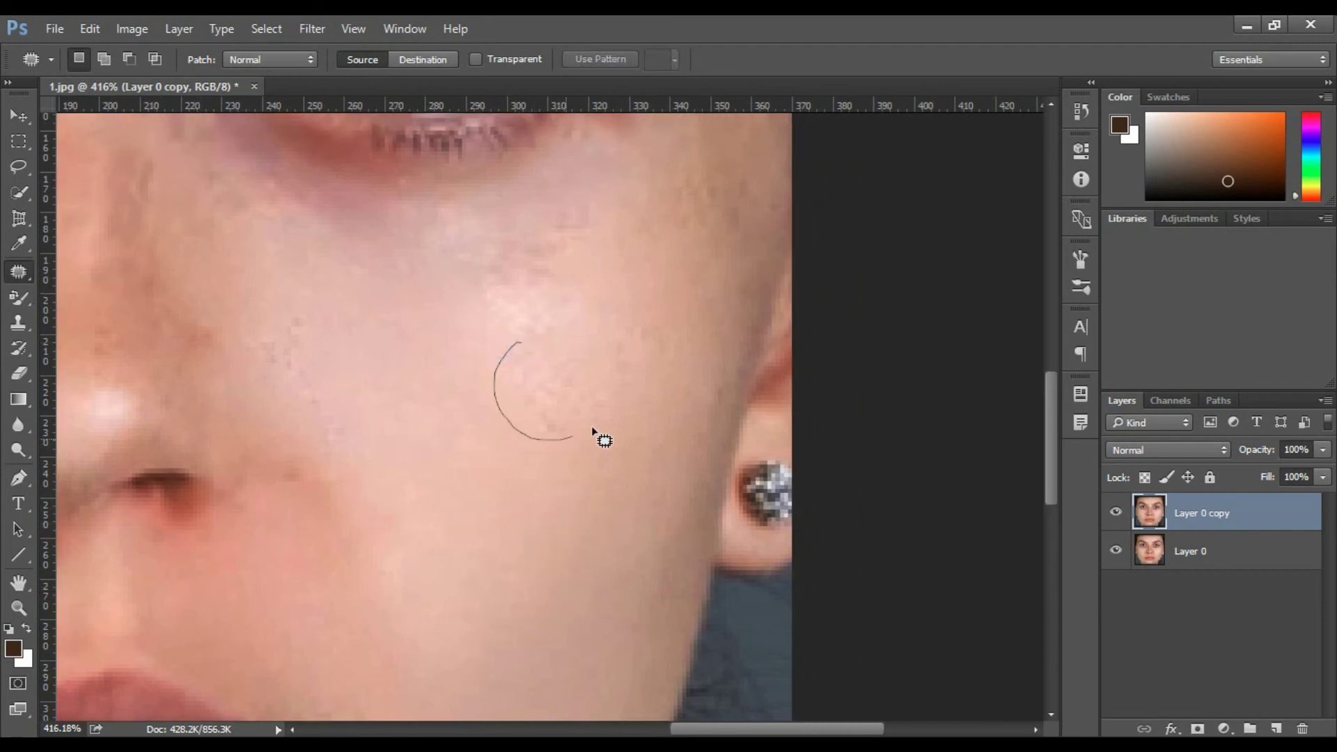
{"action": "left_click_drag", "start_coordinate": [526, 347], "coordinate": [535, 340]}
{"action": "left_click_drag", "start_coordinate": [573, 383], "coordinate": [523, 555]}
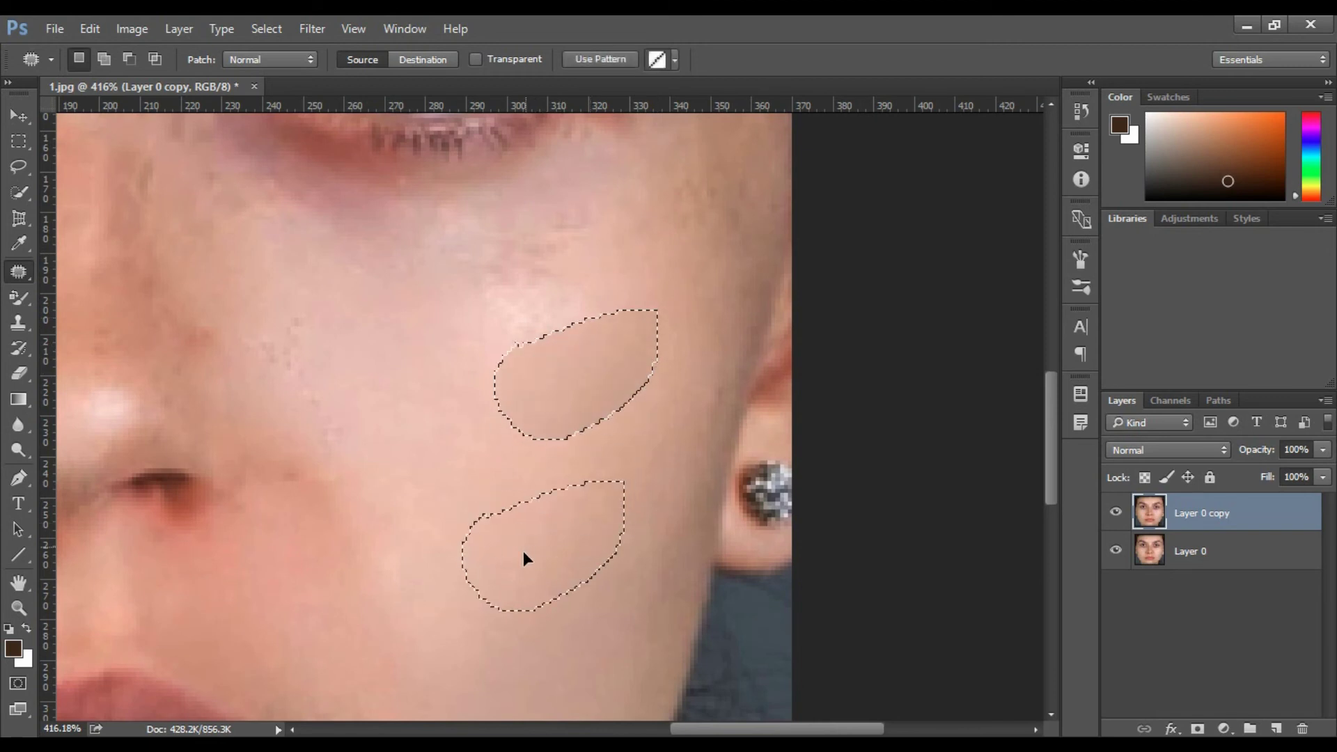
{"action": "left_click", "coordinate": [518, 550]}
Patch the blotchy area under the eye and one more cheek area with clean skin.
{"action": "scroll", "coordinate": [519, 469], "scroll_direction": "up", "scroll_amount": 3}
{"action": "left_click_drag", "start_coordinate": [529, 278], "coordinate": [432, 363]}
{"action": "mouse_move", "coordinate": [572, 390]}
{"action": "left_mouse_down"}
{"action": "mouse_move", "coordinate": [555, 282]}
{"action": "mouse_move", "coordinate": [576, 493]}
{"action": "left_mouse_up"}
{"action": "left_click", "coordinate": [555, 508]}
{"action": "left_click_drag", "start_coordinate": [313, 360], "coordinate": [276, 478]}
{"action": "mouse_move", "coordinate": [345, 532]}
{"action": "left_mouse_down"}
{"action": "mouse_move", "coordinate": [364, 358]}
{"action": "mouse_move", "coordinate": [507, 444]}
{"action": "mouse_move", "coordinate": [554, 426]}
{"action": "mouse_move", "coordinate": [572, 475]}
{"action": "left_mouse_up"}
{"action": "left_click", "coordinate": [508, 446]}
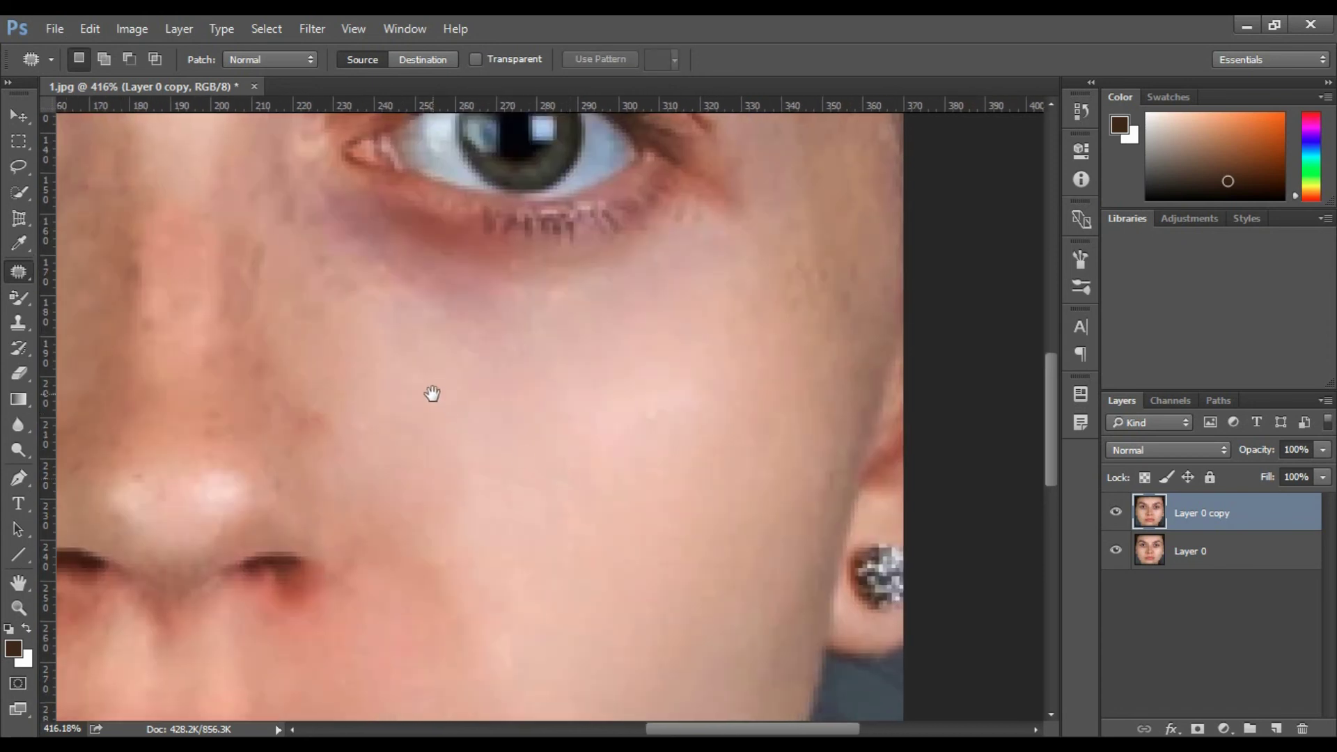
{"action": "scroll", "coordinate": [388, 346], "scroll_direction": "down", "scroll_amount": 5}
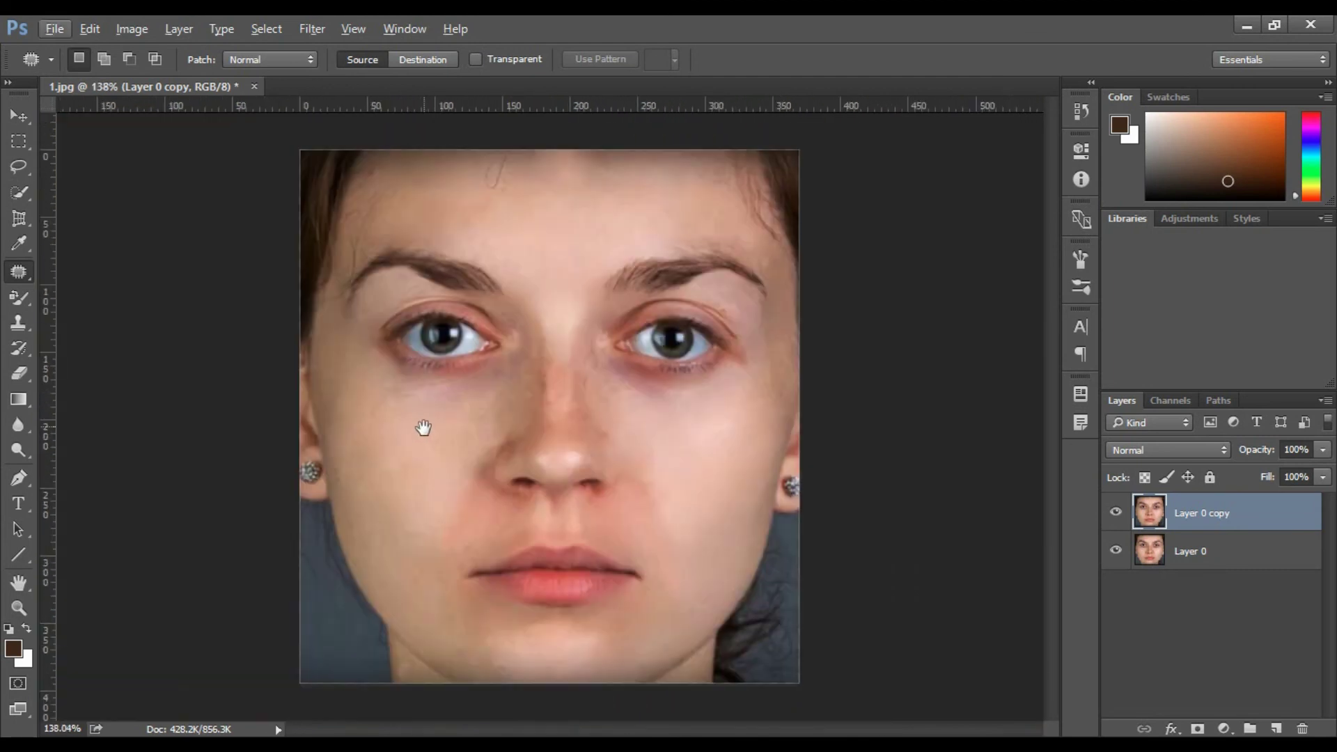
{"action": "scroll", "coordinate": [423, 478], "scroll_direction": "up", "scroll_amount": 1}
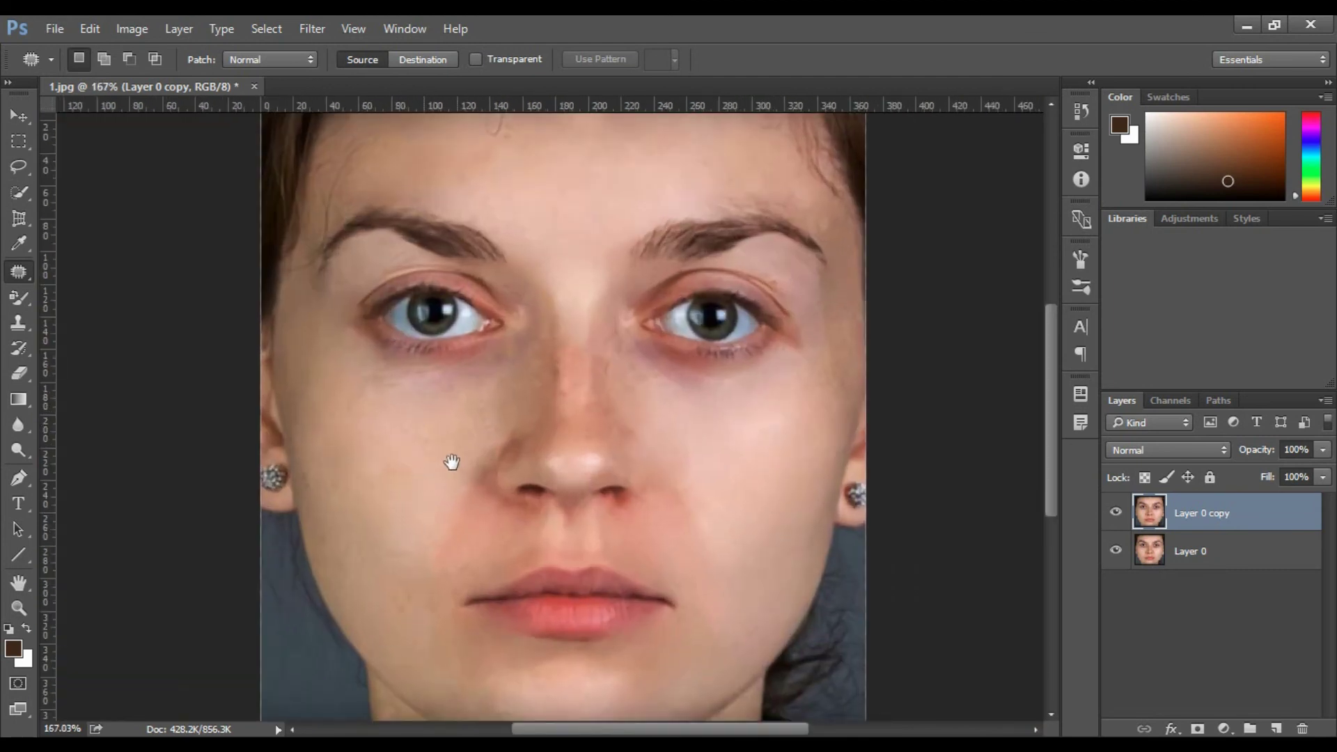
{"action": "scroll", "coordinate": [439, 467], "scroll_direction": "up", "scroll_amount": 2}
{"action": "scroll", "coordinate": [391, 498], "scroll_direction": "up", "scroll_amount": 1}
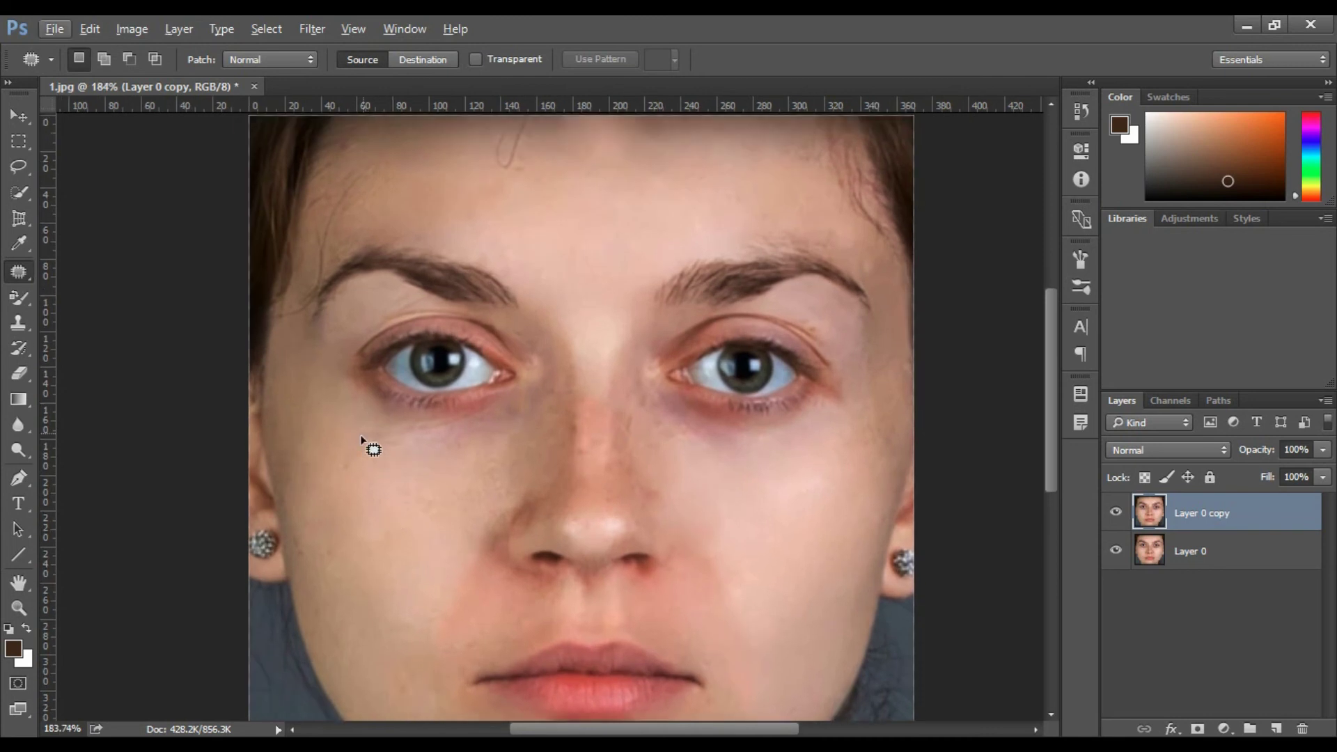
{"action": "left_click_drag", "start_coordinate": [350, 424], "coordinate": [393, 499]}
{"action": "left_click_drag", "start_coordinate": [383, 451], "coordinate": [391, 525]}
{"action": "key", "text": "ctrl+d"}
{"action": "scroll", "coordinate": [443, 542], "scroll_direction": "down", "scroll_amount": 1}
{"action": "scroll", "coordinate": [462, 373], "scroll_direction": "down", "scroll_amount": 1}
{"action": "scroll", "coordinate": [546, 390], "scroll_direction": "down", "scroll_amount": 2}
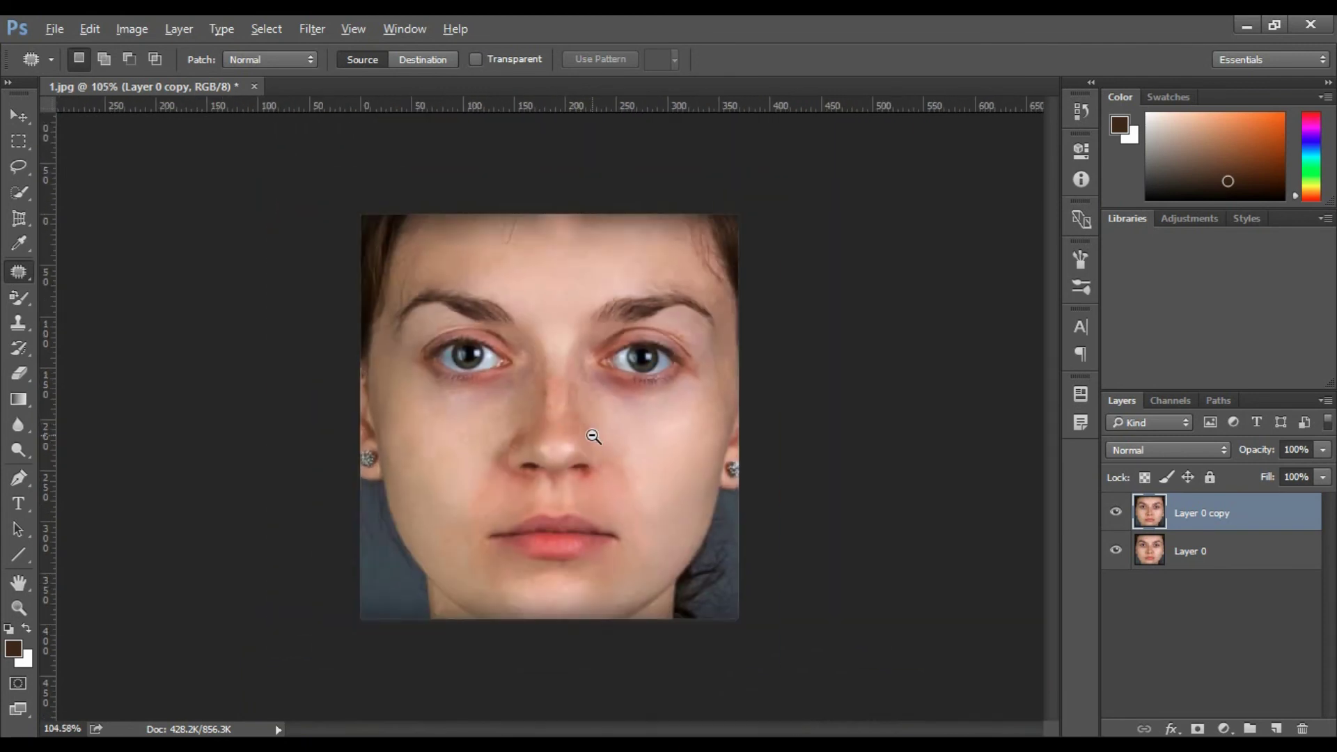
{"action": "scroll", "coordinate": [627, 466], "scroll_direction": "down", "scroll_amount": 1}
{"action": "scroll", "coordinate": [608, 469], "scroll_direction": "up", "scroll_amount": 1}
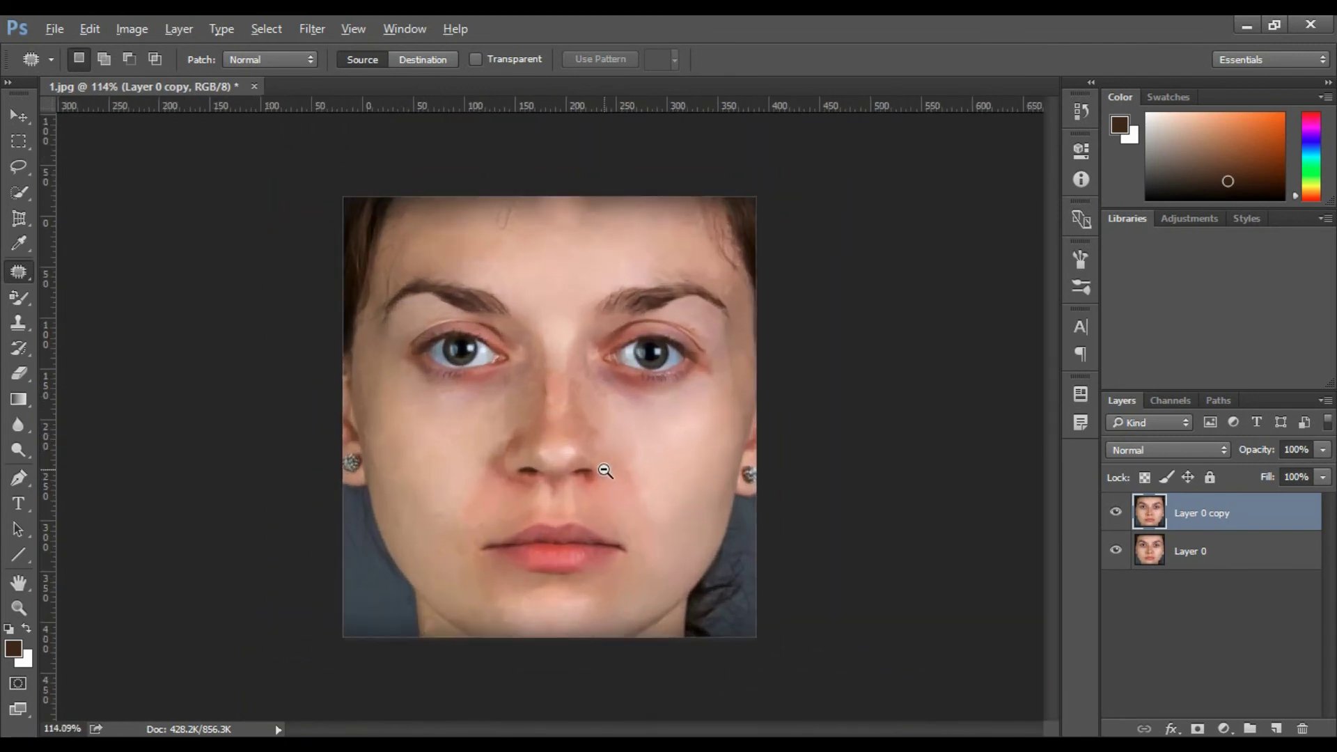
{"action": "scroll", "coordinate": [620, 487], "scroll_direction": "up", "scroll_amount": 1}
{"action": "scroll", "coordinate": [642, 434], "scroll_direction": "up", "scroll_amount": 1}
{"action": "scroll", "coordinate": [649, 431], "scroll_direction": "up", "scroll_amount": 1}
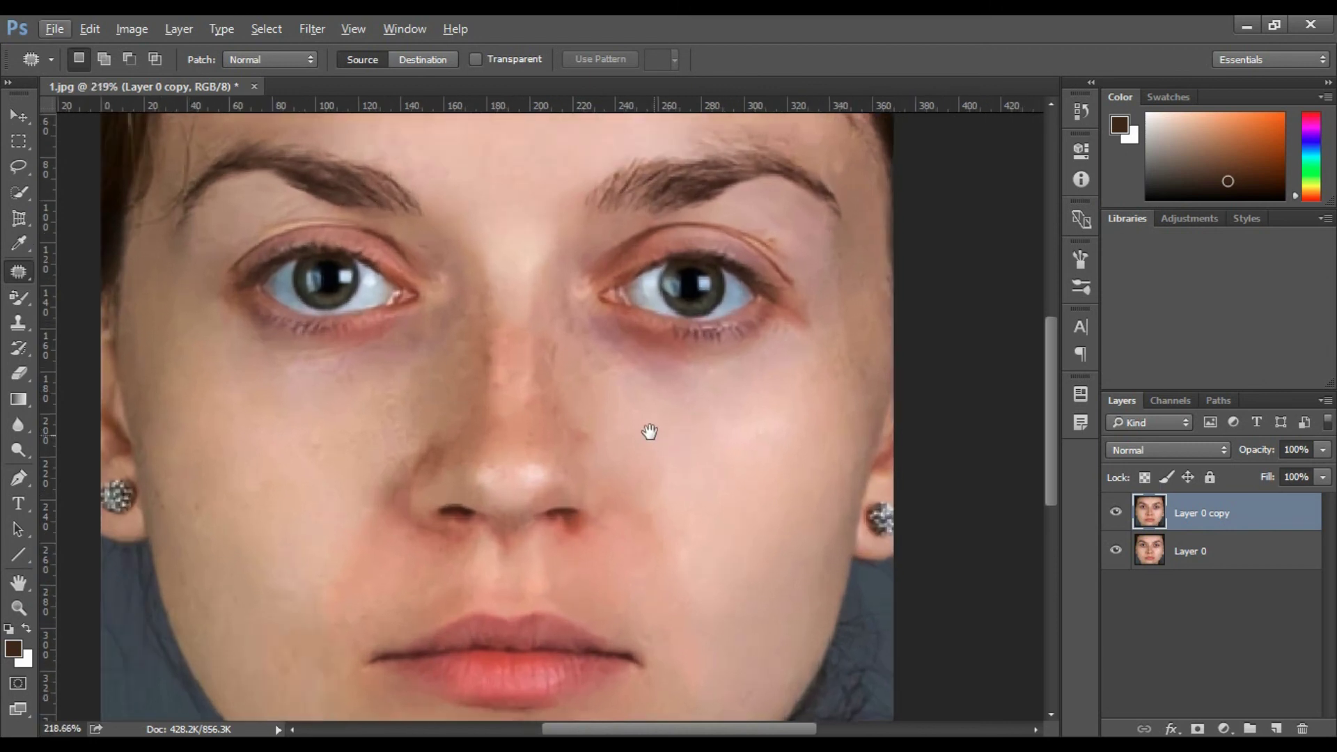
{"action": "left_click_drag", "start_coordinate": [641, 420], "coordinate": [677, 418]}
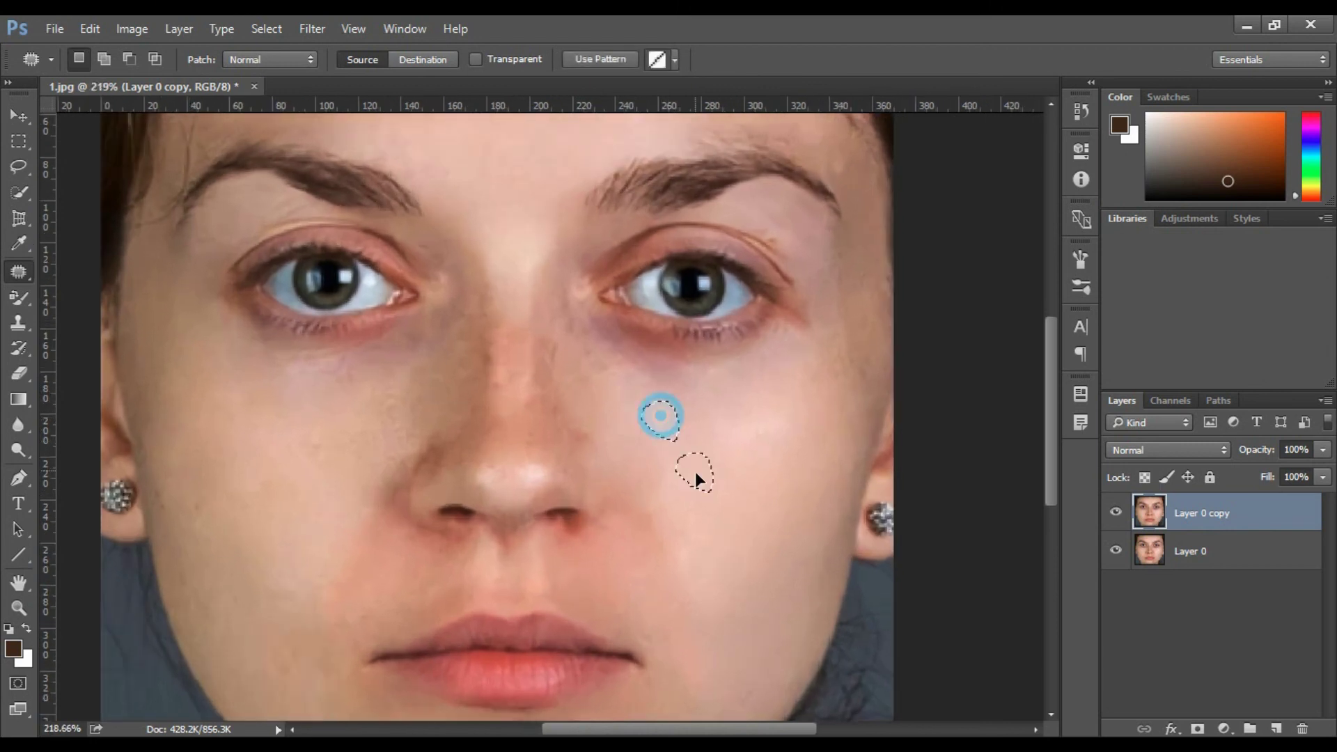
{"action": "key", "text": "ctrl+d"}
{"action": "scroll", "coordinate": [598, 460], "scroll_direction": "down", "scroll_amount": 1}
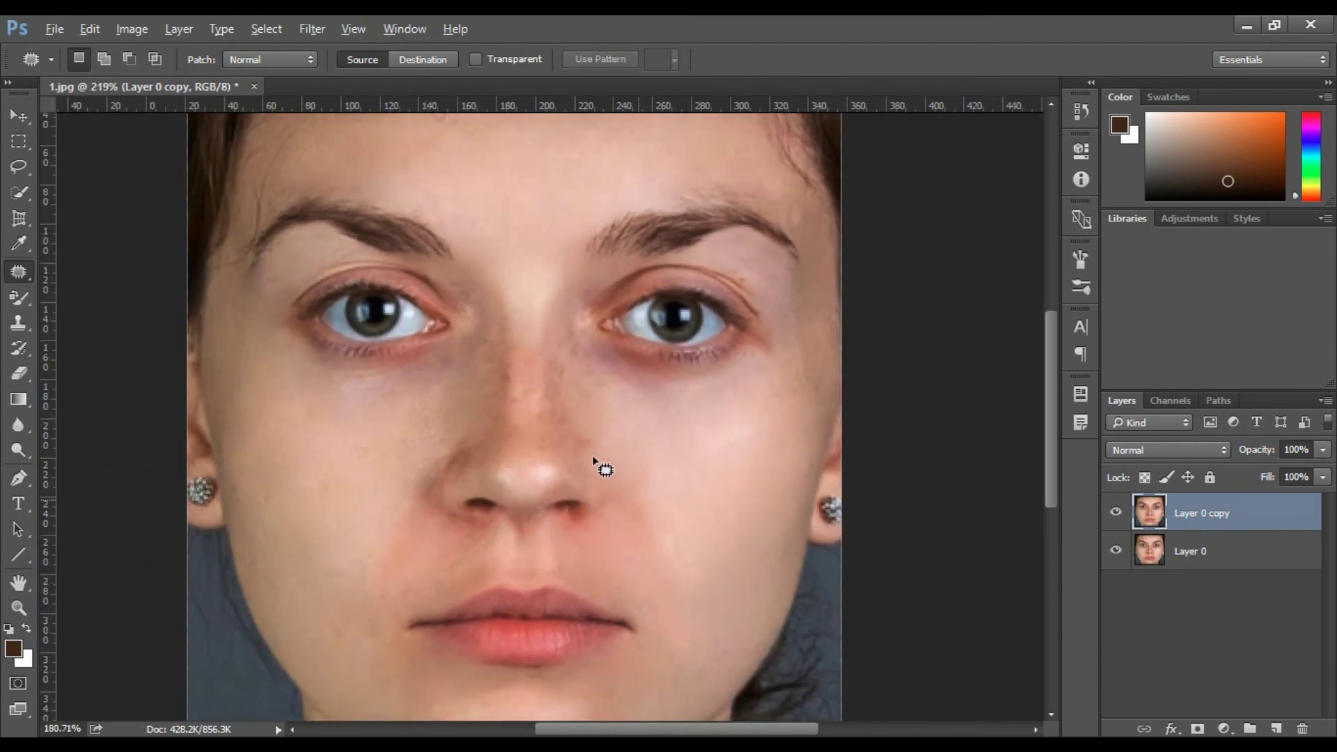
{"action": "scroll", "coordinate": [563, 481], "scroll_direction": "down", "scroll_amount": 1}
{"action": "scroll", "coordinate": [547, 588], "scroll_direction": "down", "scroll_amount": 1}
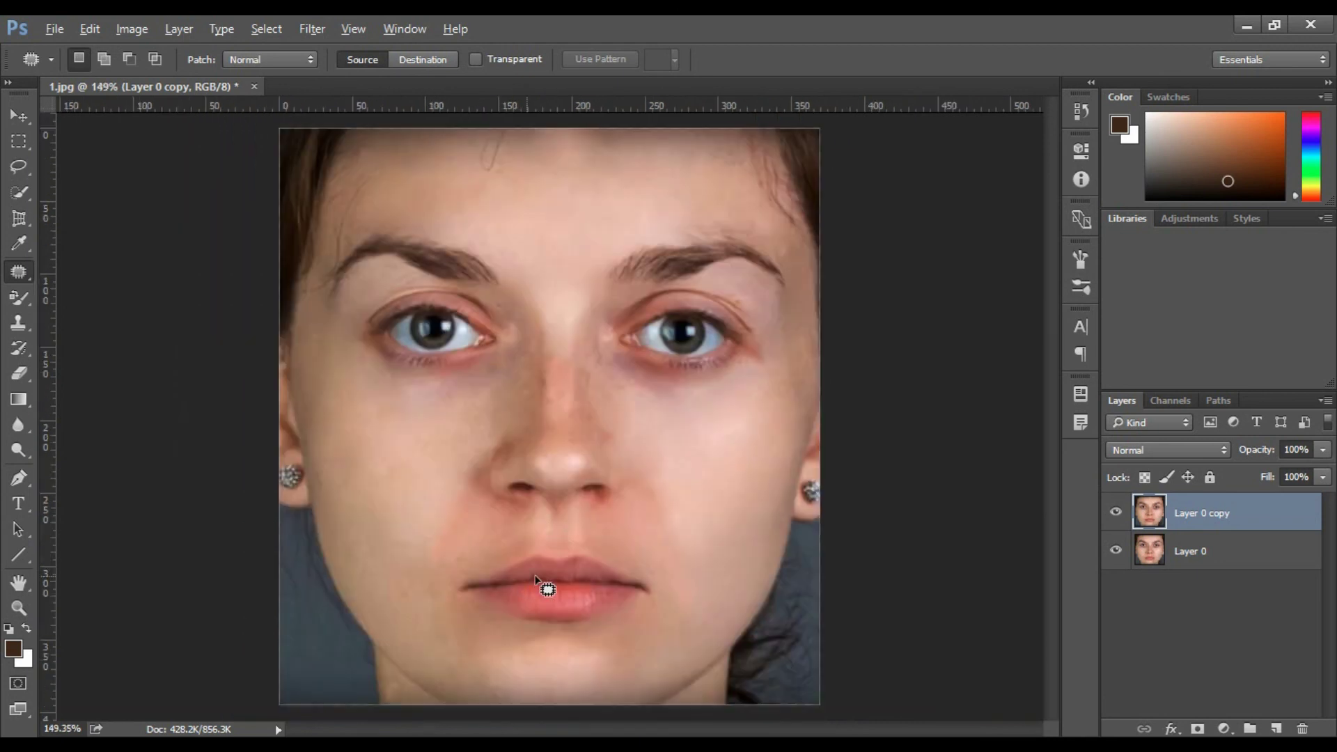
{"action": "scroll", "coordinate": [550, 585], "scroll_direction": "up", "scroll_amount": 2}
{"action": "scroll", "coordinate": [559, 577], "scroll_direction": "up", "scroll_amount": 2}
{"action": "scroll", "coordinate": [404, 563], "scroll_direction": "up", "scroll_amount": 2}
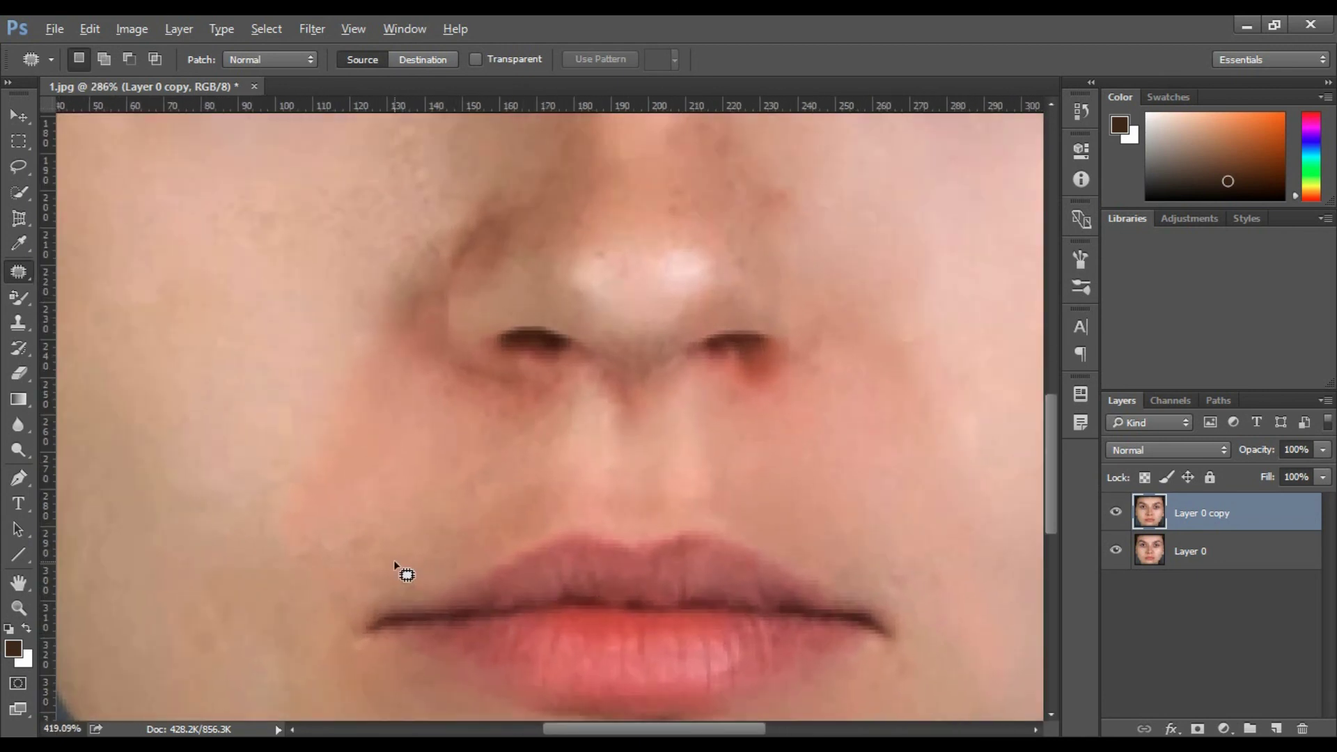
{"action": "mouse_move", "coordinate": [338, 521]}
{"action": "left_mouse_down"}
{"action": "mouse_move", "coordinate": [317, 566]}
{"action": "mouse_move", "coordinate": [334, 532]}
{"action": "mouse_move", "coordinate": [241, 455]}
{"action": "left_mouse_up"}
{"action": "key", "text": "ctrl+d"}
{"action": "scroll", "coordinate": [585, 484], "scroll_direction": "down", "scroll_amount": 1}
{"action": "scroll", "coordinate": [612, 475], "scroll_direction": "down", "scroll_amount": 2}
{"action": "scroll", "coordinate": [612, 476], "scroll_direction": "down", "scroll_amount": 2}
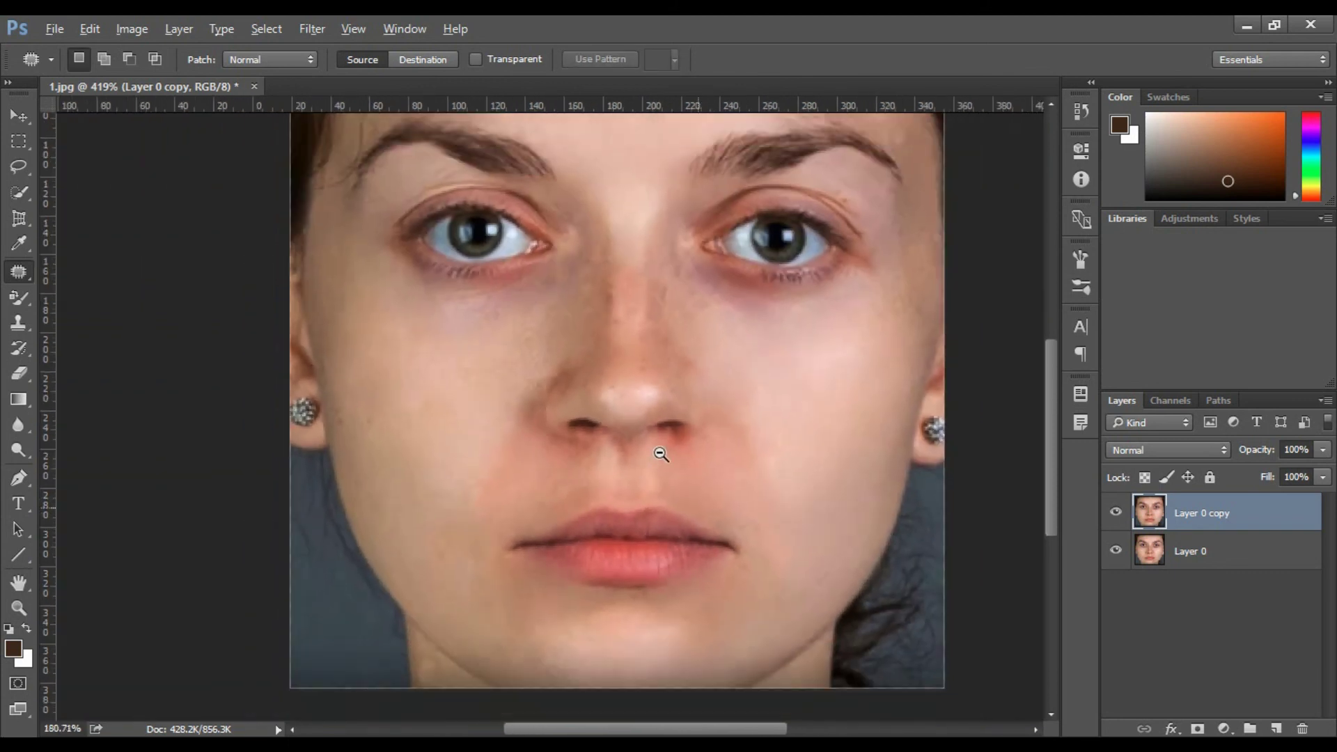
{"action": "scroll", "coordinate": [648, 425], "scroll_direction": "down", "scroll_amount": 1}
{"action": "scroll", "coordinate": [679, 384], "scroll_direction": "down", "scroll_amount": 1}
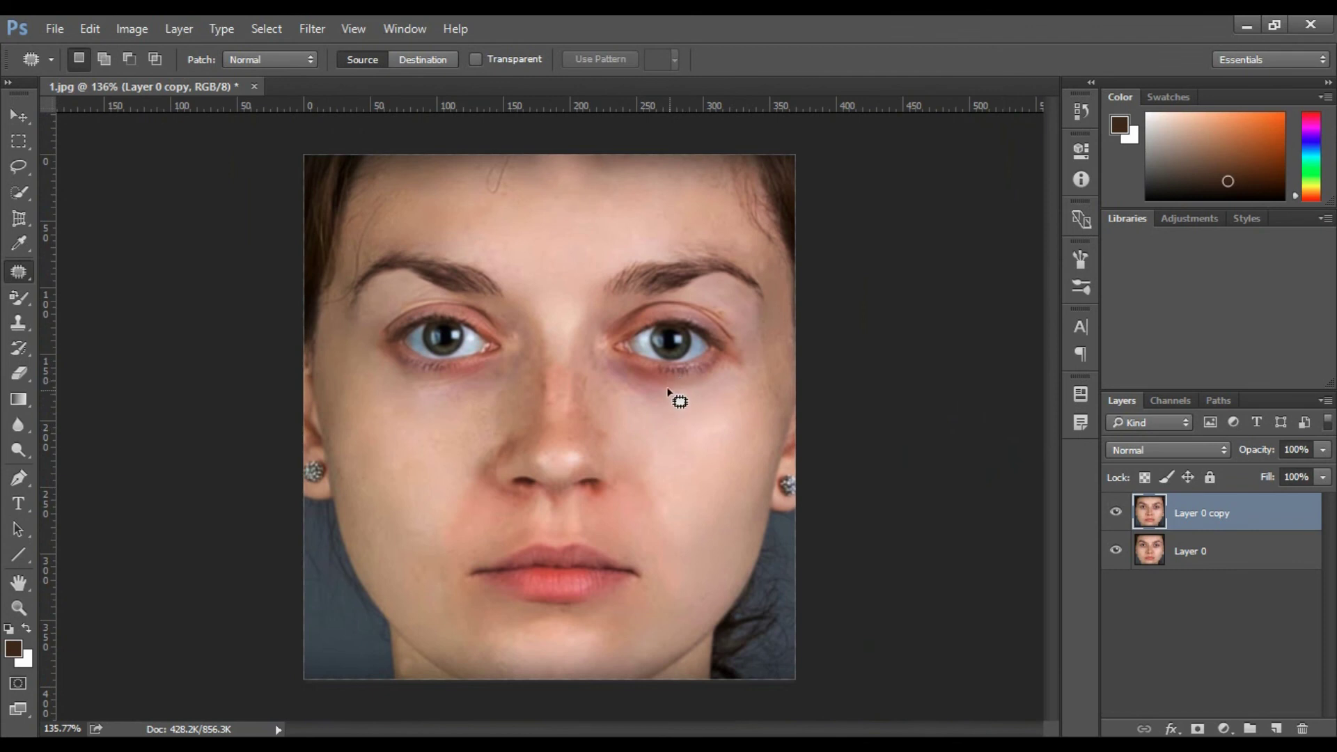
{"action": "left_click", "coordinate": [1116, 516]}
{"action": "left_click", "coordinate": [1116, 517]}
{"action": "left_click", "coordinate": [1116, 517]}
{"action": "scroll", "coordinate": [585, 176], "scroll_direction": "up", "scroll_amount": 2}
Lasso the blemish at the top of the forehead and move it onto clean forehead skin.
{"action": "scroll", "coordinate": [585, 177], "scroll_direction": "up", "scroll_amount": 1}
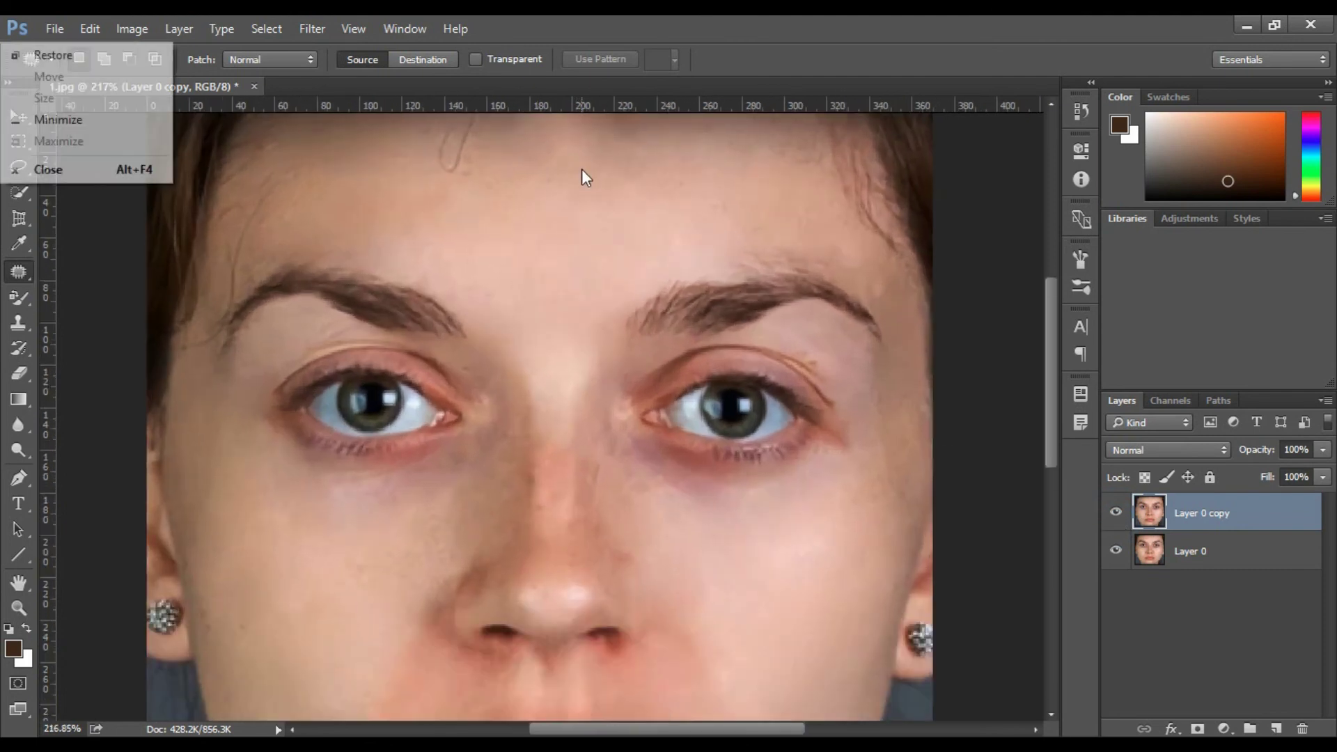
{"action": "left_click_drag", "start_coordinate": [567, 229], "coordinate": [550, 374]}
{"action": "left_click", "coordinate": [582, 266]}
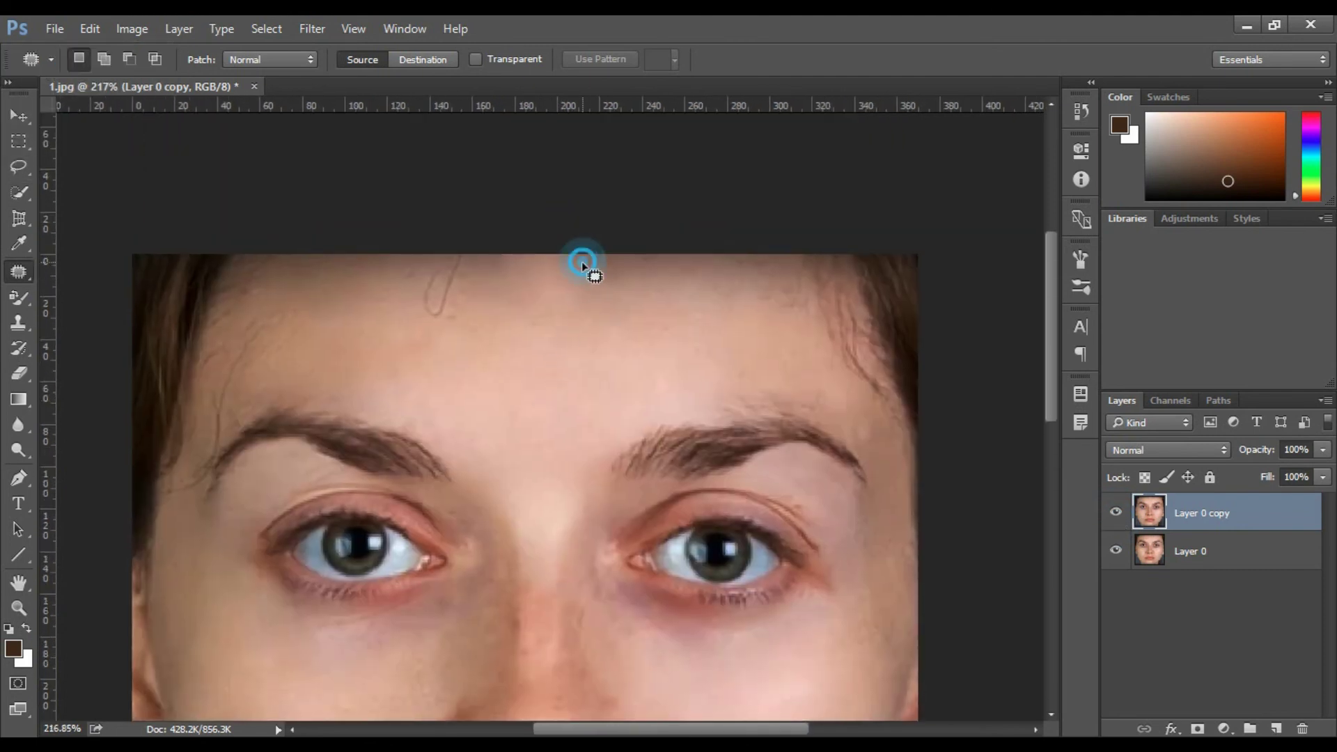
{"action": "left_click_drag", "start_coordinate": [495, 263], "coordinate": [539, 309]}
{"action": "left_click_drag", "start_coordinate": [546, 243], "coordinate": [551, 245]}
{"action": "left_click_drag", "start_coordinate": [612, 282], "coordinate": [633, 272]}
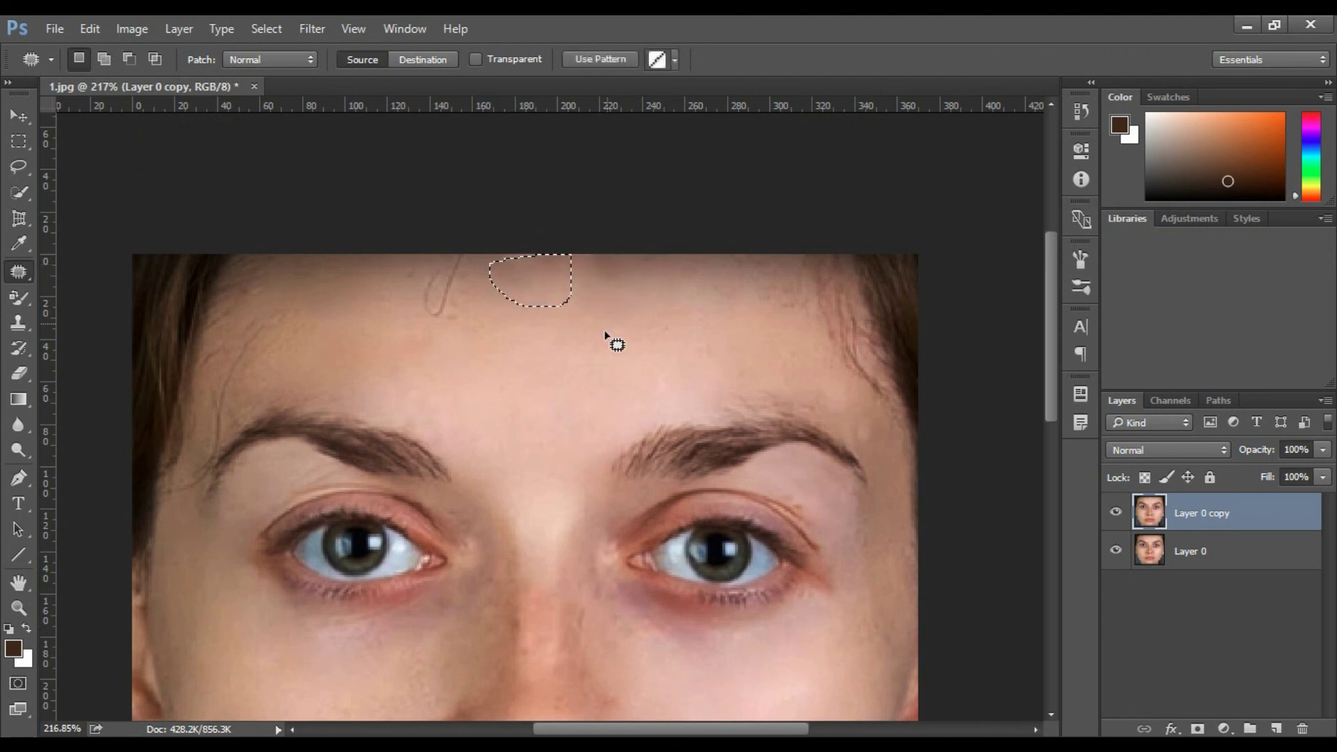
{"action": "scroll", "coordinate": [571, 376], "scroll_direction": "down", "scroll_amount": 4}
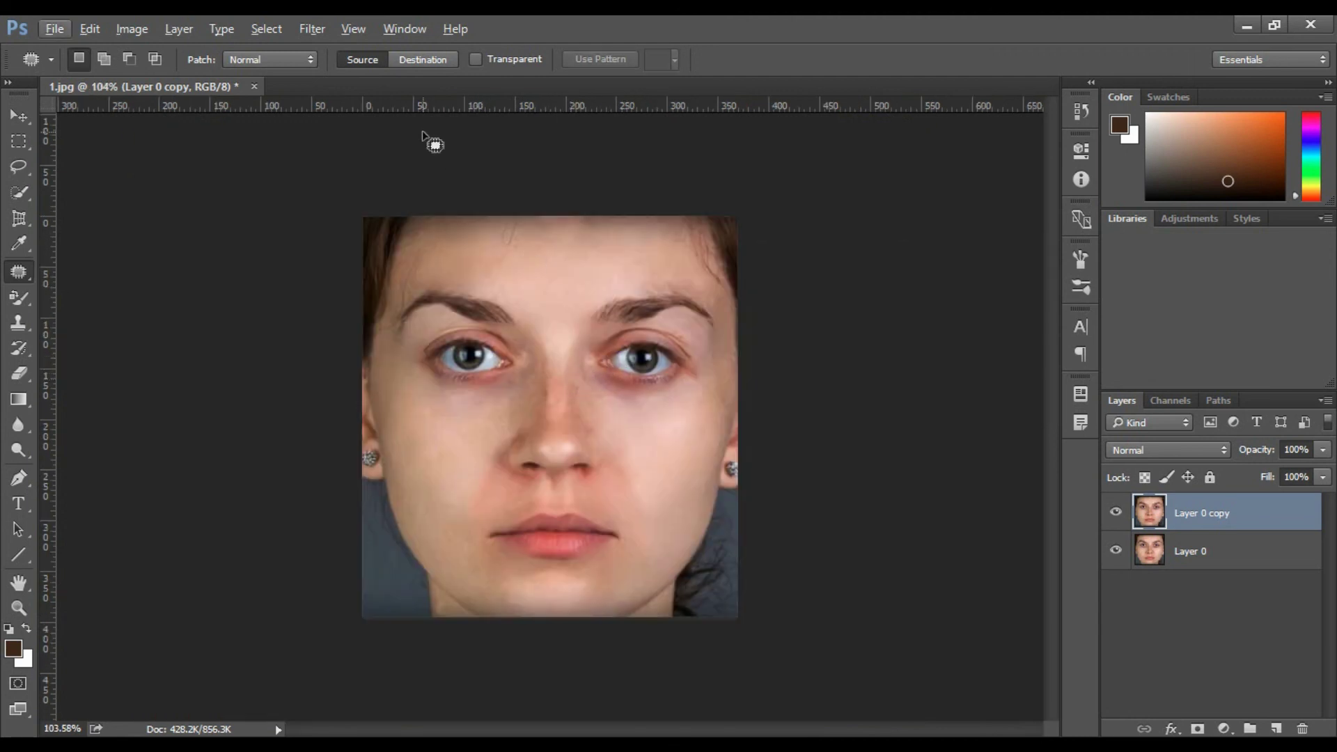
Open the Camera Raw Filter from the Filter menu.
{"action": "left_click", "coordinate": [310, 31]}
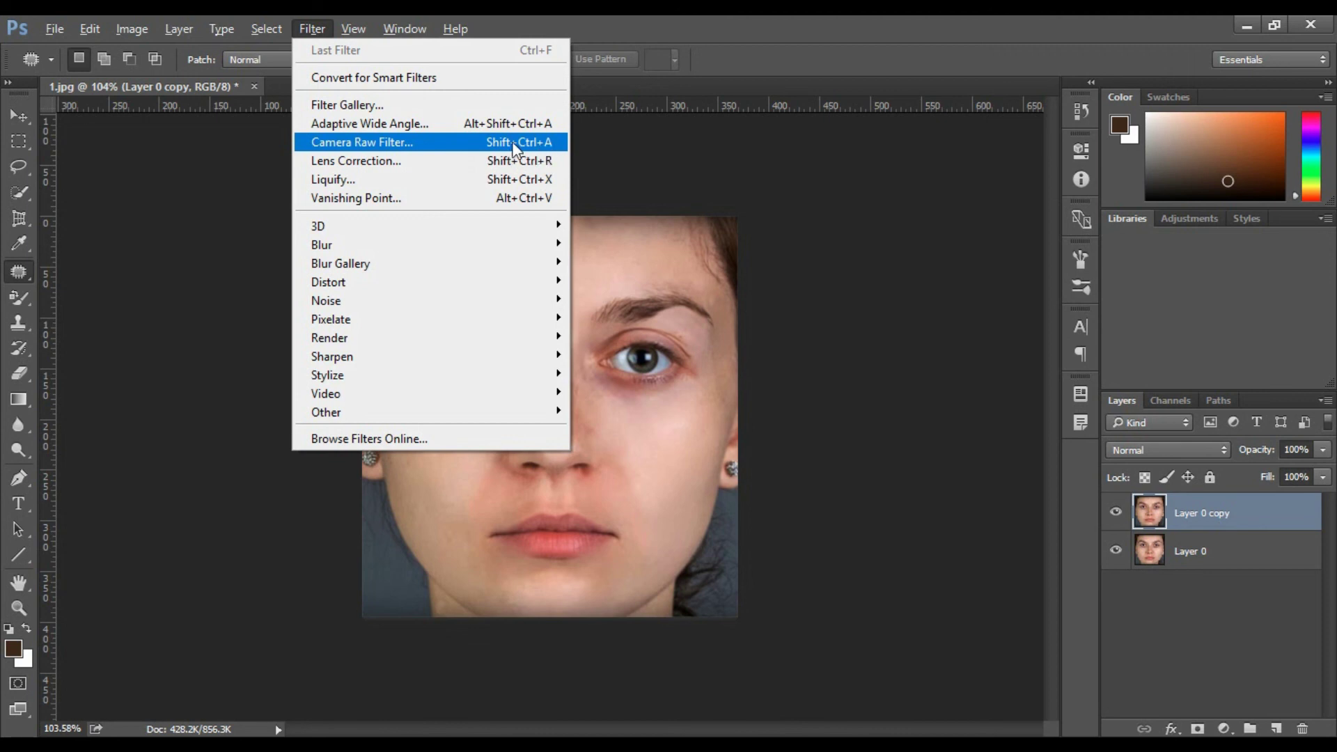
{"action": "left_click", "coordinate": [403, 144]}
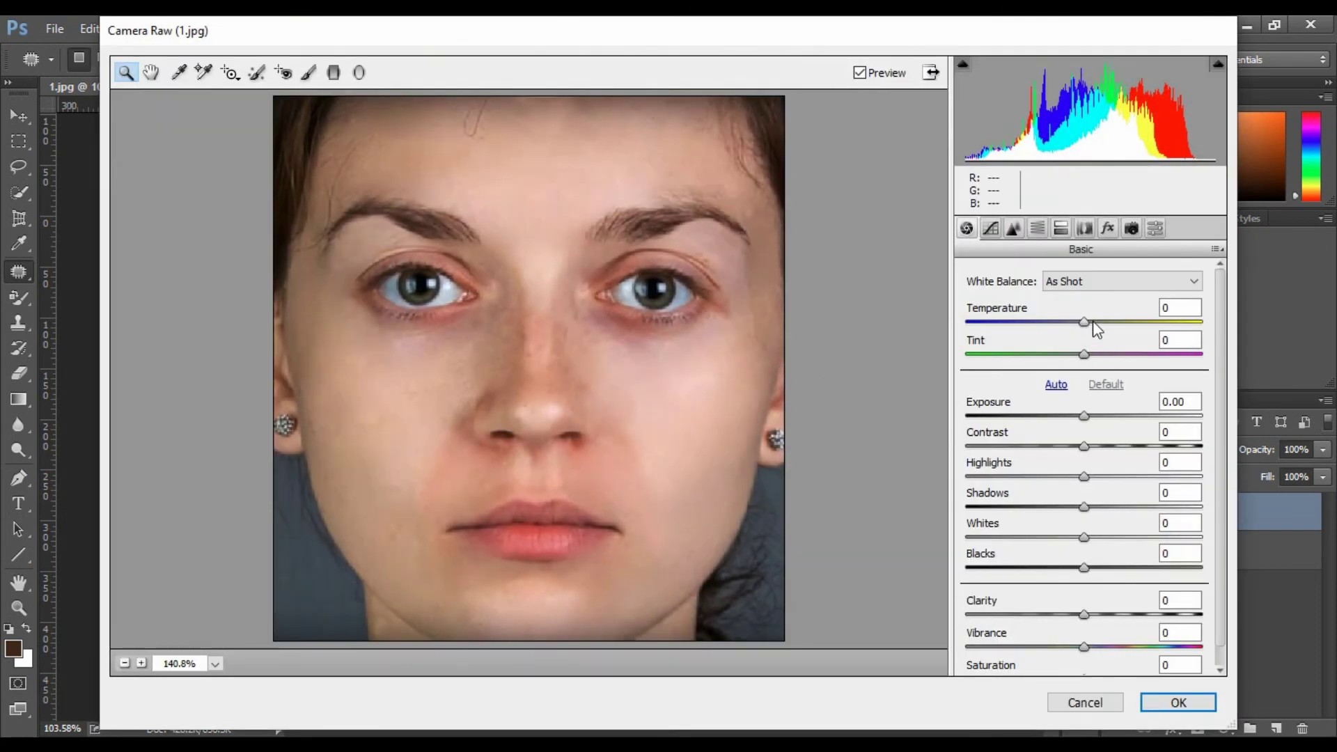
{"action": "scroll", "coordinate": [1087, 515], "scroll_direction": "down", "scroll_amount": 2}
{"action": "scroll", "coordinate": [1062, 587], "scroll_direction": "up", "scroll_amount": 1}
{"action": "left_click", "coordinate": [1056, 385]}
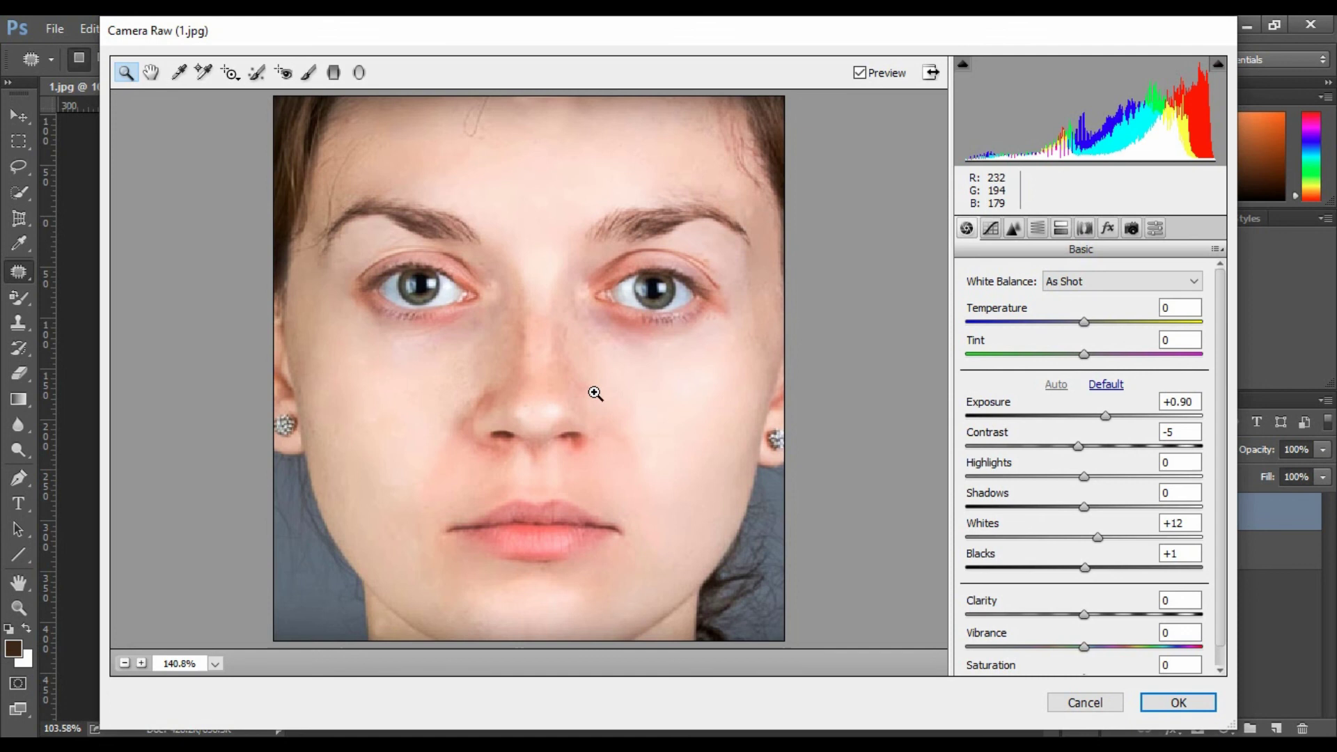
{"action": "left_click", "coordinate": [1111, 387]}
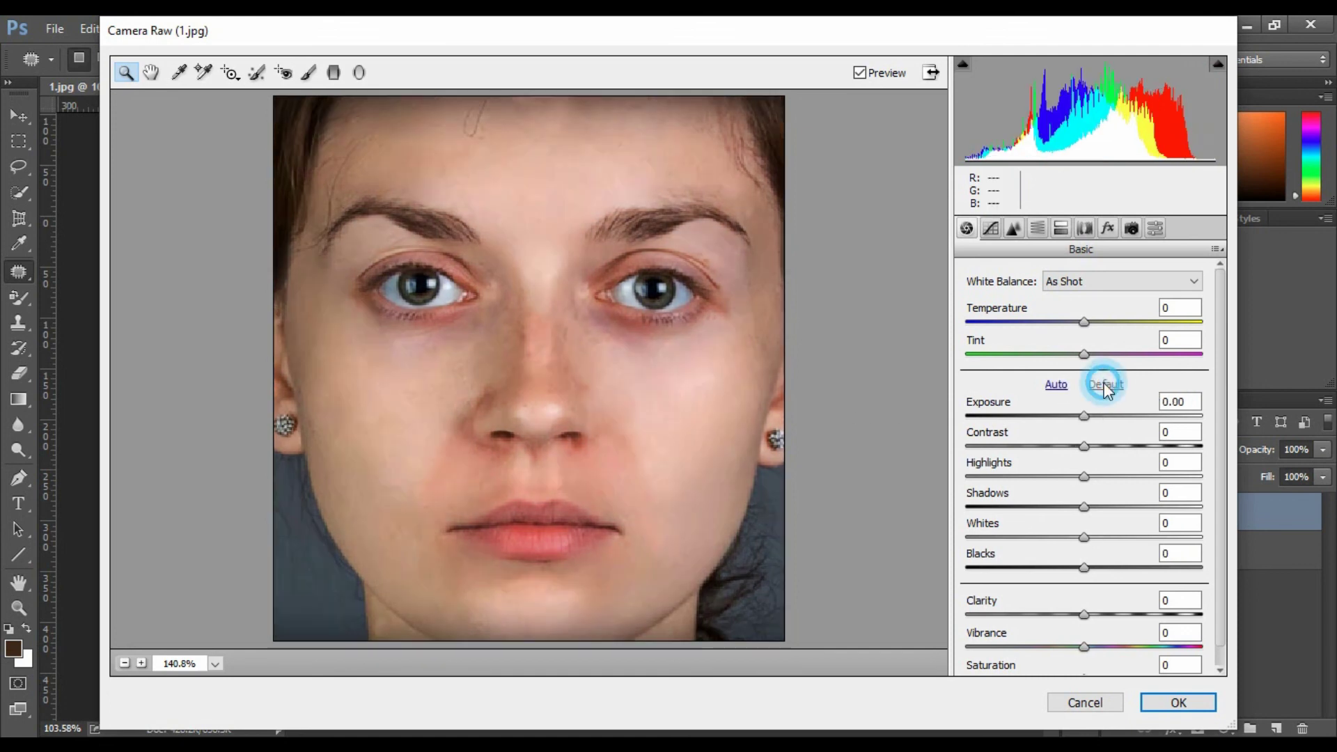
{"action": "scroll", "coordinate": [1118, 439], "scroll_direction": "down", "scroll_amount": 1}
{"action": "left_click_drag", "start_coordinate": [1083, 395], "coordinate": [1071, 395]}
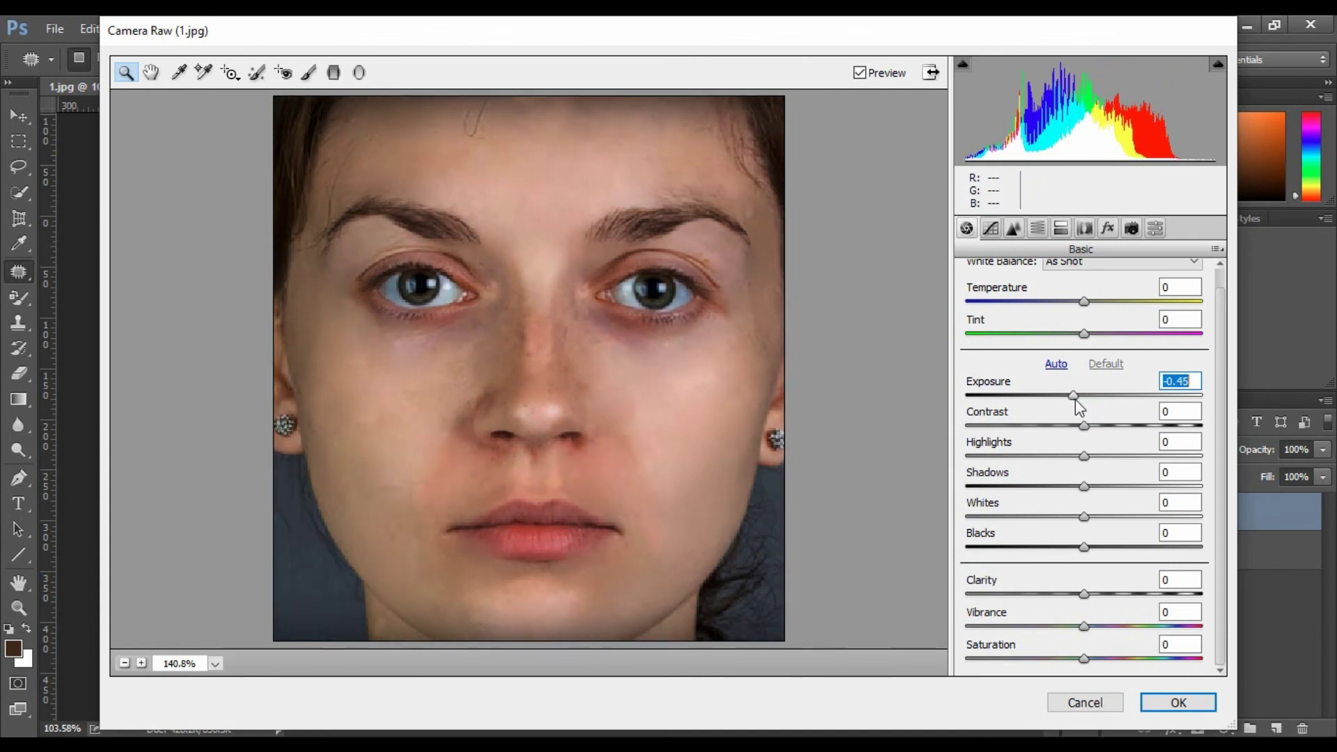
{"action": "mouse_move", "coordinate": [1074, 404]}
{"action": "left_mouse_down"}
{"action": "mouse_move", "coordinate": [1136, 408]}
{"action": "mouse_move", "coordinate": [1015, 404]}
{"action": "mouse_move", "coordinate": [1124, 438]}
{"action": "mouse_move", "coordinate": [1056, 439]}
{"action": "left_mouse_up"}
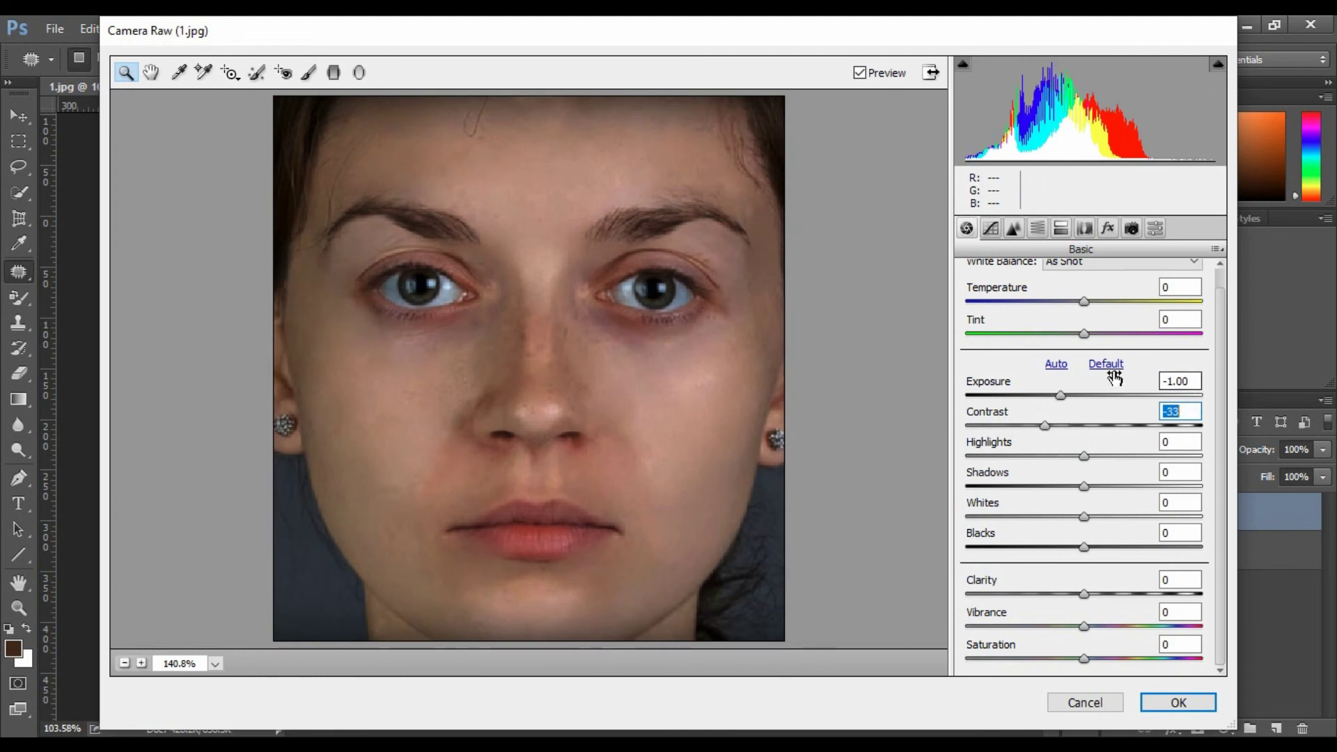
{"action": "left_click", "coordinate": [1107, 365]}
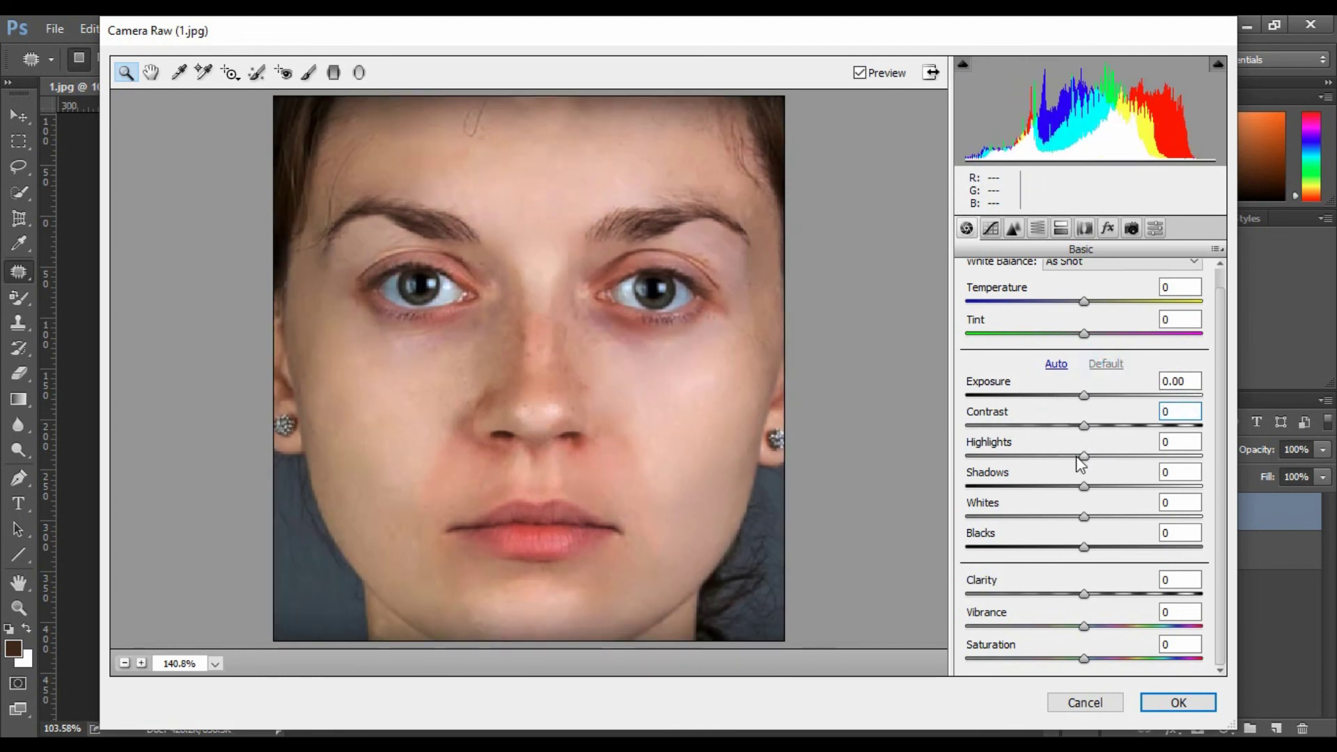
Apply Camera Raw with Exposure +0.50, Contrast -24, Blacks +42, Clarity +5, Saturation -13.
{"action": "left_click_drag", "start_coordinate": [1086, 426], "coordinate": [1077, 426]}
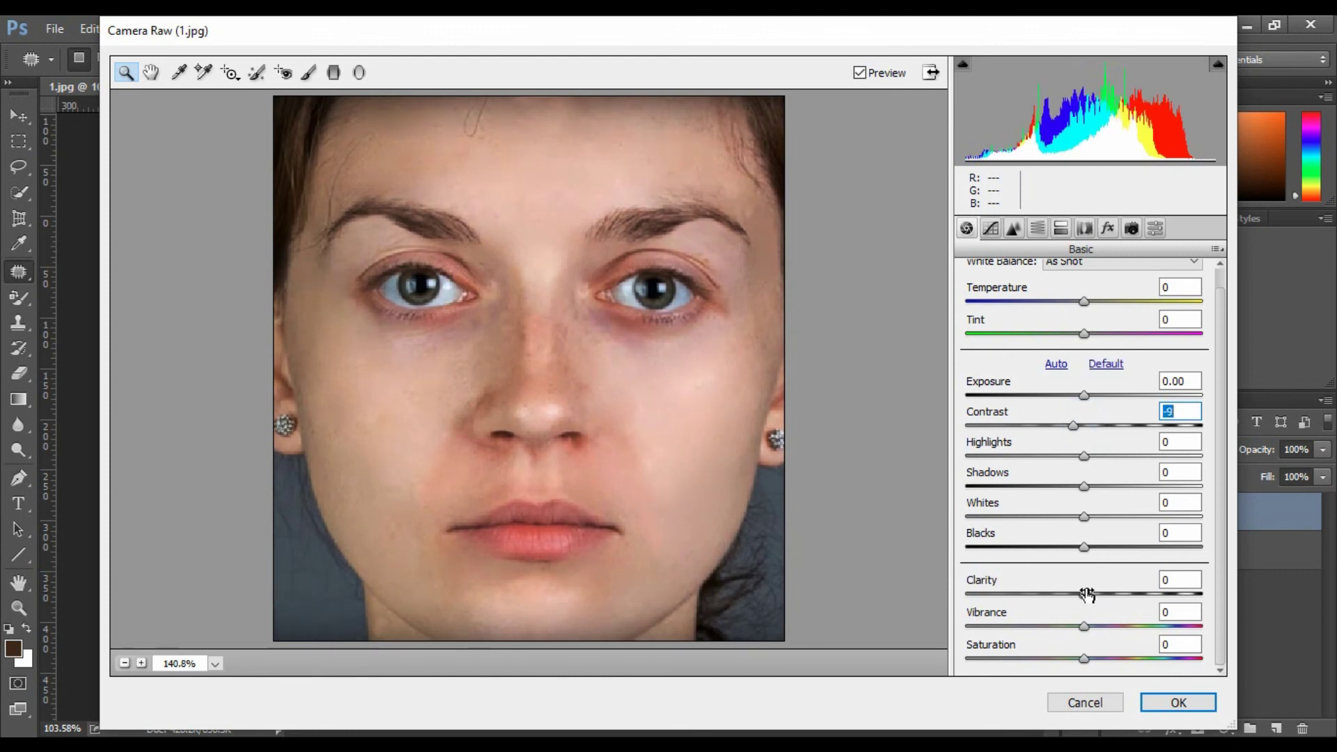
{"action": "mouse_move", "coordinate": [1083, 548]}
{"action": "left_mouse_down"}
{"action": "mouse_move", "coordinate": [1133, 547]}
{"action": "mouse_move", "coordinate": [1099, 517]}
{"action": "mouse_move", "coordinate": [1107, 486]}
{"action": "mouse_move", "coordinate": [1059, 456]}
{"action": "mouse_move", "coordinate": [1098, 456]}
{"action": "mouse_move", "coordinate": [1122, 425]}
{"action": "mouse_move", "coordinate": [1062, 436]}
{"action": "left_mouse_up"}
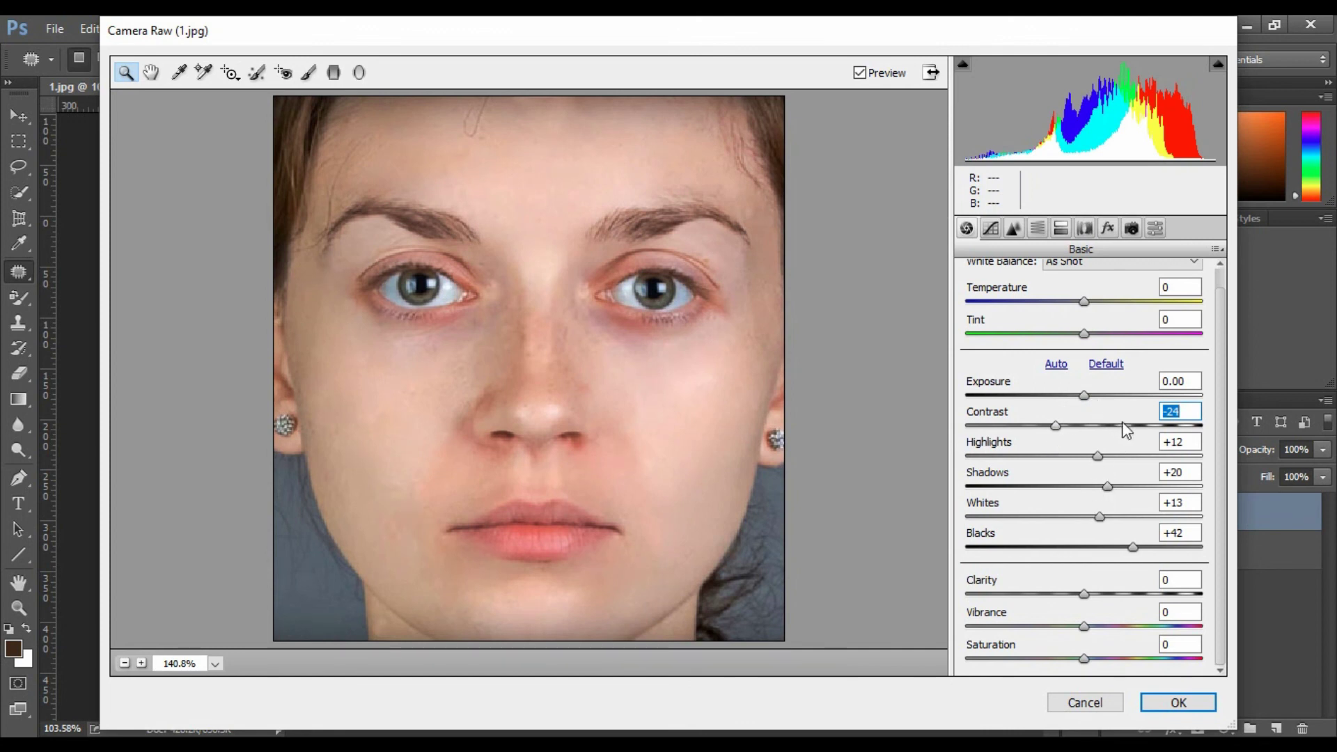
{"action": "left_click_drag", "start_coordinate": [1084, 395], "coordinate": [1096, 395]}
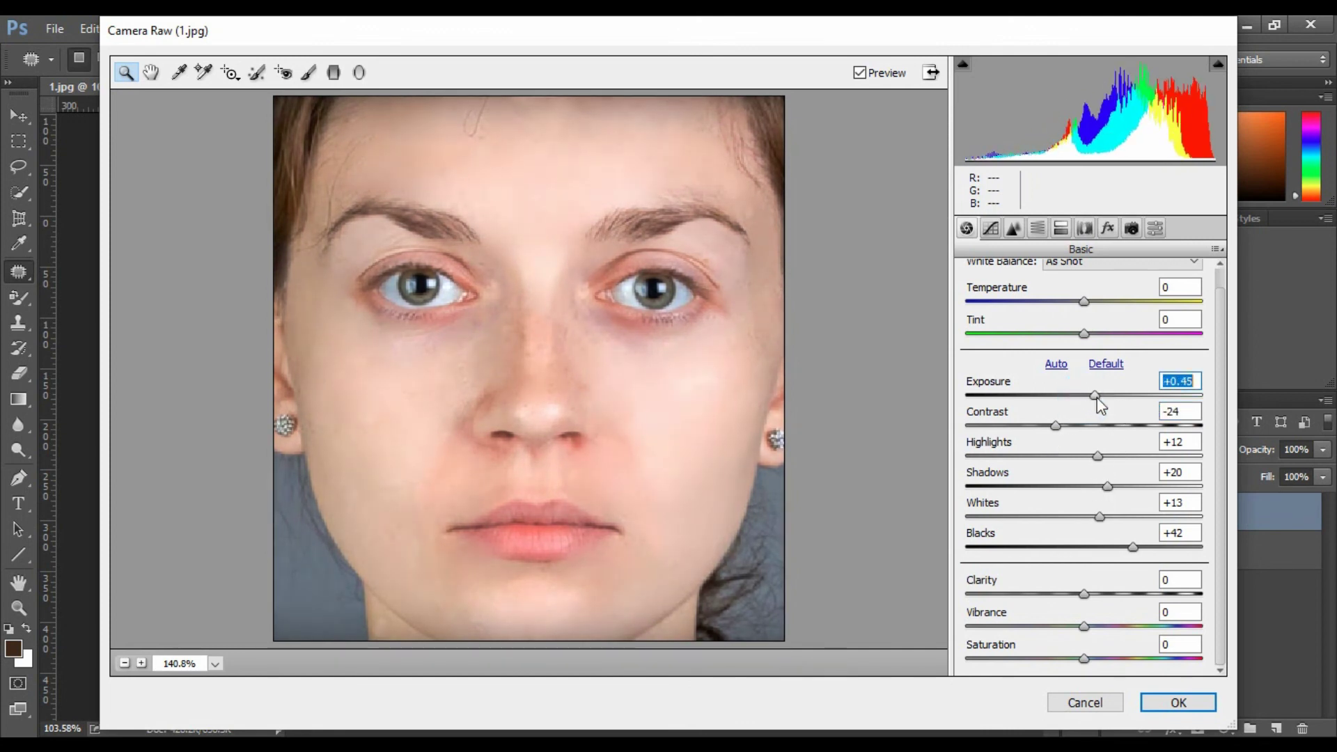
{"action": "mouse_move", "coordinate": [1084, 594]}
{"action": "left_mouse_down"}
{"action": "mouse_move", "coordinate": [1134, 636]}
{"action": "mouse_move", "coordinate": [1051, 636]}
{"action": "mouse_move", "coordinate": [1113, 633]}
{"action": "mouse_move", "coordinate": [1089, 636]}
{"action": "left_mouse_up"}
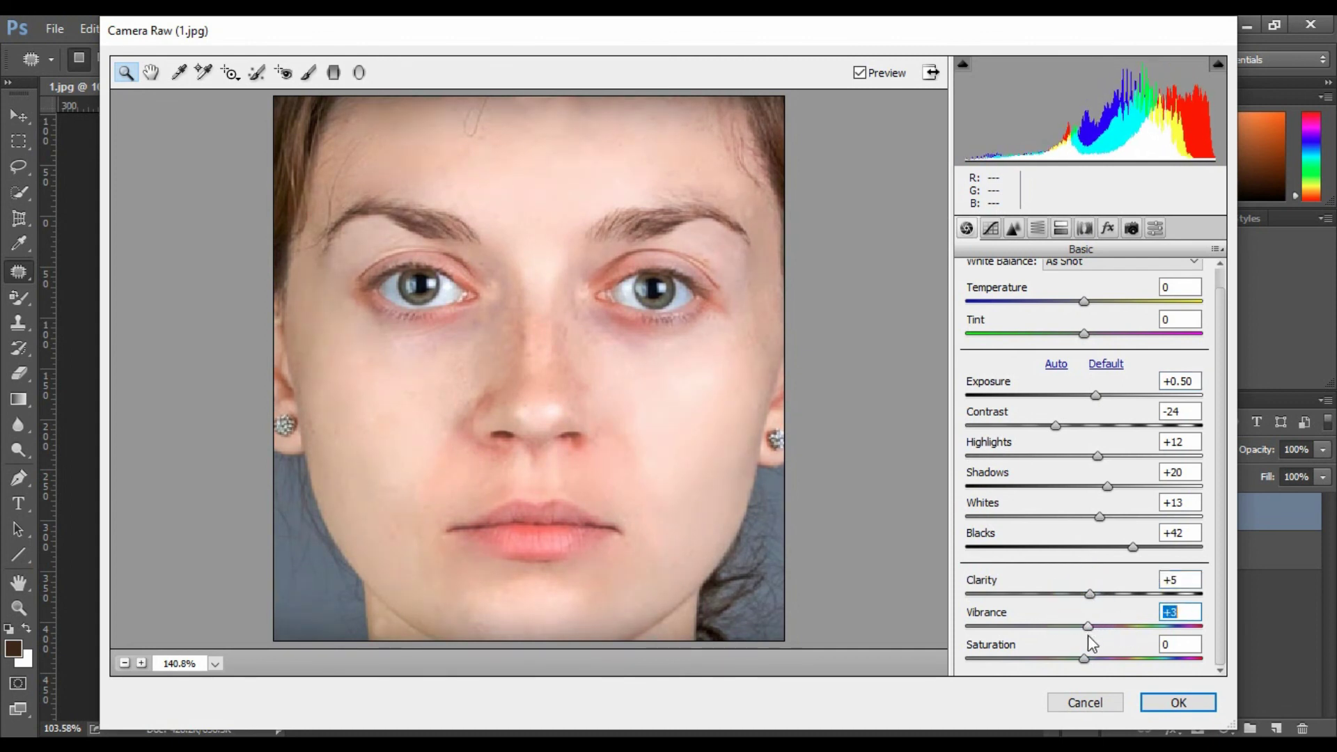
{"action": "left_click", "coordinate": [1190, 612]}
{"action": "double_click", "coordinate": [1189, 613]}
{"action": "type", "text": "0"}
{"action": "left_click_drag", "start_coordinate": [1084, 660], "coordinate": [1070, 660]}
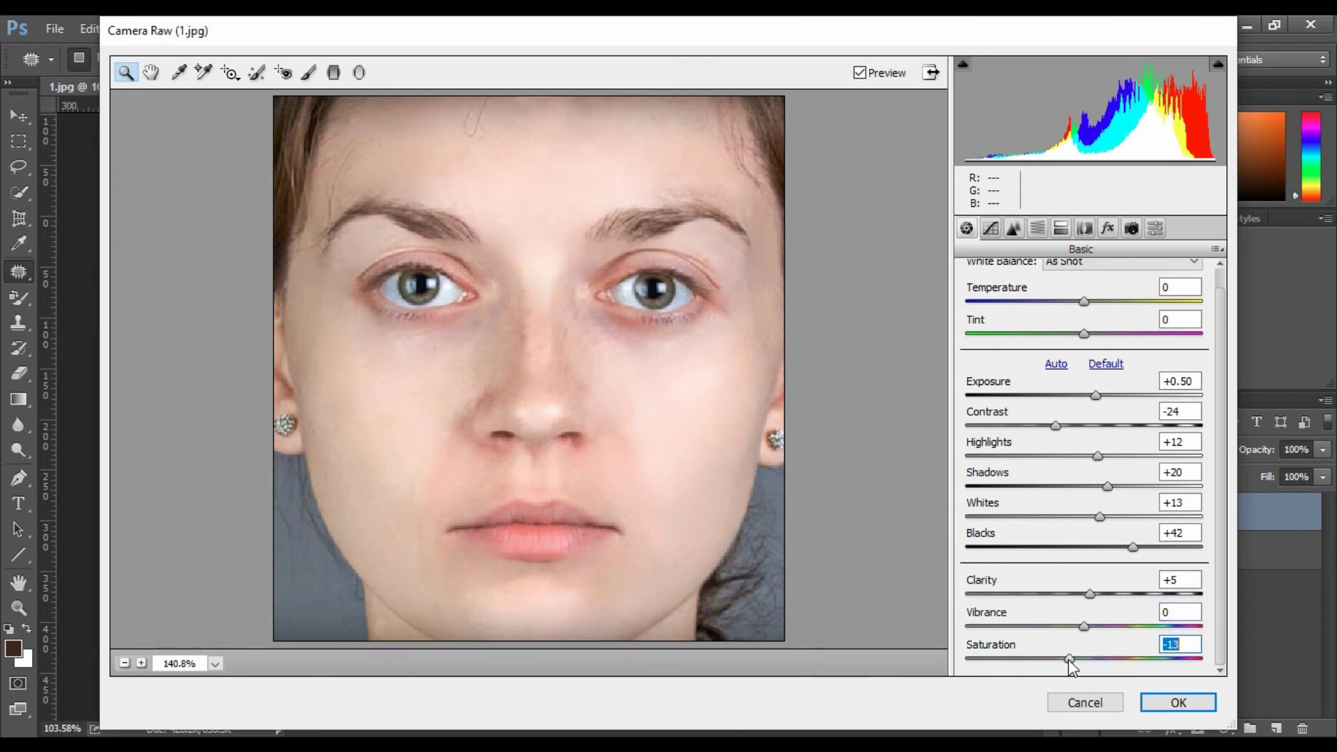
{"action": "left_click", "coordinate": [1170, 704]}
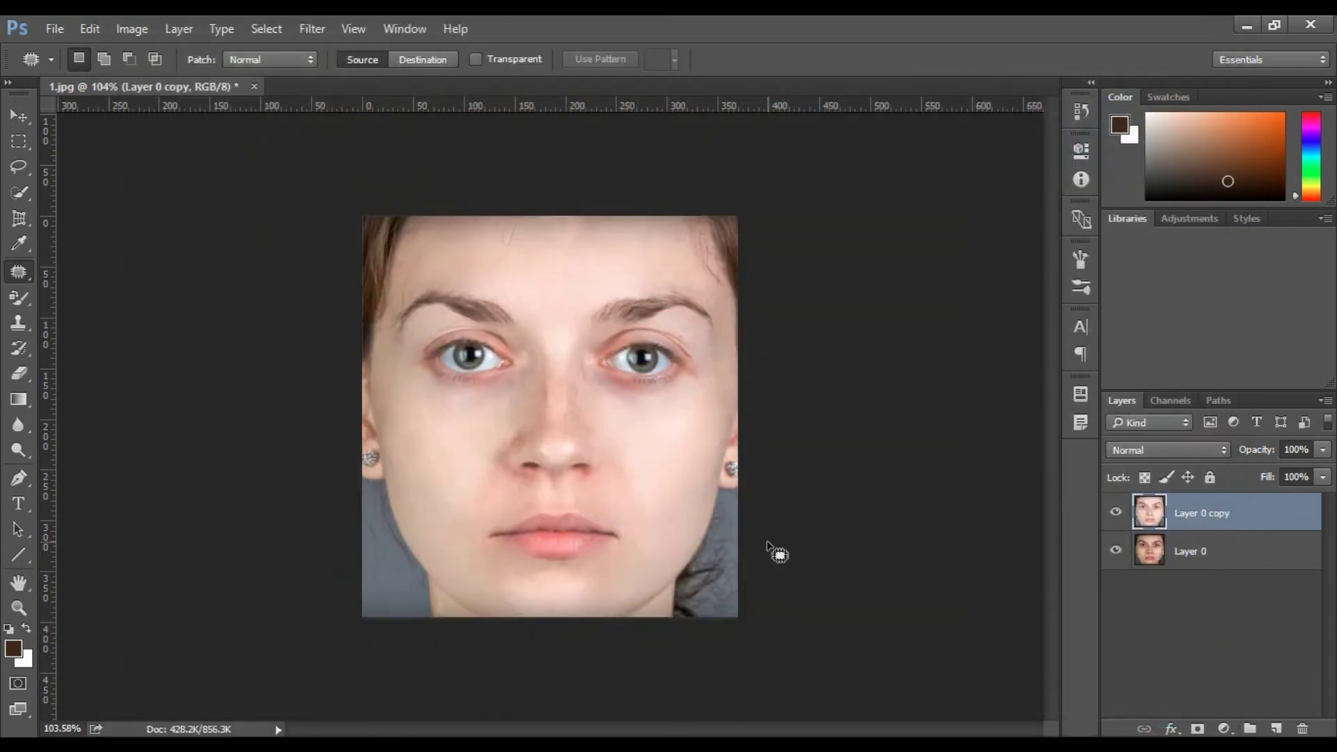
Toggle the Layer 0 copy's visibility to compare the adjusted portrait with the original.
{"action": "scroll", "coordinate": [680, 434], "scroll_direction": "down", "scroll_amount": 1}
{"action": "scroll", "coordinate": [680, 435], "scroll_direction": "down", "scroll_amount": 2}
{"action": "scroll", "coordinate": [618, 427], "scroll_direction": "up", "scroll_amount": 2}
{"action": "scroll", "coordinate": [591, 382], "scroll_direction": "up", "scroll_amount": 1}
{"action": "left_click", "coordinate": [1118, 515]}
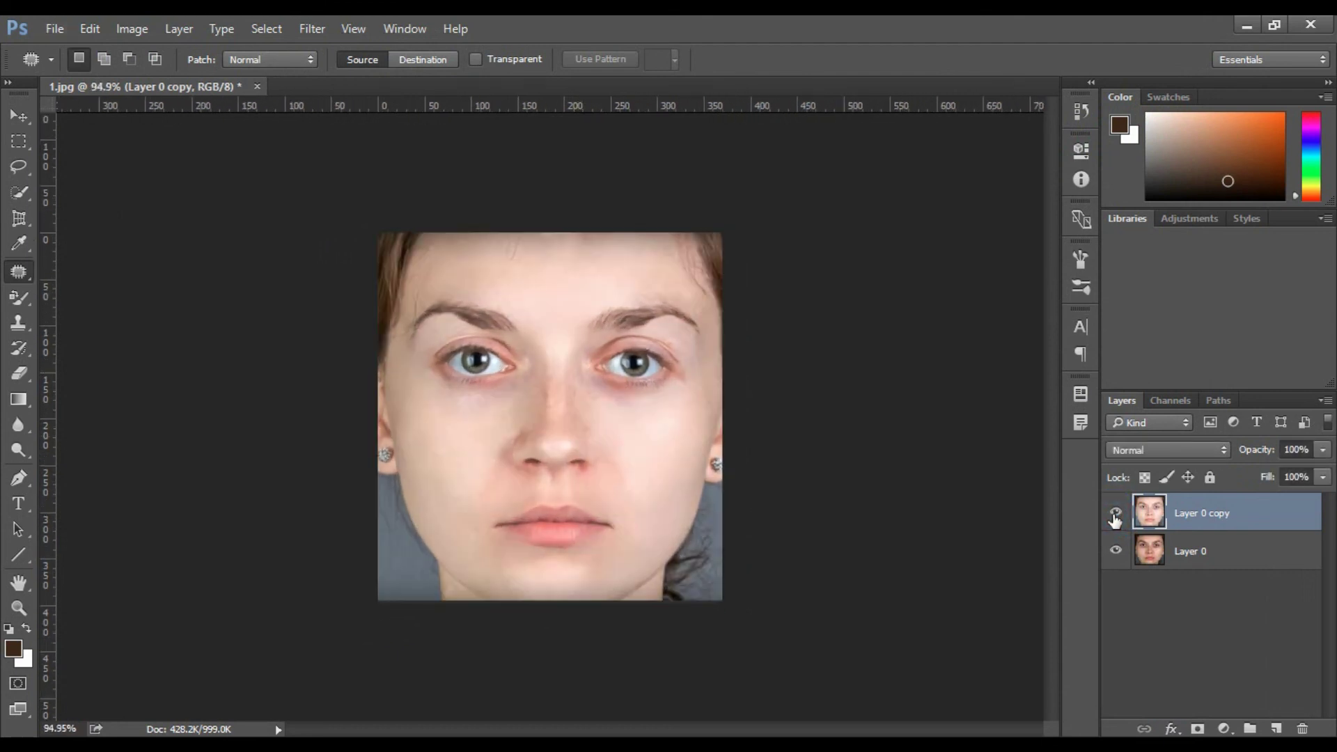
{"action": "left_click", "coordinate": [1117, 515]}
Select the Spot Healing Brush Tool and compare the copy against the original again.
{"action": "scroll", "coordinate": [699, 492], "scroll_direction": "up", "scroll_amount": 1}
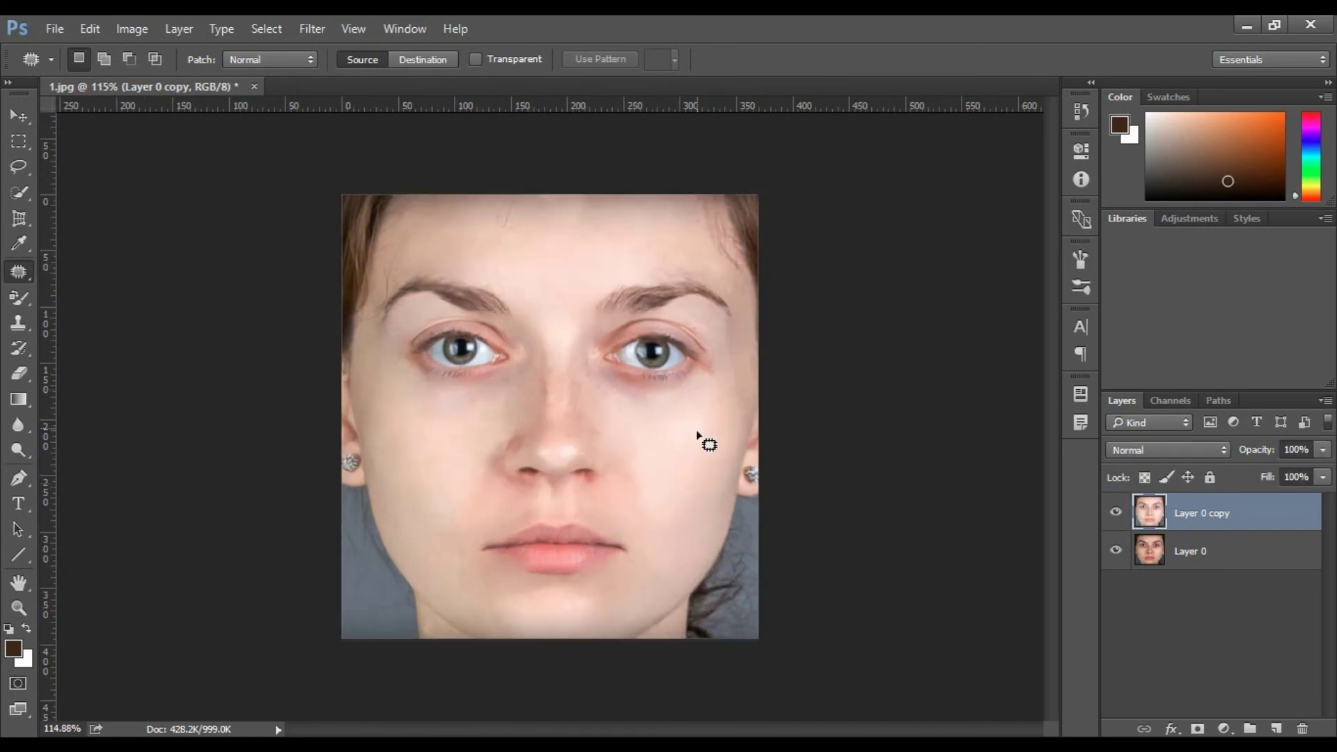
{"action": "right_click", "coordinate": [19, 272]}
{"action": "left_click", "coordinate": [94, 267]}
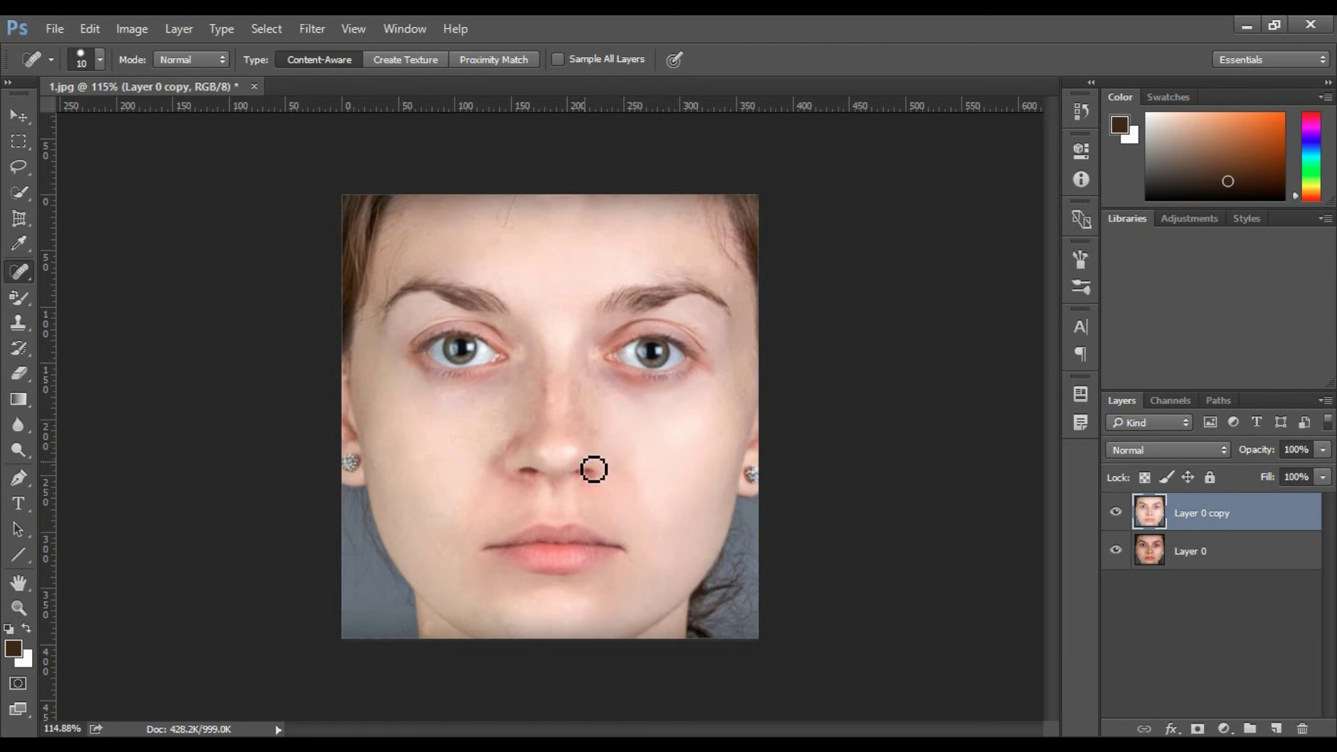
{"action": "left_click", "coordinate": [1116, 513]}
{"action": "left_click", "coordinate": [1116, 512]}
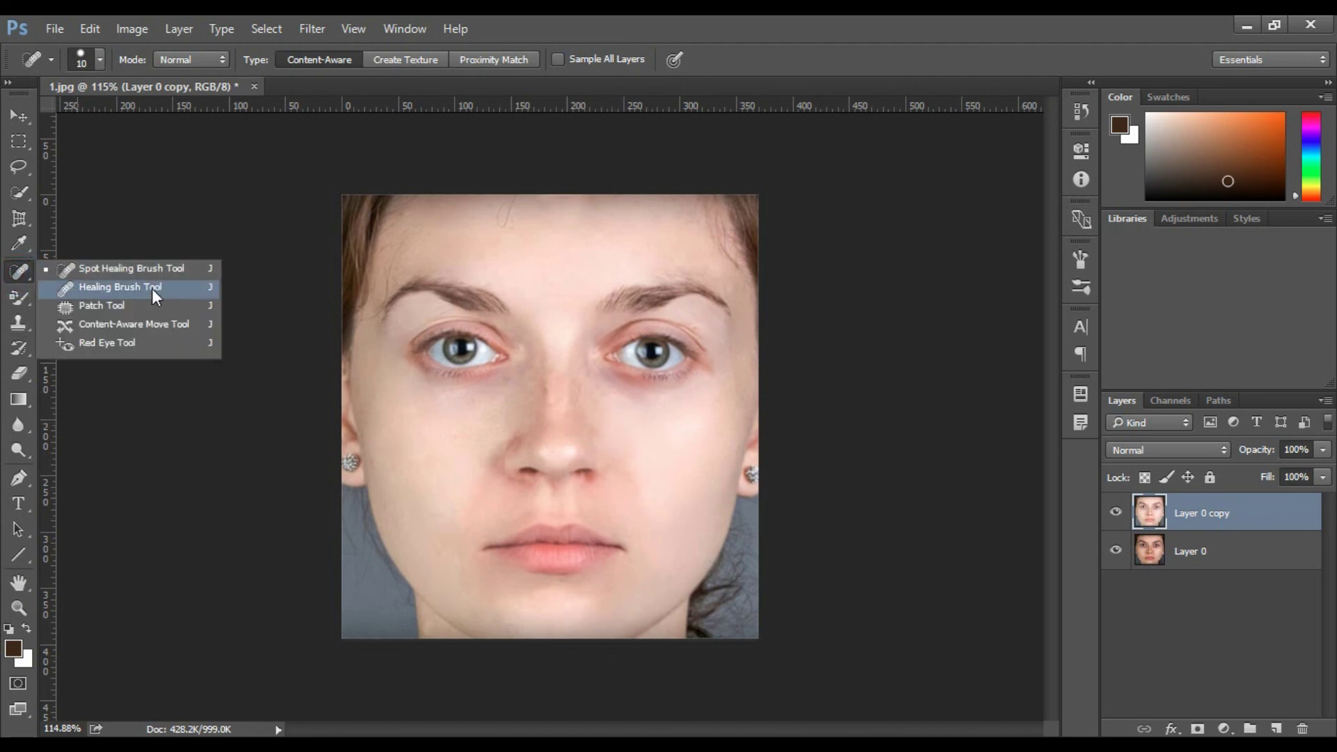
Try the Healing Brush Tool, then make the Red Eye Tool active at 50% pupil size and darken.
{"action": "left_click", "coordinate": [151, 288]}
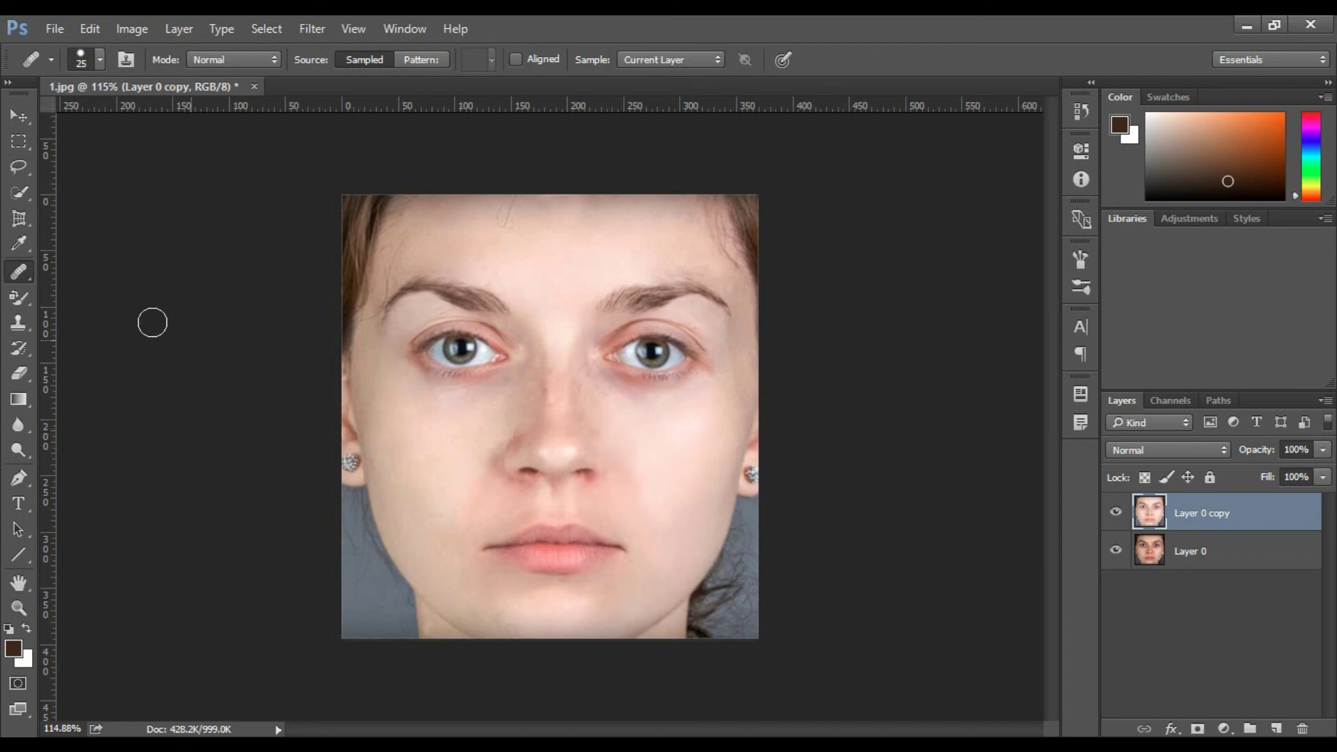
{"action": "left_click", "coordinate": [19, 244]}
{"action": "right_click", "coordinate": [19, 243]}
{"action": "left_click", "coordinate": [15, 273]}
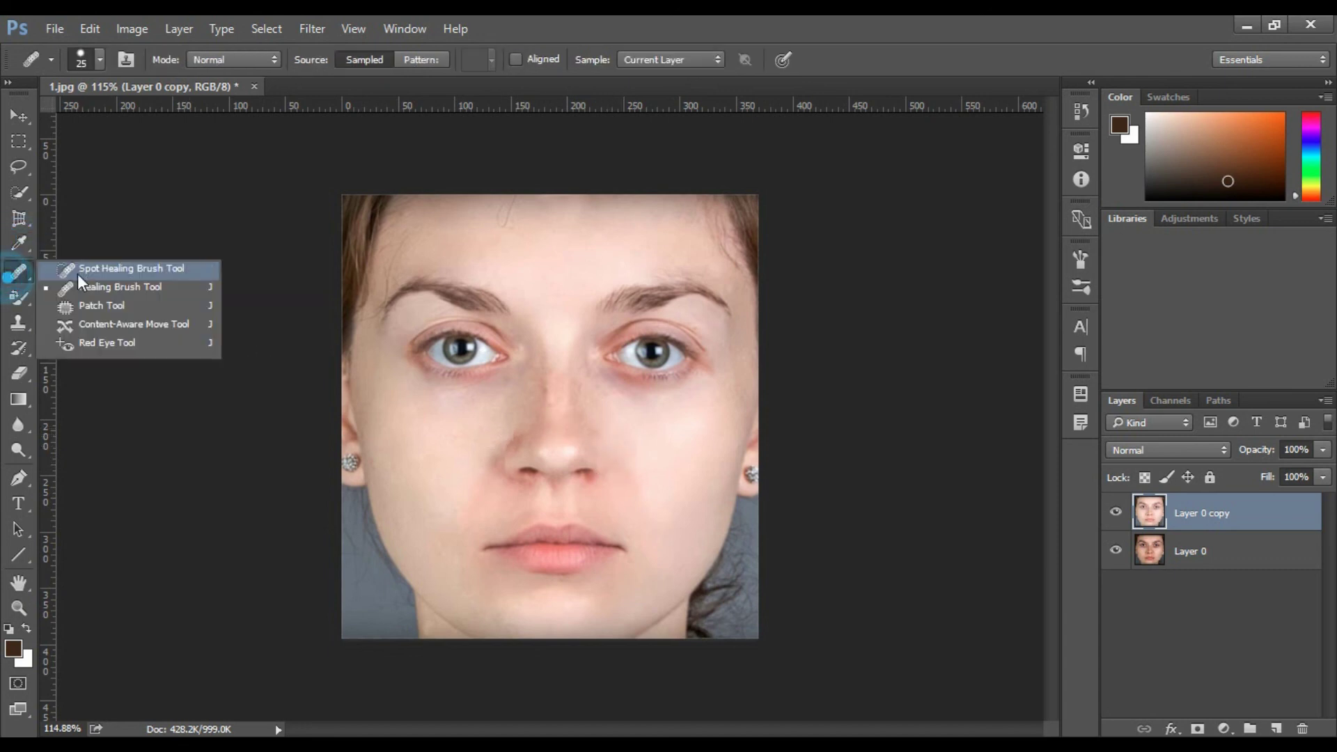
{"action": "left_click", "coordinate": [140, 352]}
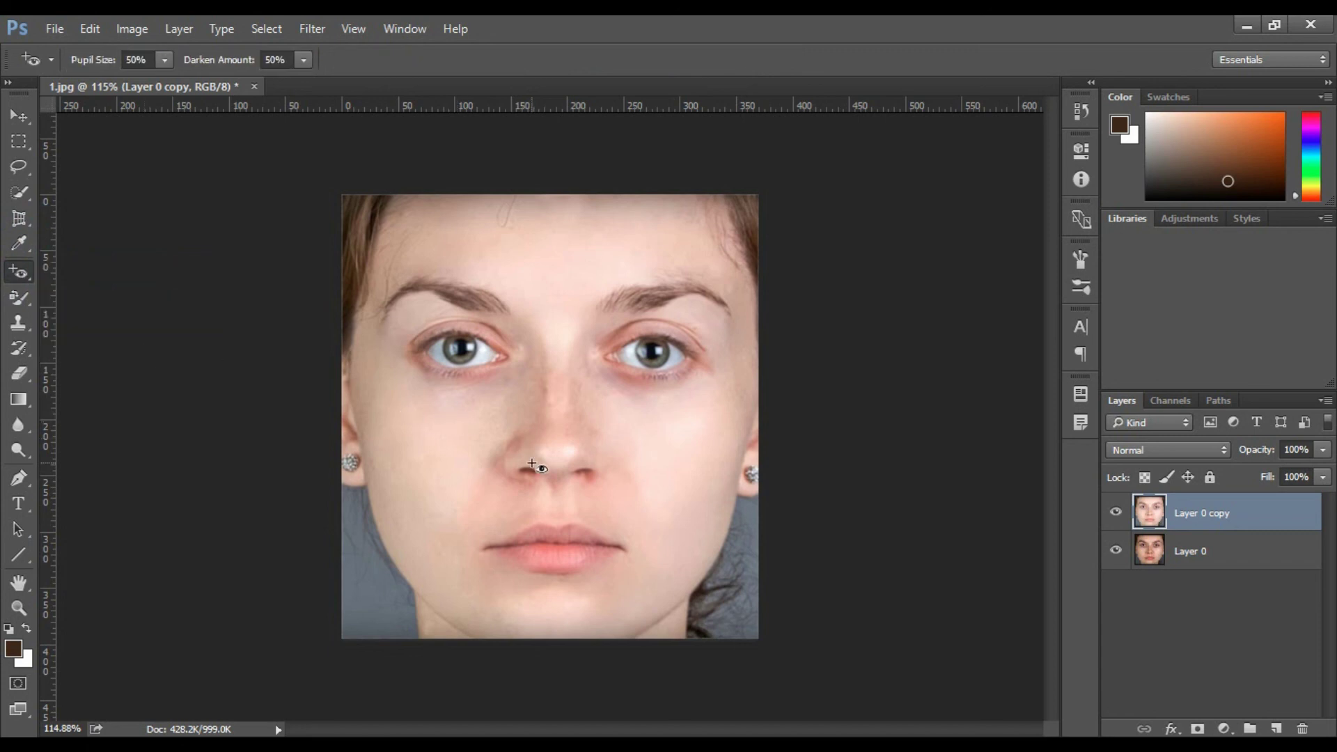